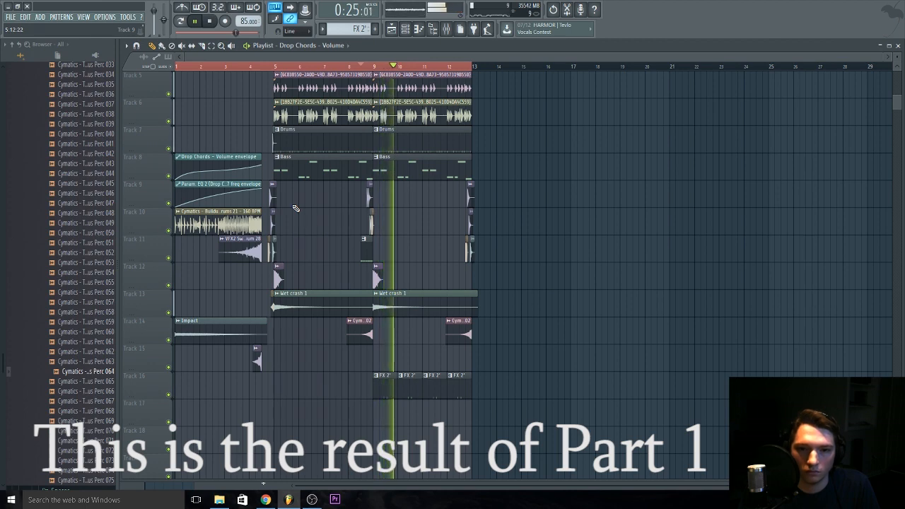
click(402, 376)
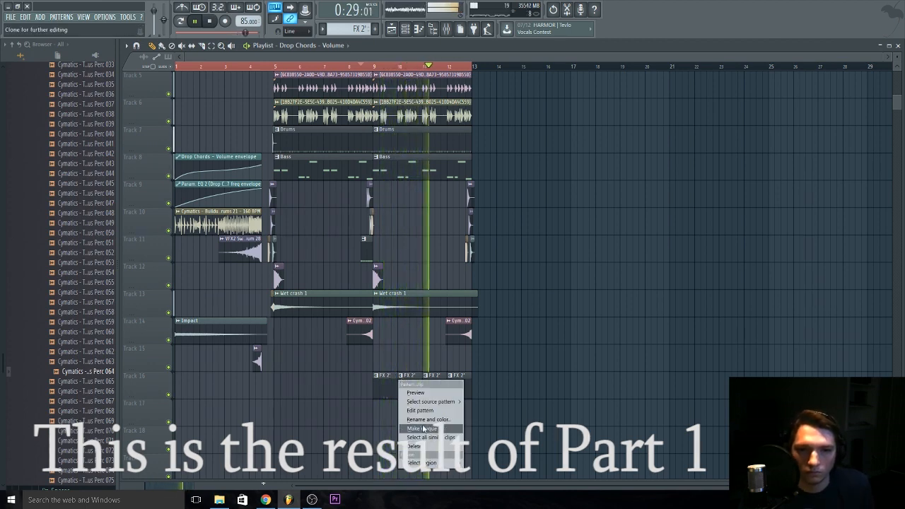
click(419, 402)
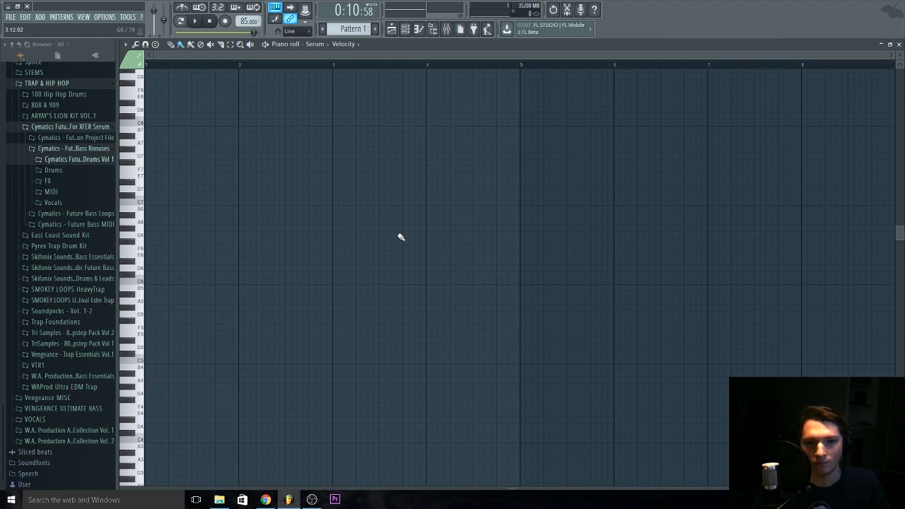
Stamp a Minor 9th chord with its root on A5 at the start of bar 1 in the Serum piano roll.
click(125, 44)
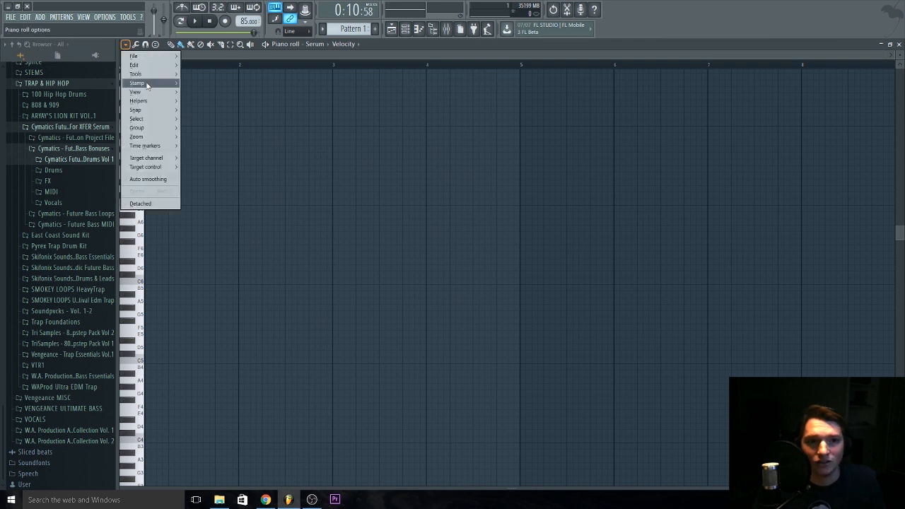
mouse_move(150, 86)
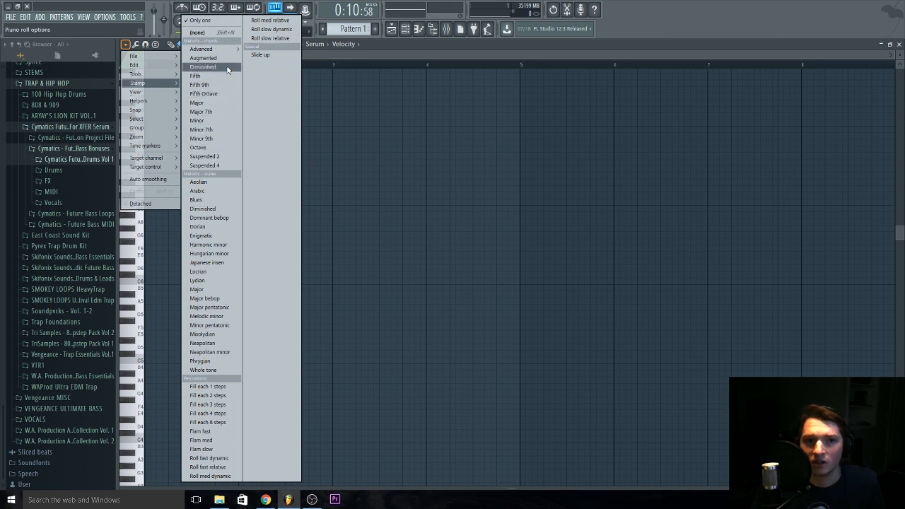
click(219, 143)
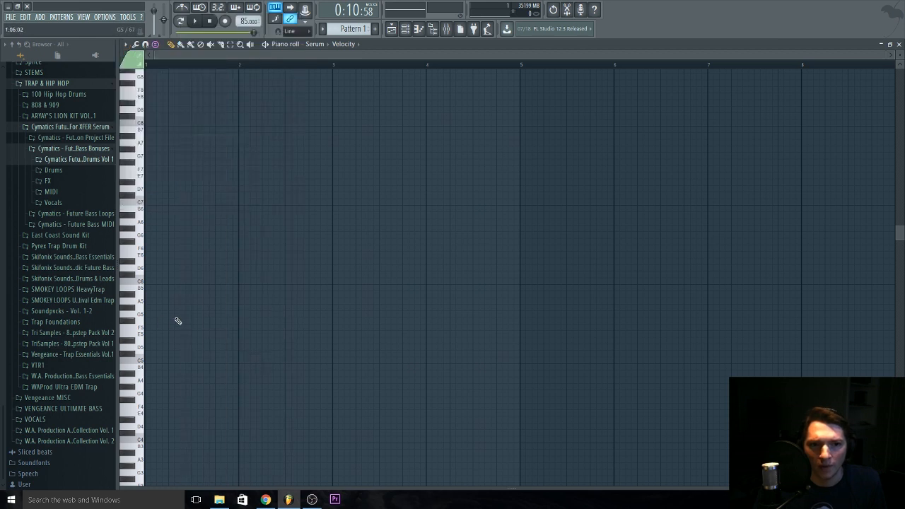
click(166, 303)
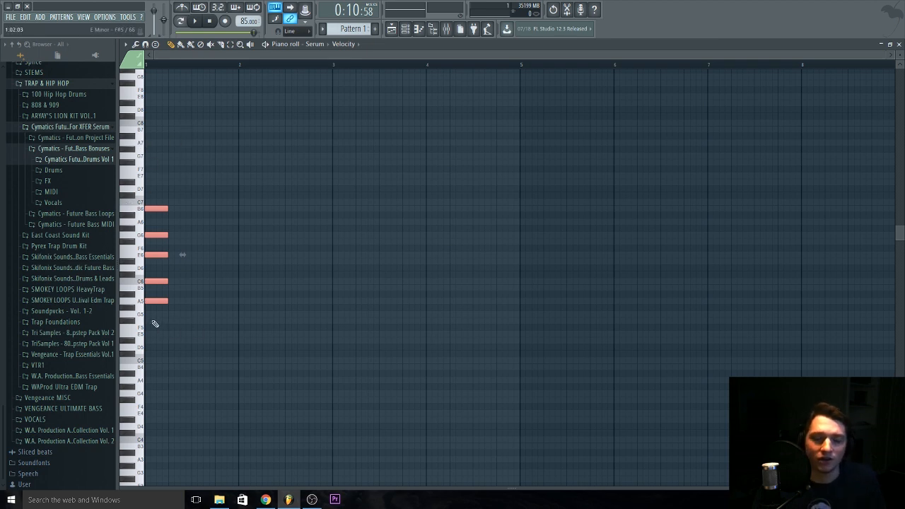
Play back the stamped chord and transpose all its notes down one octave.
key(space)
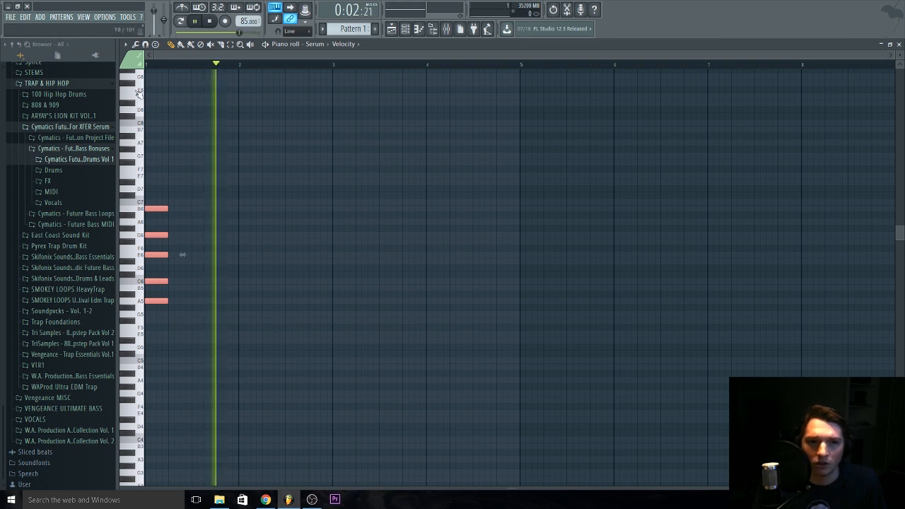
key(space)
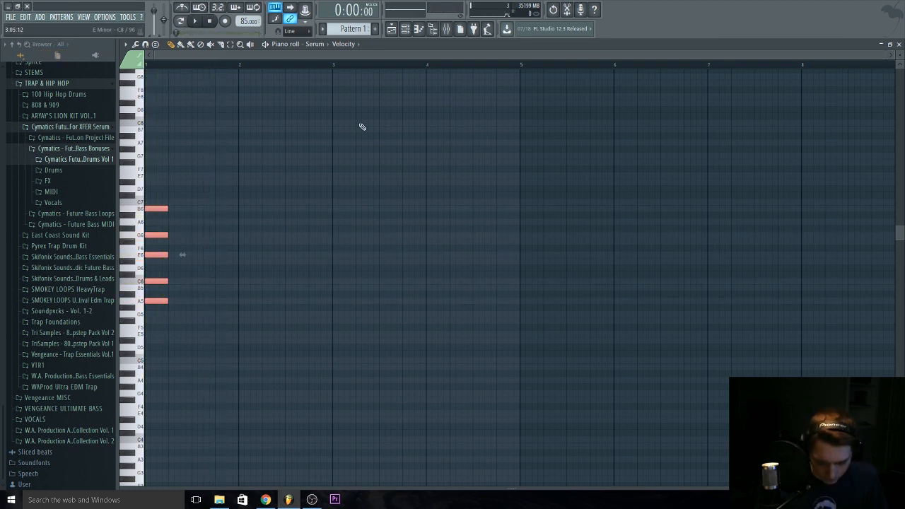
key(ctrl+Down)
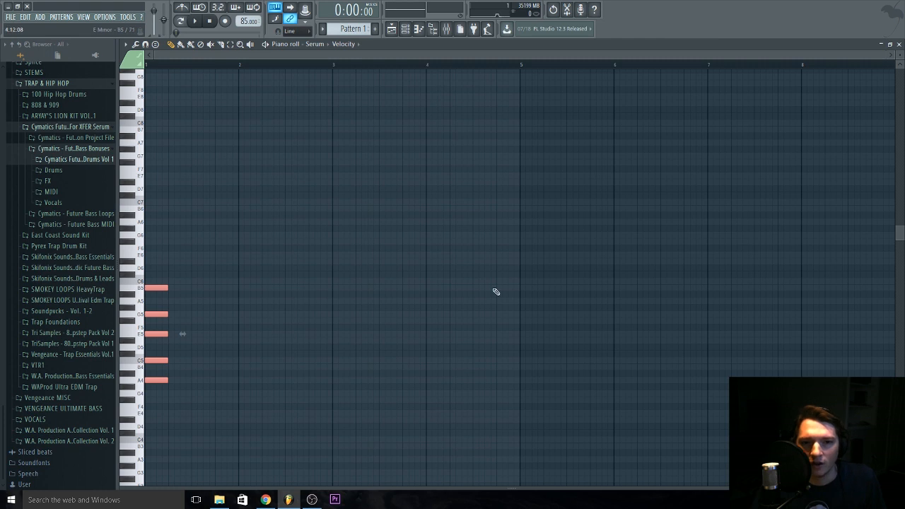
In the channel rack, place a kick on step 1 and snare hits on every eighth step from step 5 to step 61.
key(F6)
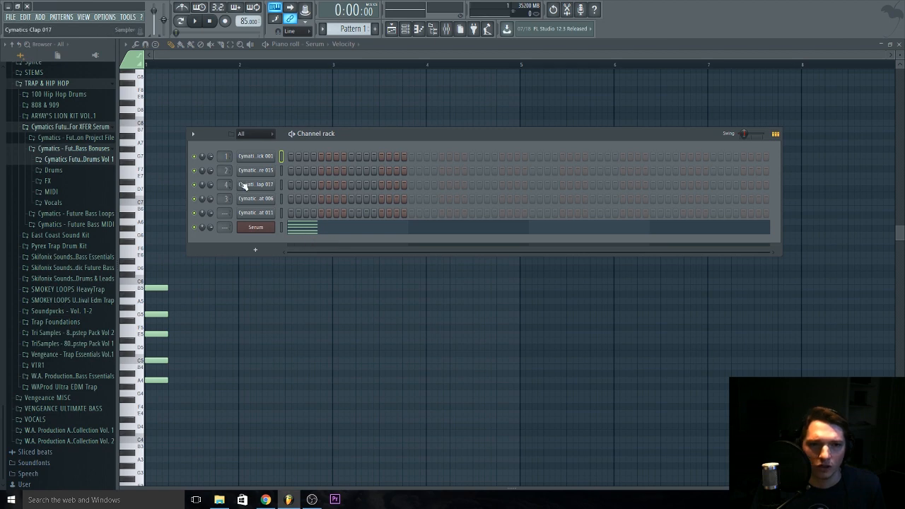
drag(377, 147, 368, 138)
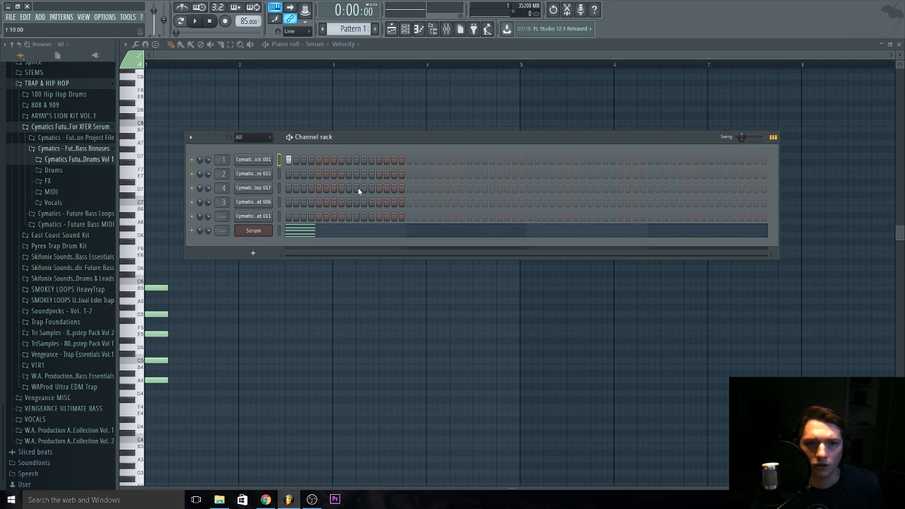
click(317, 173)
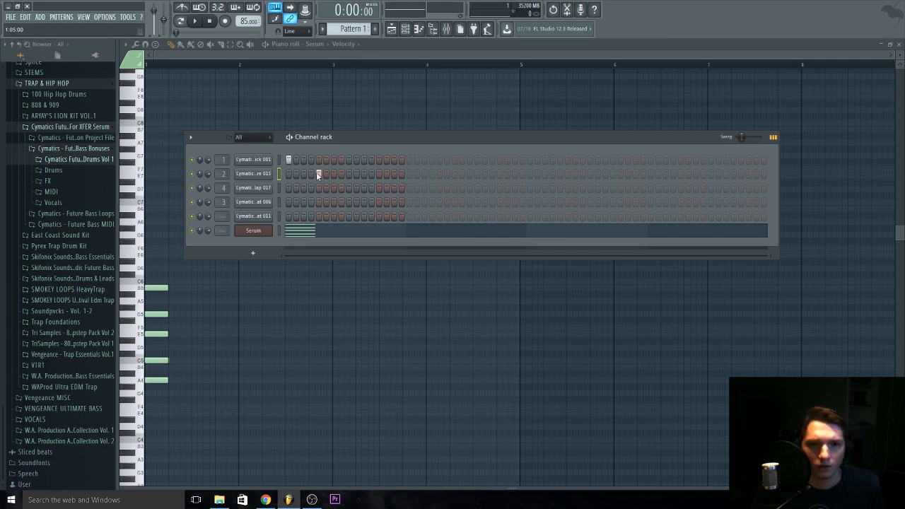
click(379, 173)
key(space)
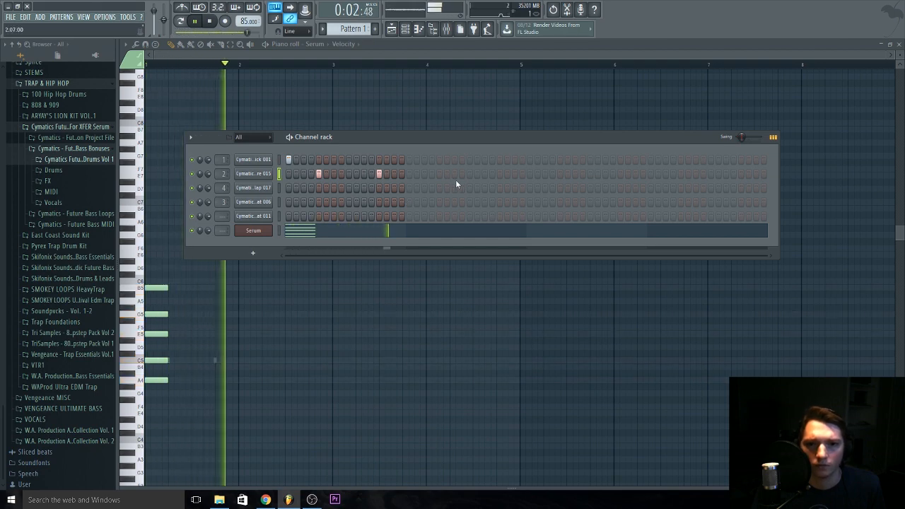
key(space)
click(500, 174)
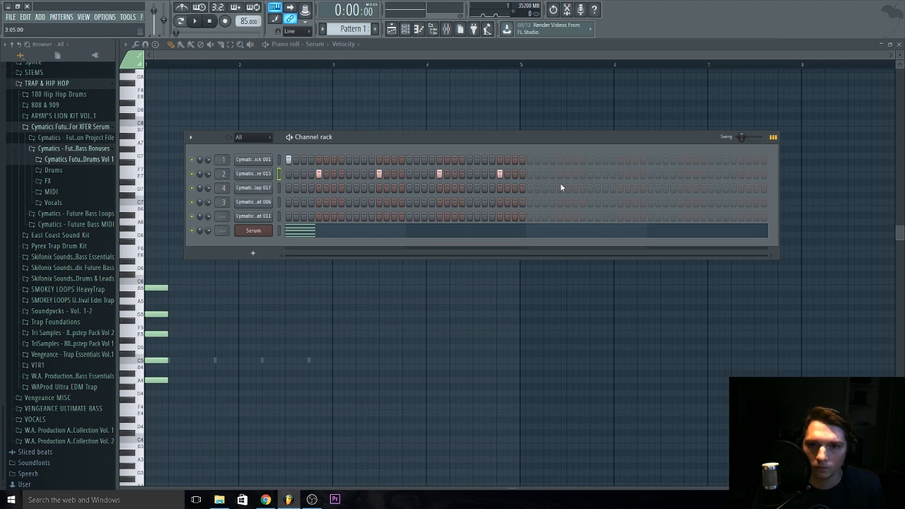
click(560, 174)
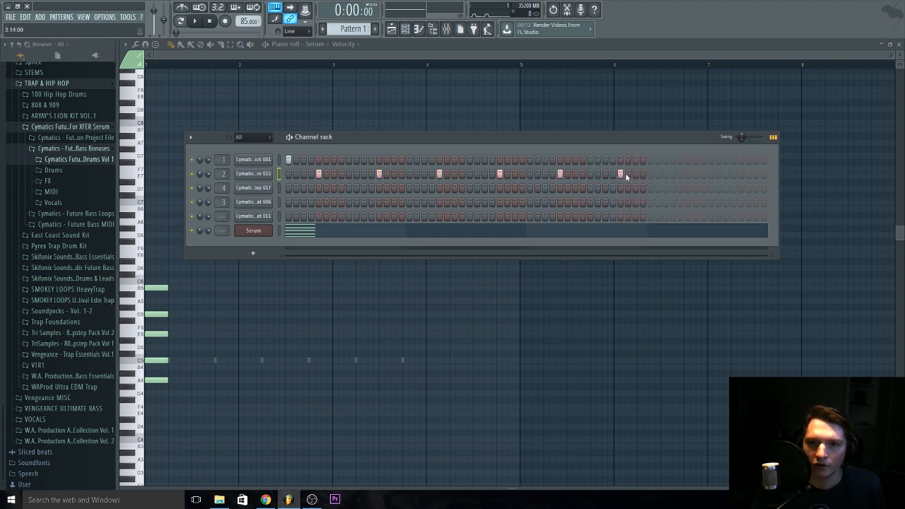
click(680, 174)
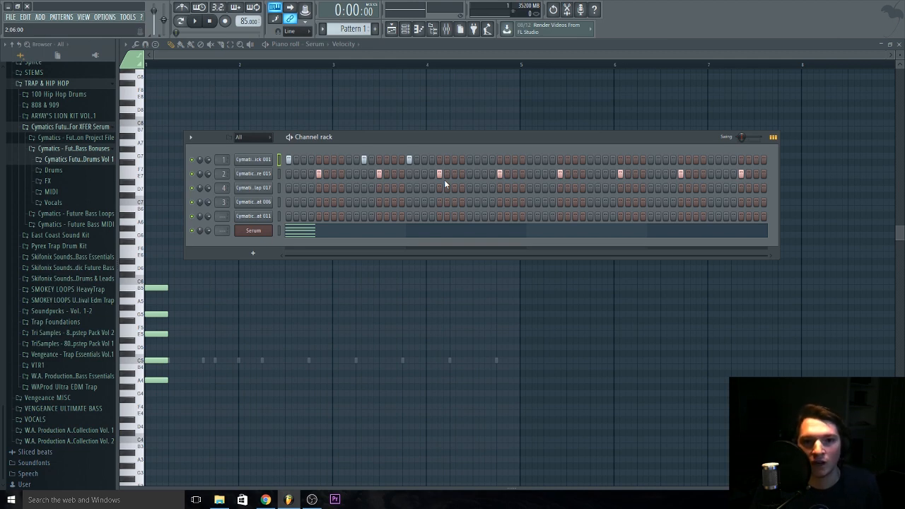
Extend the kick pattern during playback with hits on steps 11, 17, 27, 30, 33, 43 and 49.
key(space)
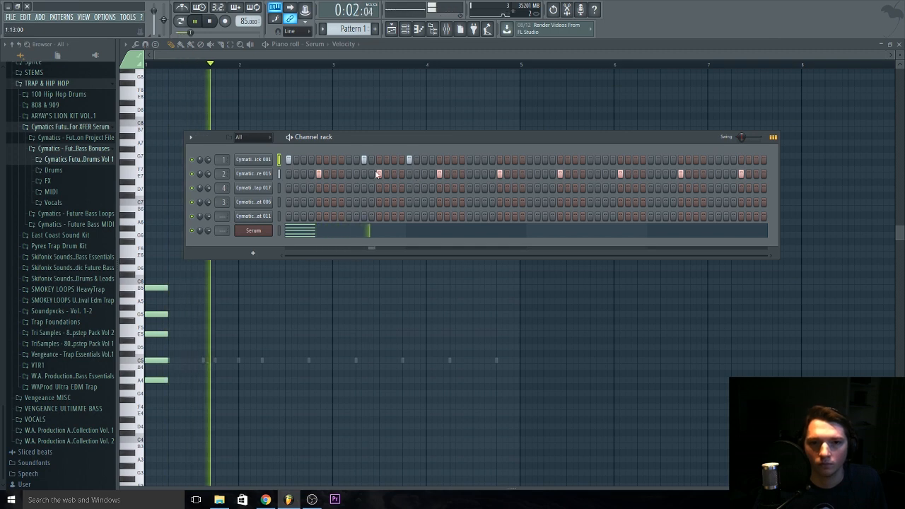
click(486, 159)
click(507, 160)
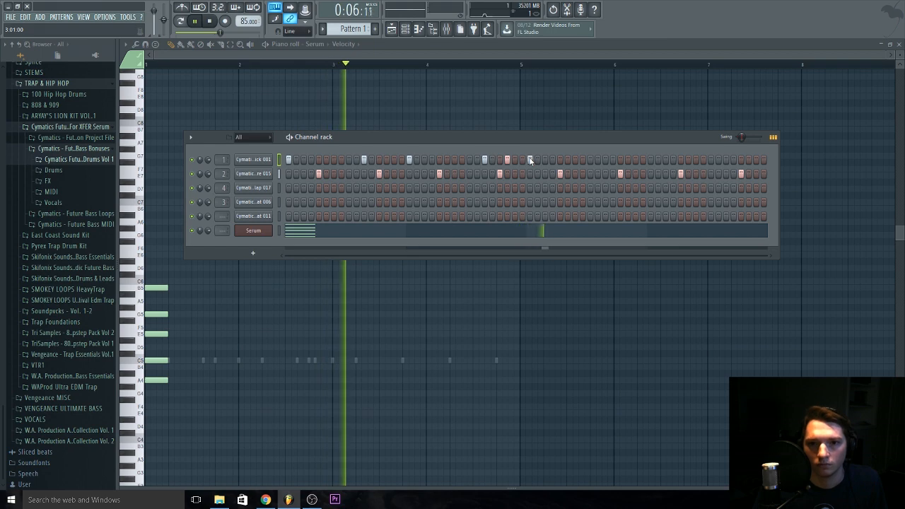
click(529, 159)
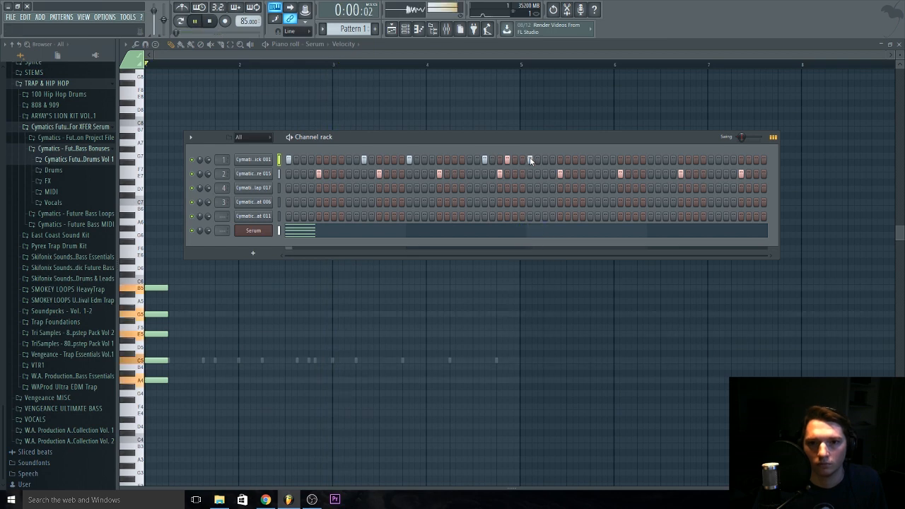
click(611, 159)
click(605, 160)
right_click(613, 159)
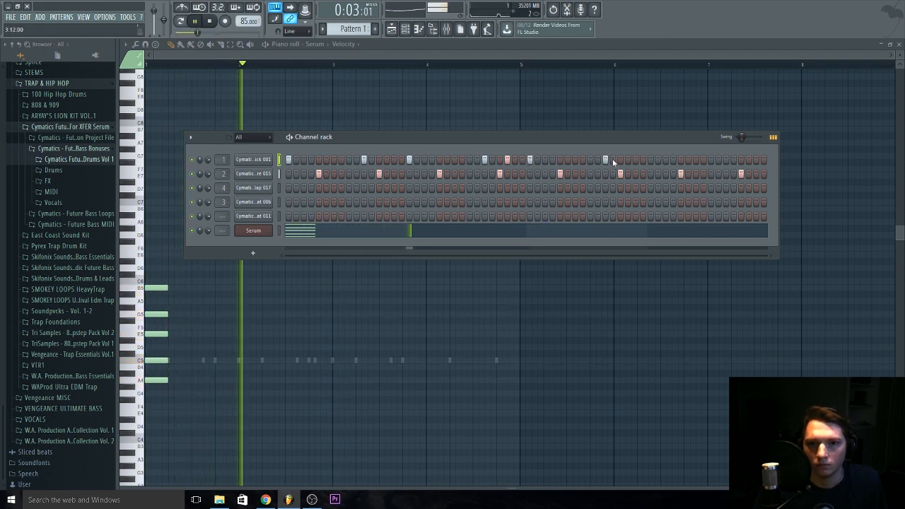
click(651, 159)
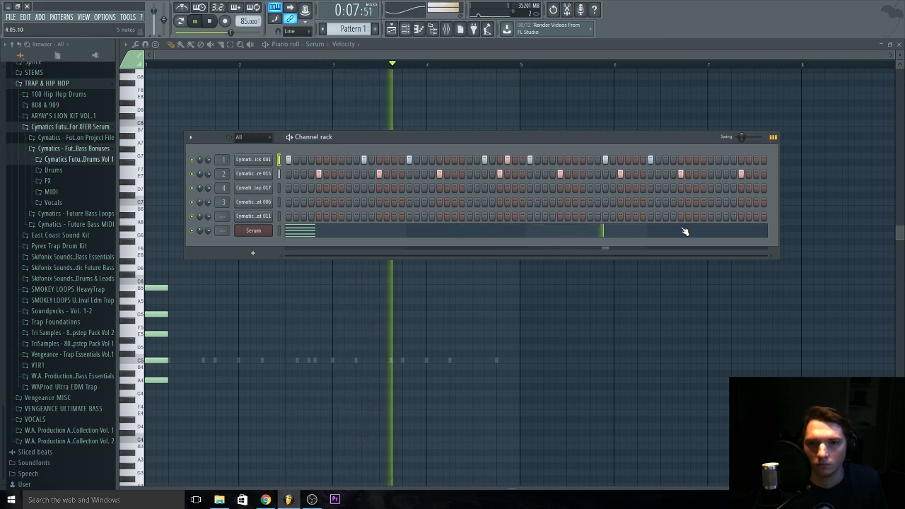
Show the playlist behind the channel rack, finish the kick pattern with hits on steps 59 and 62, and stop playback.
key(F5)
click(711, 160)
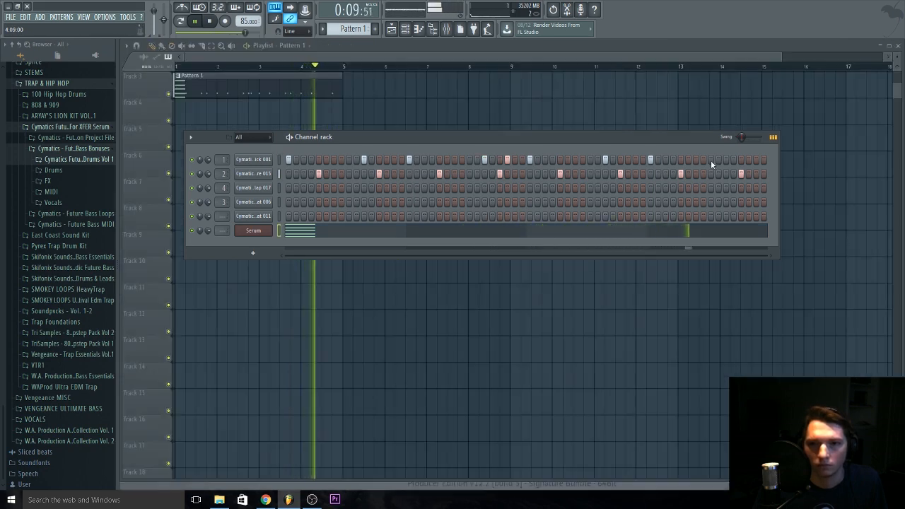
click(748, 160)
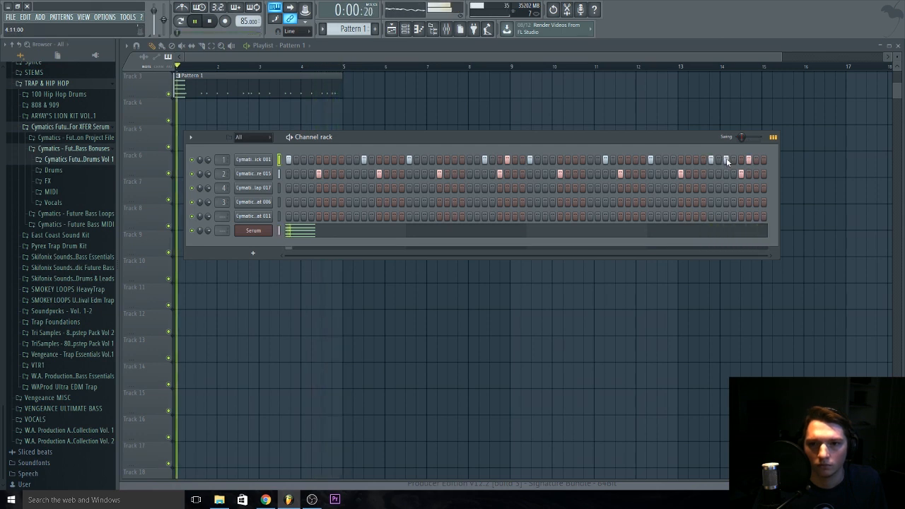
click(725, 160)
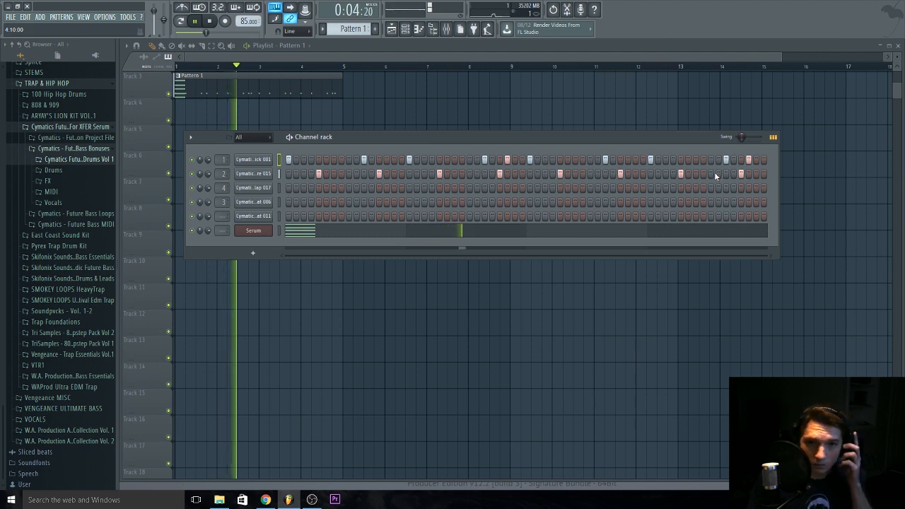
key(space)
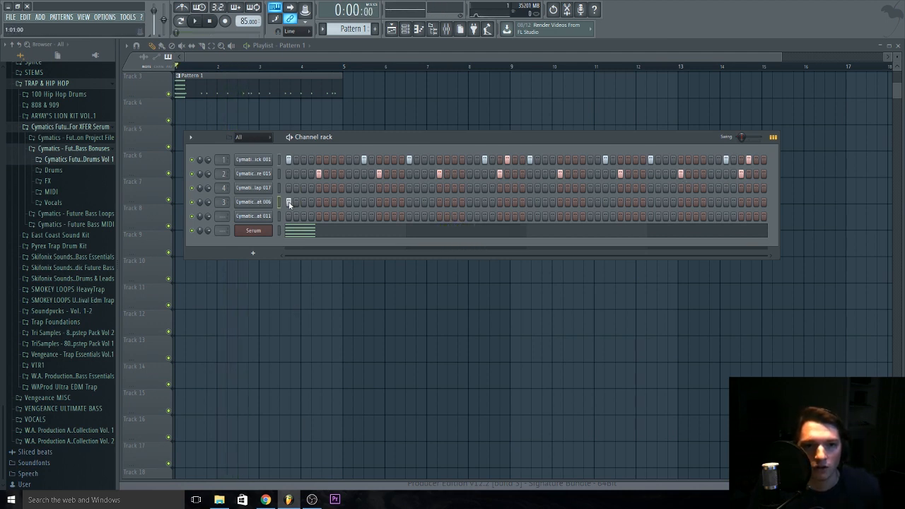
Fill all 64 steps of the 006 hi-hat channel and adjust the channel rack's main swing while the pattern plays.
drag(290, 204, 782, 212)
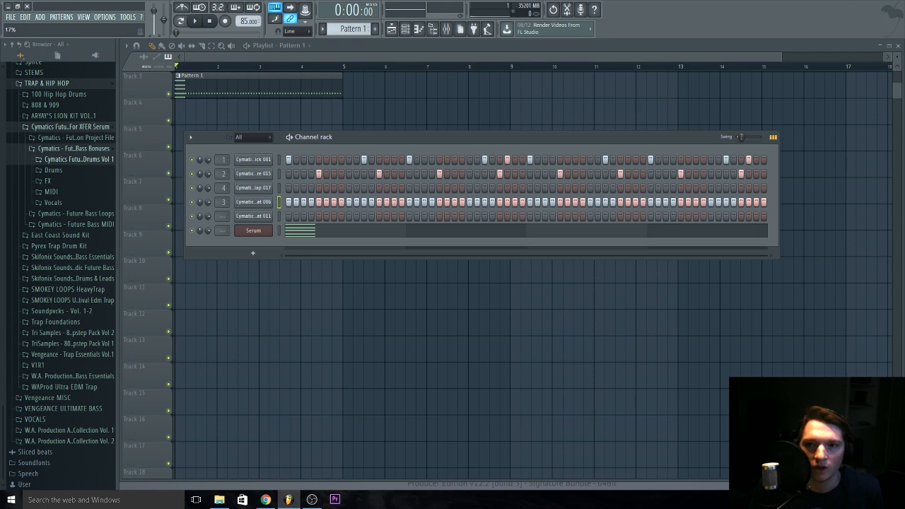
key(space)
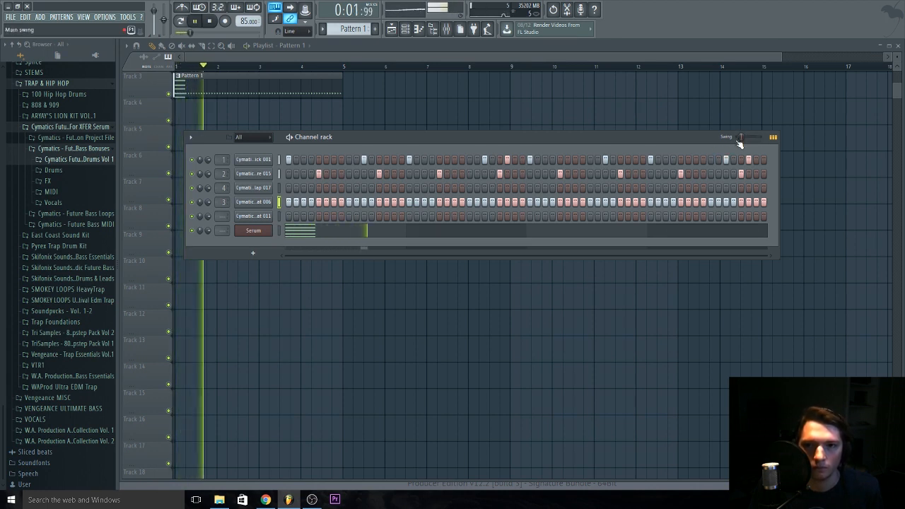
drag(739, 140, 739, 134)
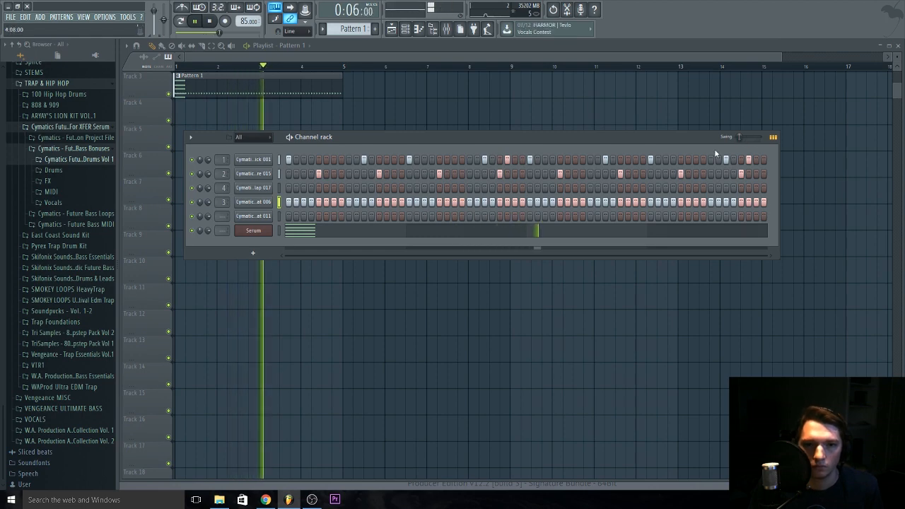
Lower the fader of mixer track 3 to about -8.9 dB, return to the channel rack and stop playback.
key(F9)
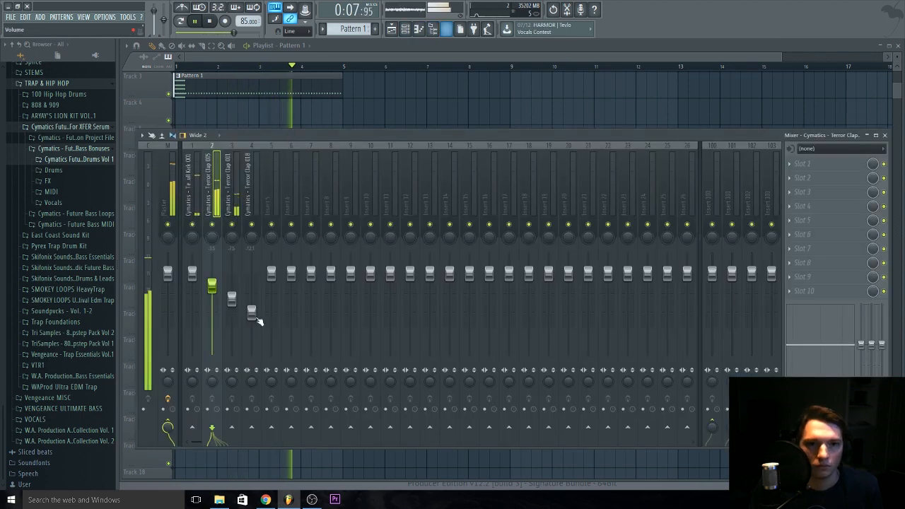
drag(231, 297, 231, 302)
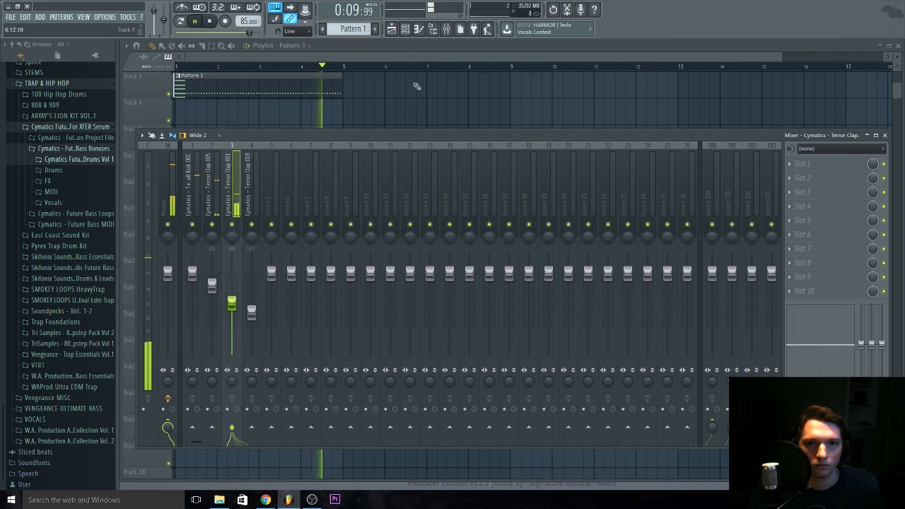
key(F9)
key(F6)
key(space)
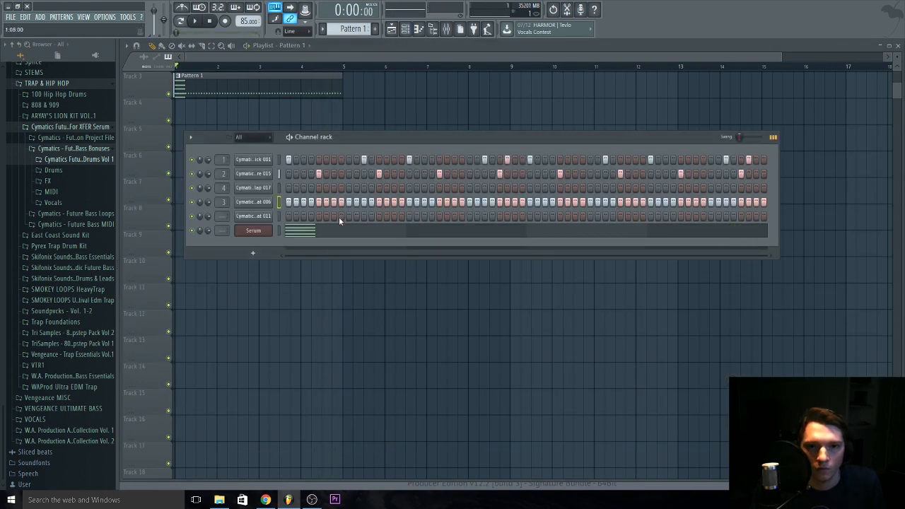
Place hits of the 011 hat channel on steps 12, 28, 44 and 60 while playing the pattern.
click(371, 217)
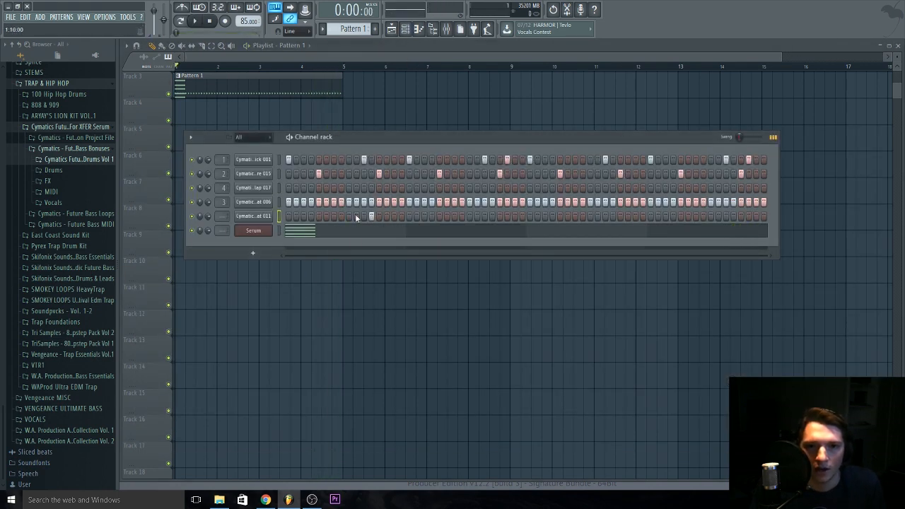
key(space)
click(492, 216)
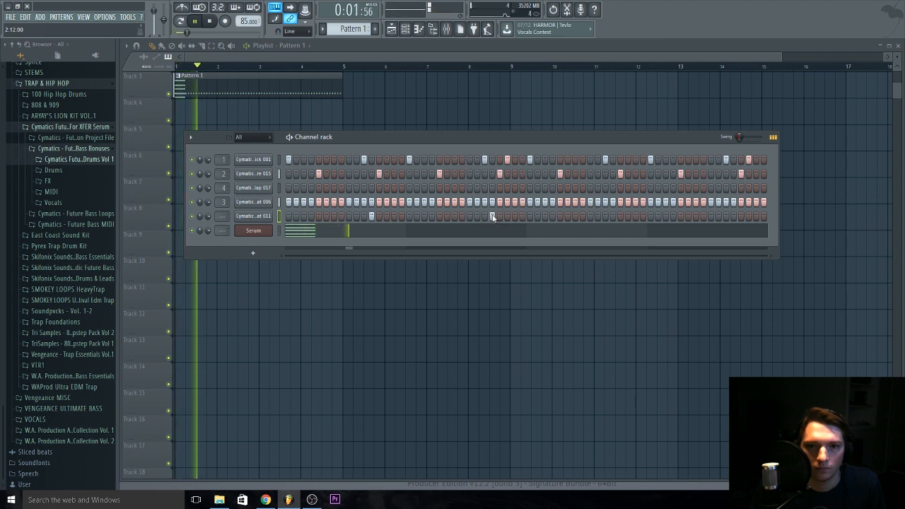
click(612, 216)
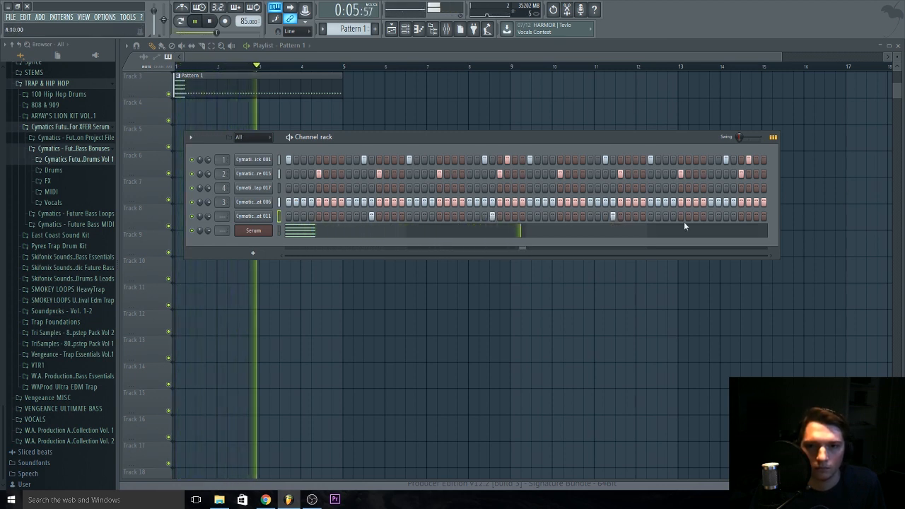
click(734, 217)
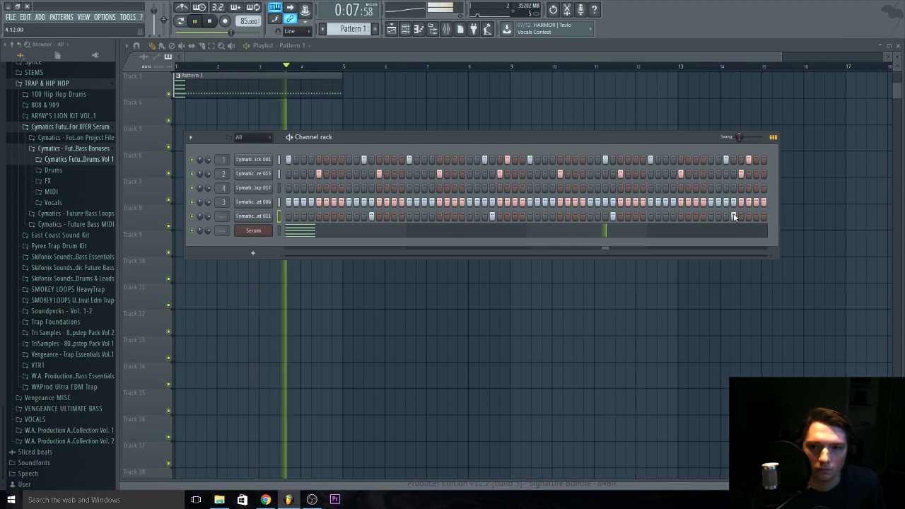
Open Pattern 1 in the piano roll, switch to editing the Serum chord and play it back.
key(F6)
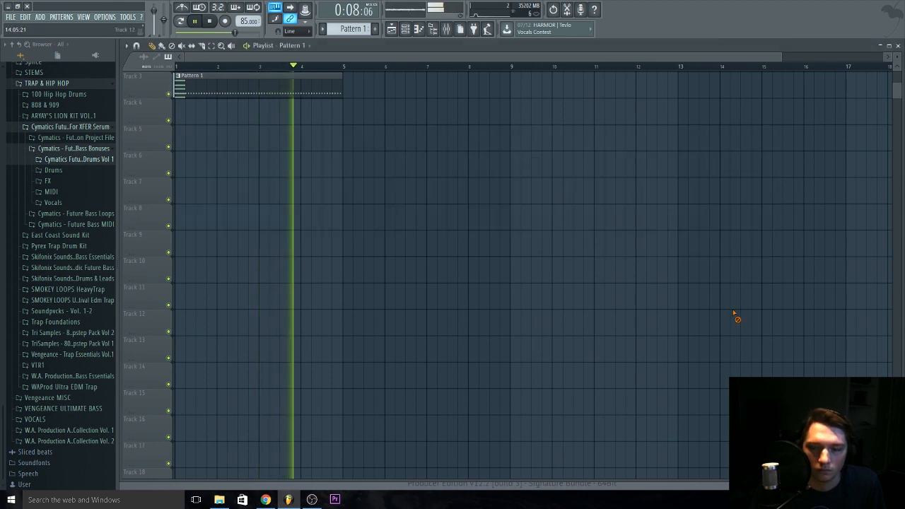
double_click(207, 87)
key(space)
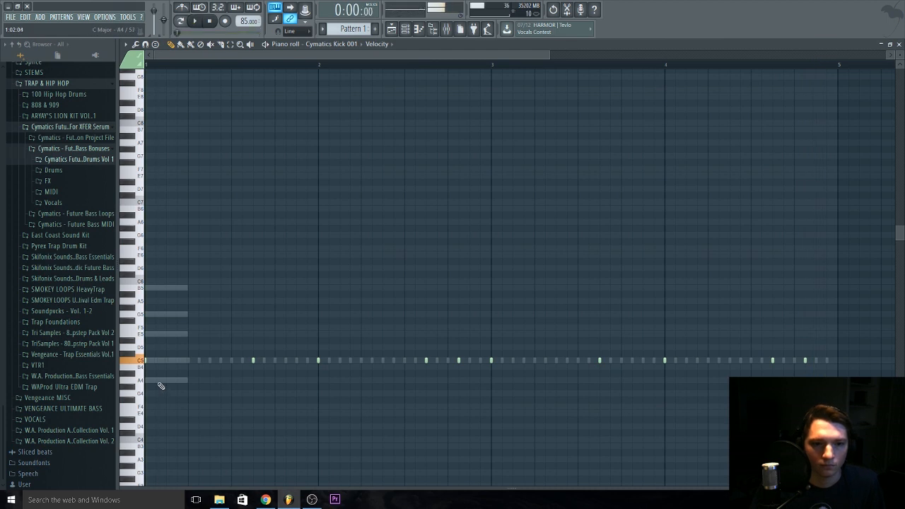
double_click(176, 289)
key(space)
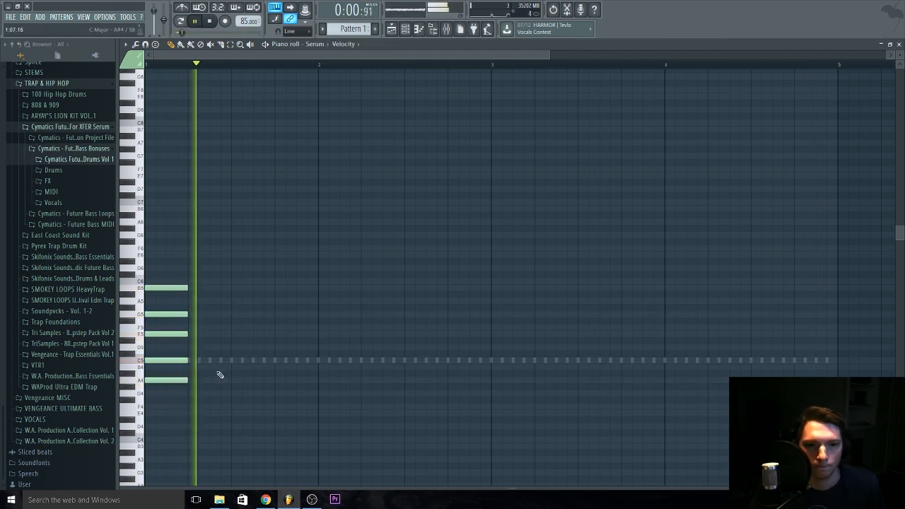
key(space)
Add two shorter copies of the opening Serum chord after it in bar 1, leaving a small gap, and play the result.
mouse_move(182, 394)
mouse_down()
mouse_move(170, 279)
mouse_move(166, 288)
mouse_move(220, 289)
mouse_up()
drag(240, 289, 220, 288)
drag(210, 288, 242, 293)
mouse_move(232, 388)
mouse_down()
mouse_move(234, 285)
mouse_move(276, 283)
mouse_up()
key(Delete)
key(space)
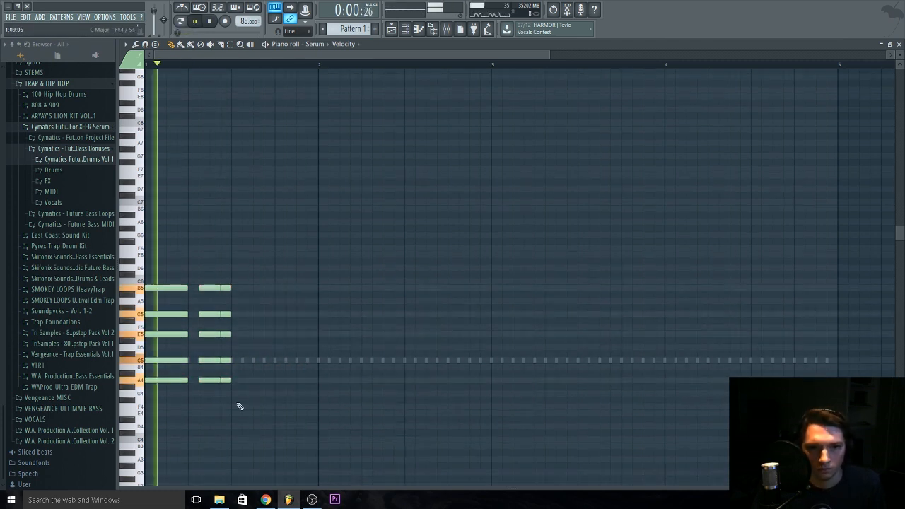
key(space)
Stamp a Major 7th chord at the start of bar 2, move its root to F4 and play the pattern.
click(135, 45)
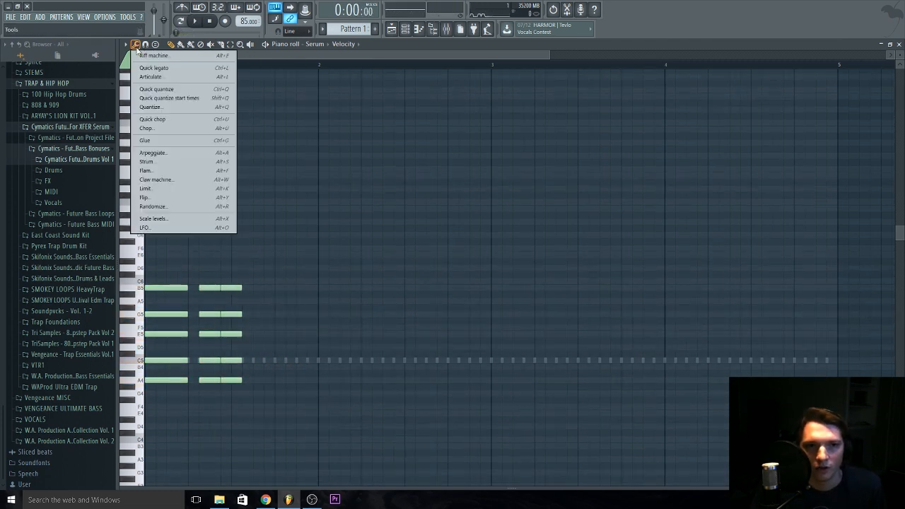
click(126, 45)
click(126, 45)
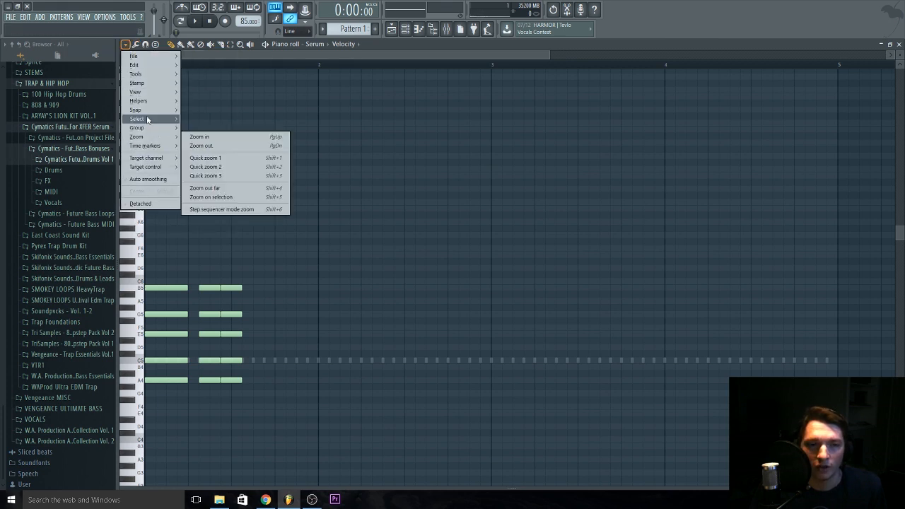
mouse_move(147, 112)
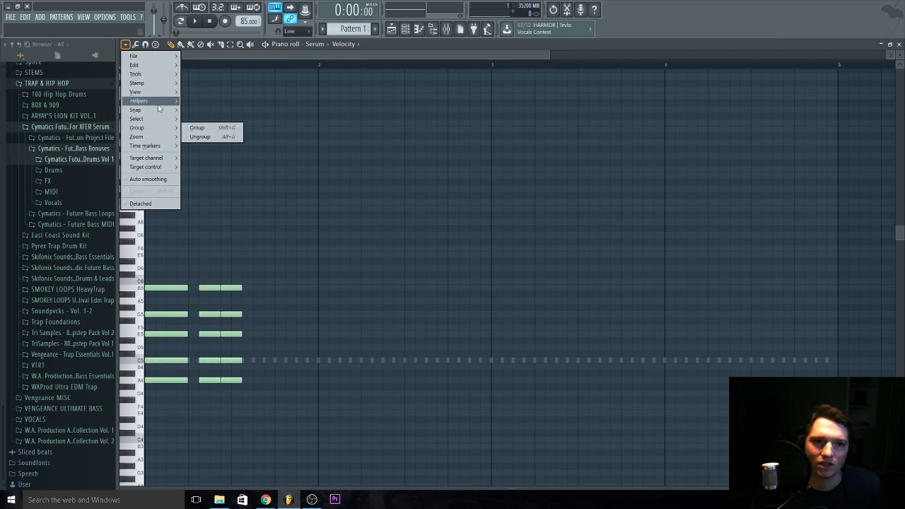
mouse_move(161, 82)
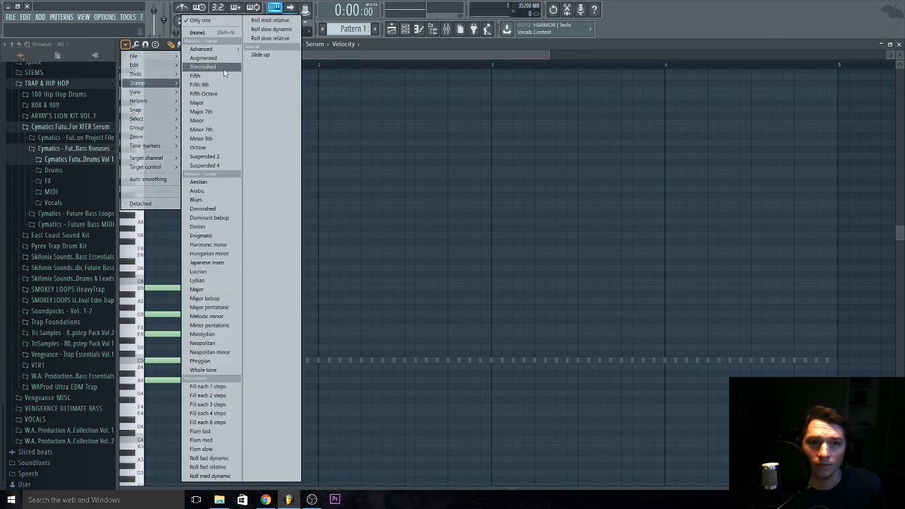
click(218, 114)
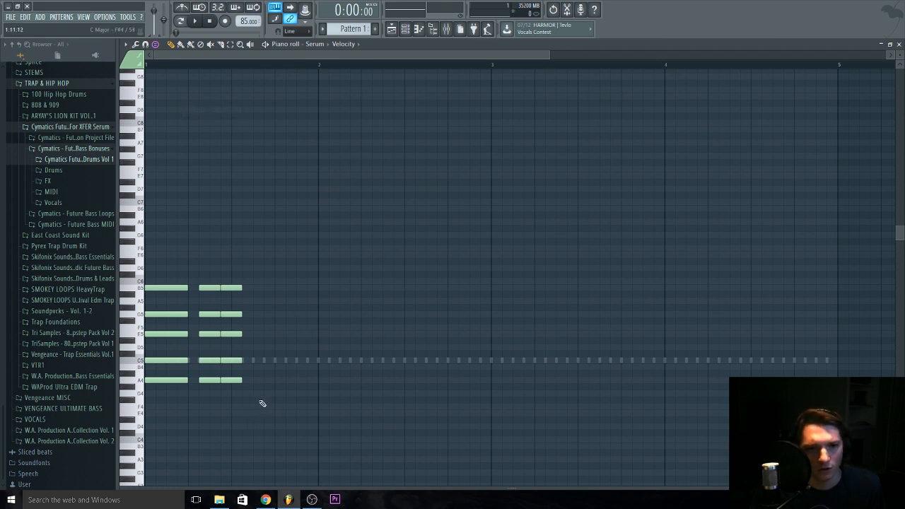
key(space)
drag(260, 412, 320, 398)
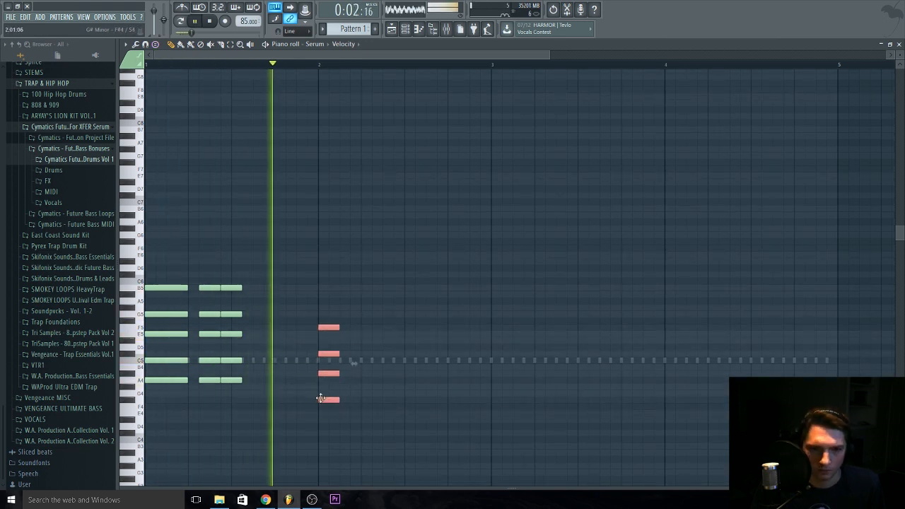
key(space)
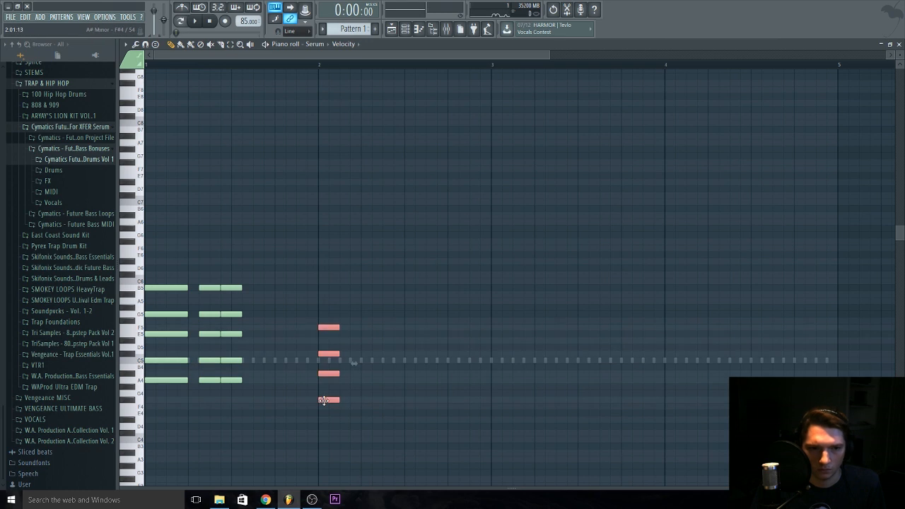
key(space)
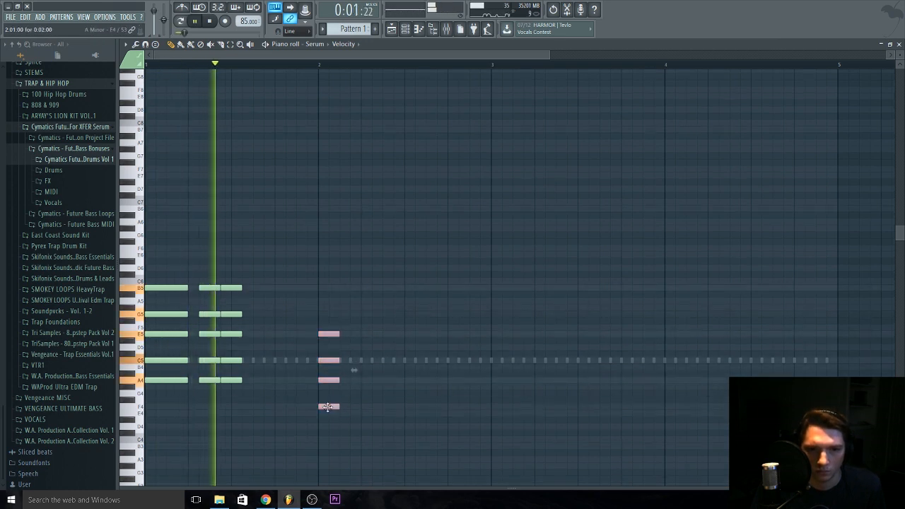
Lengthen the F4 chord in bar 2, place a shorter copy just after it and audition the pattern.
drag(336, 405, 410, 407)
key(space)
key(space)
key(space)
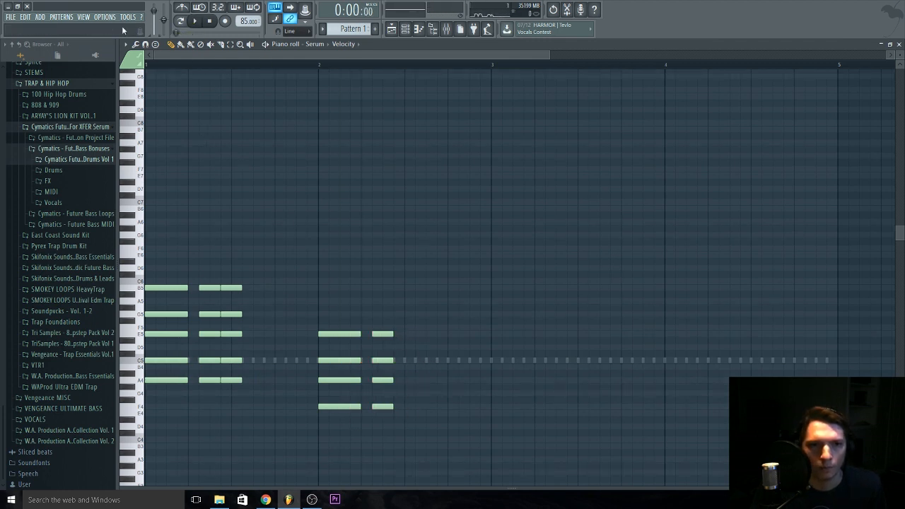
Copy the opening chord to follow bar 2's short chord, transposed down to start on D4, and extend it while auditioning the pattern.
ctrl+drag(176, 401, 153, 206)
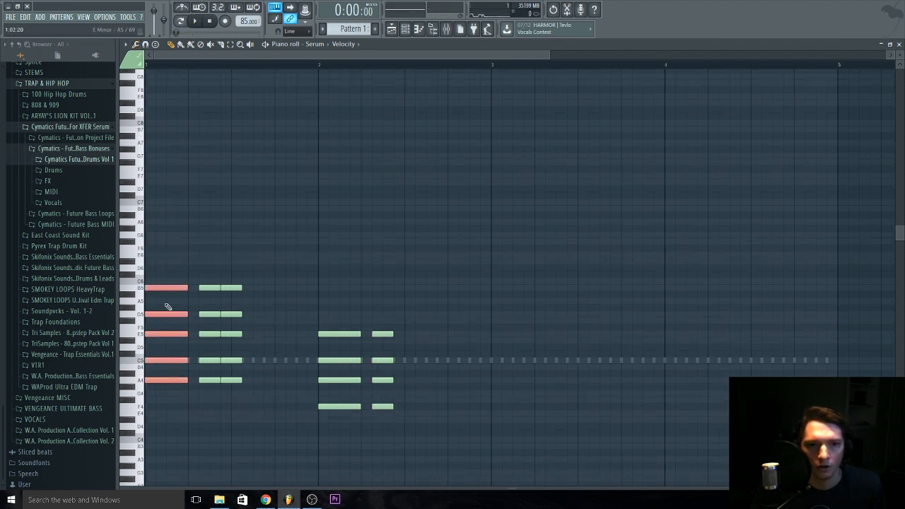
shift+drag(163, 287, 416, 332)
key(space)
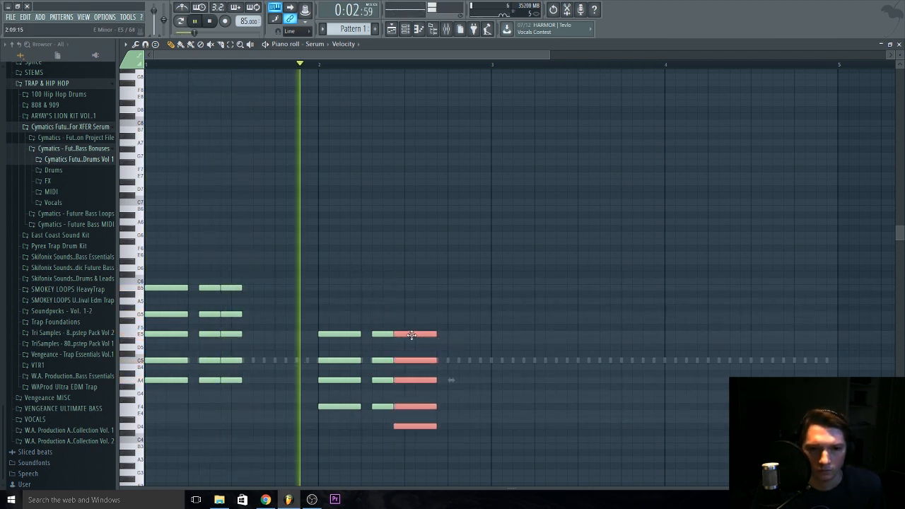
click(497, 414)
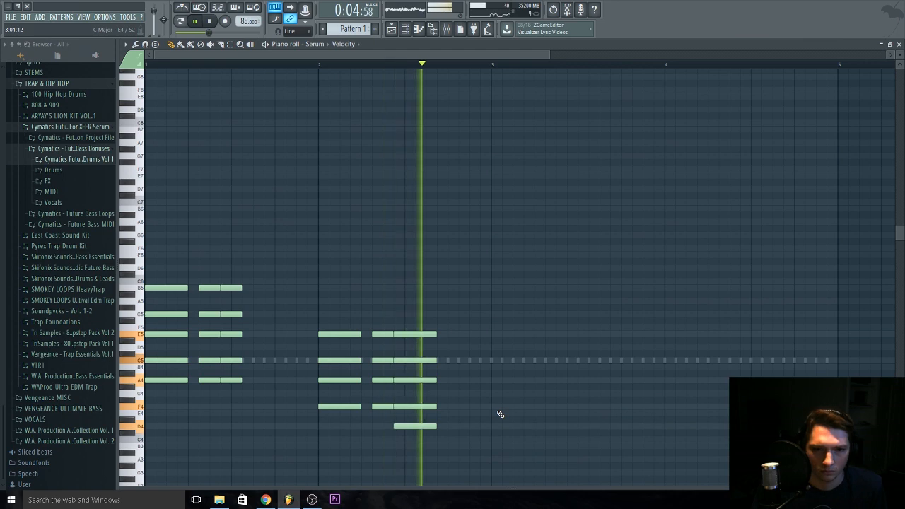
key(space)
key(space)
Build a chord of E4, G4, B4, E5 and G5 at the end of bar 4 and copy the other chords into bars 3 and 4.
click(463, 382)
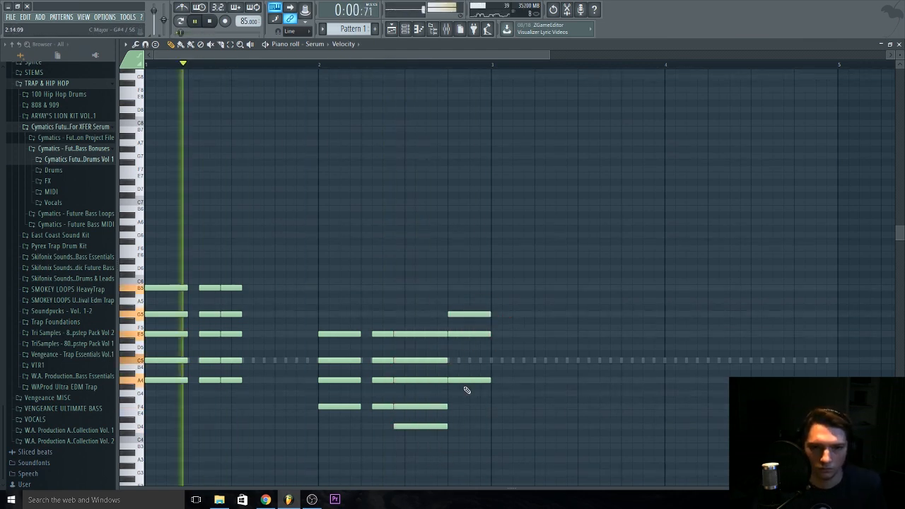
ctrl+scroll(424, 424, down, 2)
ctrl+drag(347, 436, 501, 313)
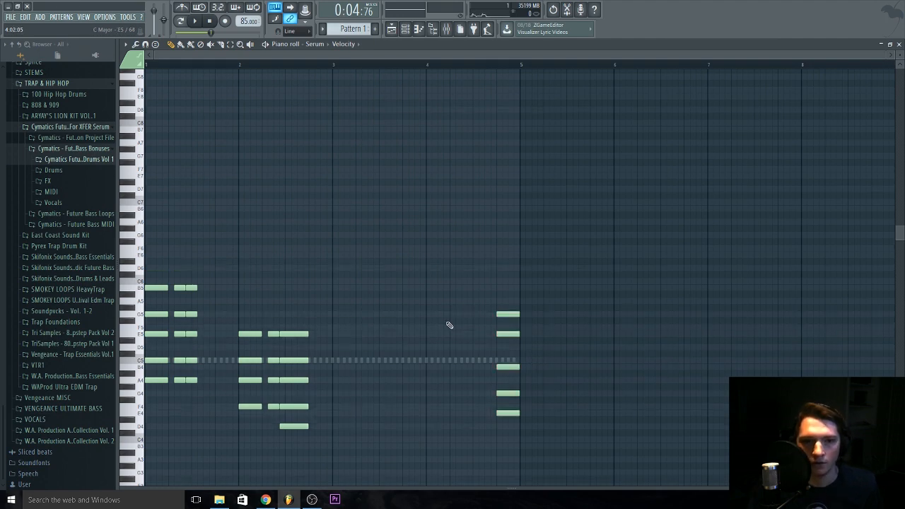
ctrl+drag(353, 438, 342, 286)
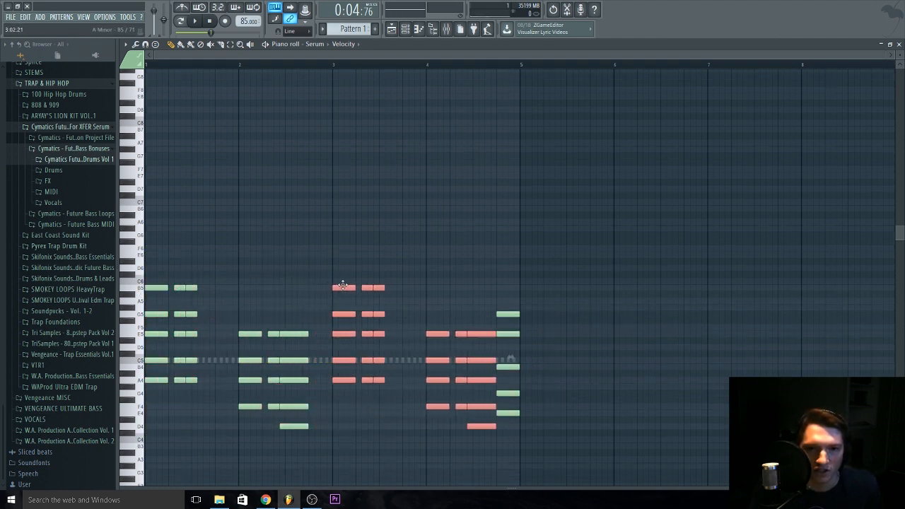
click(662, 383)
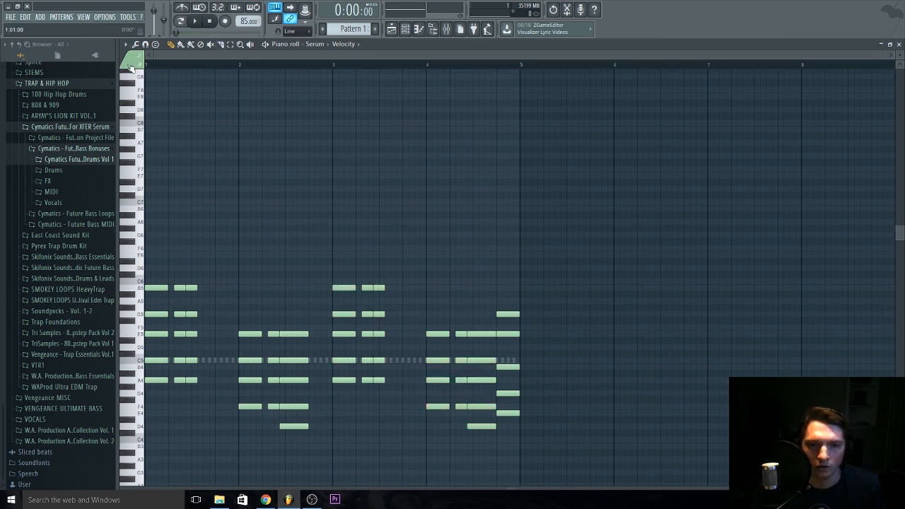
Play back the four-bar chord progression and bring up the channel rack.
key(space)
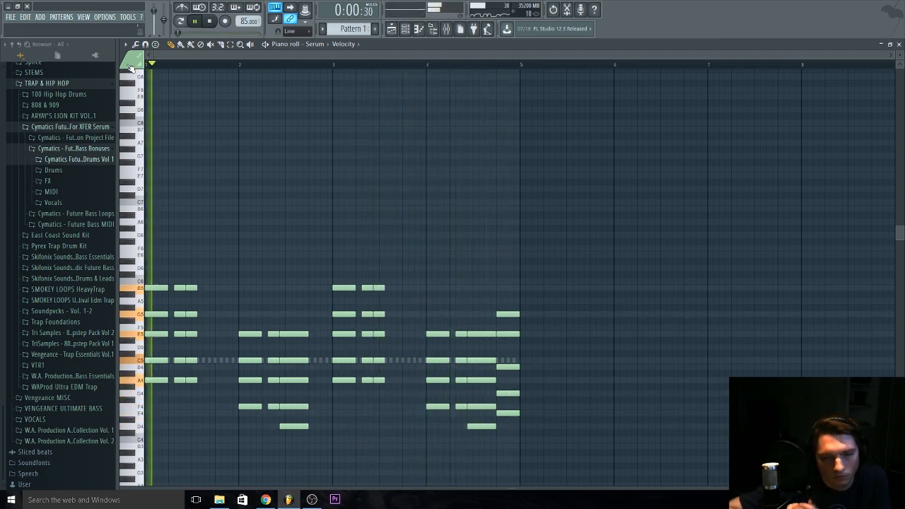
key(space)
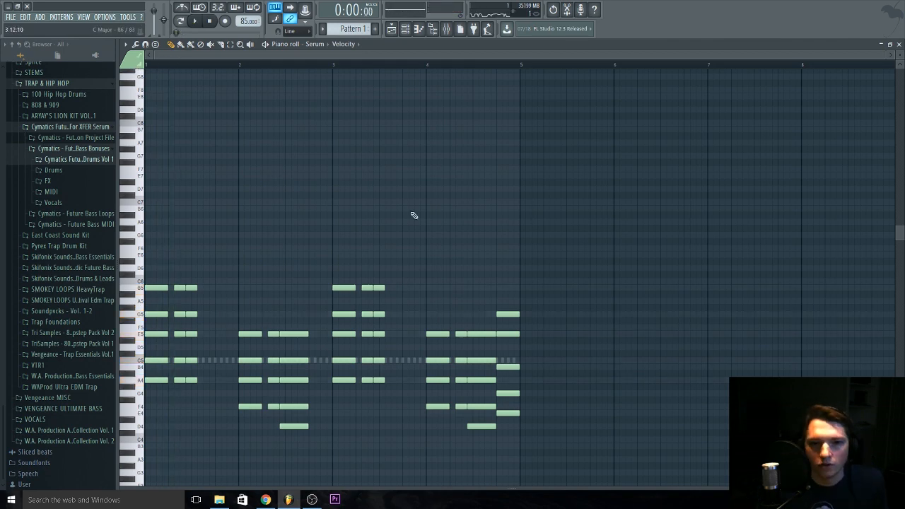
key(F6)
right_click(249, 232)
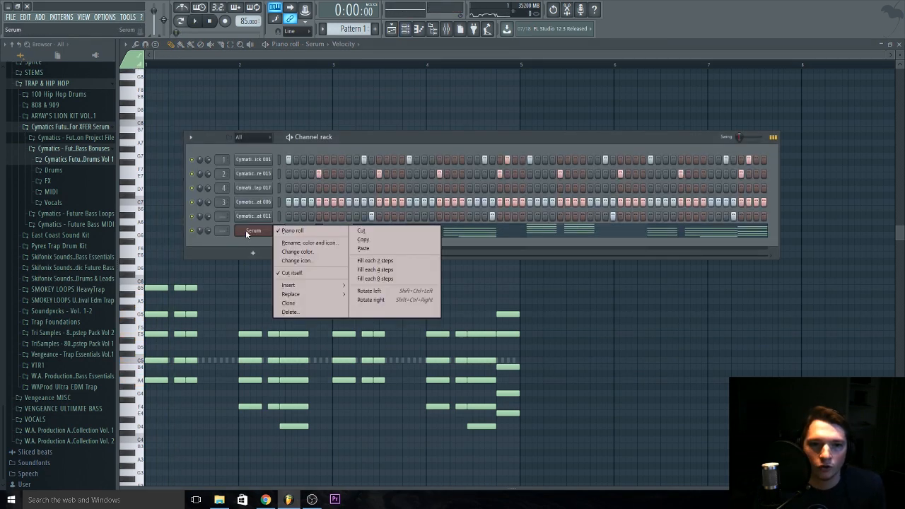
click(316, 312)
click(532, 274)
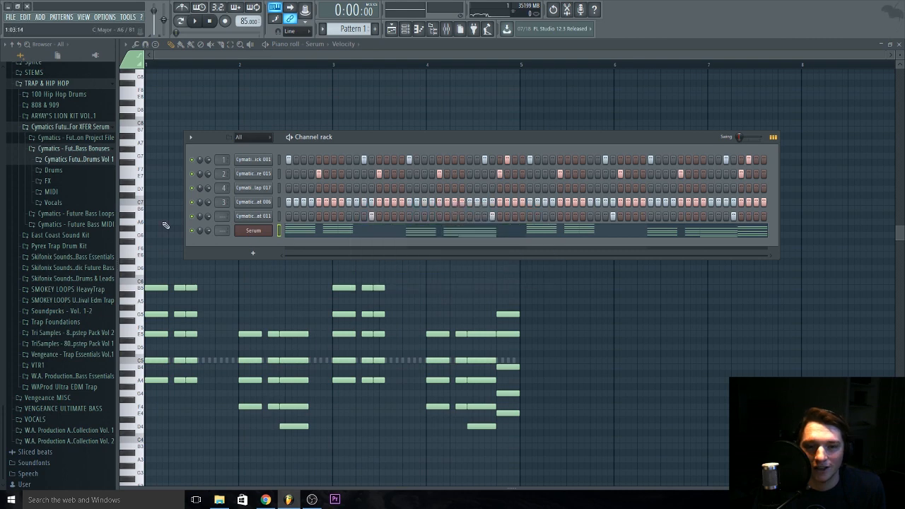
Clone the Serum channel and paste its chord notes into the cloned channel.
right_click(260, 230)
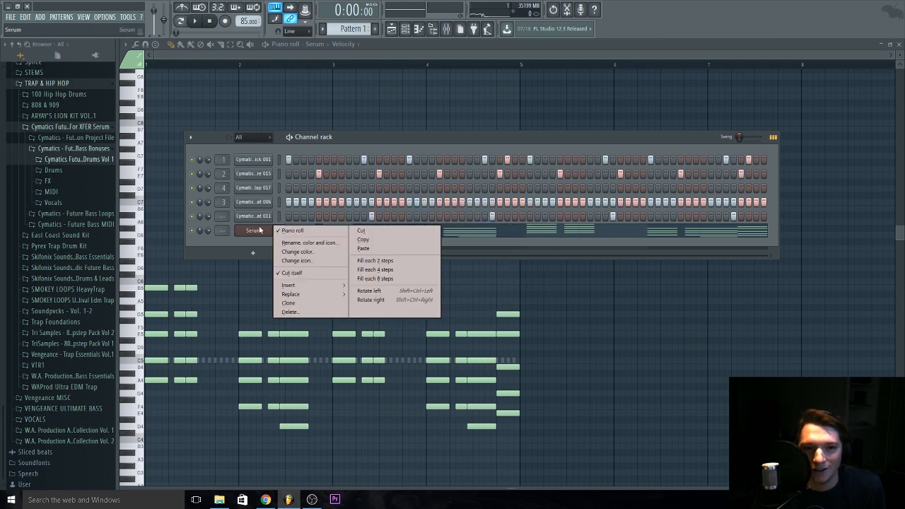
click(290, 303)
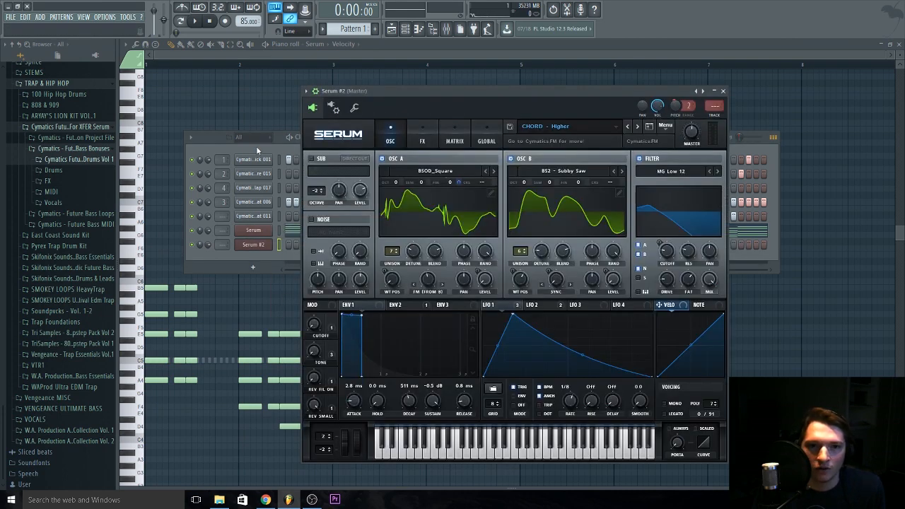
click(256, 146)
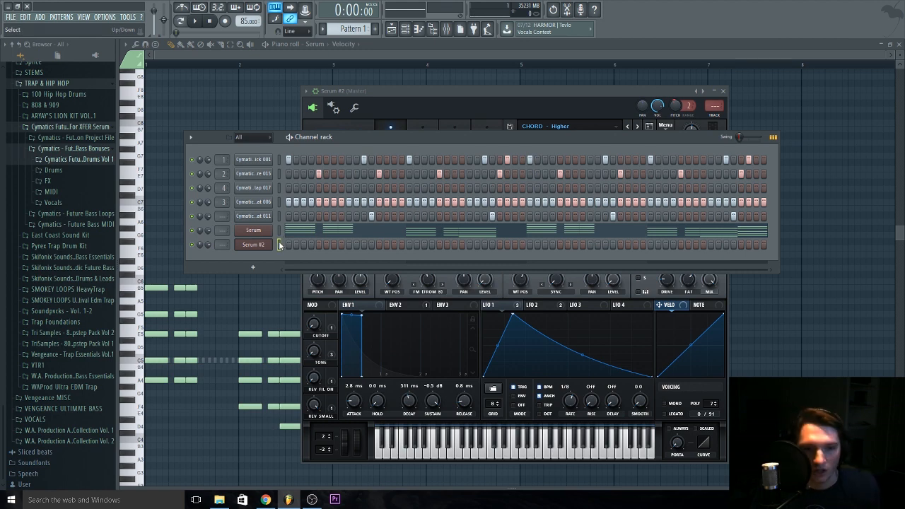
key(ctrl+v)
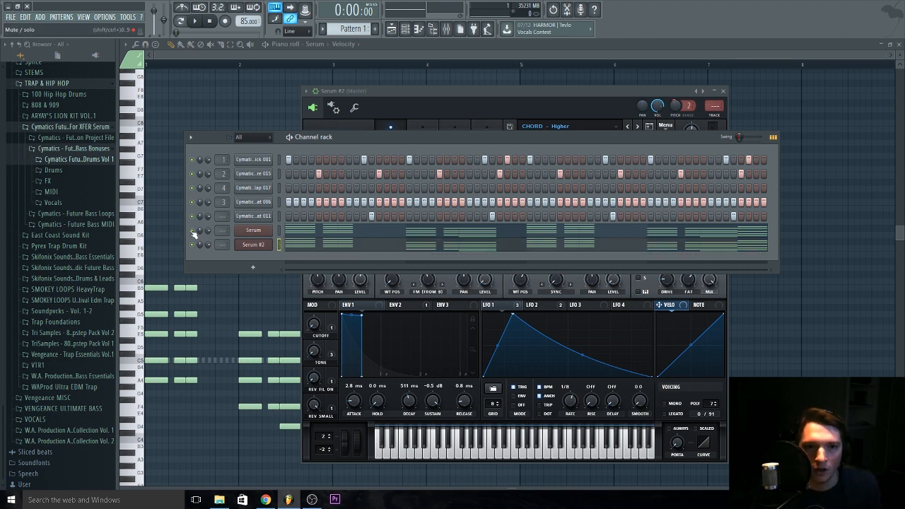
Mute the original Serum channel and step through bass presets in Serum #2 while the pattern plays.
click(253, 245)
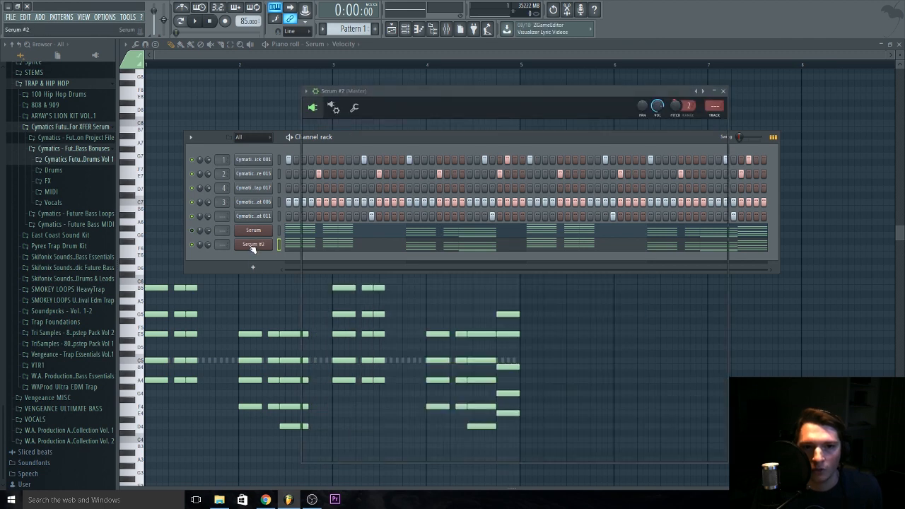
click(253, 245)
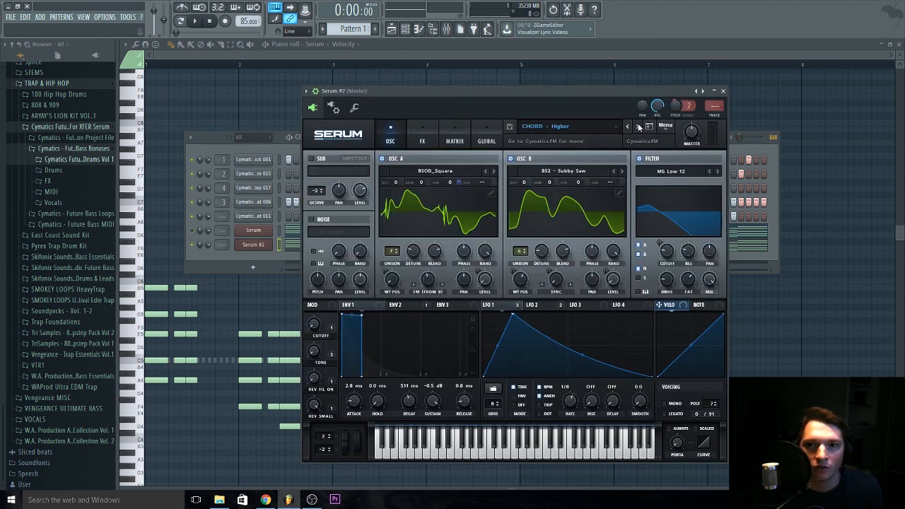
click(636, 127)
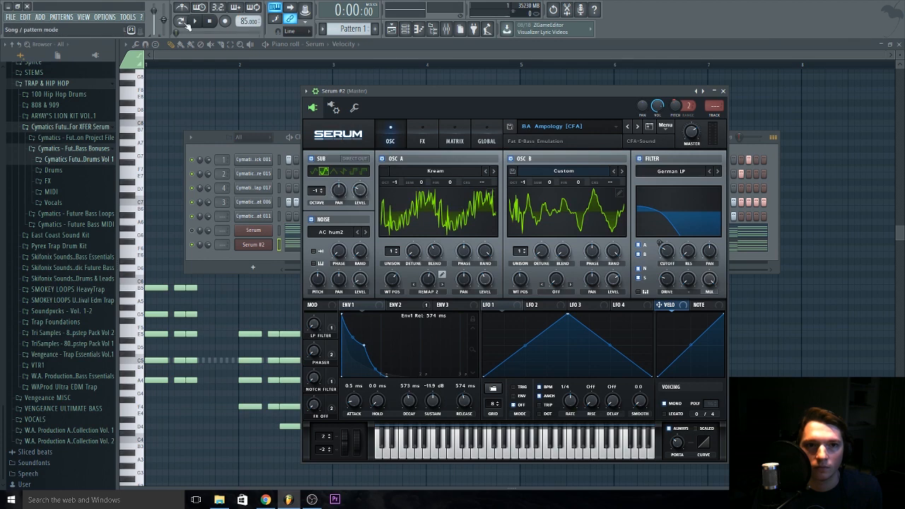
click(194, 21)
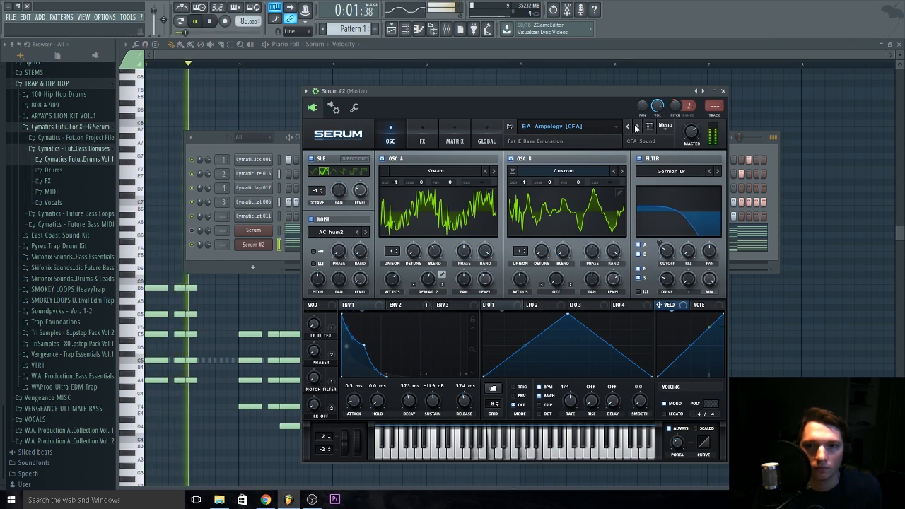
click(636, 126)
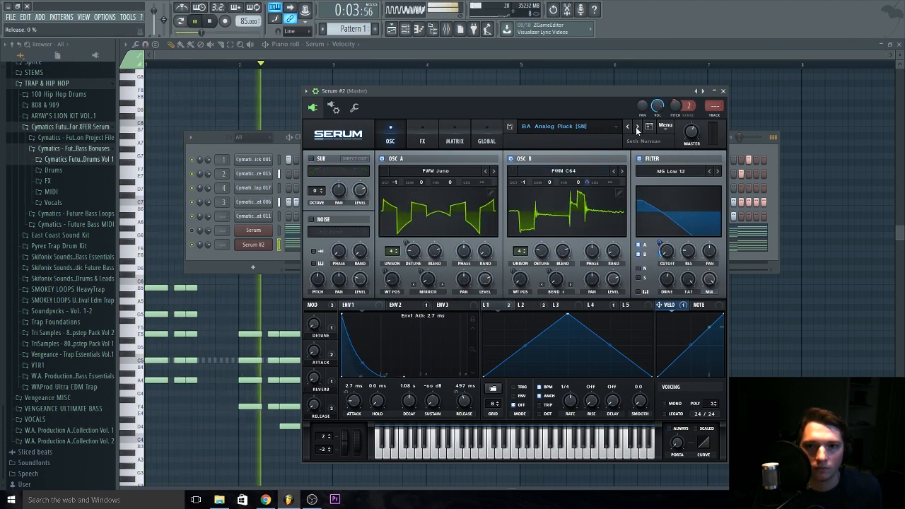
click(637, 126)
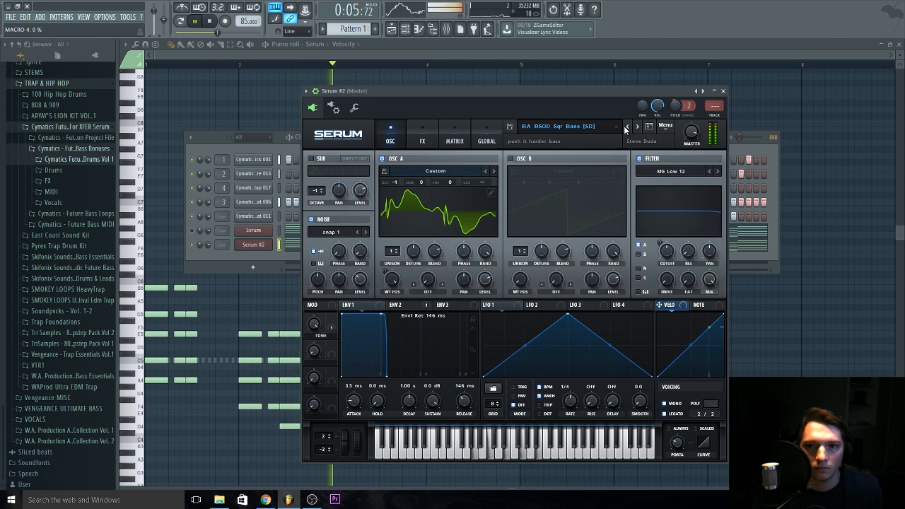
click(626, 128)
Browse the Cymatics - Future Bass Presets in Serum #2 and choose the CHORD - Droplets preset.
click(526, 127)
mouse_move(568, 232)
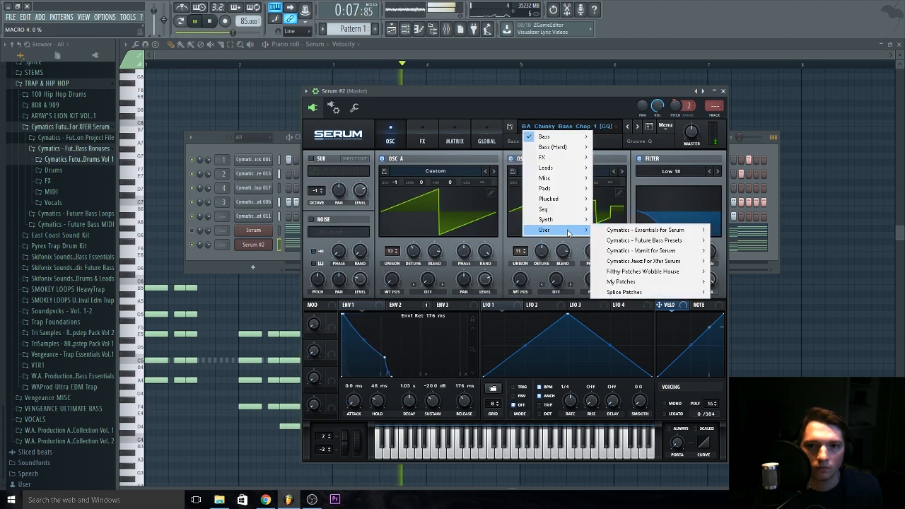
mouse_move(644, 242)
click(357, 316)
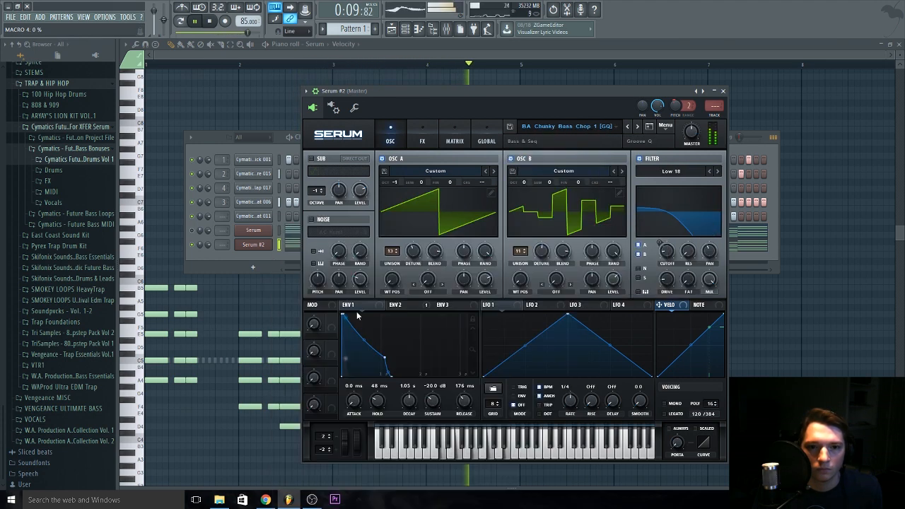
click(637, 127)
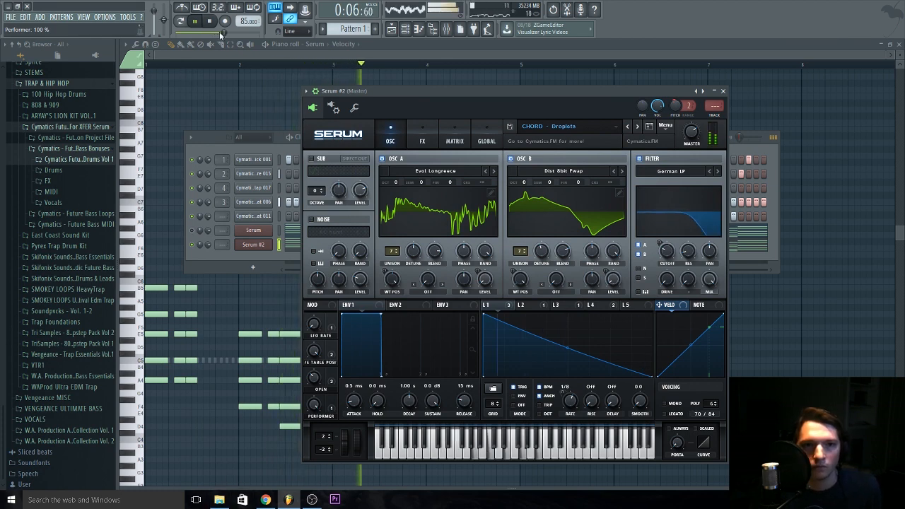
Unmute the original Serum channel and play back both Serum layers together with the drums.
click(195, 235)
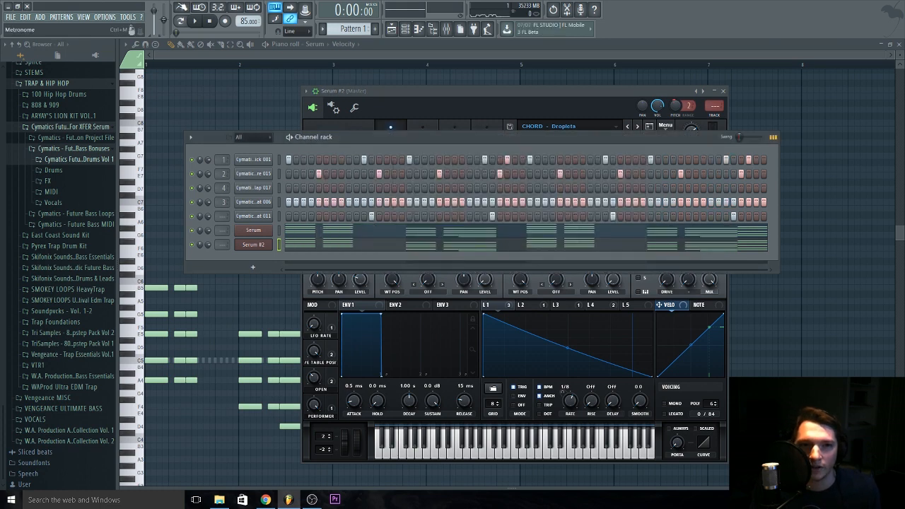
click(196, 22)
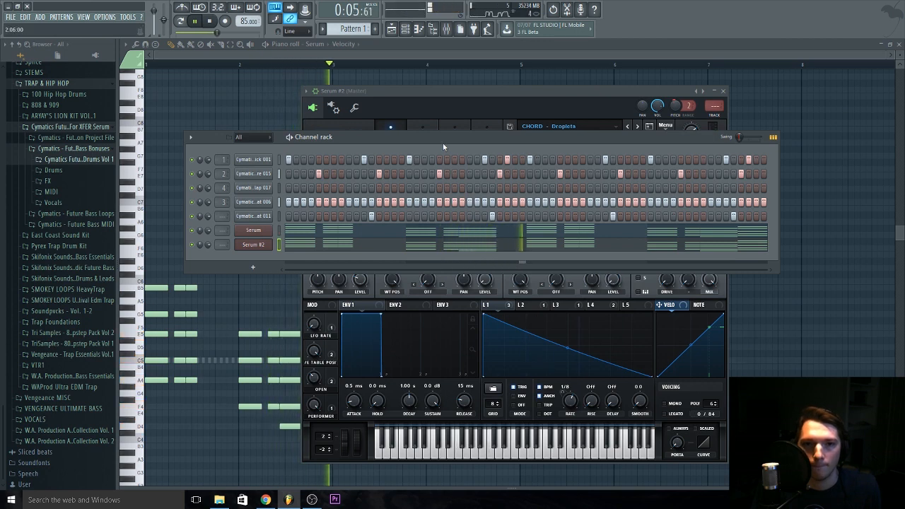
key(space)
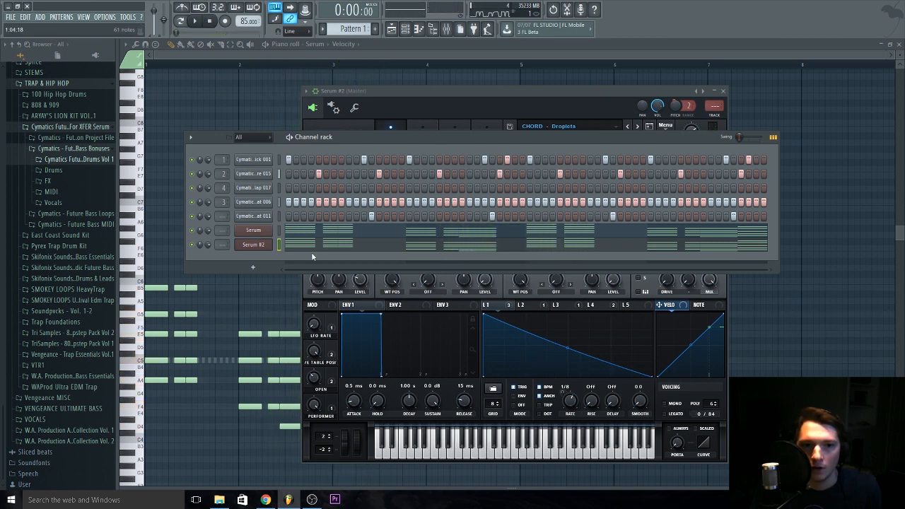
Route the Serum and Serum #2 channels to mixer inserts 12 and 13.
click(447, 29)
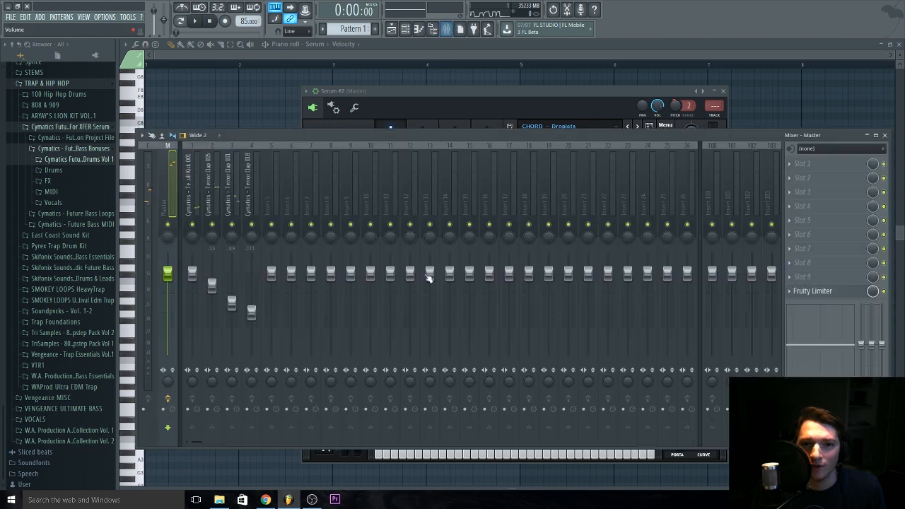
key(F6)
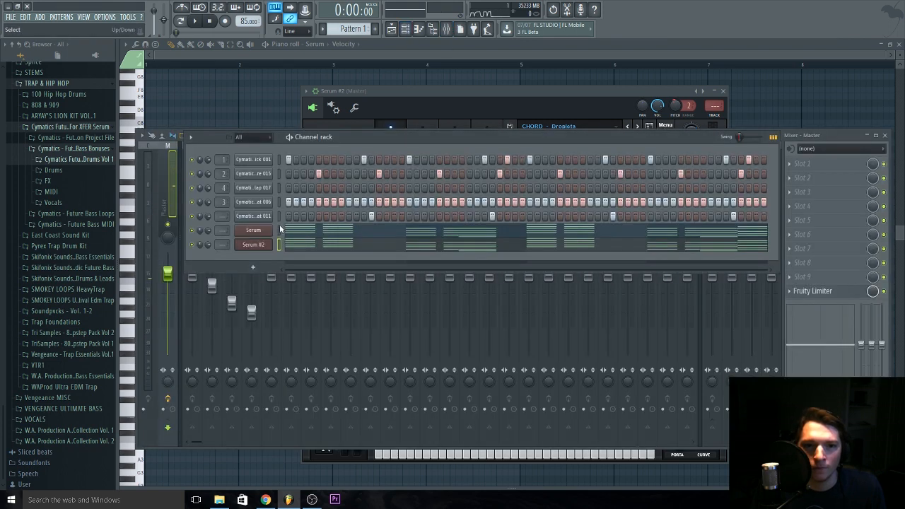
key(F9)
right_click(409, 213)
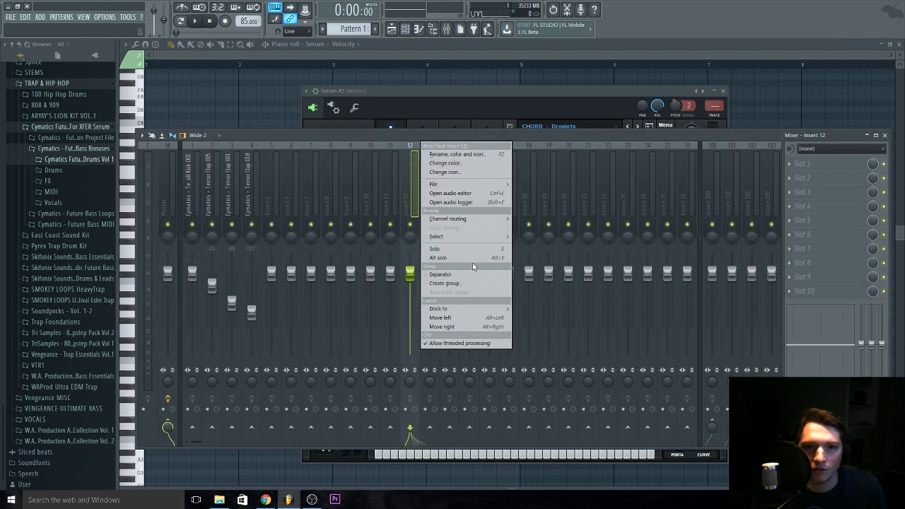
mouse_move(474, 219)
click(541, 227)
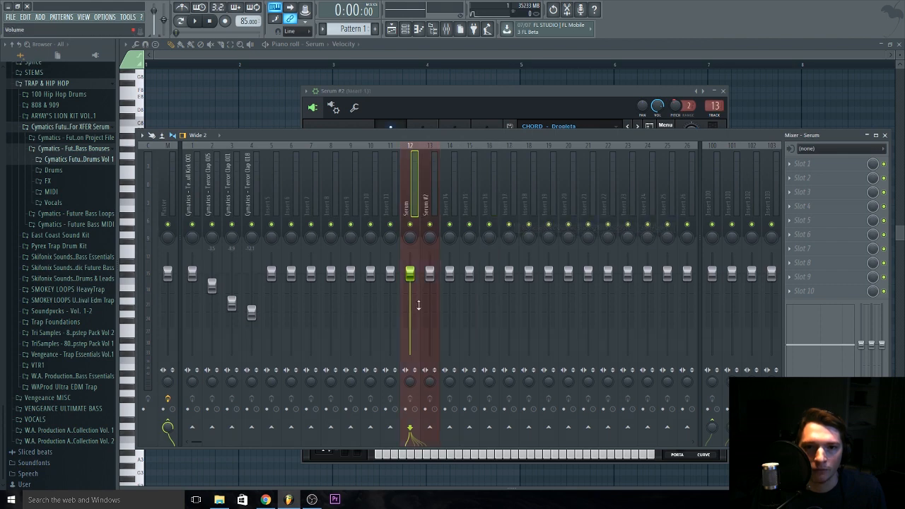
Balance the two layers during playback, setting Serum to about -0.9 dB and Serum #2 to about -8.3 dB.
drag(434, 281, 429, 301)
key(space)
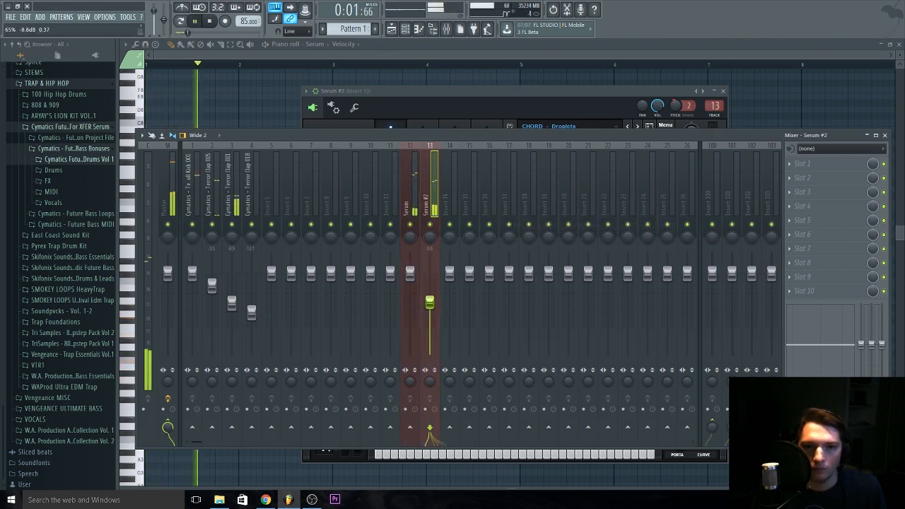
drag(410, 273, 410, 276)
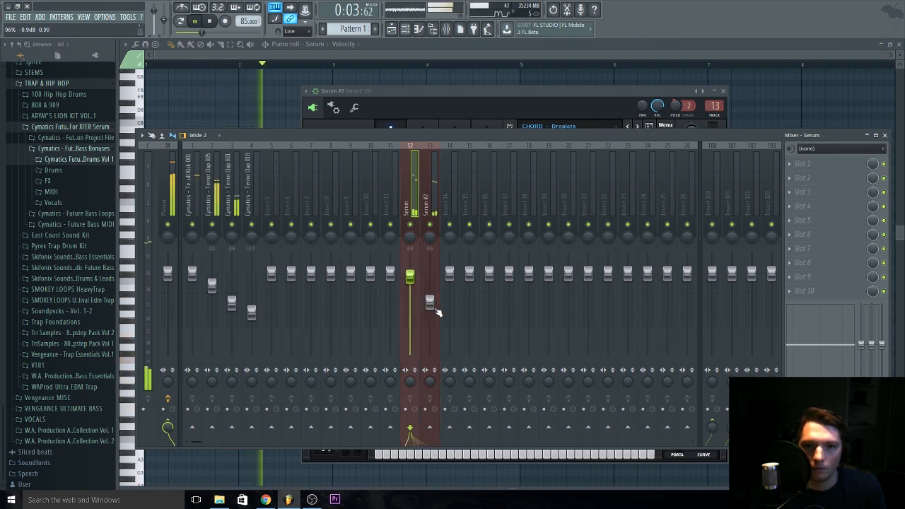
click(430, 303)
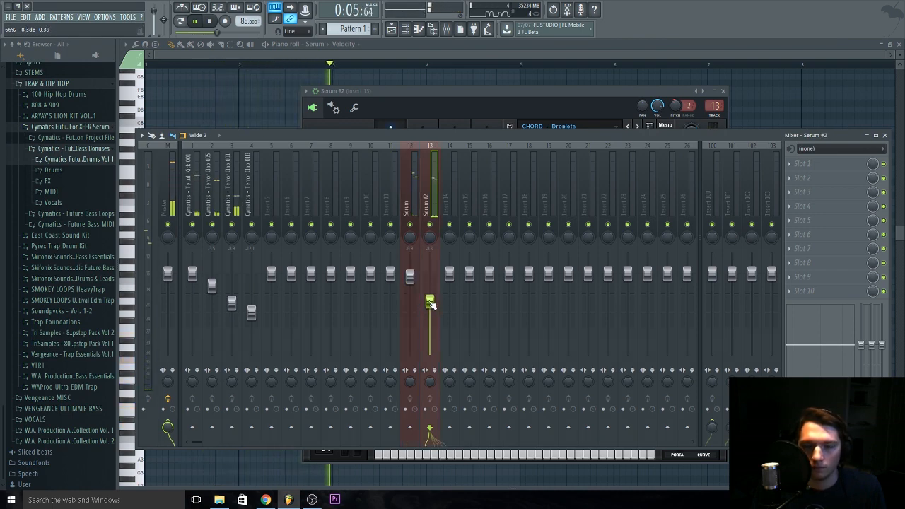
key(F6)
key(space)
Clone the Serum #2 channel to add a third synth layer.
drag(452, 89, 454, 93)
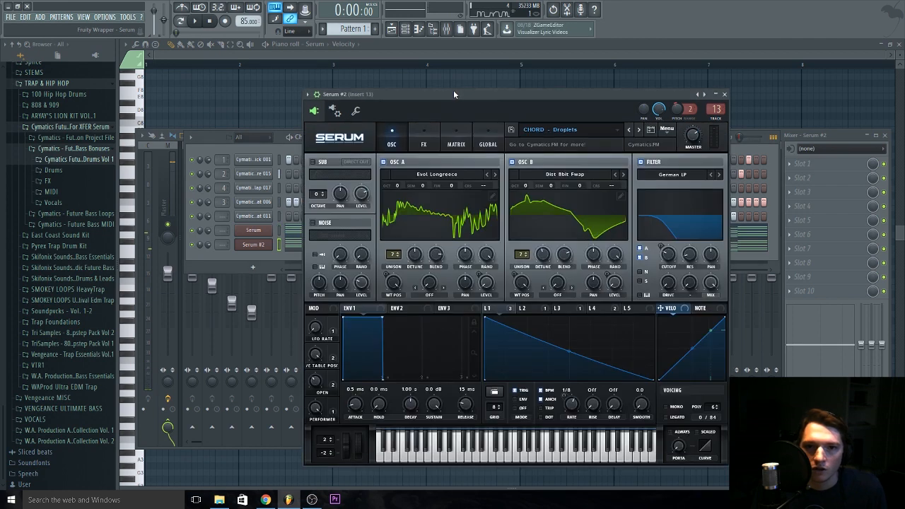
click(266, 260)
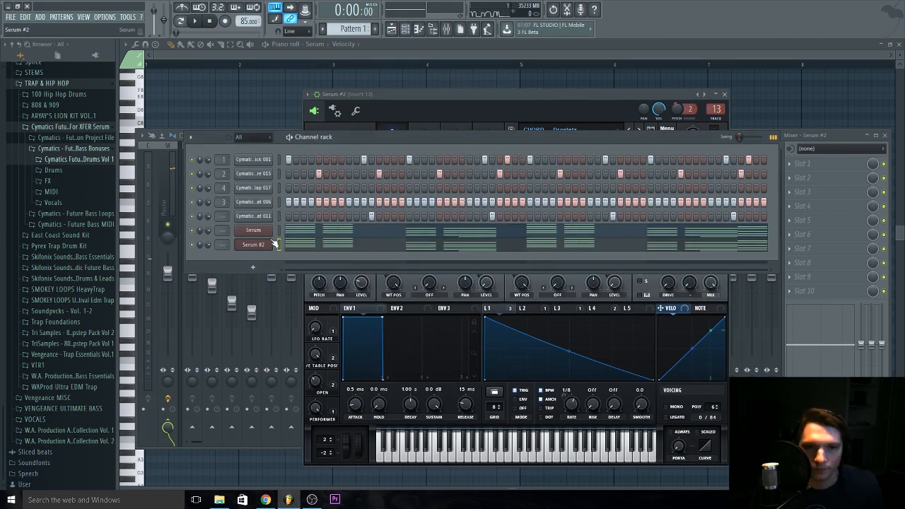
right_click(256, 244)
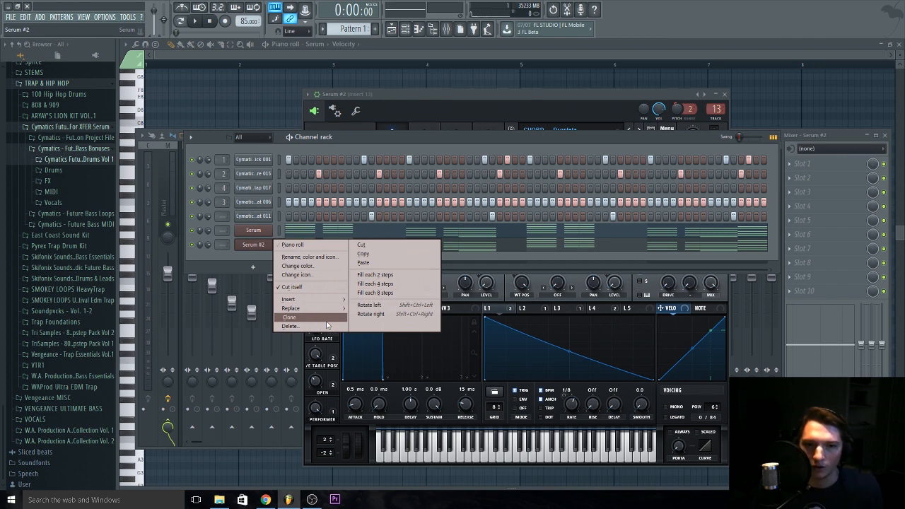
click(319, 319)
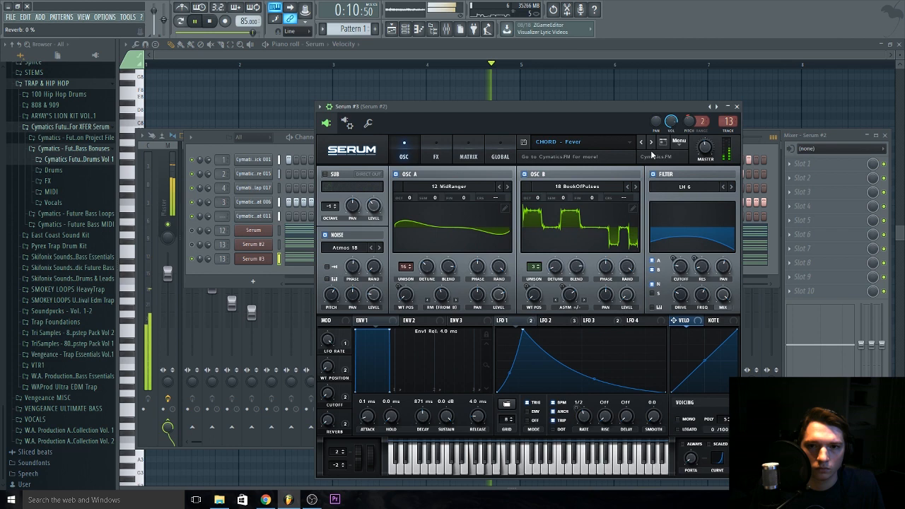
Audition Cymatics chord presets in Serum #3 during playback, including CHORD - Go Go Go and CHORD - Happy Saws.
click(551, 141)
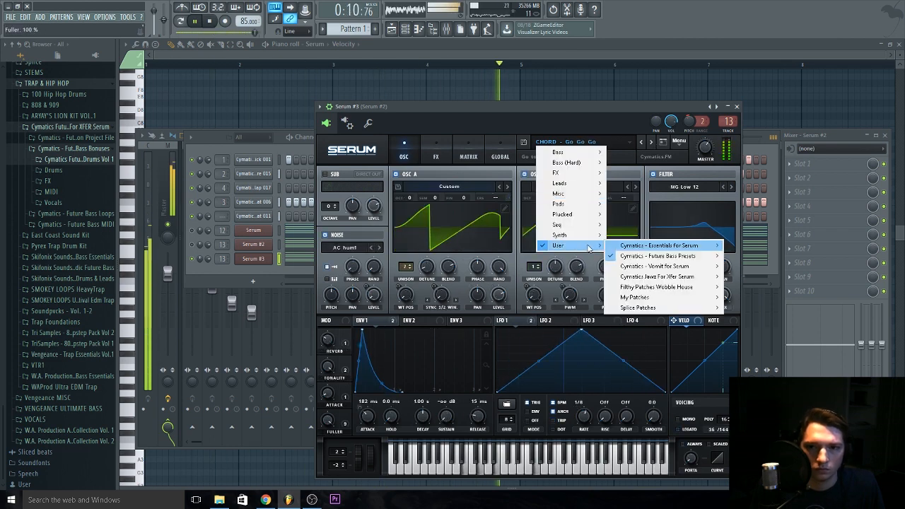
click(637, 238)
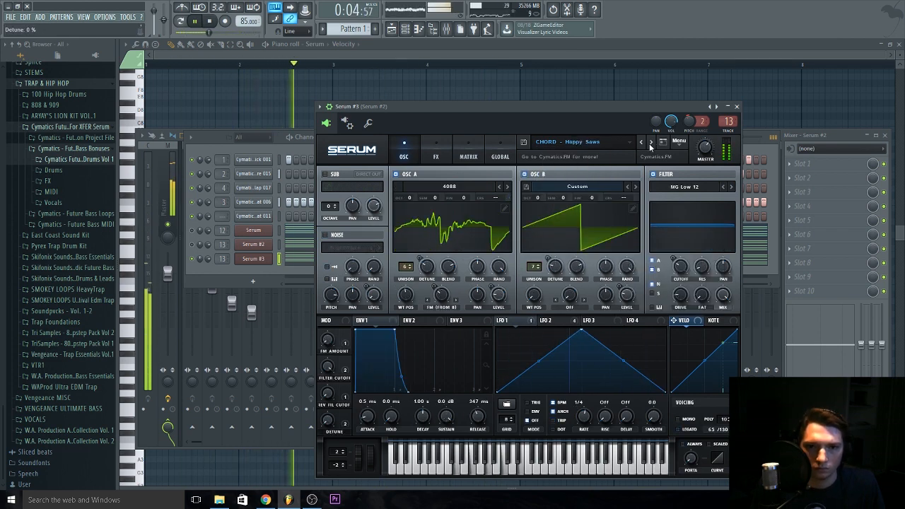
right_click(242, 108)
key(space)
Bring up the channel rack and play back the start of the pattern with its synth layers.
key(F6)
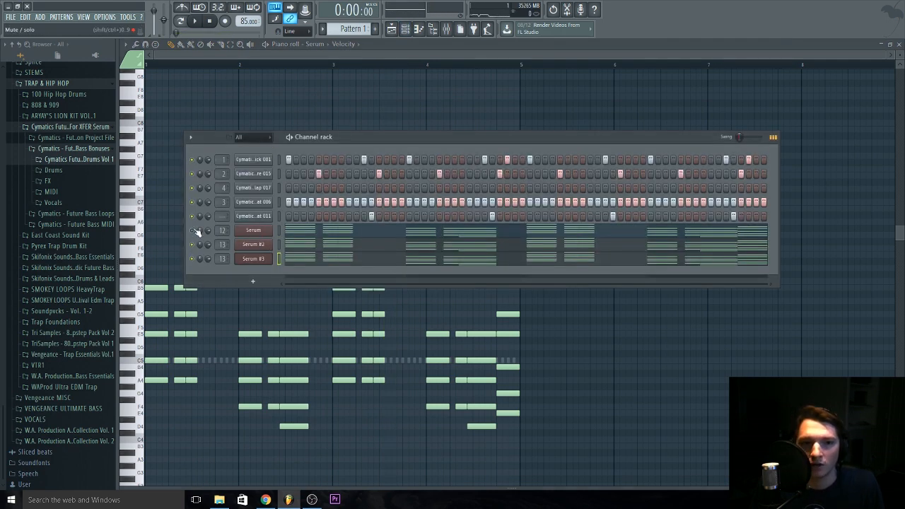
key(space)
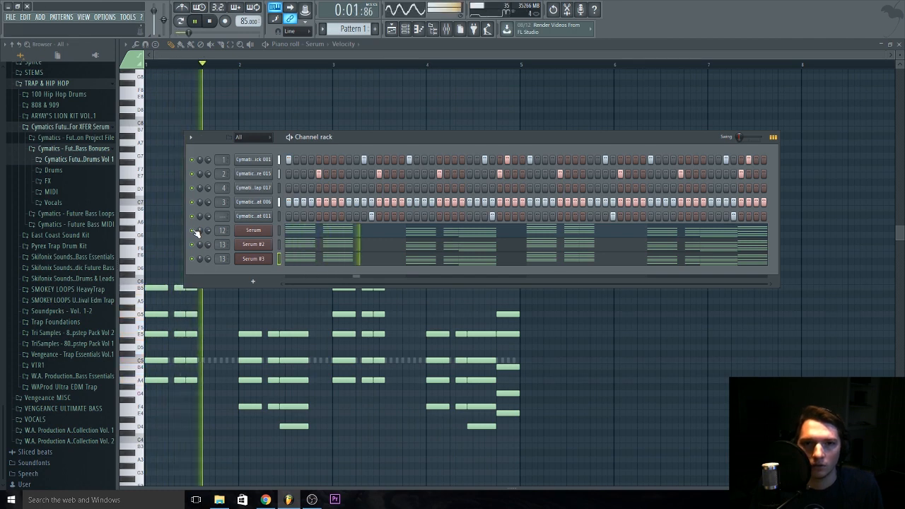
key(space)
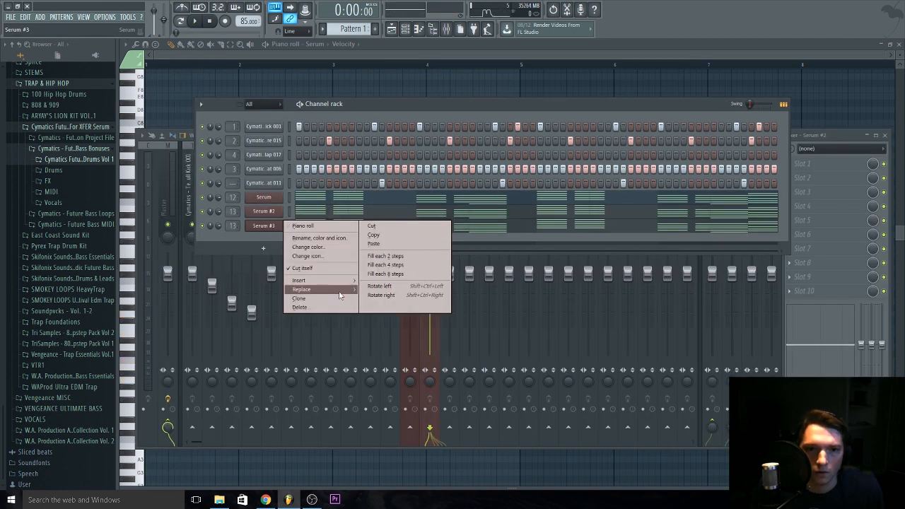
Replace the Serum #3 instrument with Massive and open the Massive window while the pattern plays.
mouse_move(339, 295)
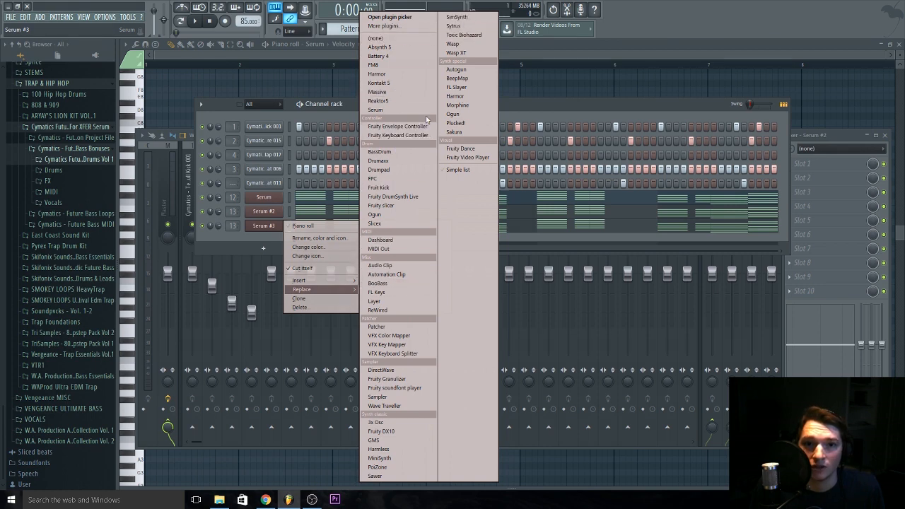
click(408, 94)
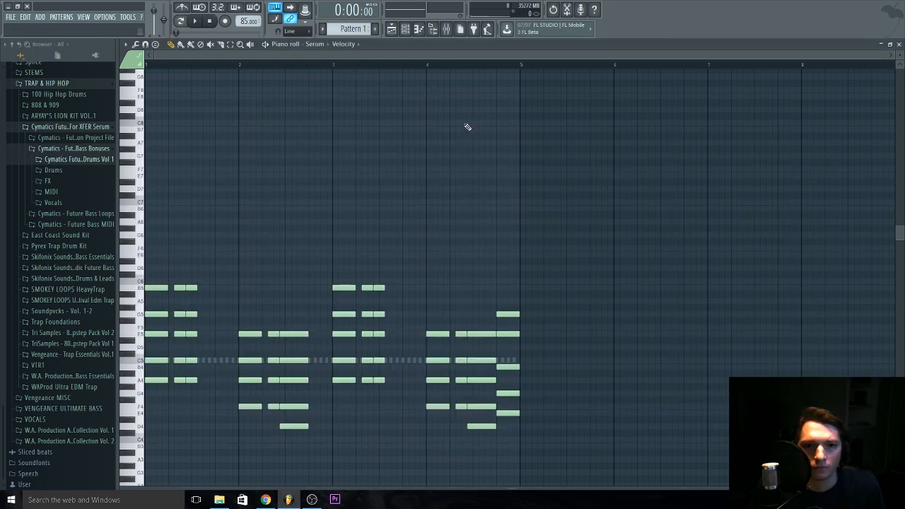
key(space)
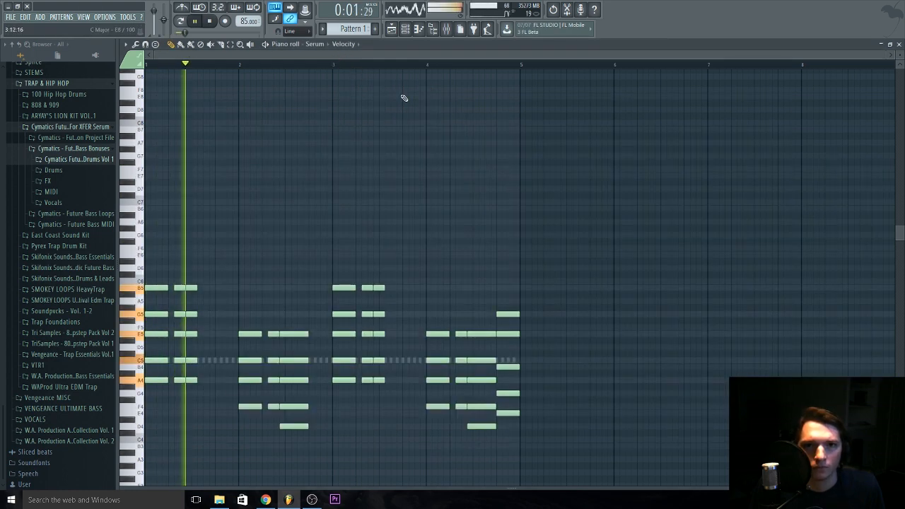
key(F6)
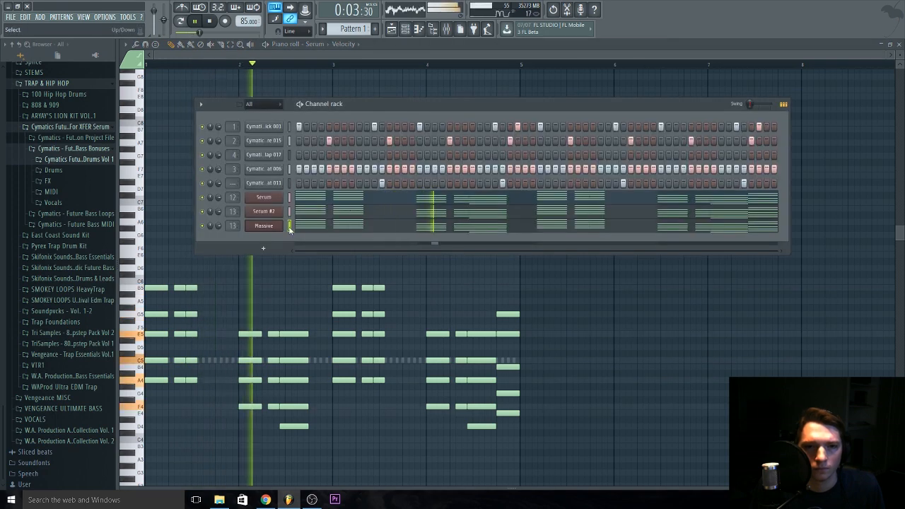
click(276, 226)
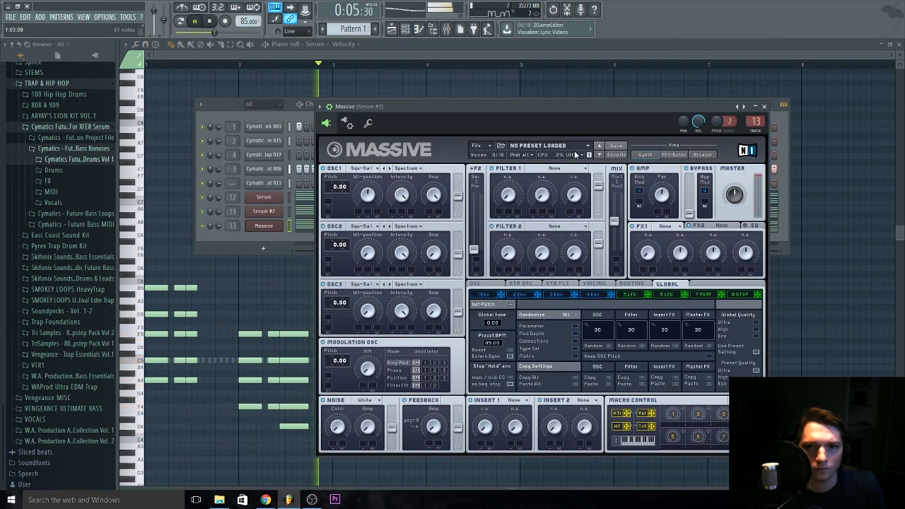
Browse Massive's sounds and audition presets from the ADSR folders under My Massive, including Crispy Leads - ADSR.
click(702, 154)
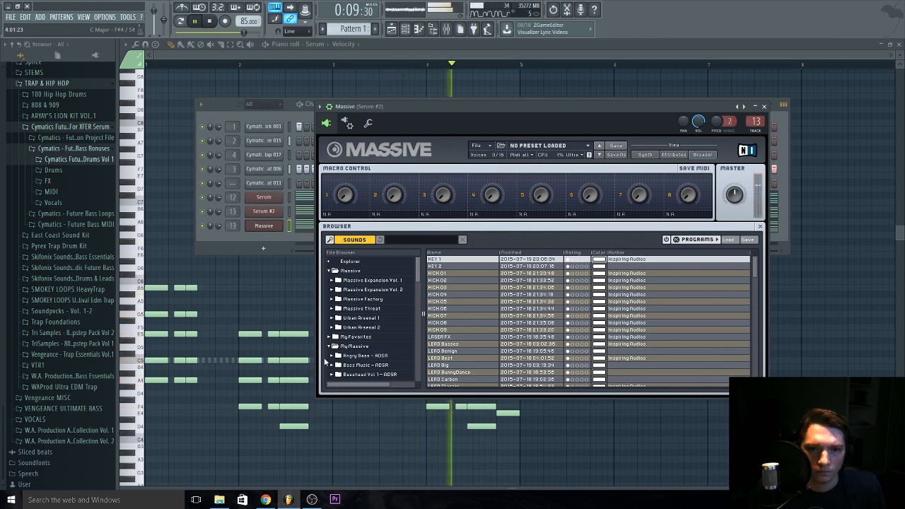
click(341, 356)
scroll(340, 357, down, 3)
click(372, 347)
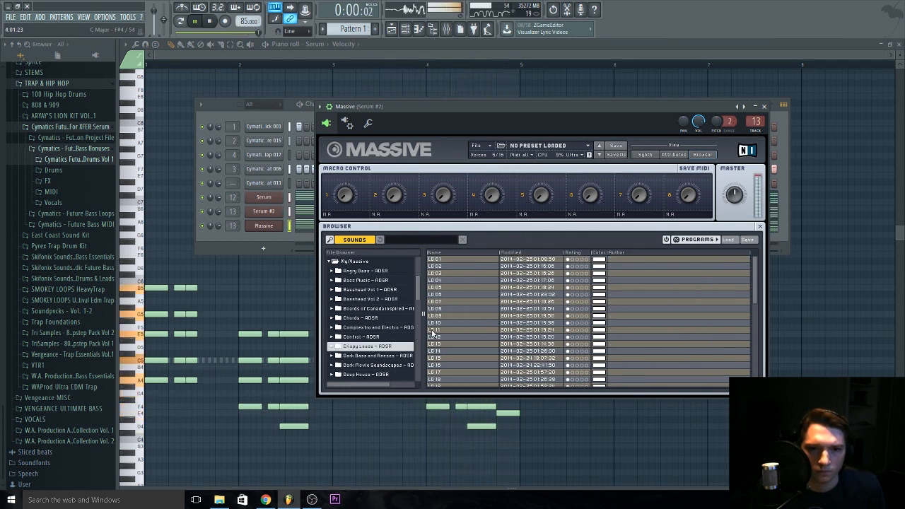
double_click(435, 337)
scroll(457, 333, down, 3)
double_click(457, 331)
scroll(371, 346, down, 10)
click(361, 357)
click(362, 337)
double_click(442, 320)
double_click(441, 346)
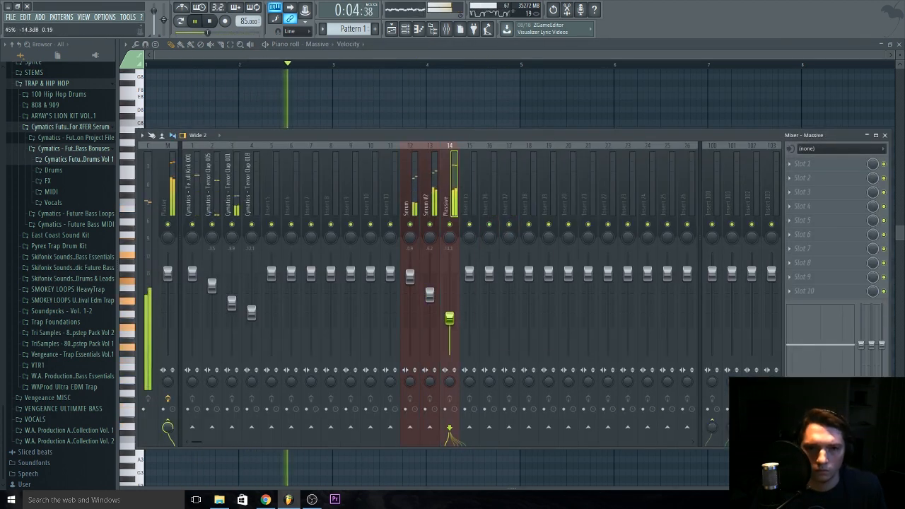
Set the Massive mixer track's level to about -14.0 dB and stop playback.
mouse_move(450, 318)
mouse_down()
mouse_move(453, 331)
mouse_move(451, 318)
mouse_up()
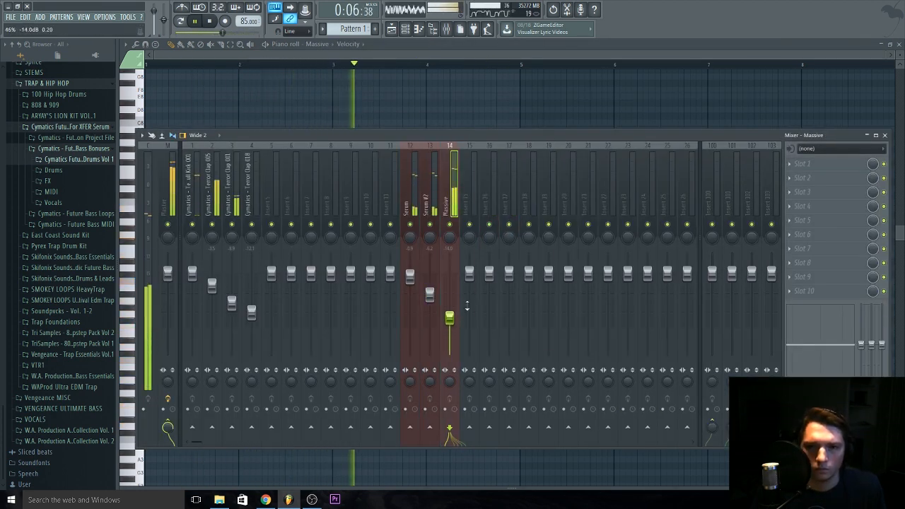
key(space)
Add Gross Beat to slot 7 of the Massive mixer track and load its SIDECHAIN preset.
click(814, 259)
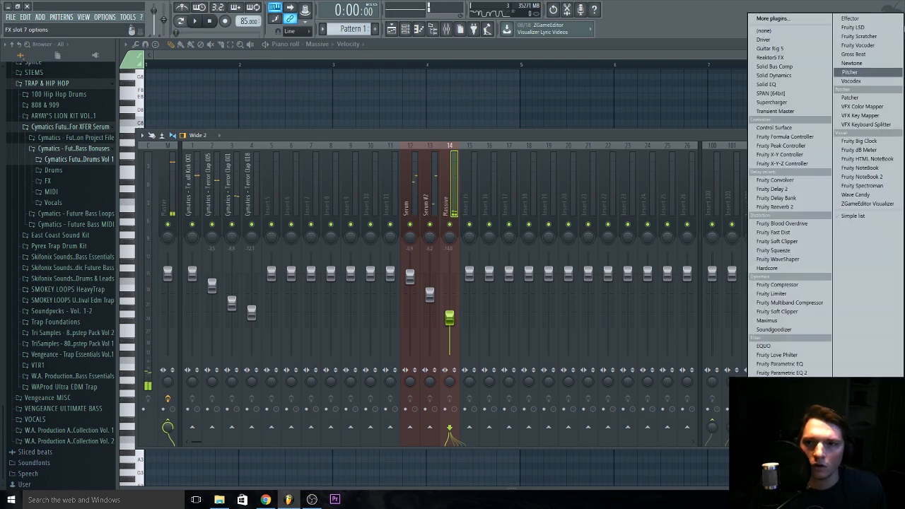
click(867, 57)
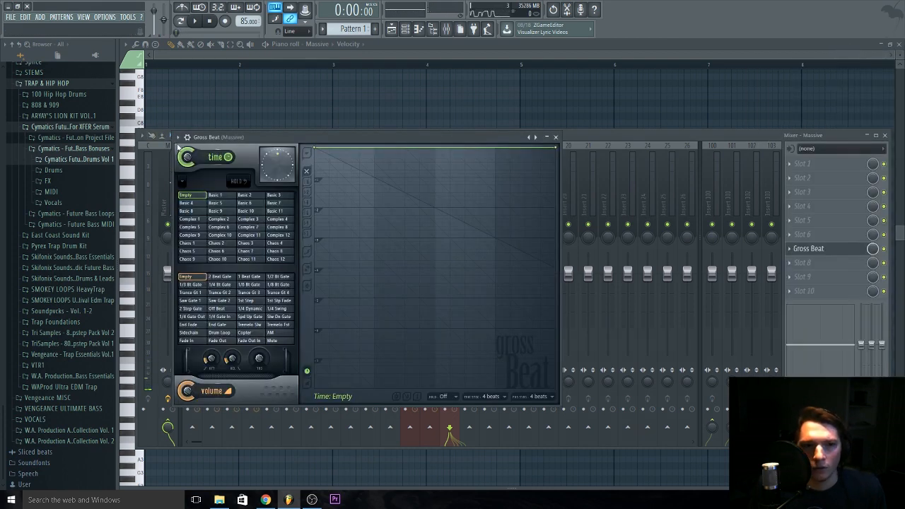
click(178, 138)
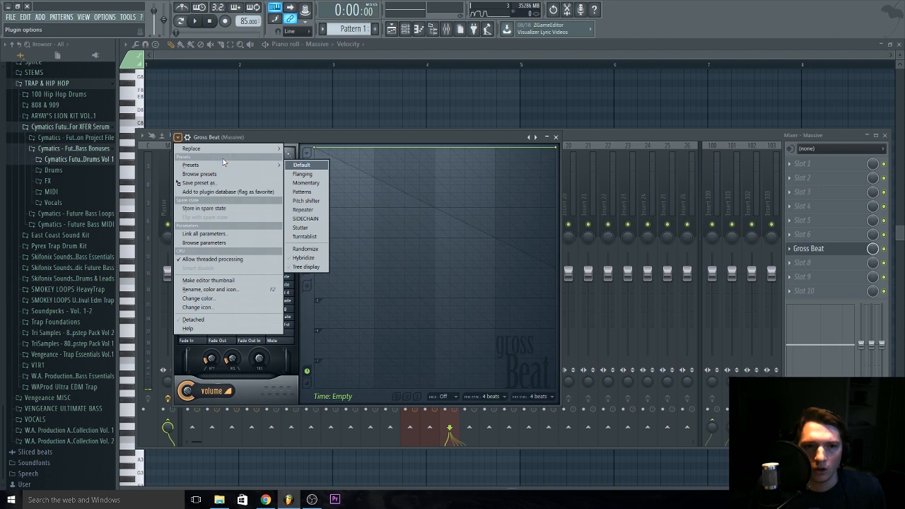
click(306, 218)
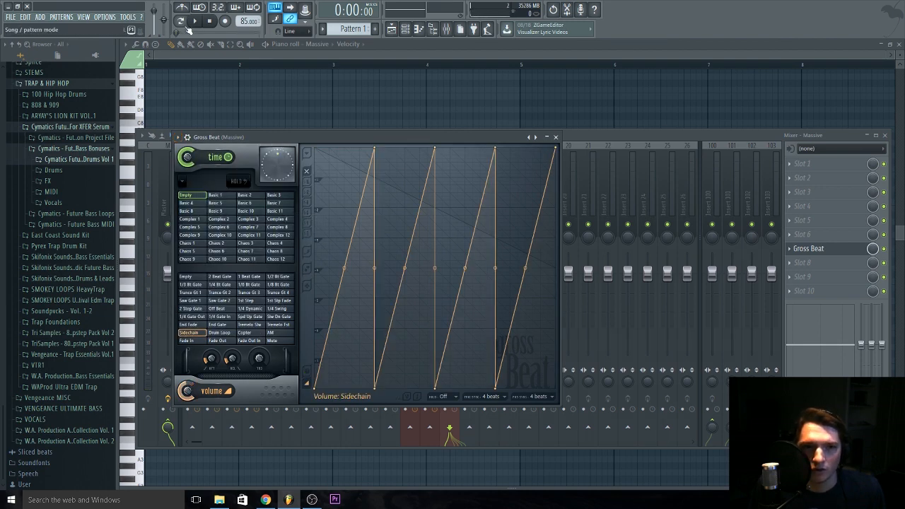
Audition the pattern with the sidechain, then show Massive's synth page and its FX2 reverb settings.
click(196, 22)
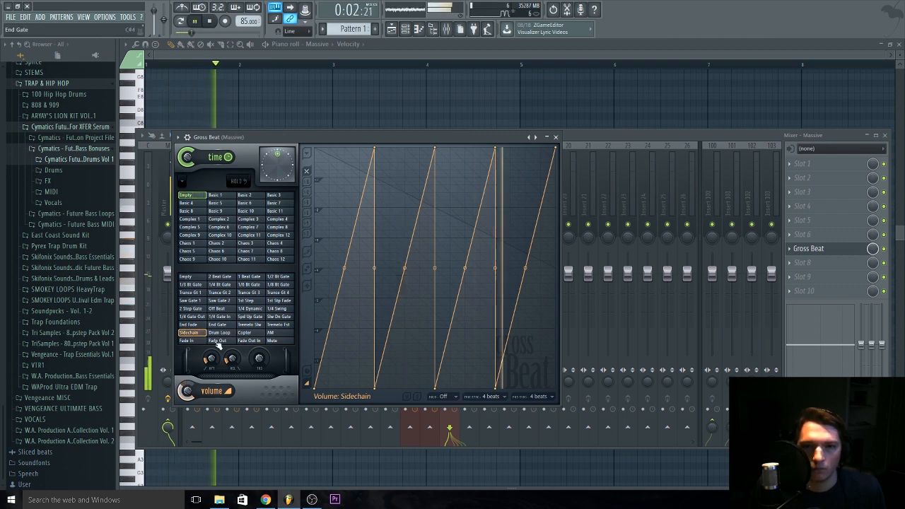
key(F6)
key(space)
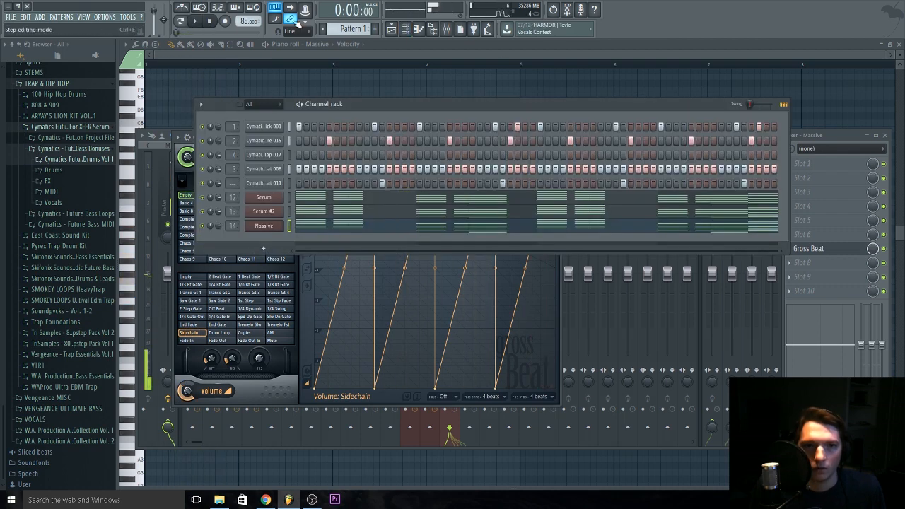
click(264, 226)
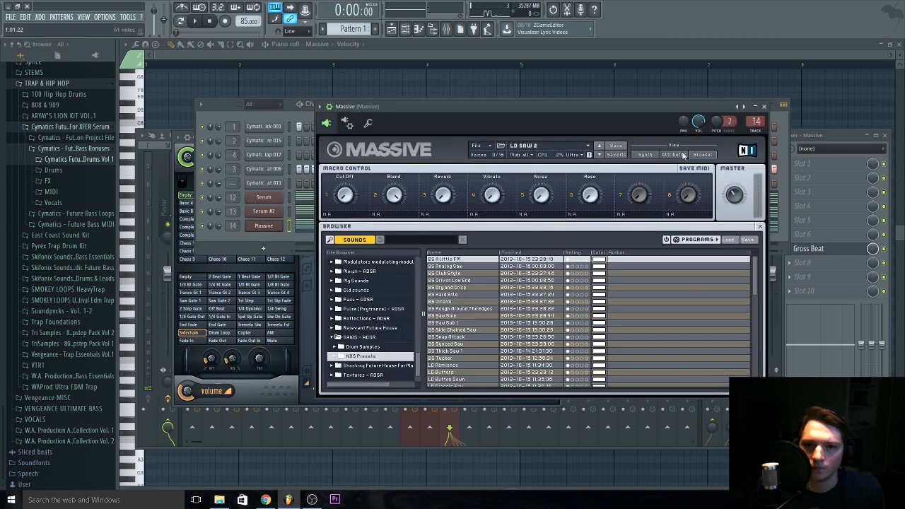
click(643, 155)
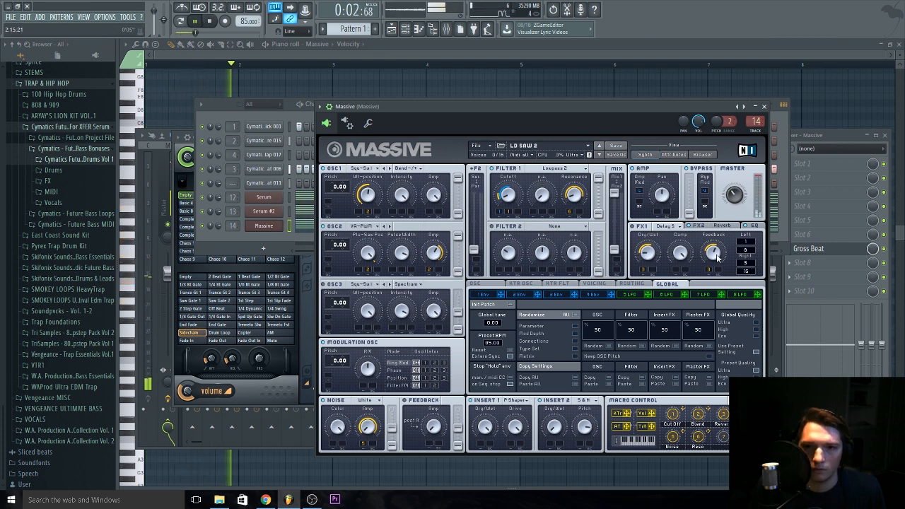
click(698, 226)
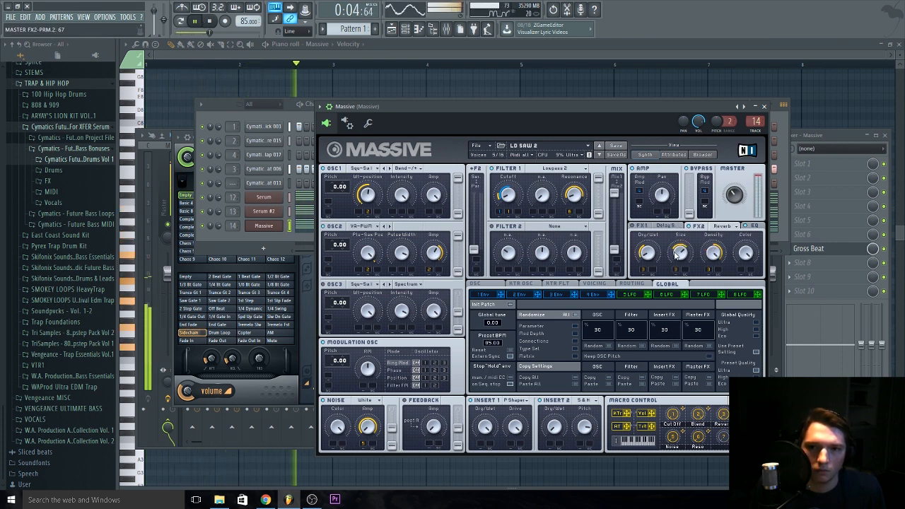
Try the Massive chord notes one octave lower during playback, then transpose them back up an octave.
click(471, 80)
key(ctrl+Down)
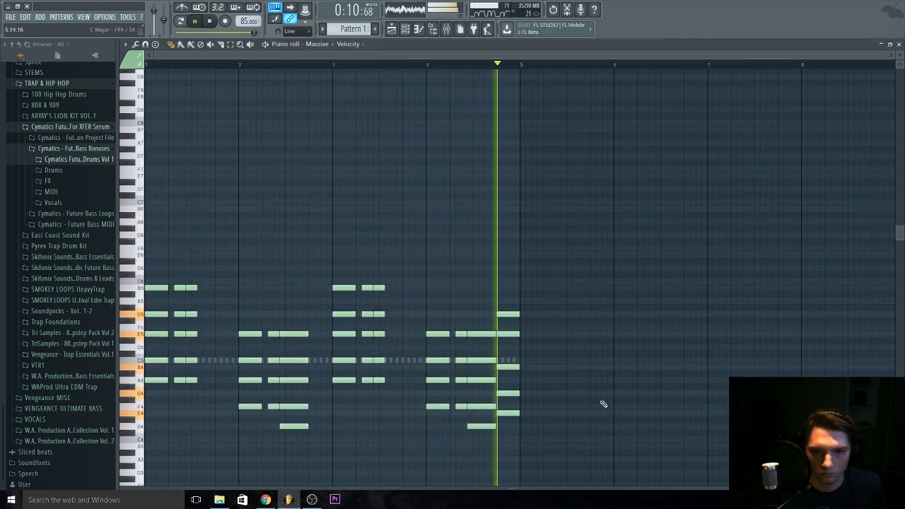
key(ctrl+Up)
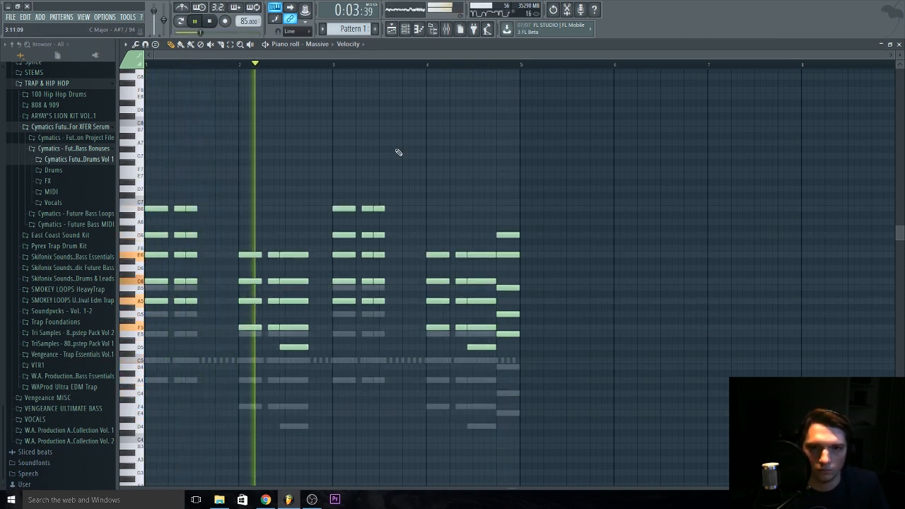
Lower the Massive mixer track's level to about -15.5 dB and stop playback.
key(F9)
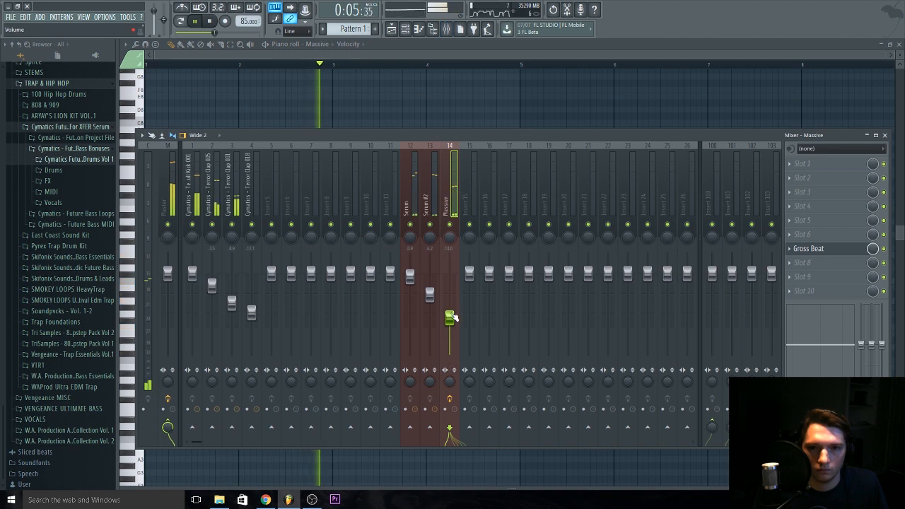
drag(450, 318, 453, 323)
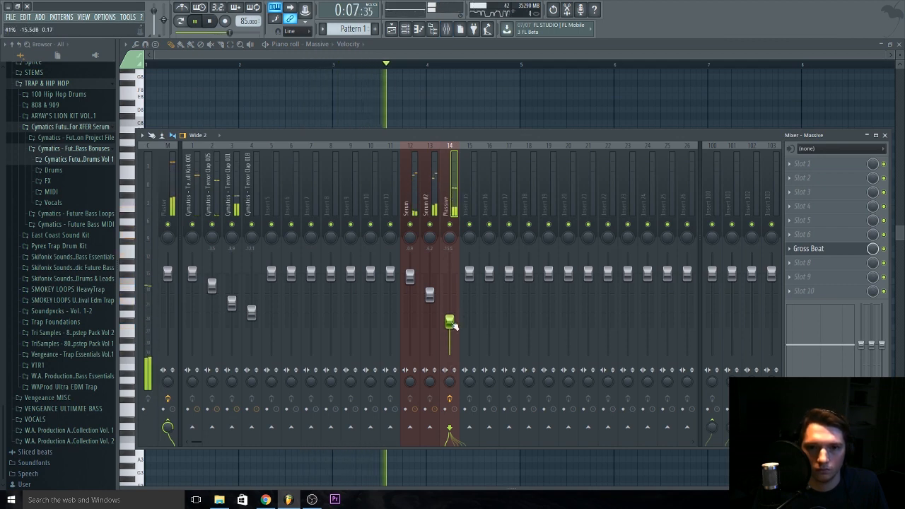
key(space)
Add Edison to slot 1 of the Serum mixer track and close its window.
click(411, 216)
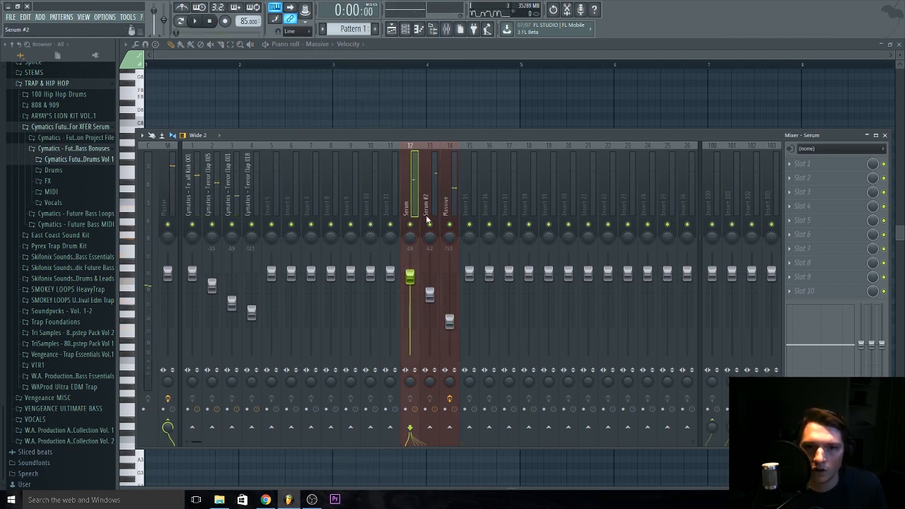
click(427, 217)
click(413, 209)
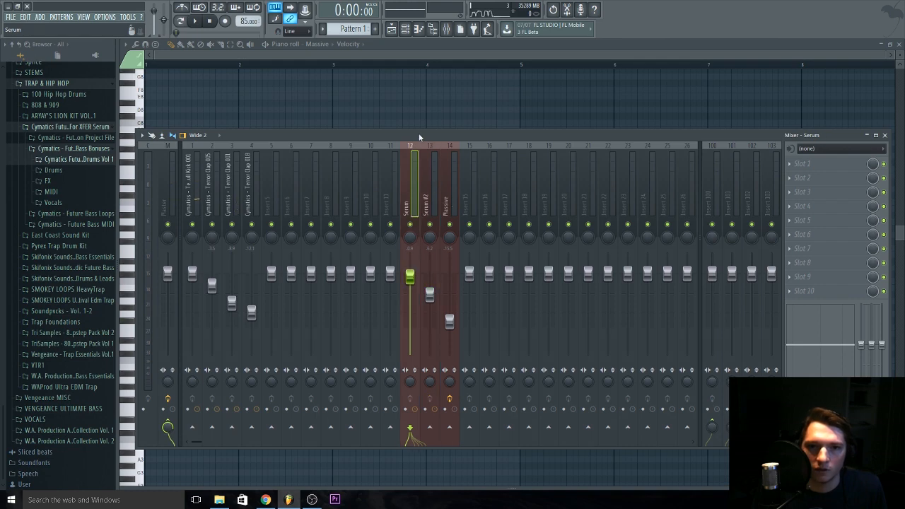
drag(419, 133, 427, 99)
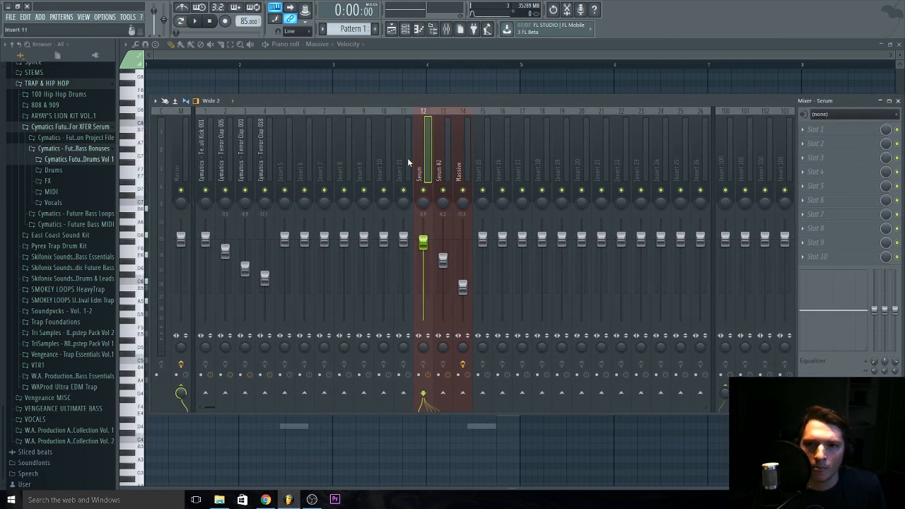
click(898, 128)
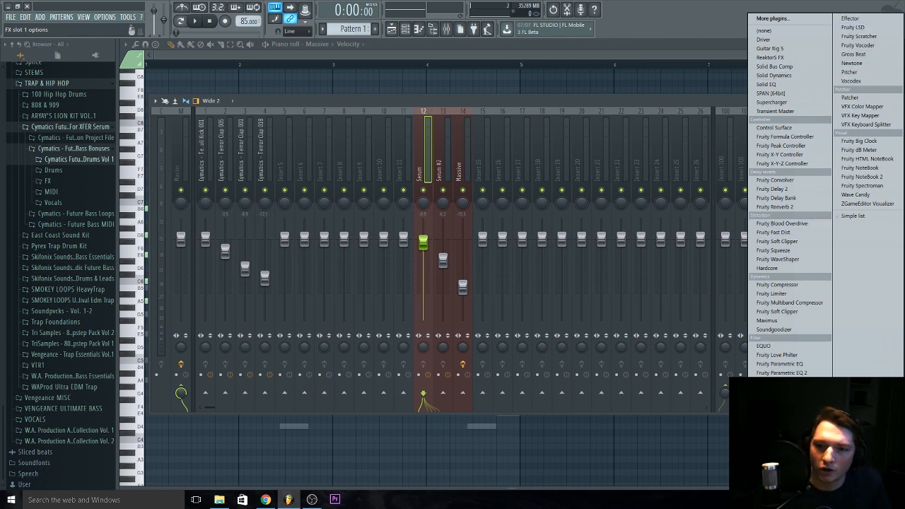
click(769, 476)
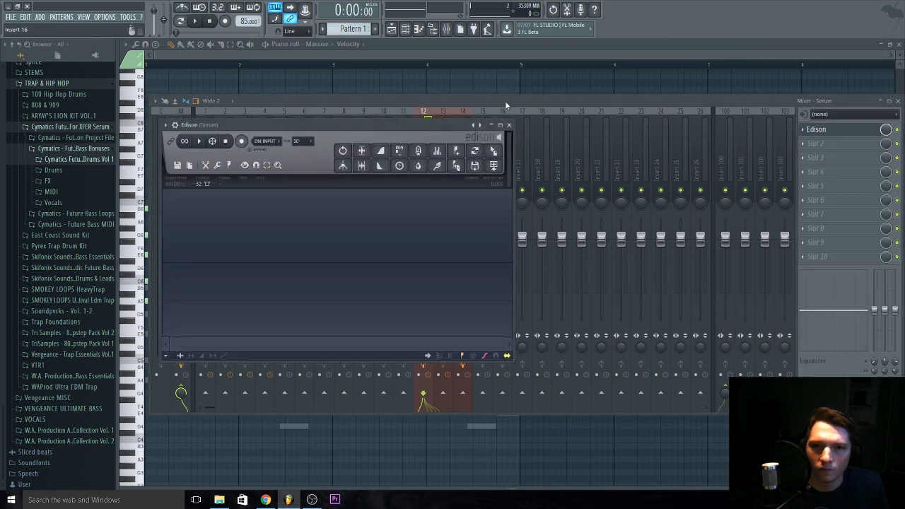
click(505, 125)
Add Edison to slot 1 of the Serum #2 mixer track and close its window.
click(444, 152)
click(805, 135)
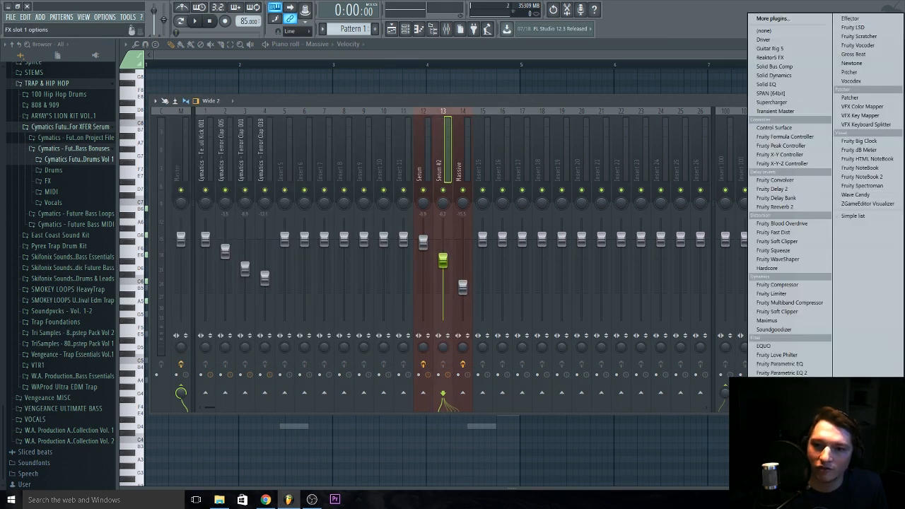
click(769, 476)
click(522, 137)
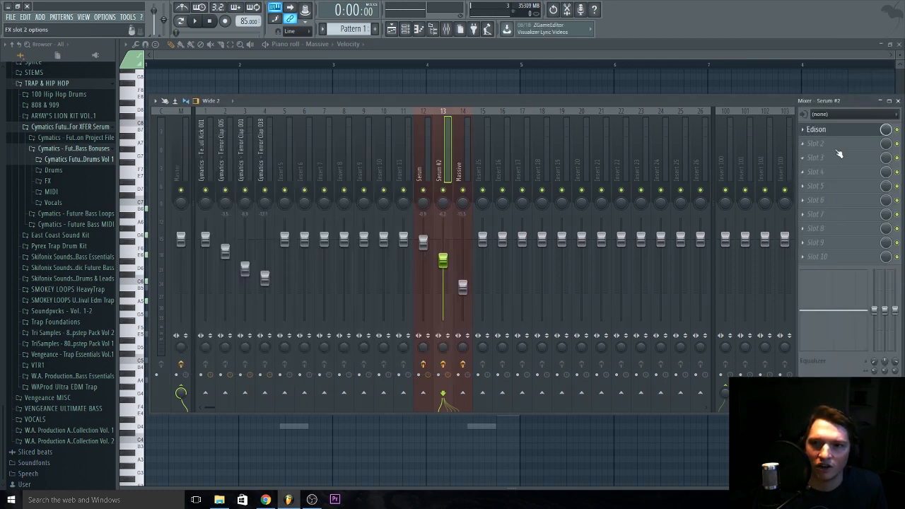
Select bars 1 to 4 on the playlist timeline, covering the Pattern 1 clip.
click(425, 175)
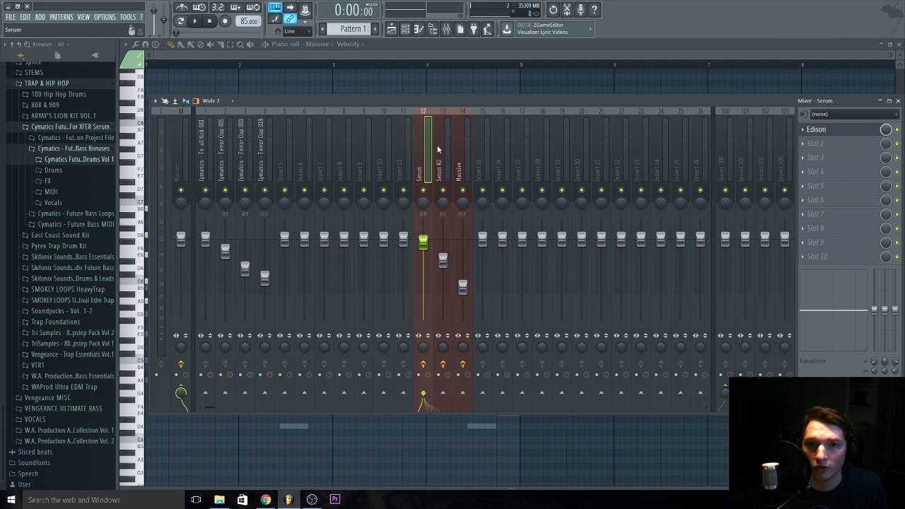
key(F9)
key(F5)
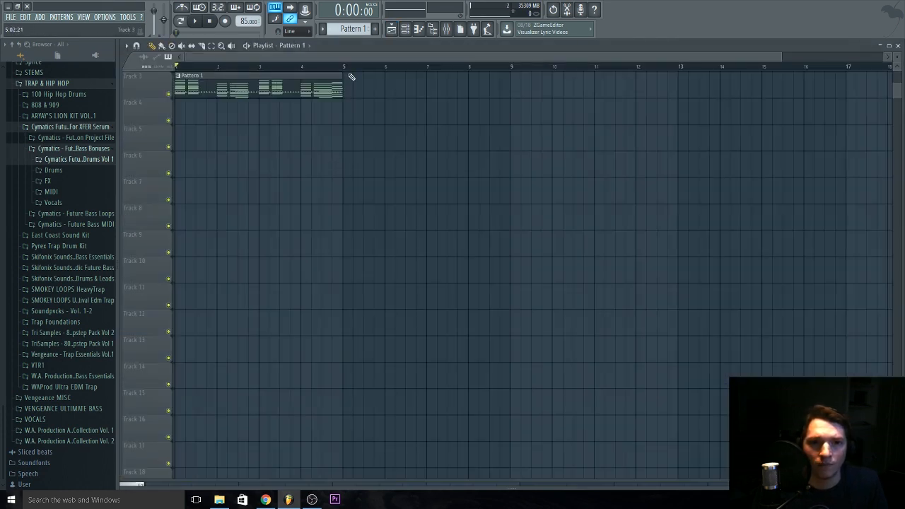
drag(346, 70, 177, 71)
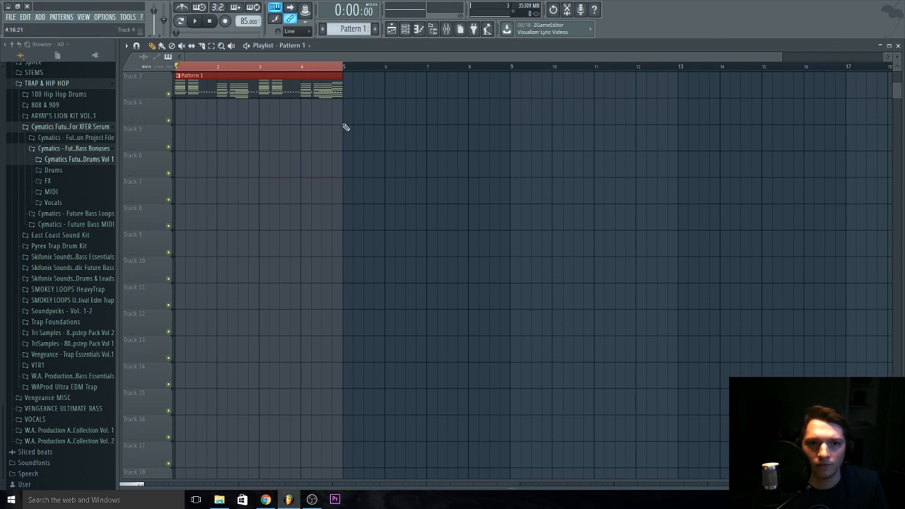
key(F6)
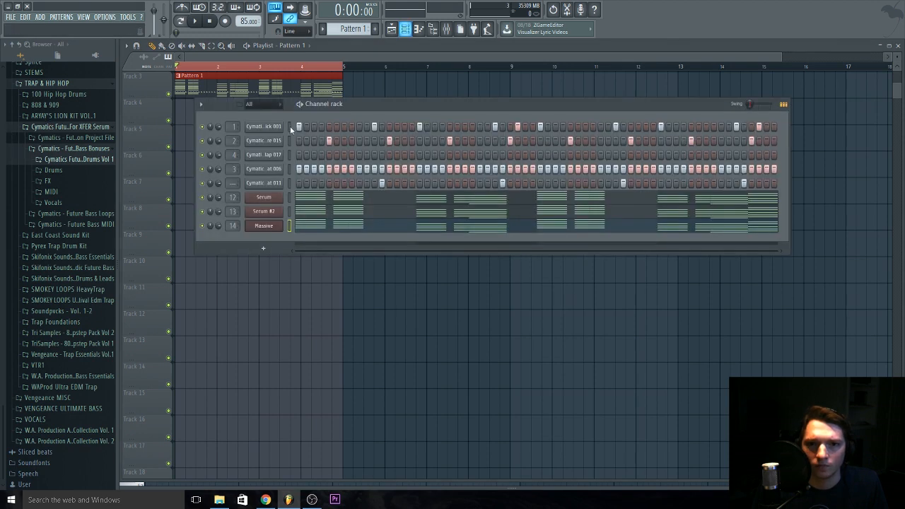
Set the Serum track's Edison to record on play and arm it for recording.
click(446, 33)
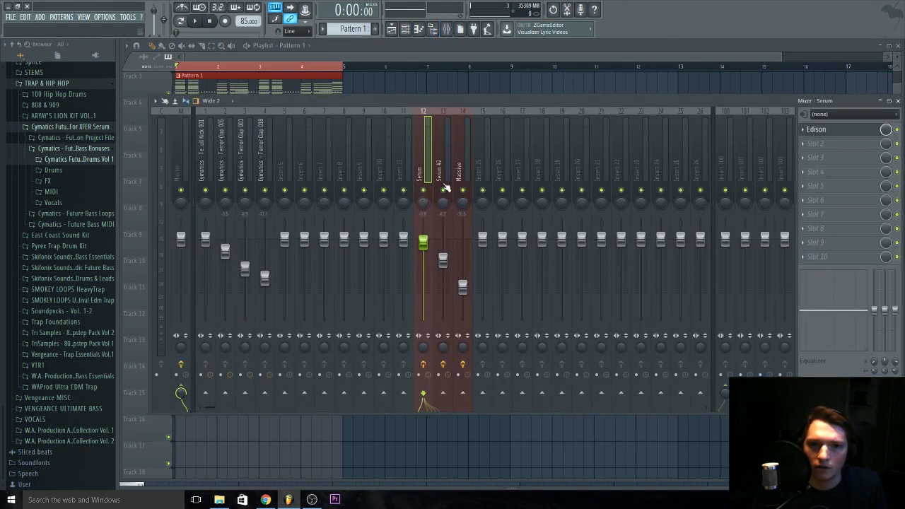
click(815, 130)
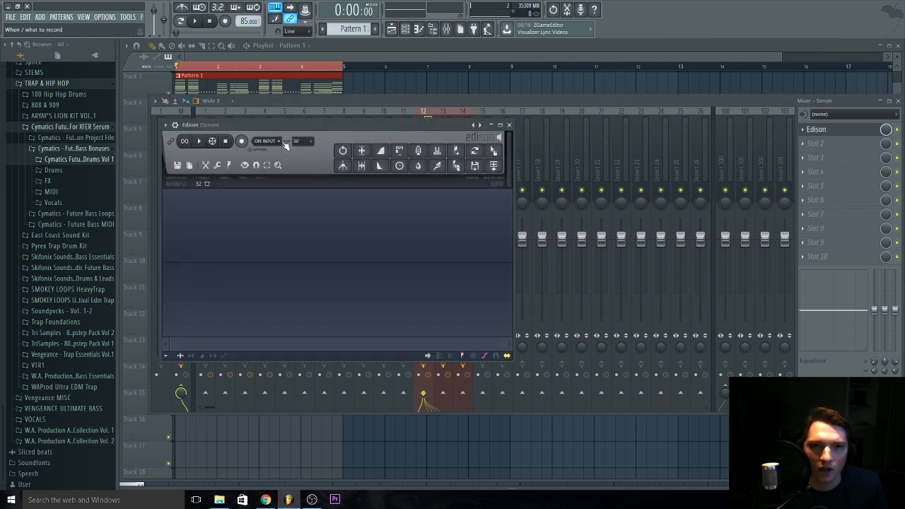
click(267, 140)
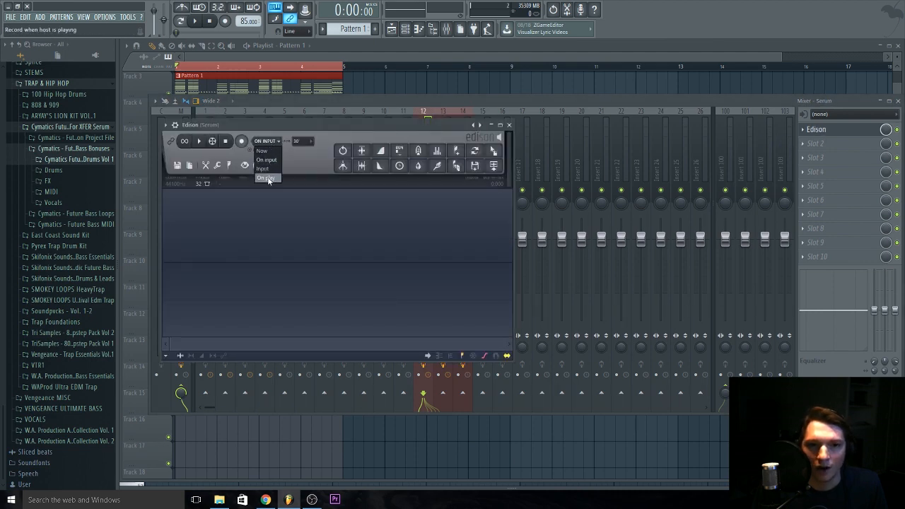
click(267, 179)
click(241, 140)
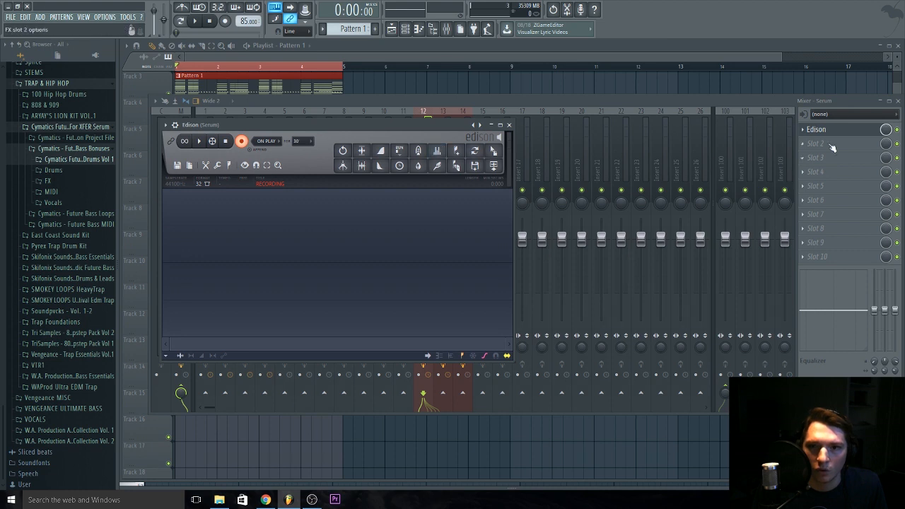
click(585, 100)
Set the Serum #2 track's Edison to record on play and arm it for recording.
click(448, 168)
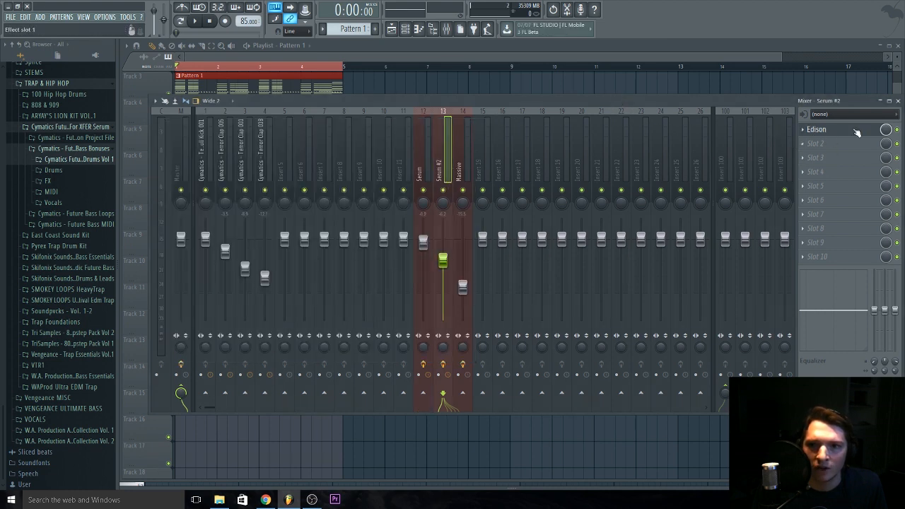
click(817, 129)
click(278, 153)
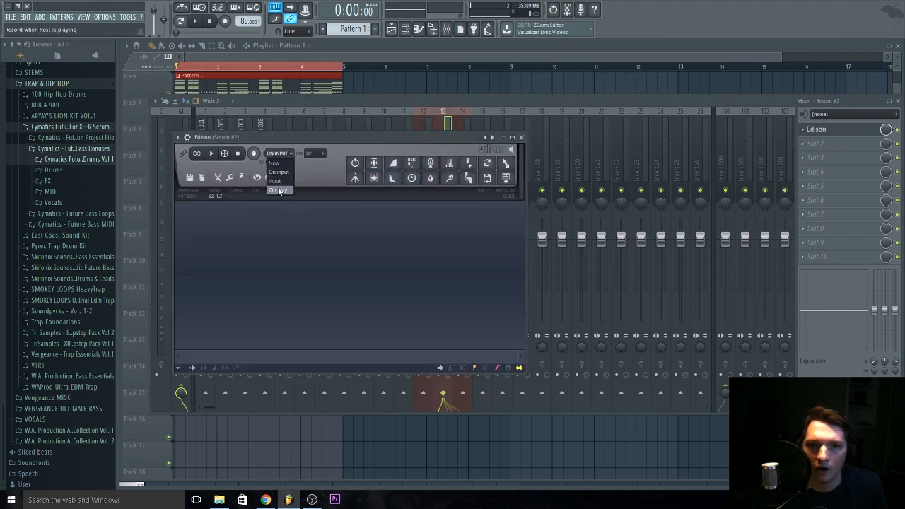
click(278, 191)
click(253, 153)
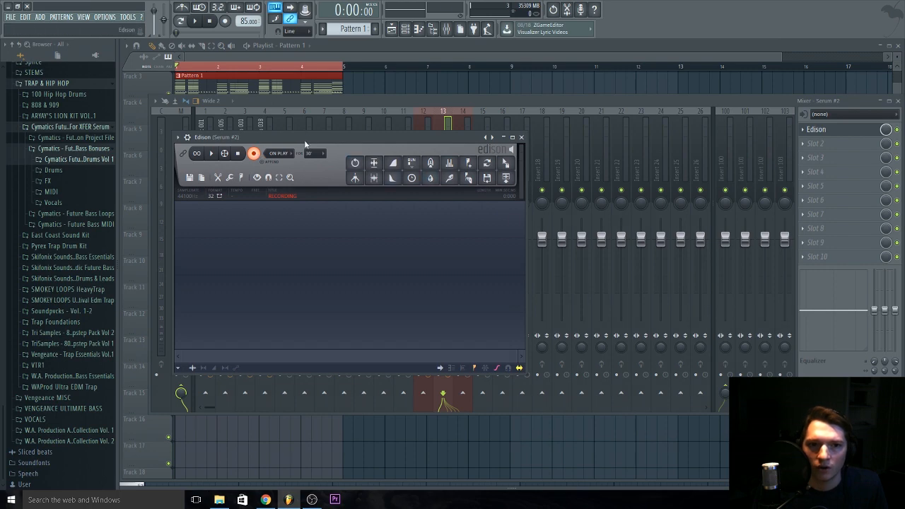
Arrange the two Edison windows side by side above the lowered mixer and record the looping pattern into both.
drag(304, 140, 566, 124)
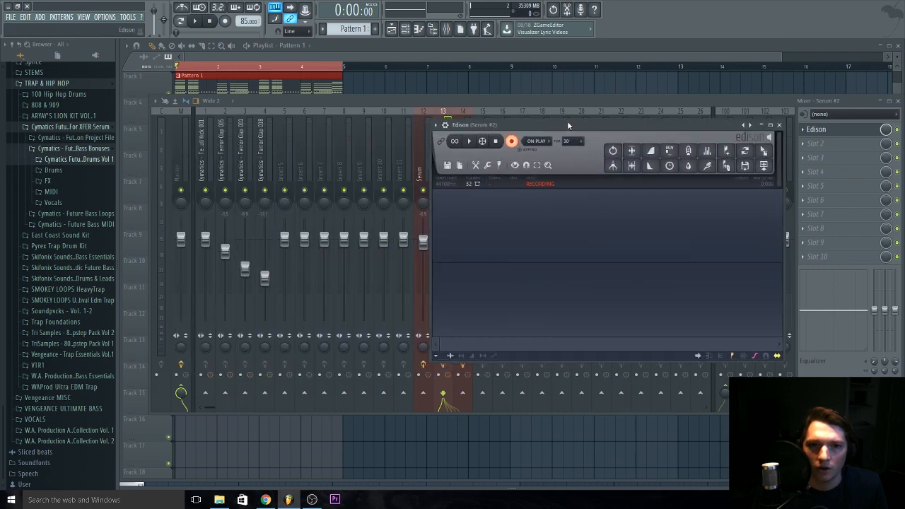
click(422, 172)
drag(774, 102, 753, 273)
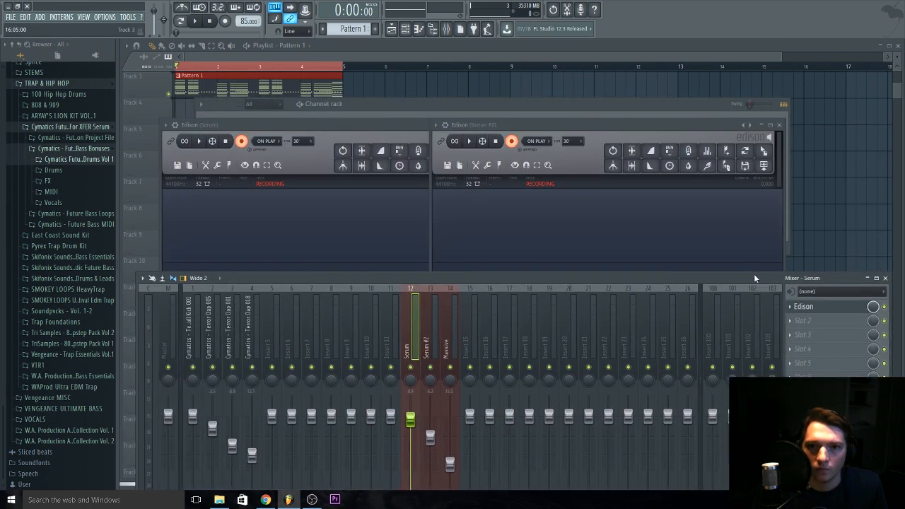
drag(555, 132, 652, 83)
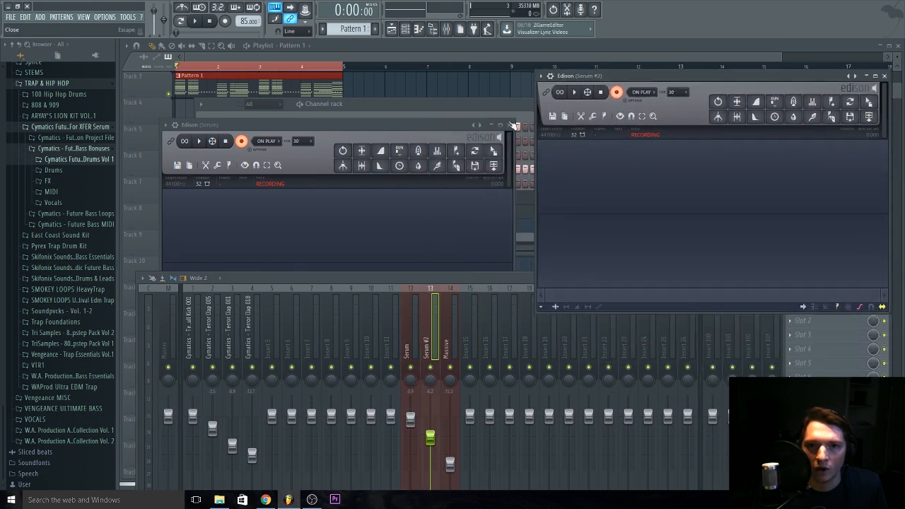
click(441, 126)
drag(442, 124, 443, 79)
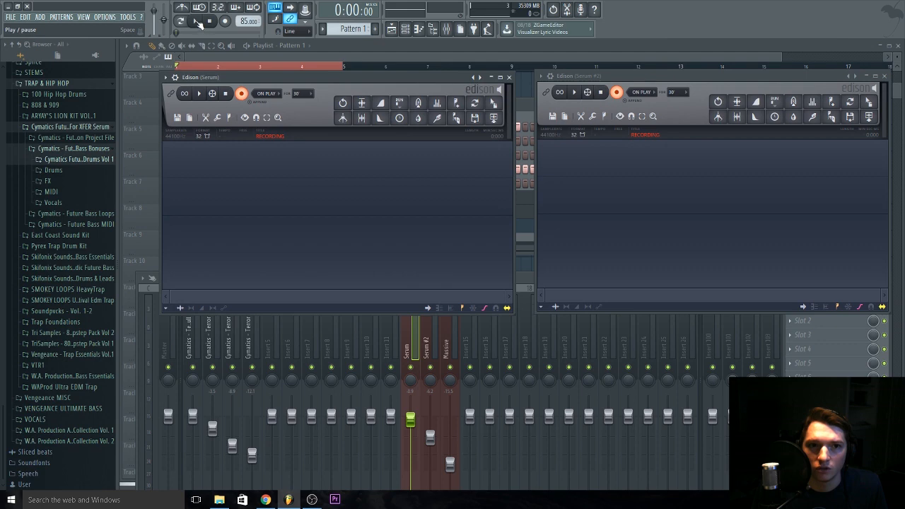
click(197, 22)
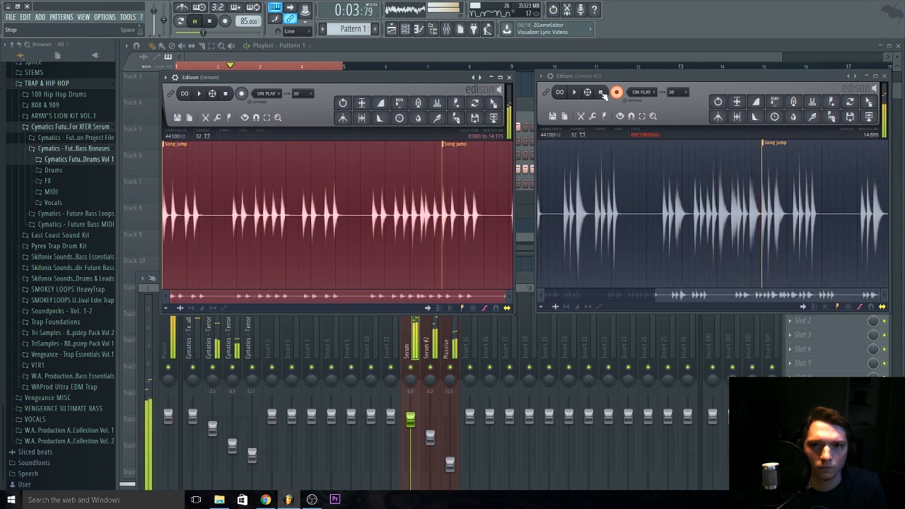
key(space)
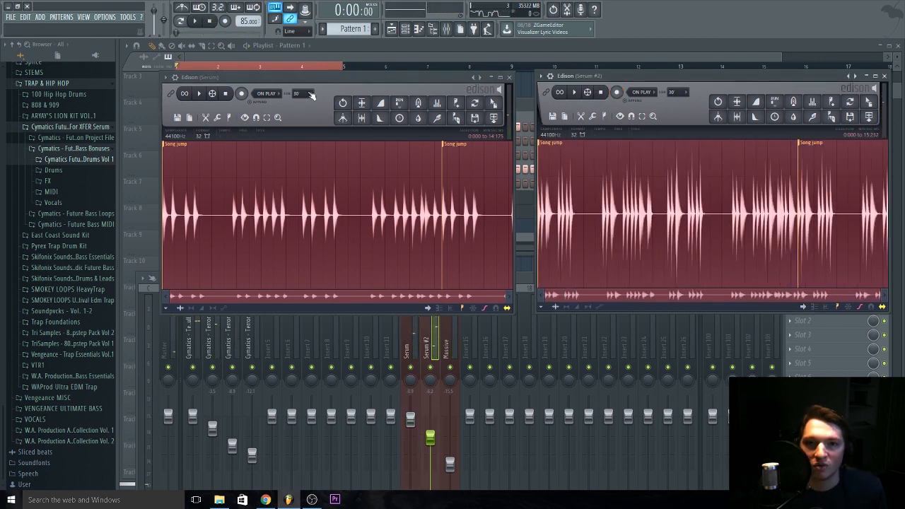
Delete the part of the Serum recording after its second Song jump marker.
click(445, 147)
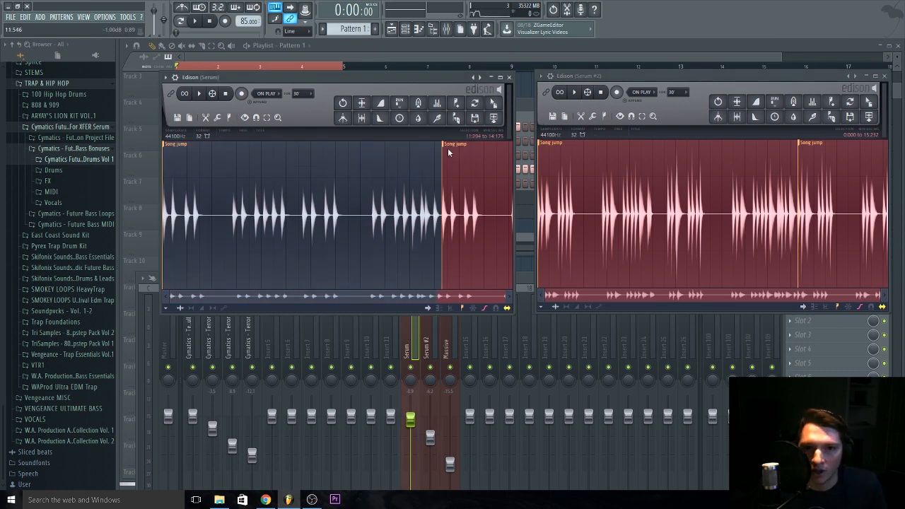
key(Delete)
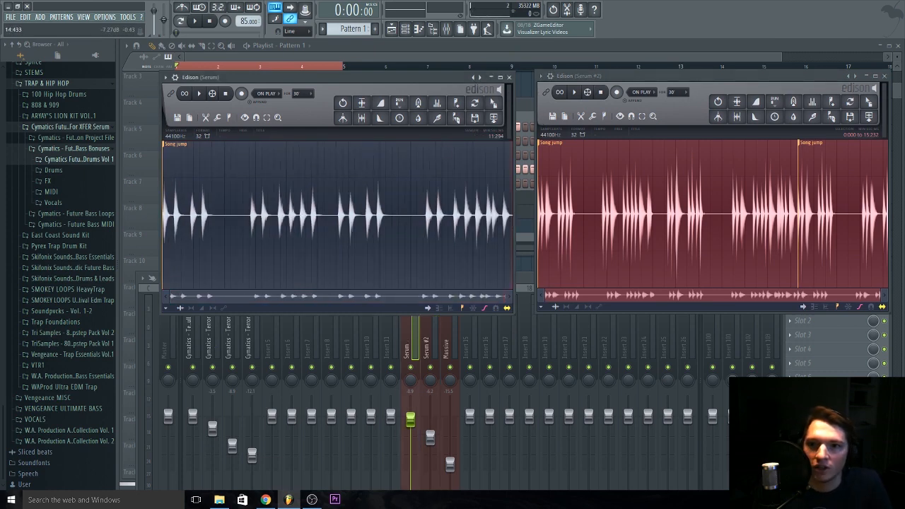
Delete the Serum #2 recording after its second Song jump marker and place the remaining audio in the playlist after bar 9.
click(802, 147)
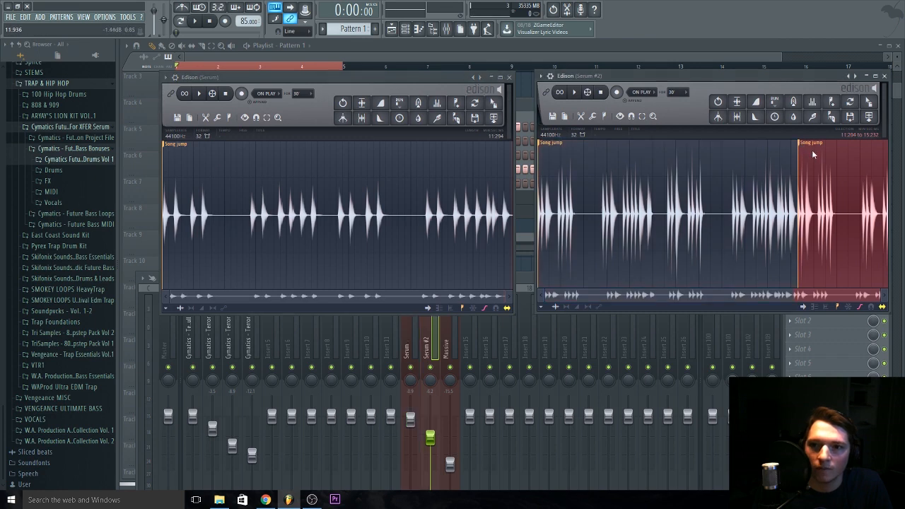
key(Delete)
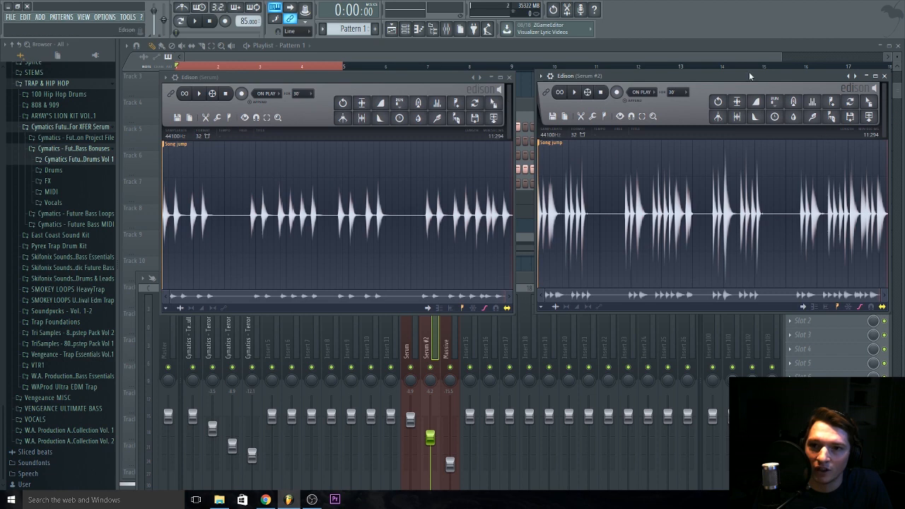
drag(623, 78, 604, 231)
drag(341, 76, 365, 293)
drag(851, 253, 524, 88)
Place the Serum recording on playlist Track 6 and move the Serum #2 audio clip to Track 5, both starting at bar 1.
click(446, 28)
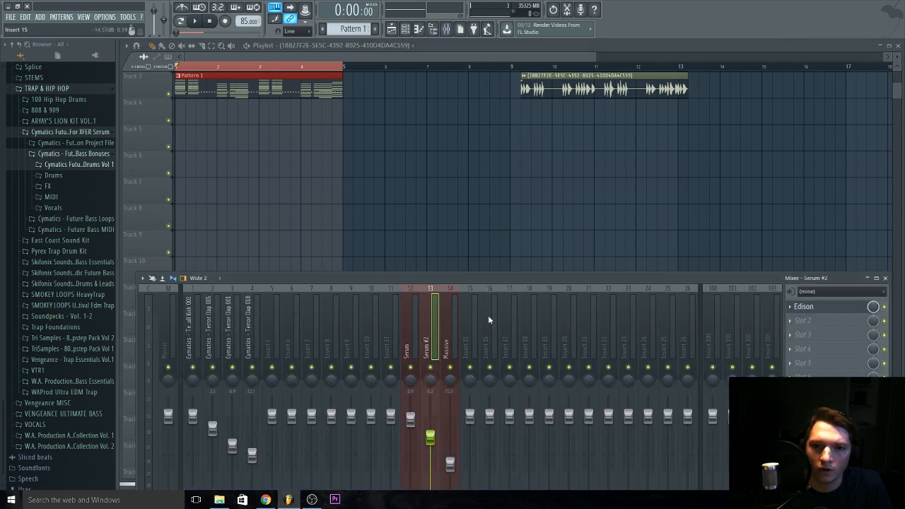
click(414, 340)
click(806, 307)
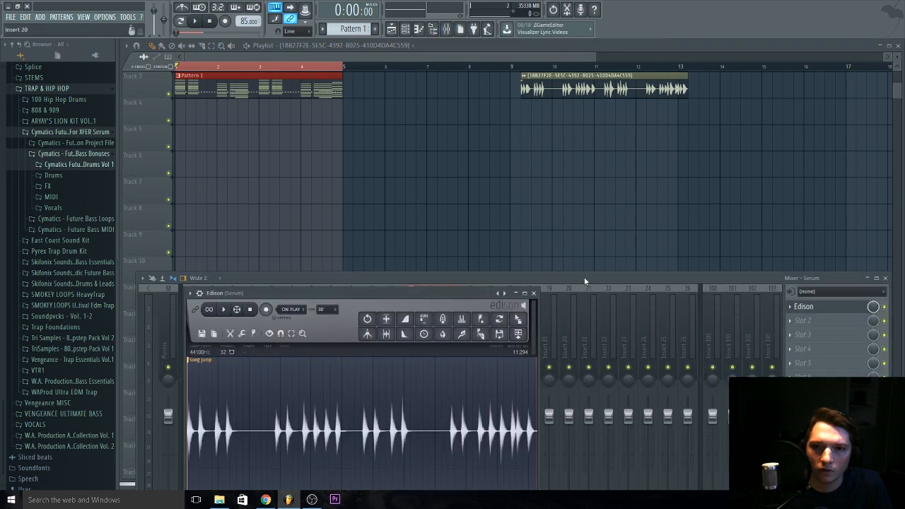
drag(520, 319, 204, 168)
drag(586, 95, 240, 153)
Play the pattern and raise the Serum #2 mixer fader to -5.5 dB.
key(F7)
key(F6)
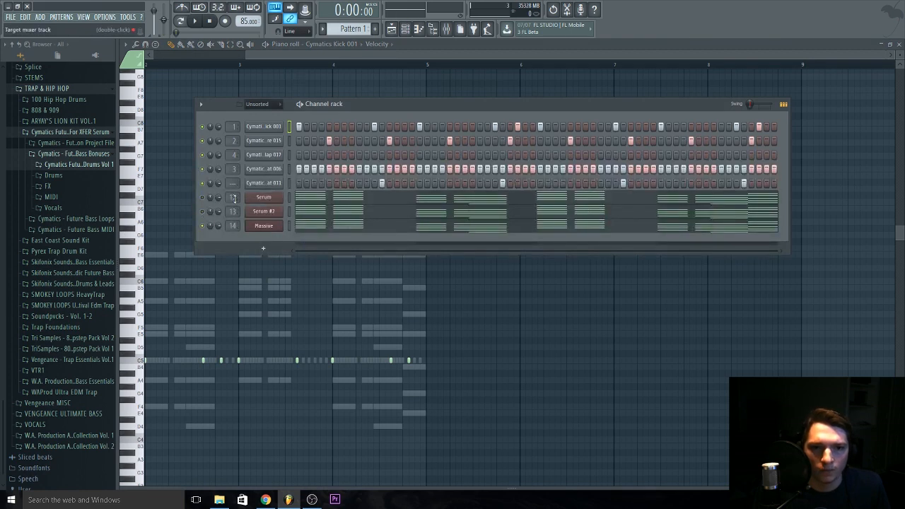
key(space)
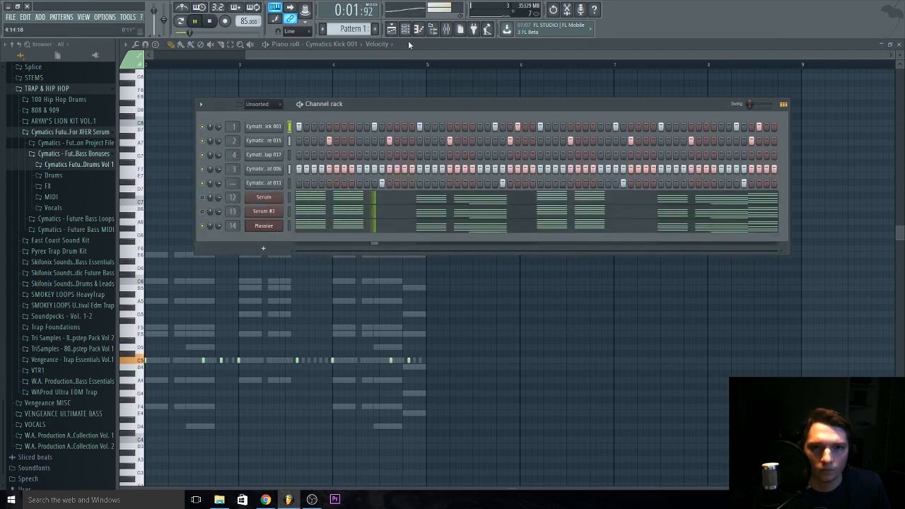
click(446, 28)
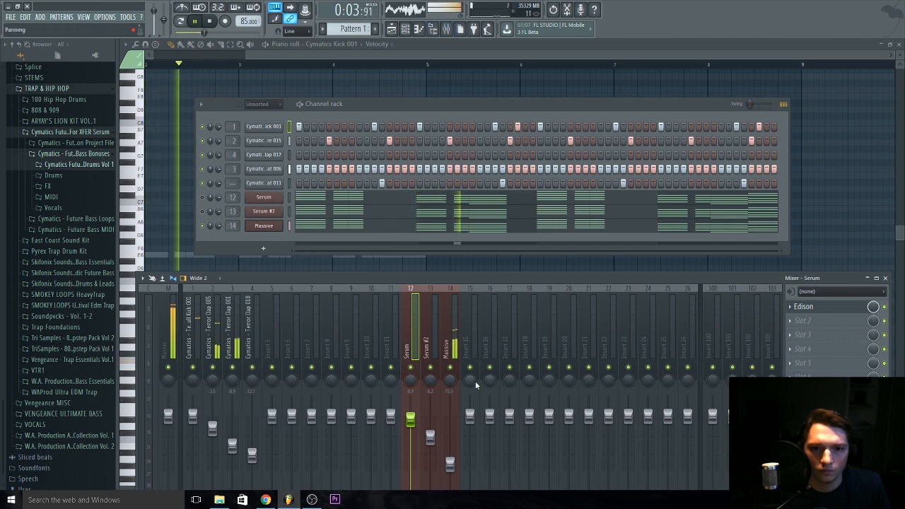
drag(430, 439, 430, 436)
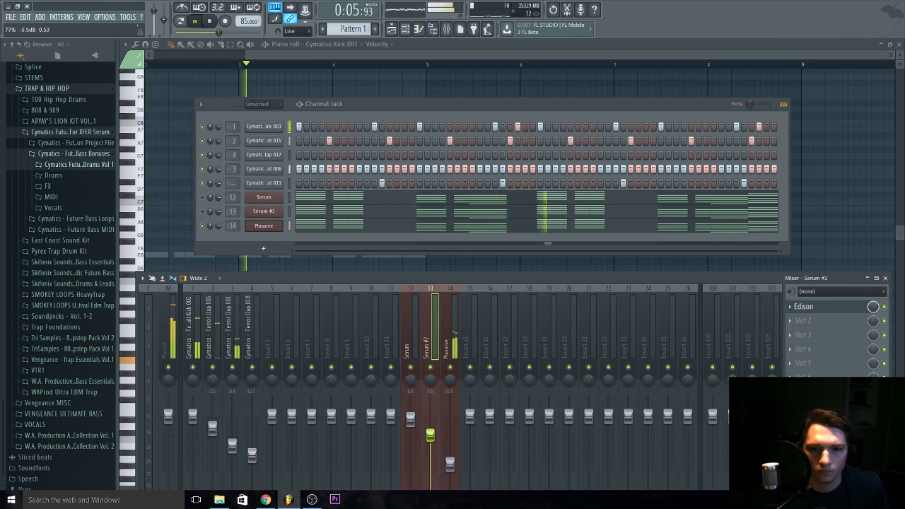
key(space)
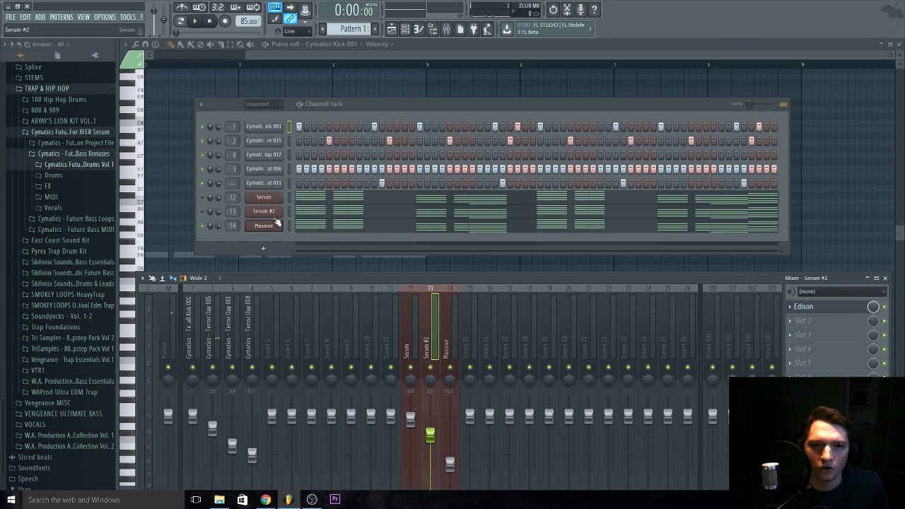
Show all channels in the channel rack and route the two recorded audio clips to mixer tracks starting at Insert 17.
click(258, 104)
click(266, 117)
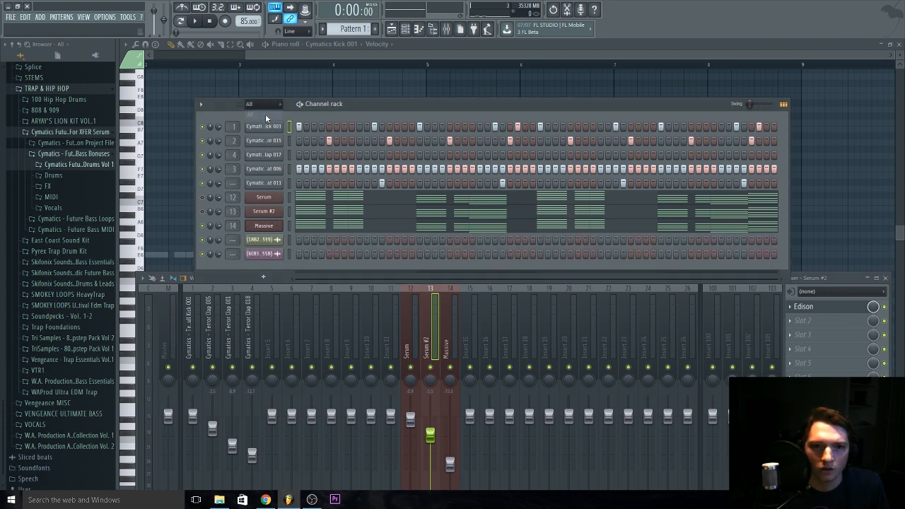
right_click(518, 365)
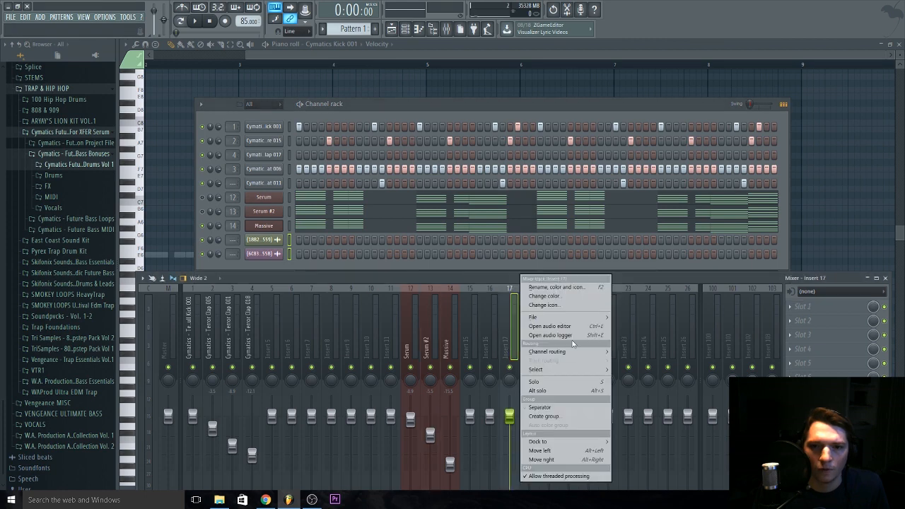
mouse_move(572, 352)
click(660, 362)
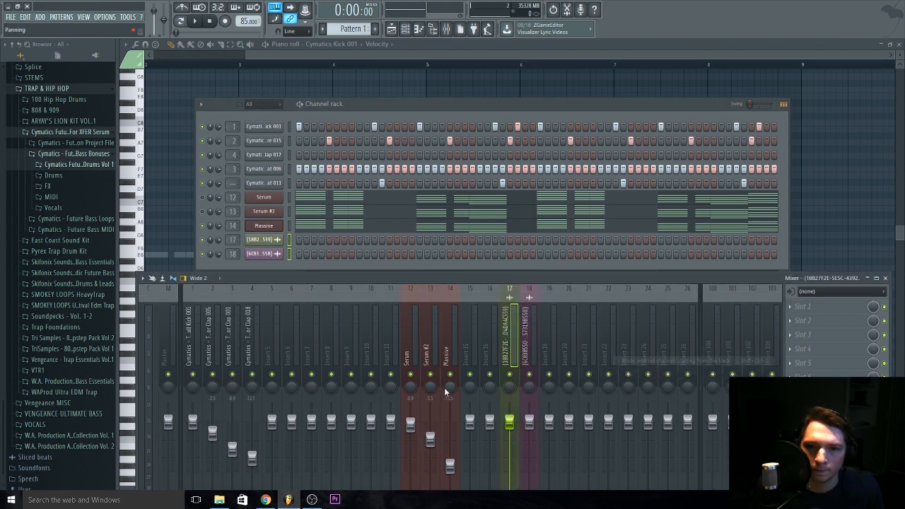
Lower the faders of mixer tracks 17 and 18 slightly and rename the tracks Chord 1 Audio and Chord 2 Audio.
click(529, 428)
drag(529, 427, 529, 425)
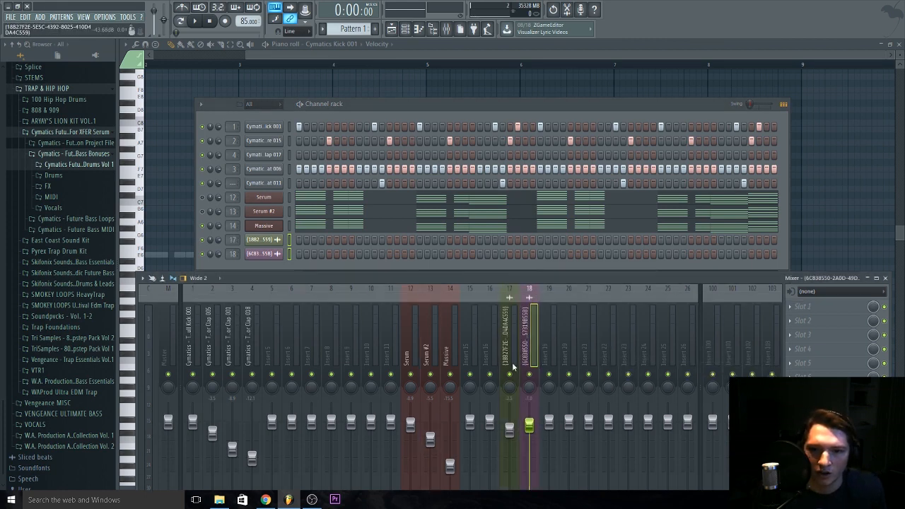
middle_click(513, 364)
text(Chord 1 Audi)
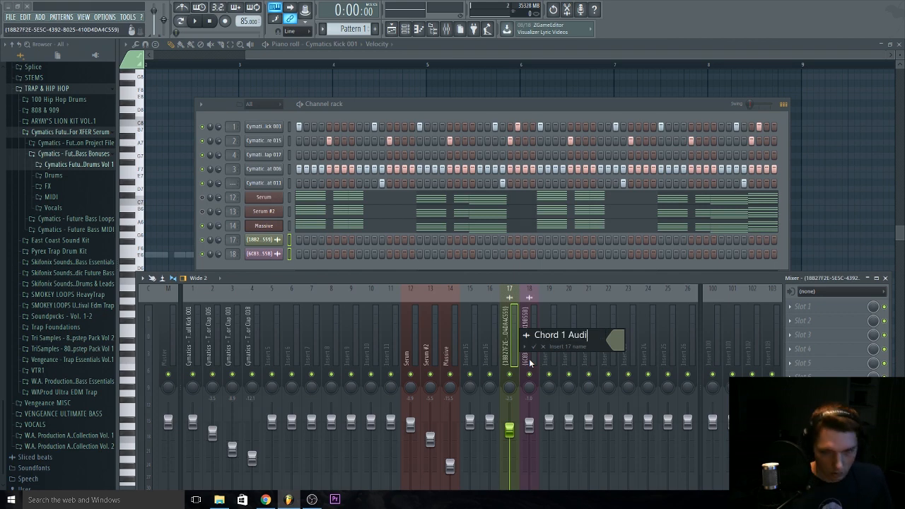
text(o)
key(Return)
middle_click(529, 363)
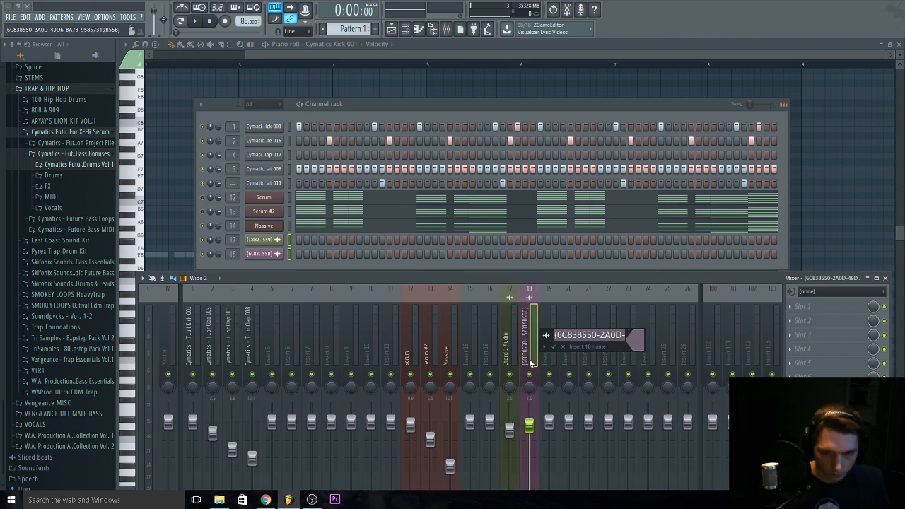
text(Chord 2 Audio)
key(Return)
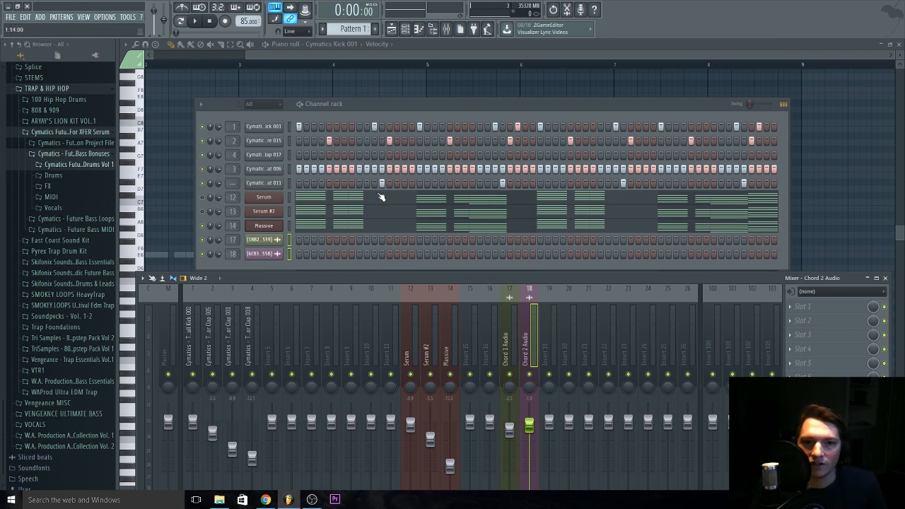
right_click(461, 78)
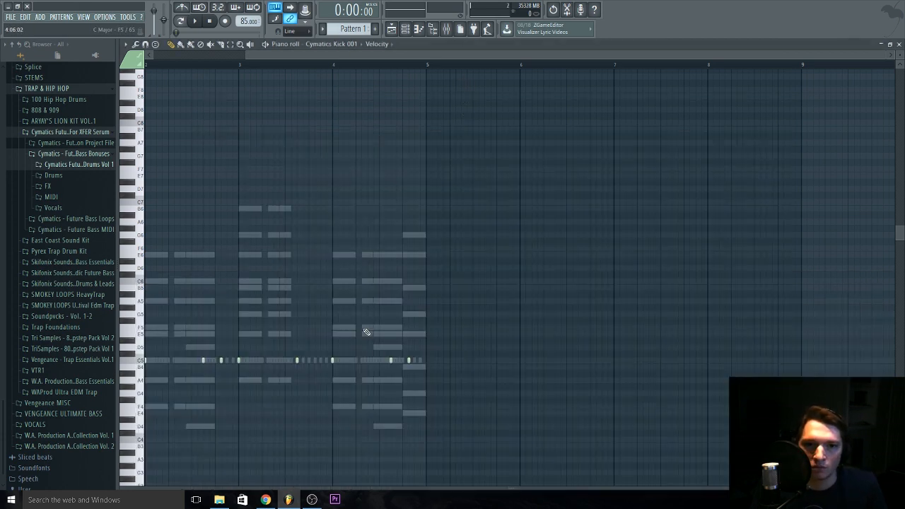
key(F6)
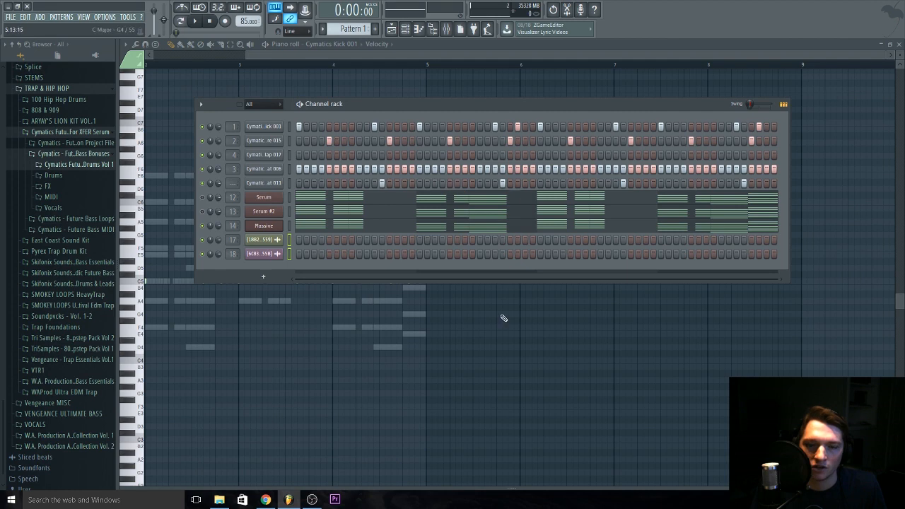
key(F6)
key(F5)
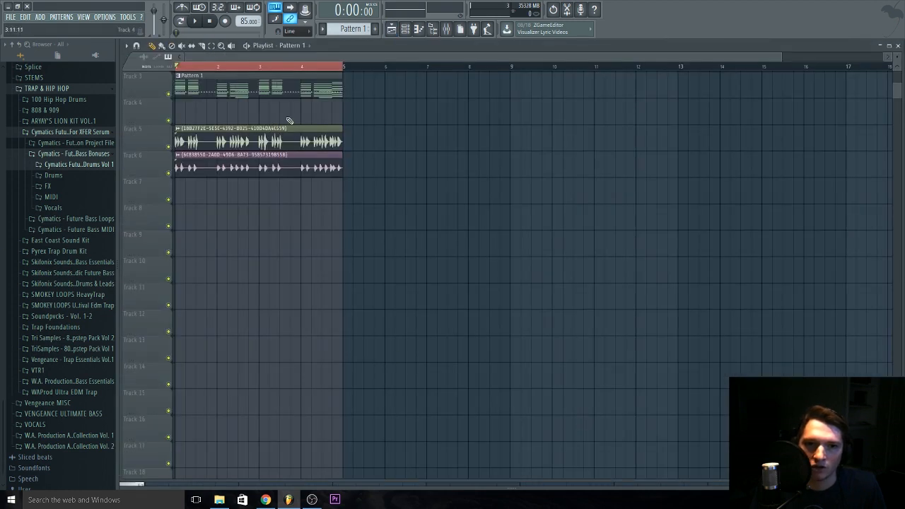
key(F7)
key(F6)
key(F5)
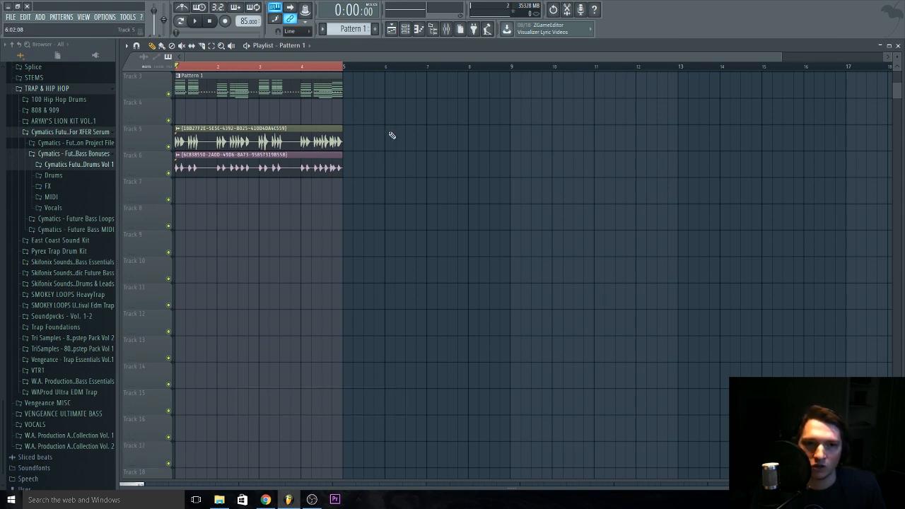
Balance the levels during playback by lowering the Chord 2 Audio and Massive mixer faders.
key(F6)
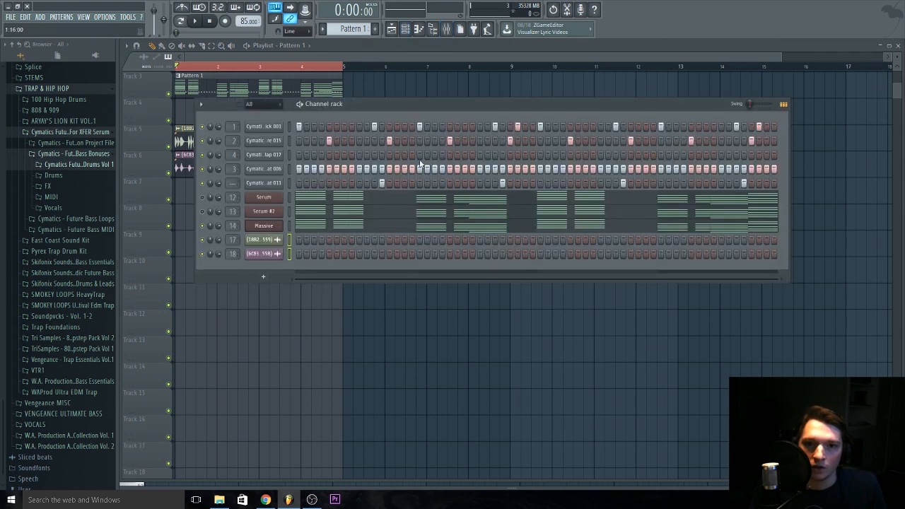
key(F9)
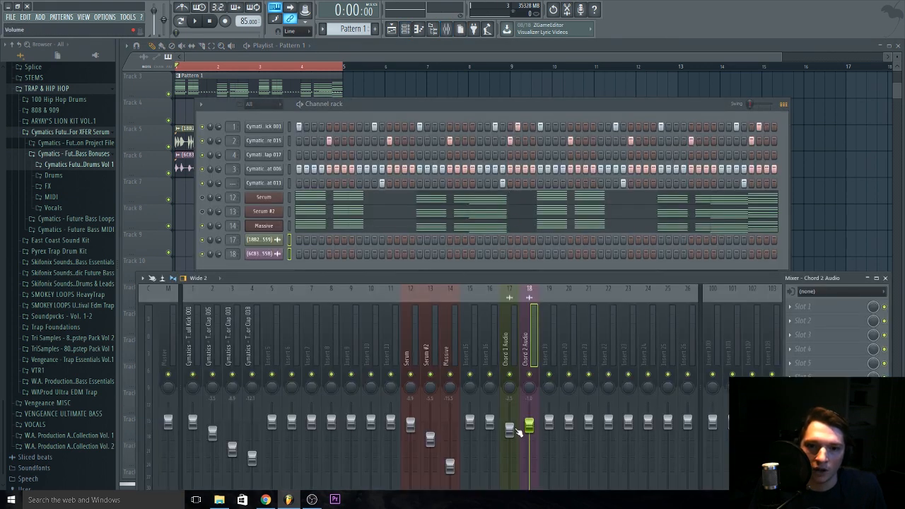
drag(512, 430, 532, 446)
key(space)
click(512, 439)
drag(452, 467, 451, 469)
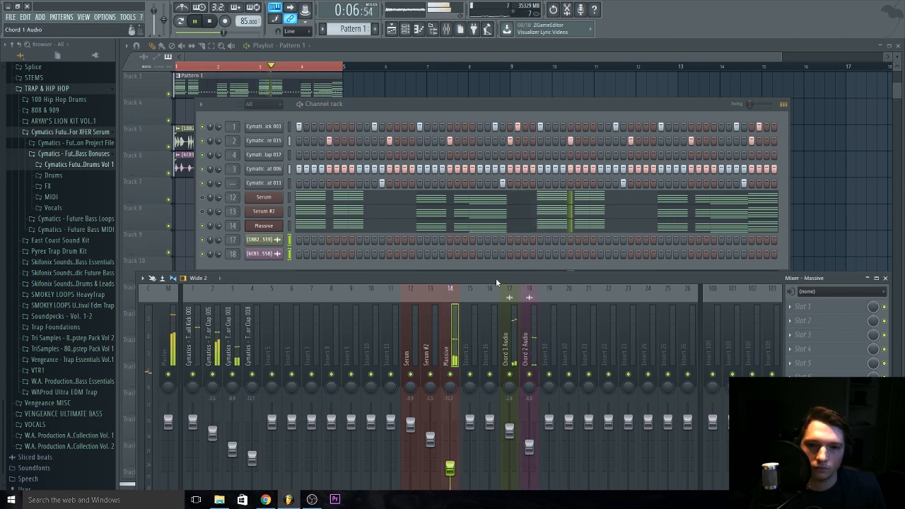
drag(496, 282, 496, 207)
drag(447, 396, 444, 403)
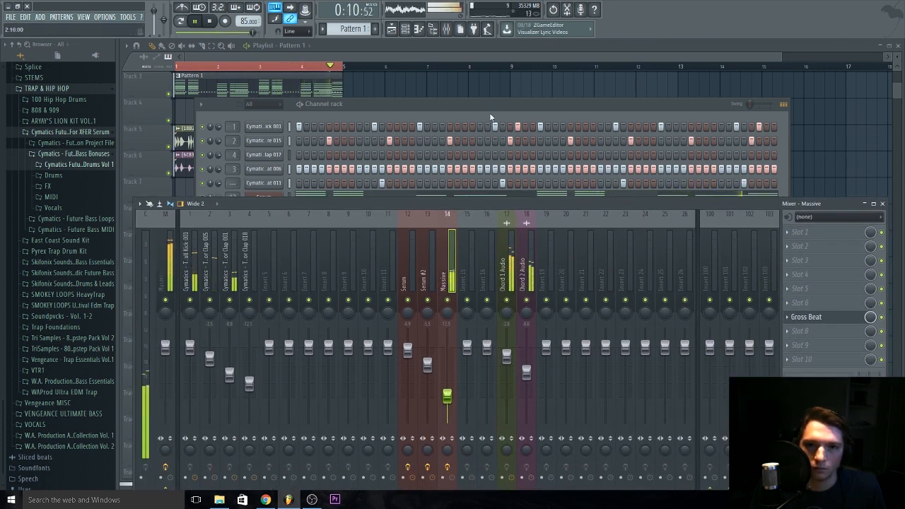
click(490, 117)
key(space)
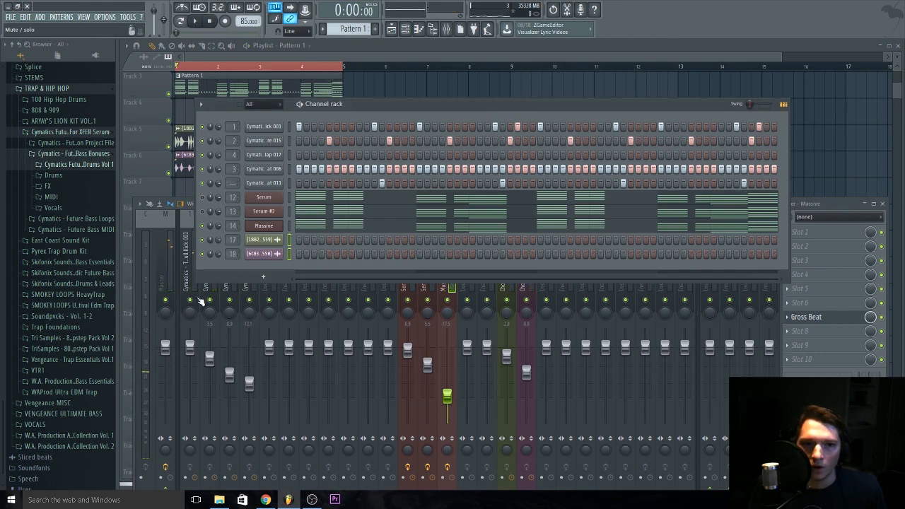
Delete all notes of the Serum channel in Pattern 1.
click(386, 198)
key(ctrl+a)
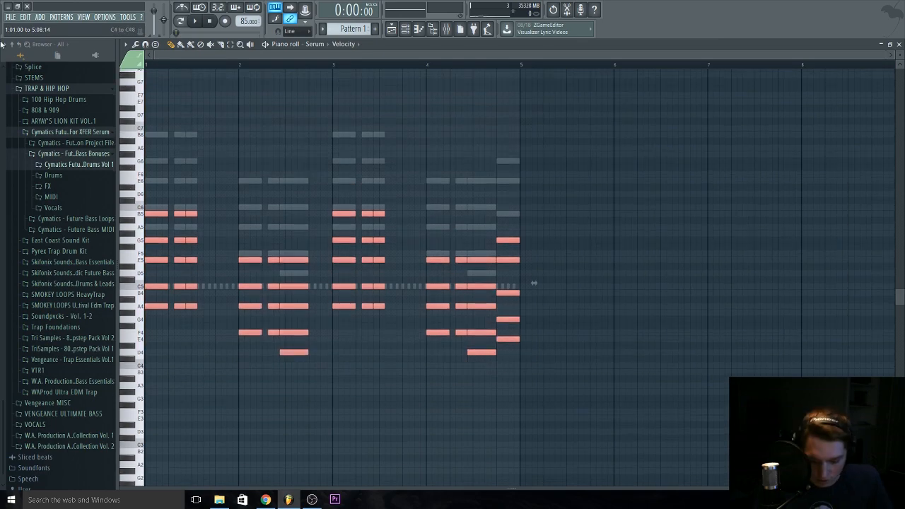
key(Delete)
key(F6)
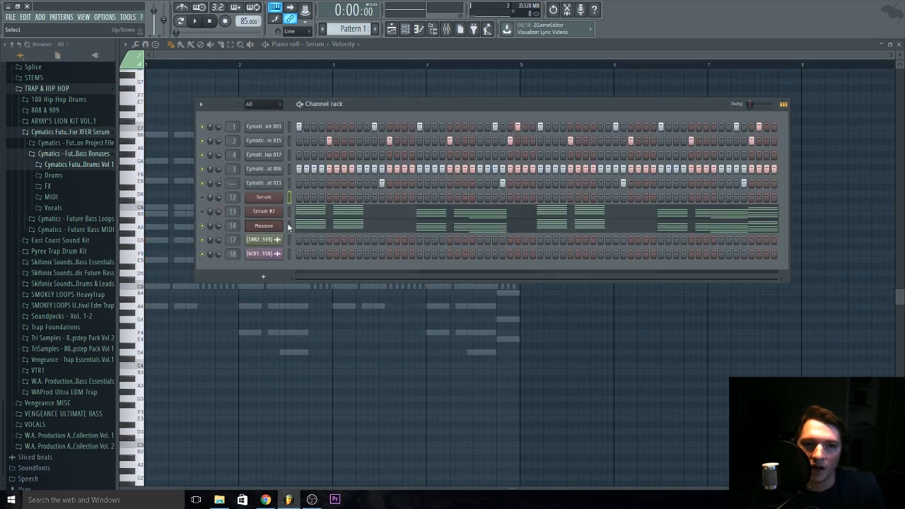
right_click(266, 199)
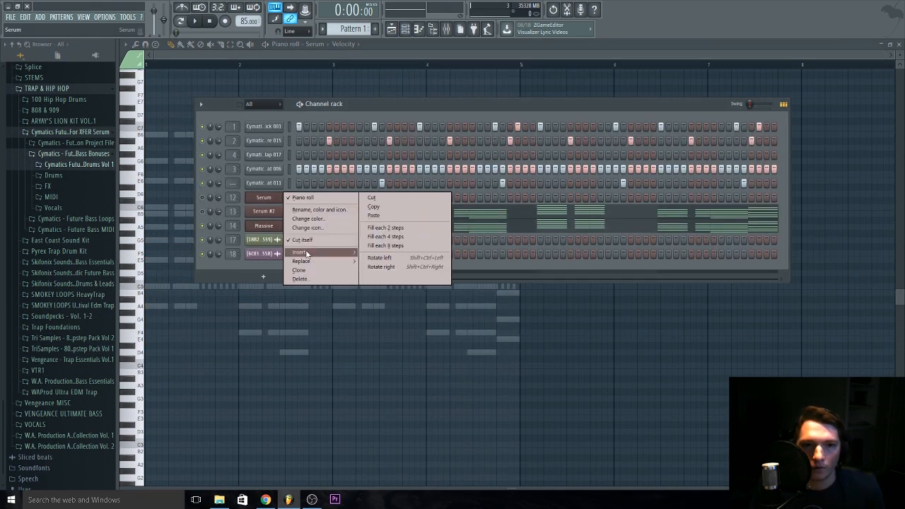
click(262, 200)
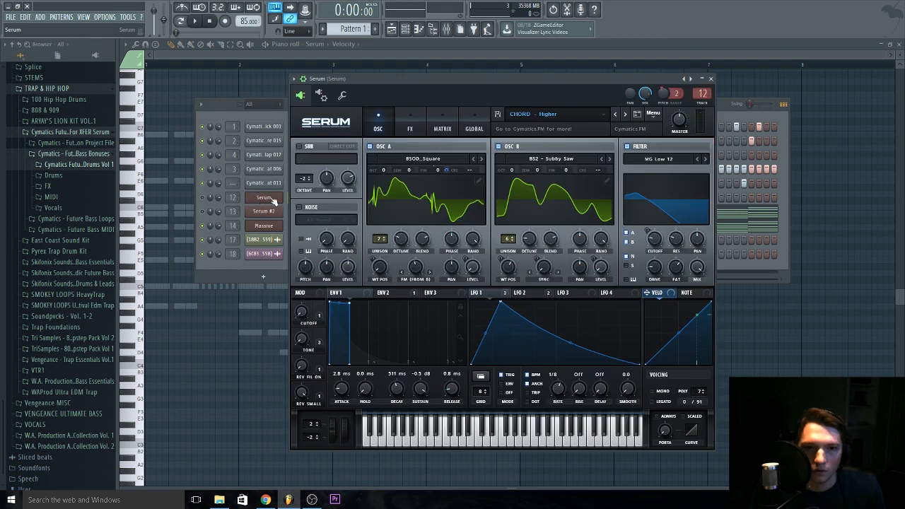
right_click(271, 200)
click(259, 198)
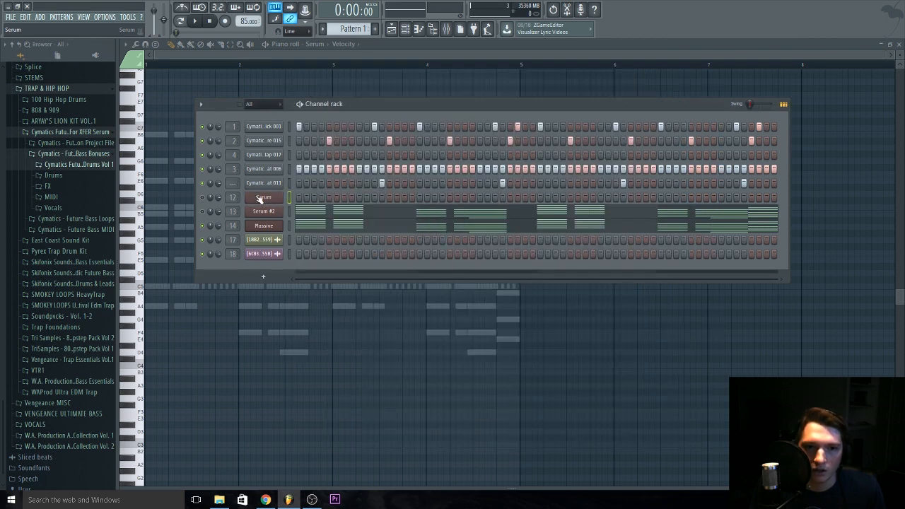
Load the BA - Flume Reece preset from the Splice Patches user folder into the Serum channel and close the plugin.
click(267, 201)
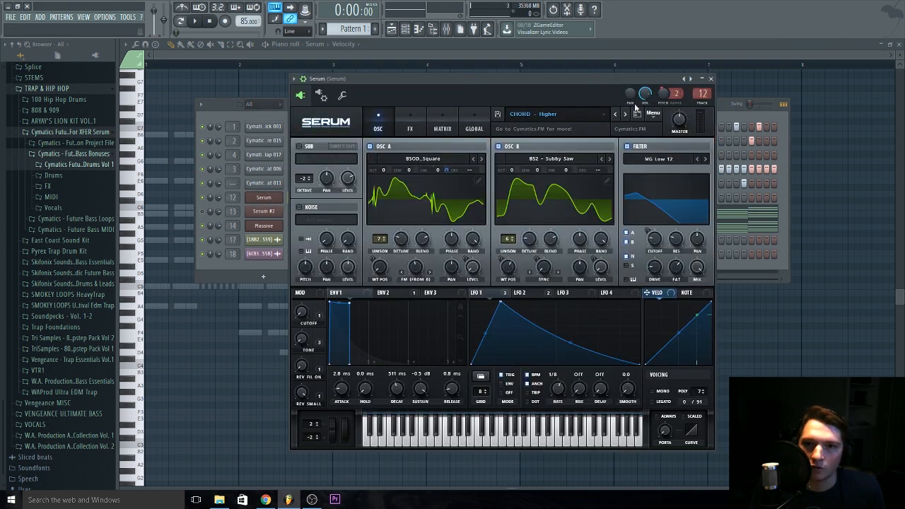
click(558, 115)
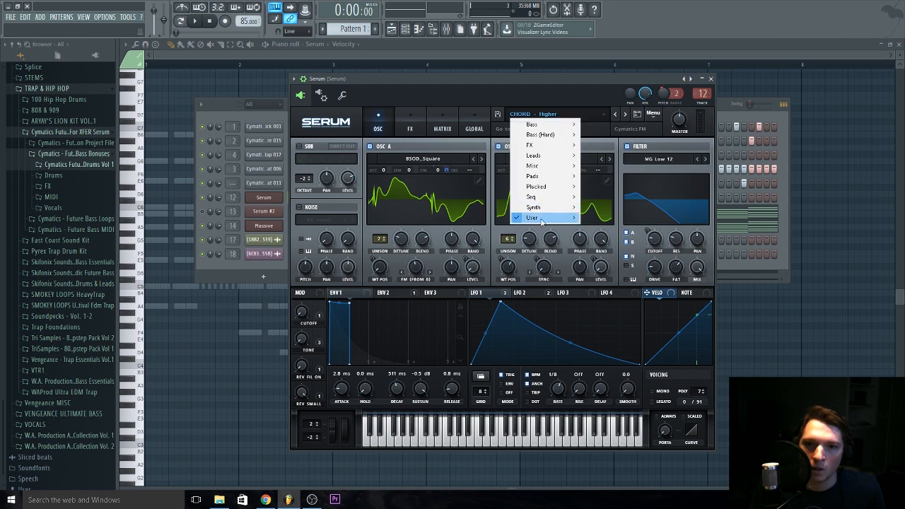
mouse_move(542, 221)
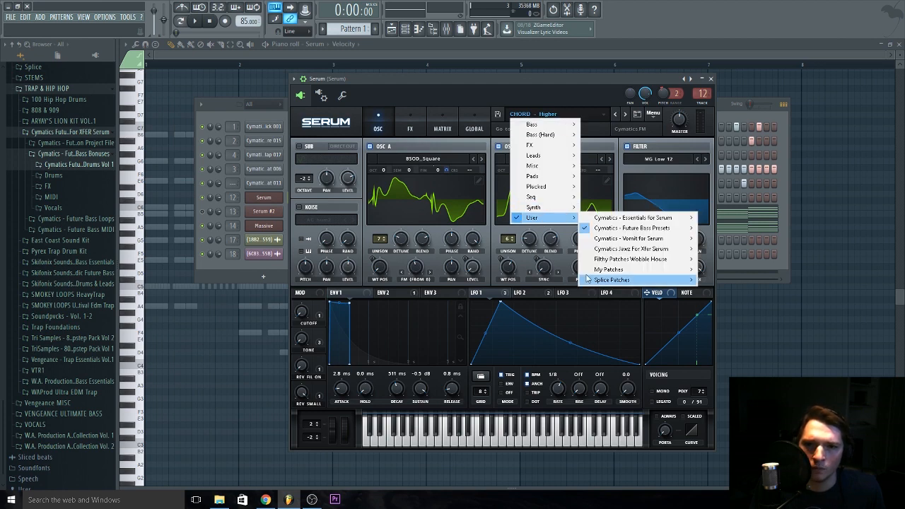
mouse_move(602, 273)
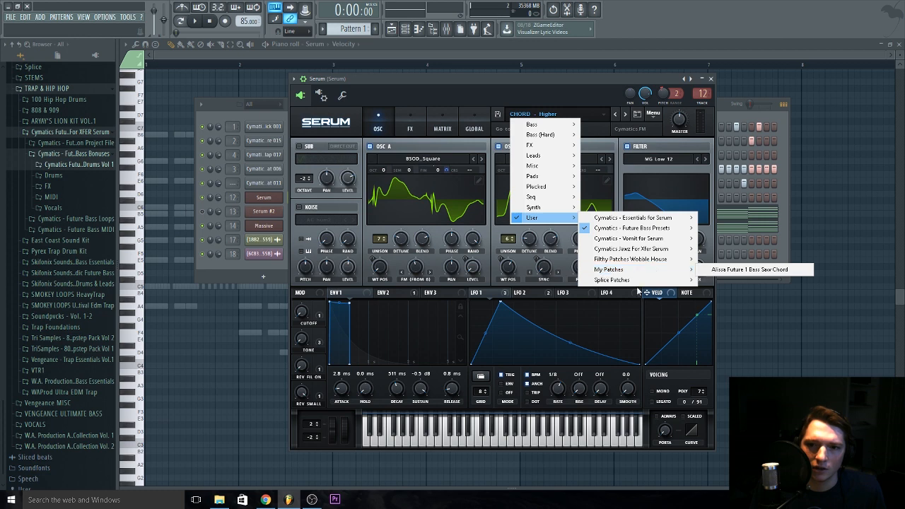
mouse_move(636, 282)
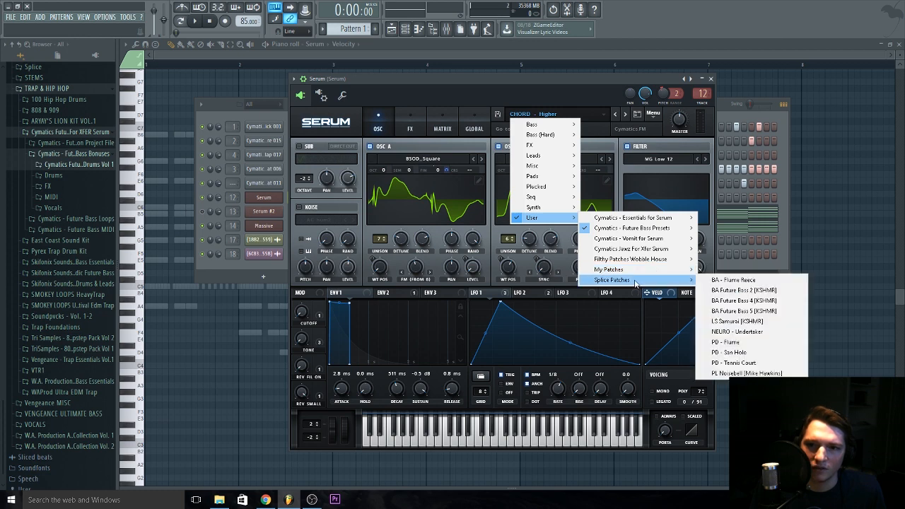
click(753, 281)
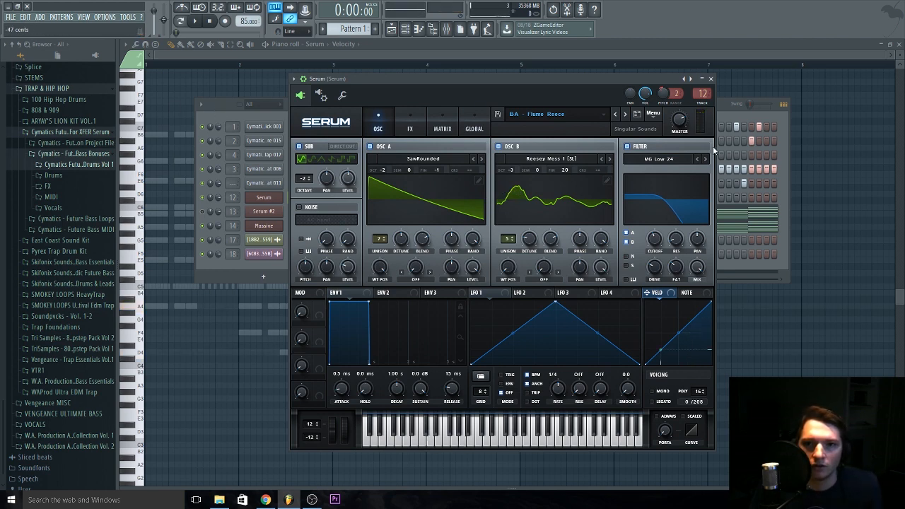
click(711, 78)
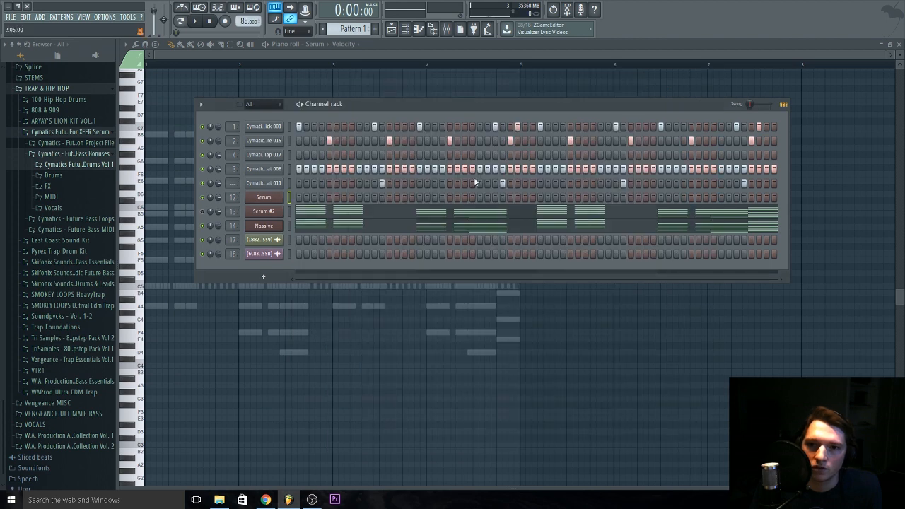
In Serum's piano roll, draw bass notes following the chords' lowest notes in bars 1 and 2: A4, F4 and D4.
right_click(273, 199)
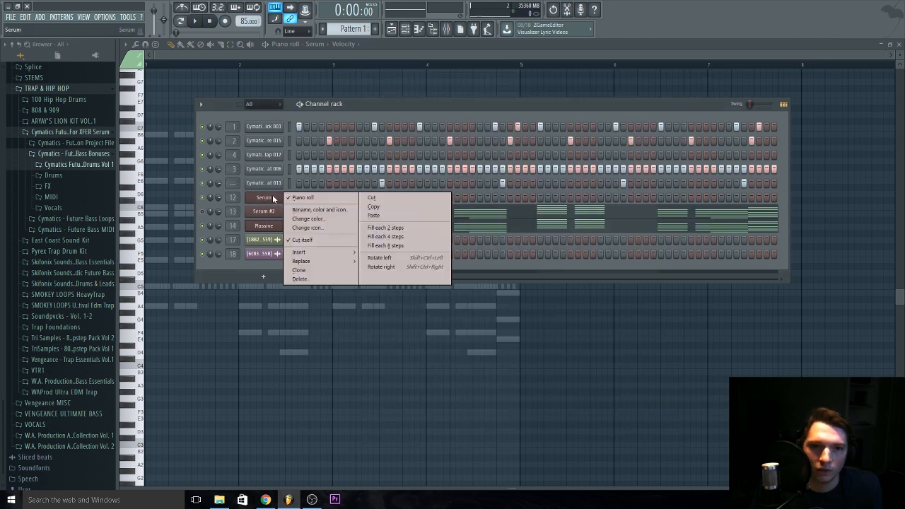
click(300, 201)
right_click(271, 199)
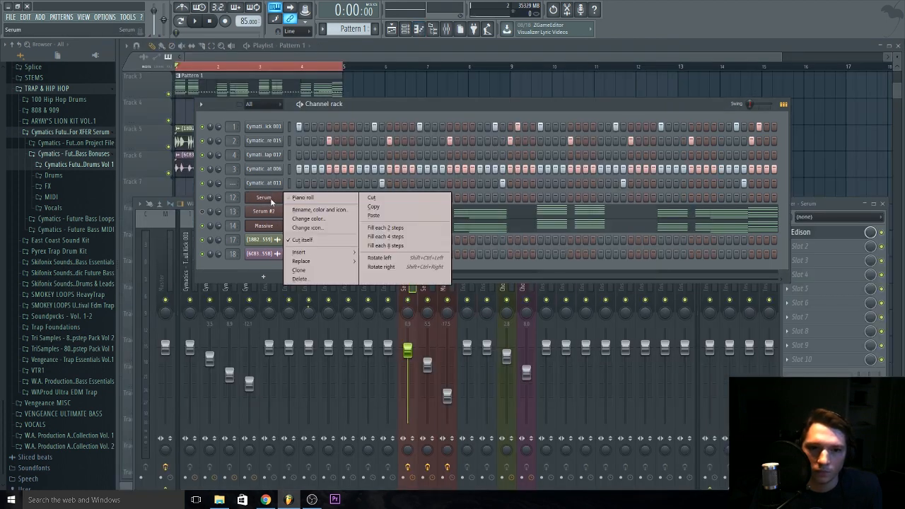
click(314, 197)
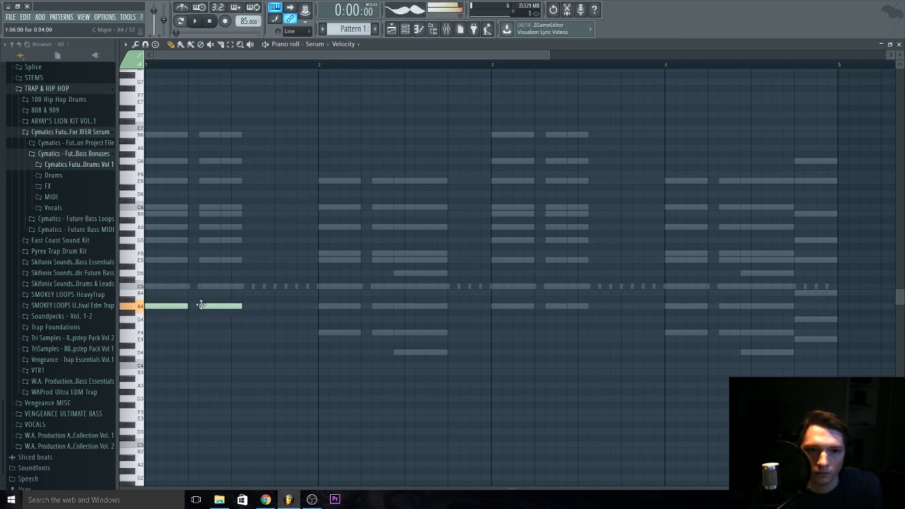
key(space)
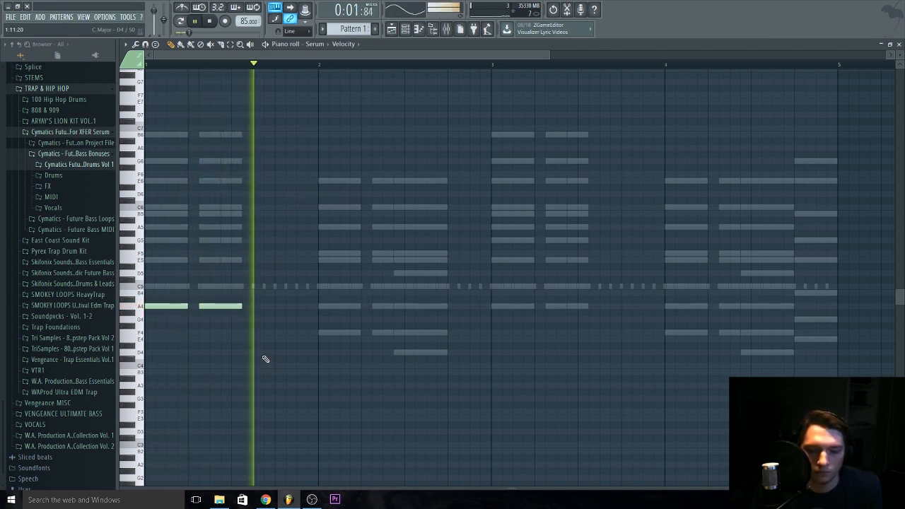
click(338, 332)
key(space)
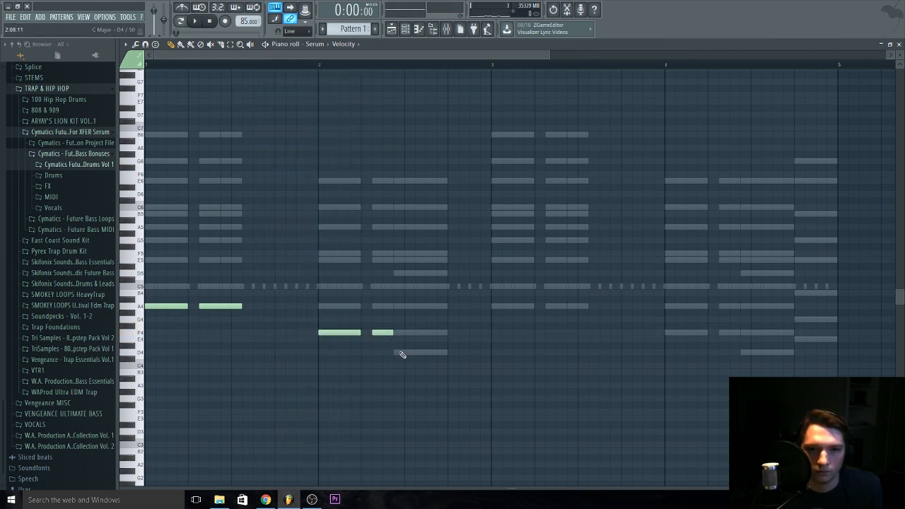
key(space)
drag(413, 353, 445, 359)
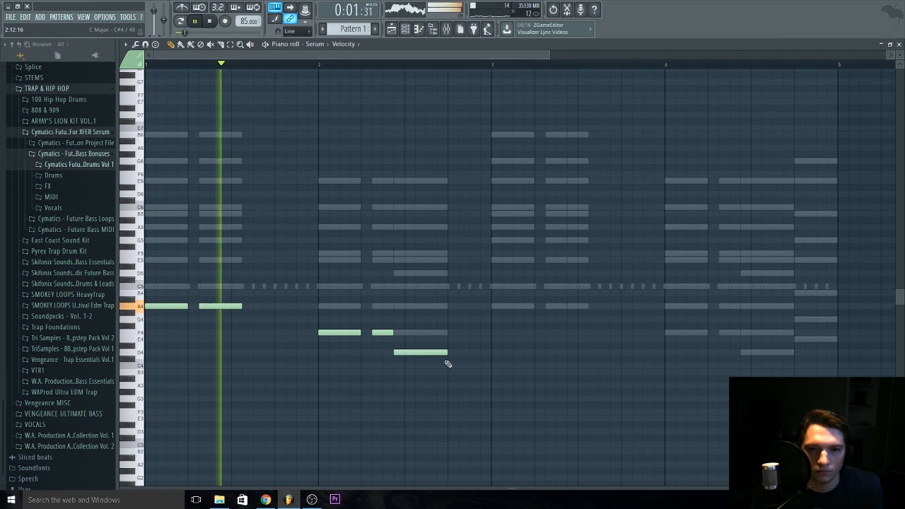
Duplicate the two-bar Serum bass line into bars 3 and 4 and add a closing E4 note at the end of bar 4.
drag(509, 373, 509, 307)
scroll(529, 348, down, 3)
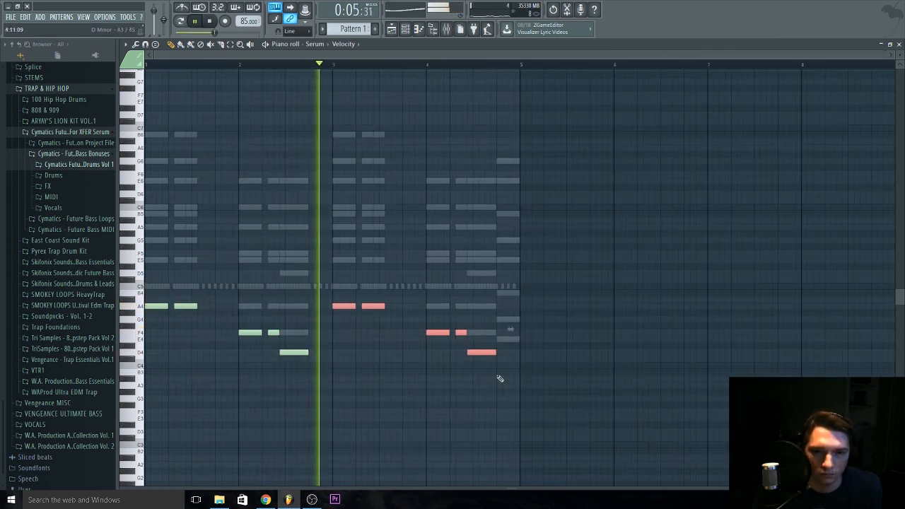
ctrl+right_click(477, 391)
scroll(606, 323, down, 2)
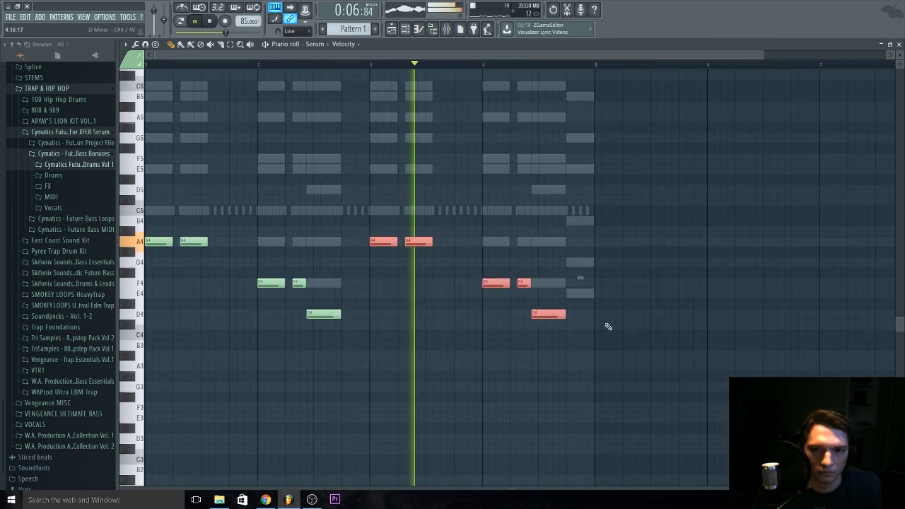
click(549, 316)
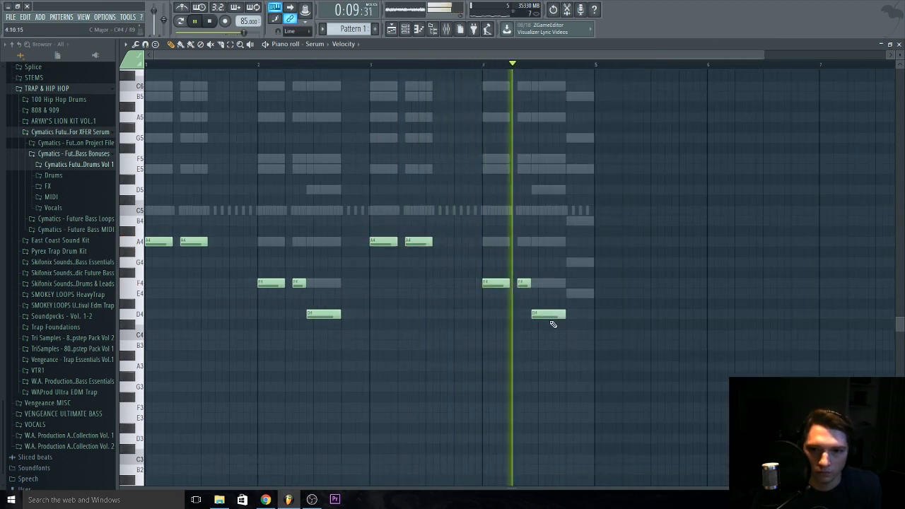
click(571, 293)
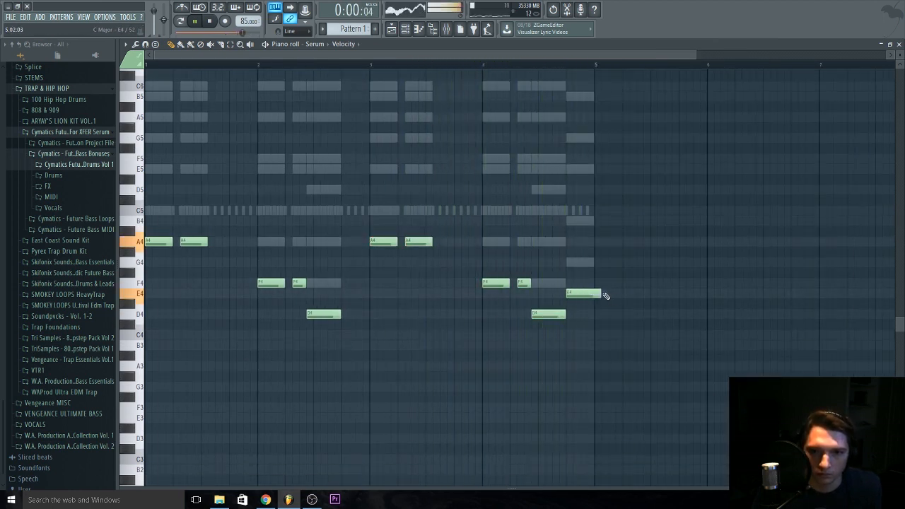
Try transposing the whole Serum bass line up one octave during playback.
key(ctrl+Up)
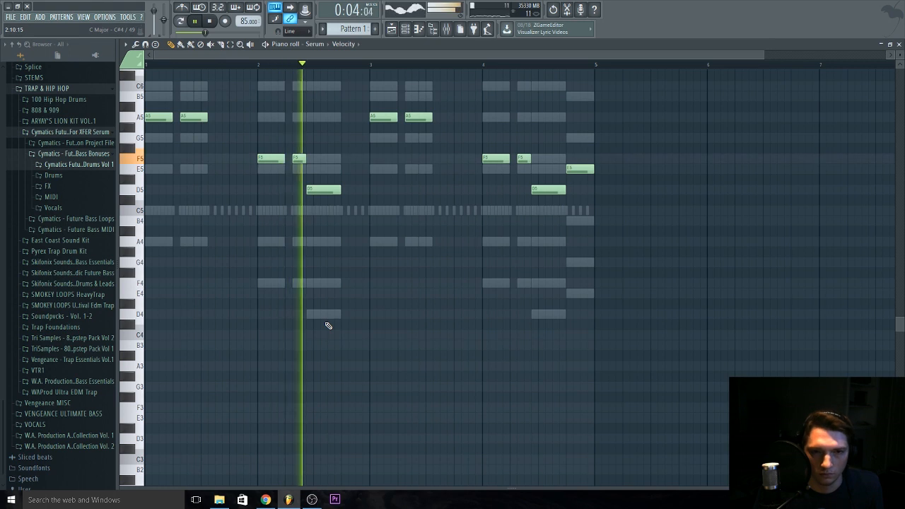
key(ctrl+Down)
key(space)
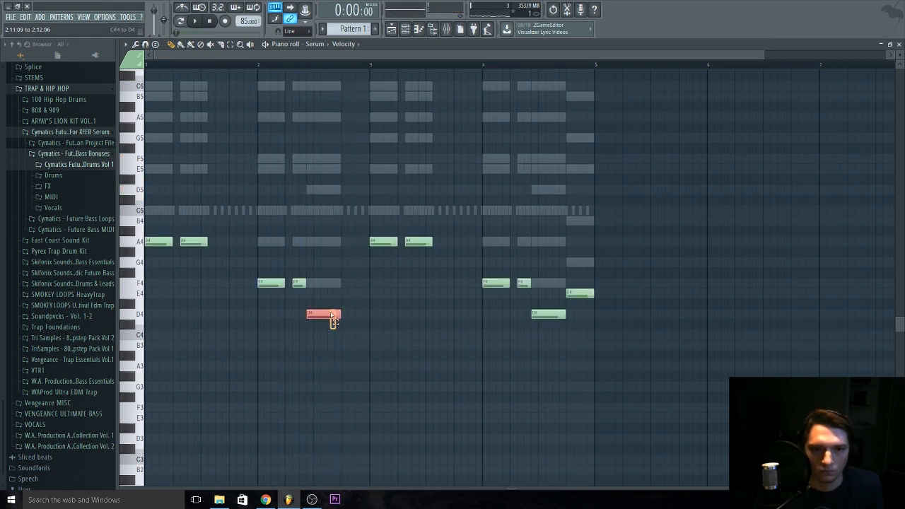
Raise both D4 notes of the Serum bass line one octave to D5 and check them in playback.
key(ctrl+Up)
key(space)
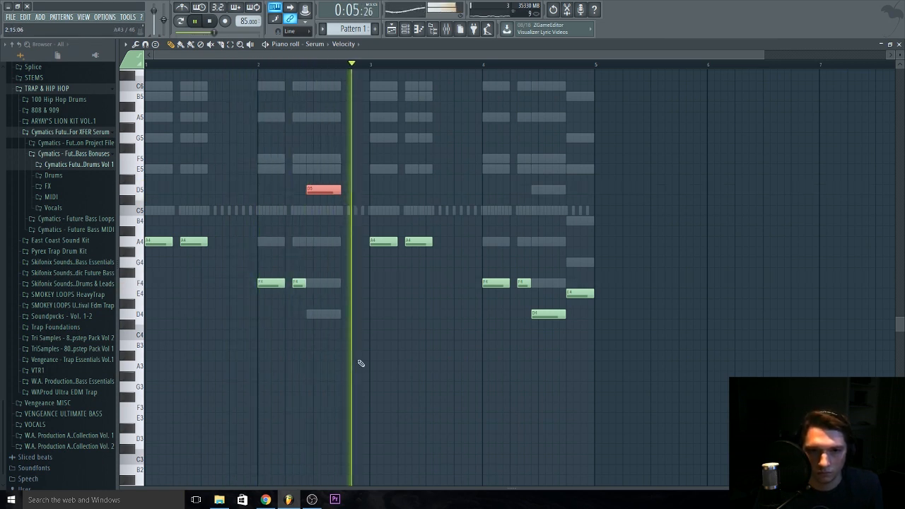
click(548, 314)
key(ctrl+Up)
key(ctrl+d)
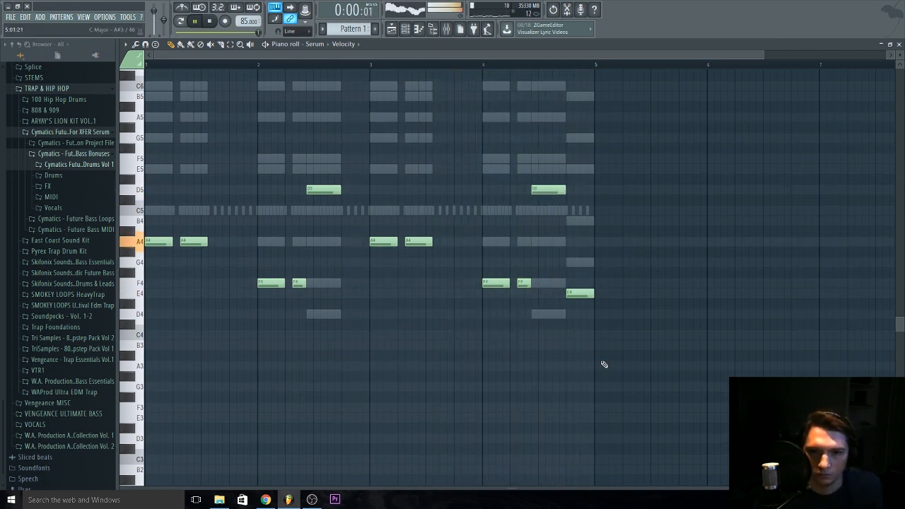
key(space)
Add Gross Beat to effect slot 10 of the Serum mixer track and load its SIDECHAIN preset.
click(443, 31)
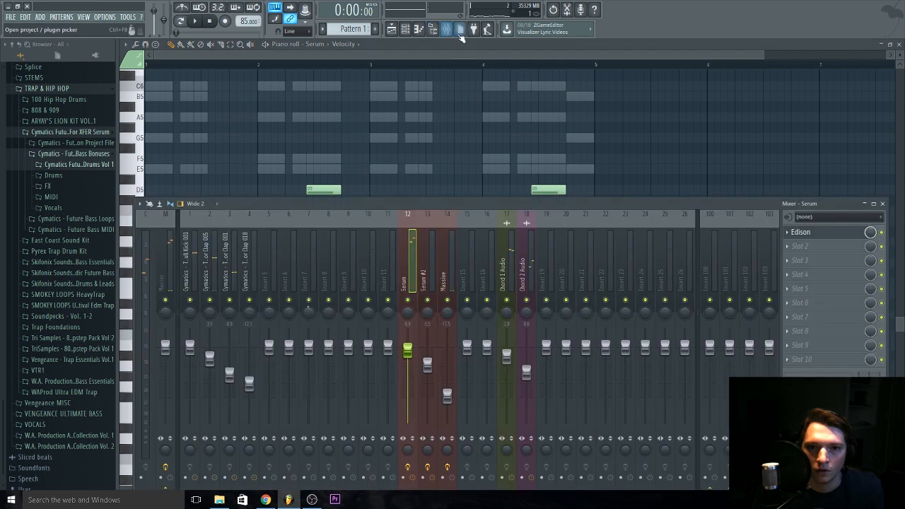
click(827, 361)
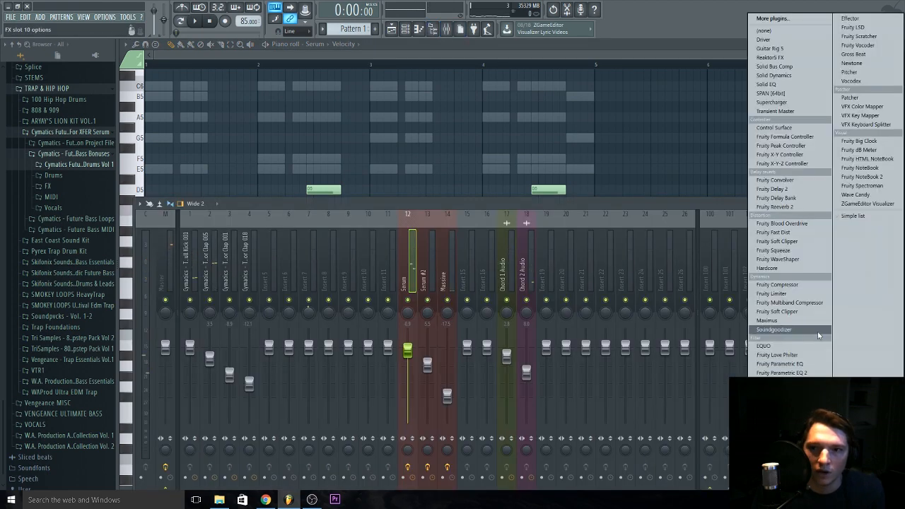
click(854, 54)
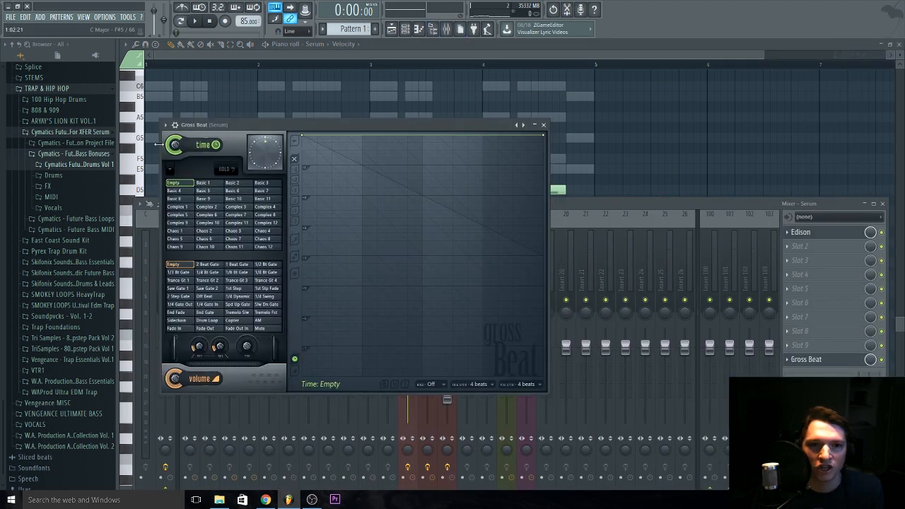
click(166, 124)
mouse_move(223, 153)
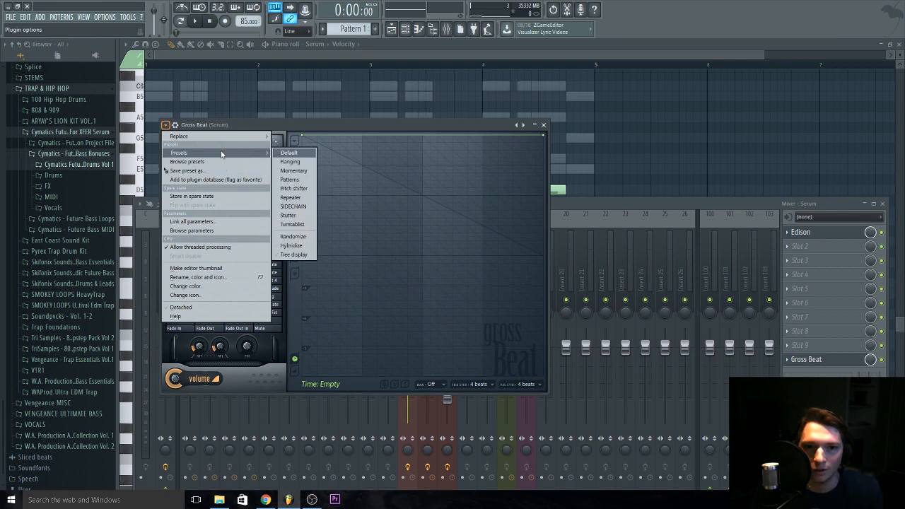
click(288, 207)
Audition the sidechained Serum bass with the full pattern and close the Gross Beat window.
key(space)
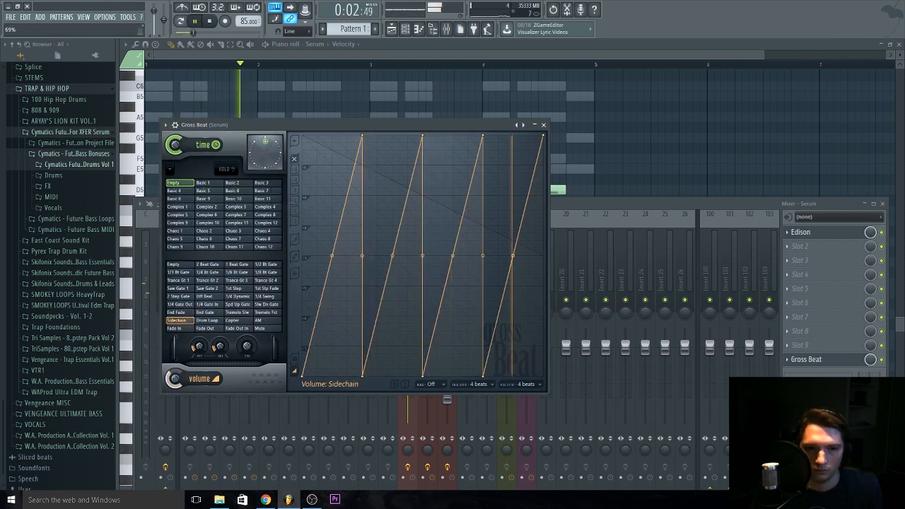
key(space)
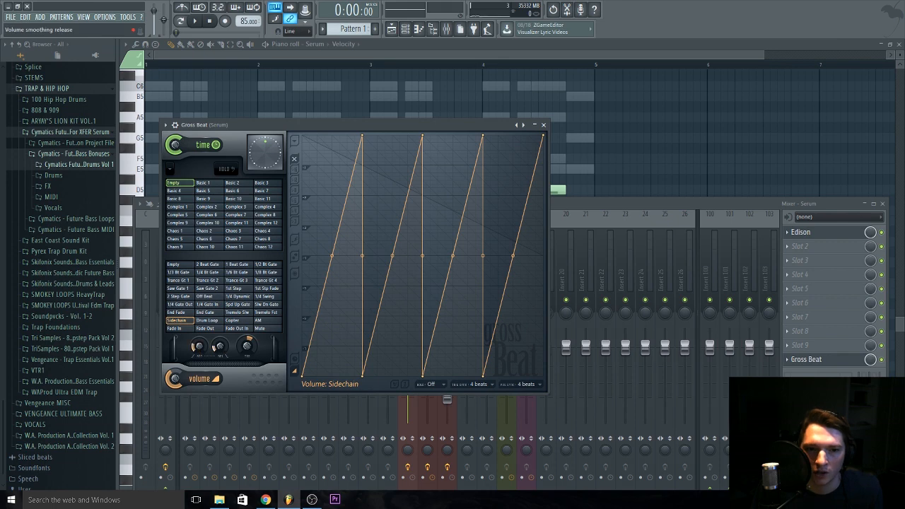
key(space)
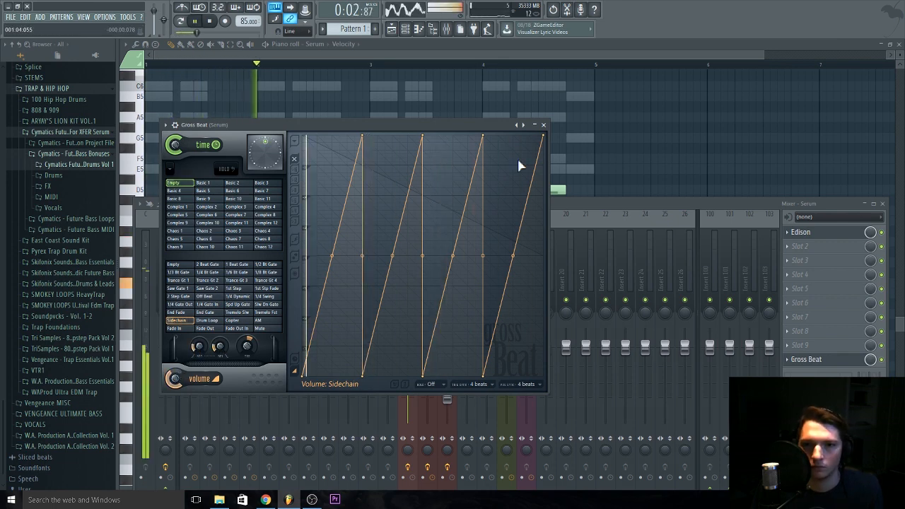
click(703, 155)
key(space)
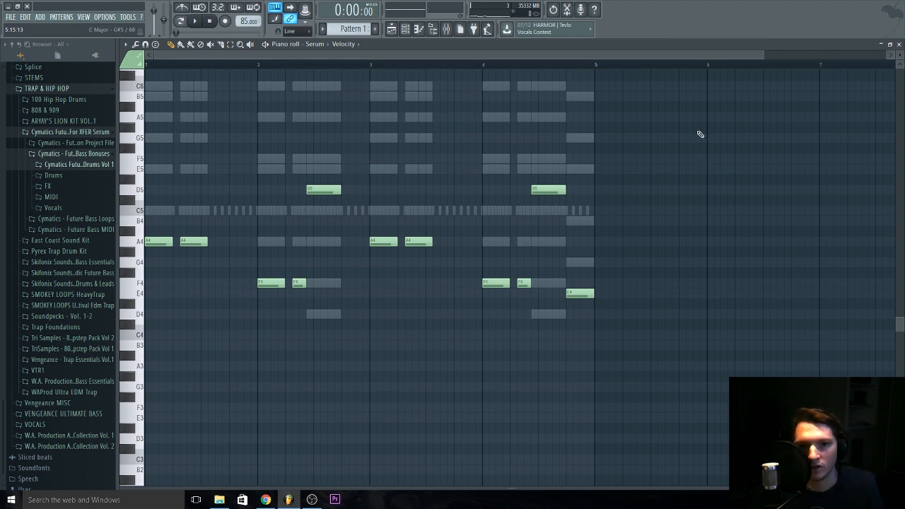
During playback, move the Serum channel below Massive in the channel rack.
key(space)
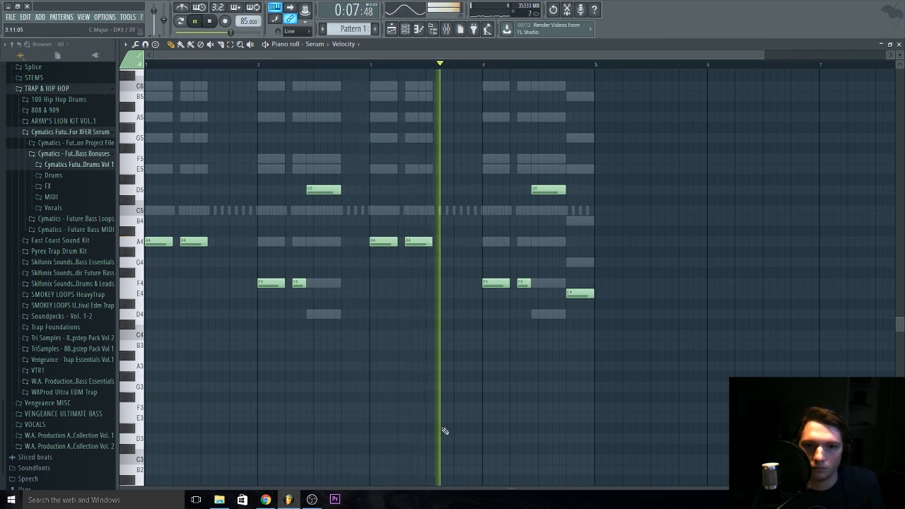
key(F6)
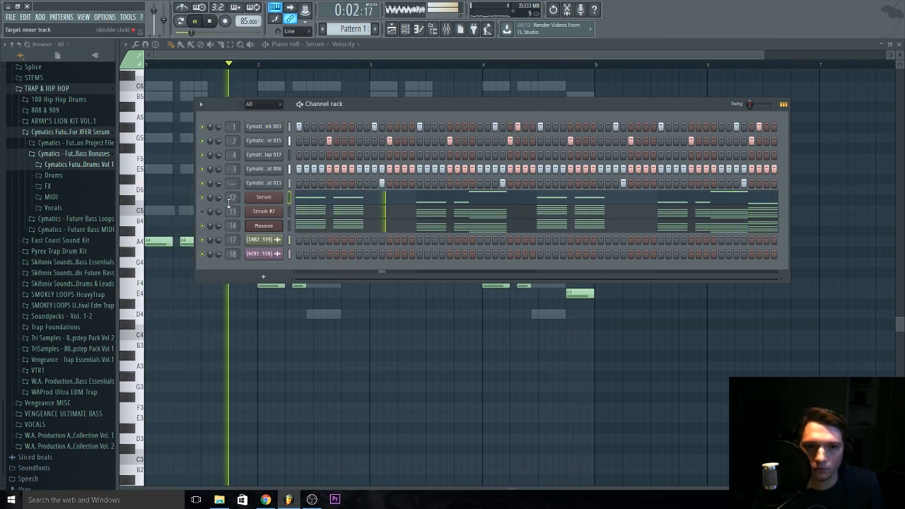
scroll(263, 202, down, 2)
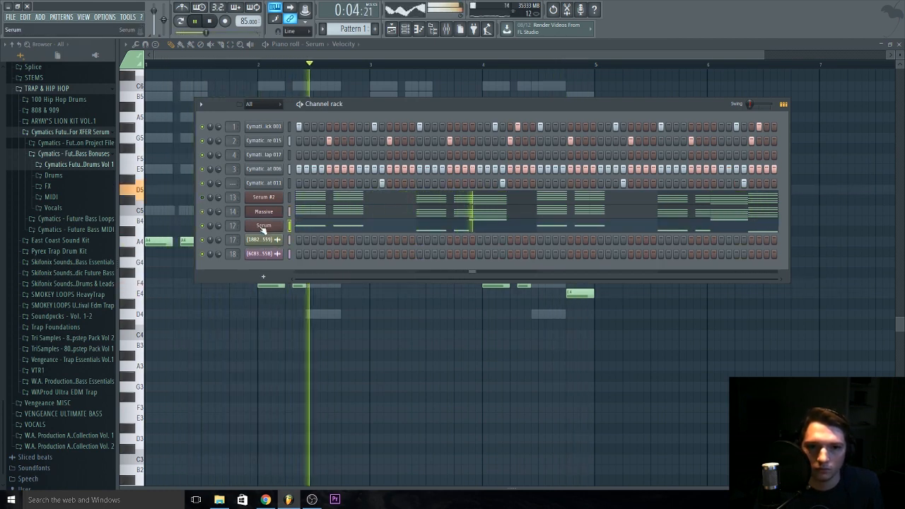
Raise the Massive mixer track's fader to about -15.7 dB while the pattern plays.
click(446, 28)
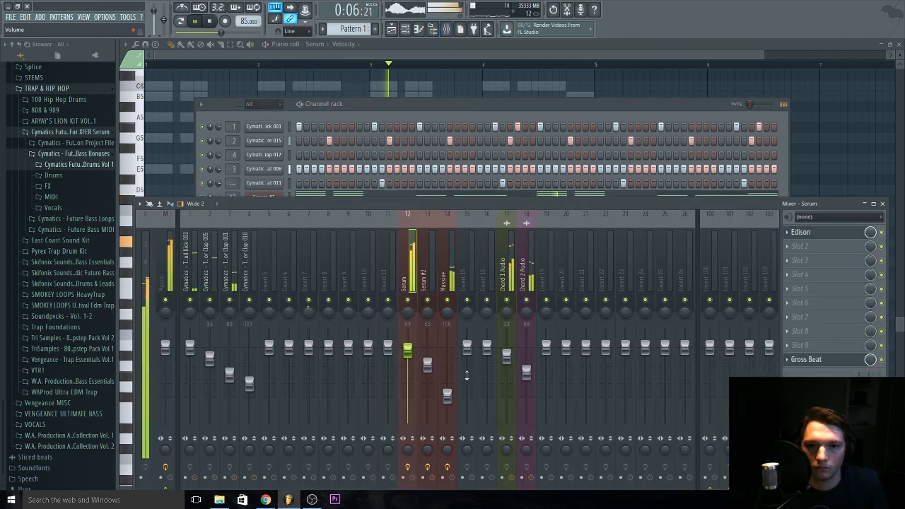
click(449, 398)
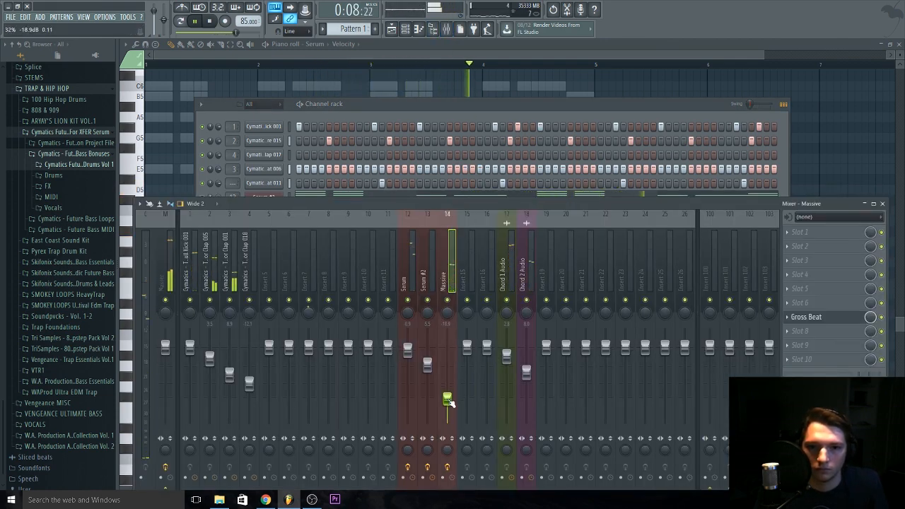
drag(448, 402, 450, 391)
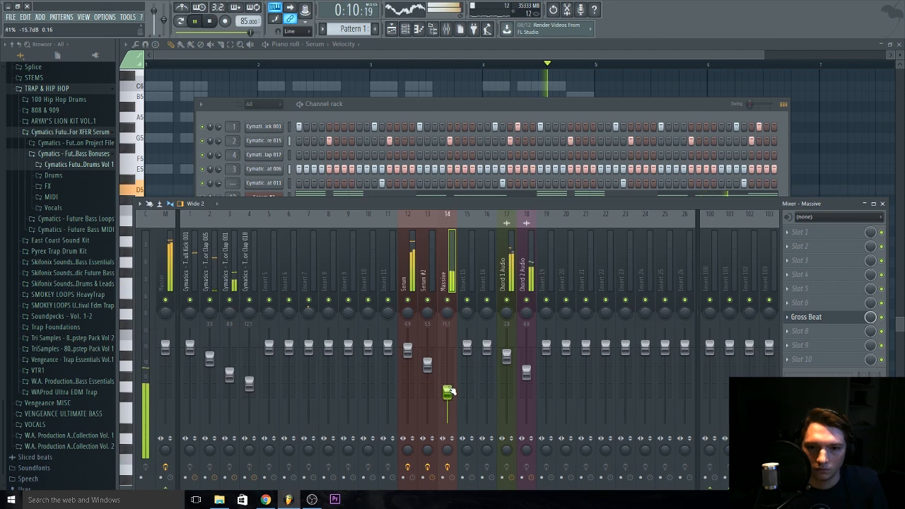
Stop playback and move the two chord audio clips up one track in the playlist, onto tracks 4 and 5.
click(480, 104)
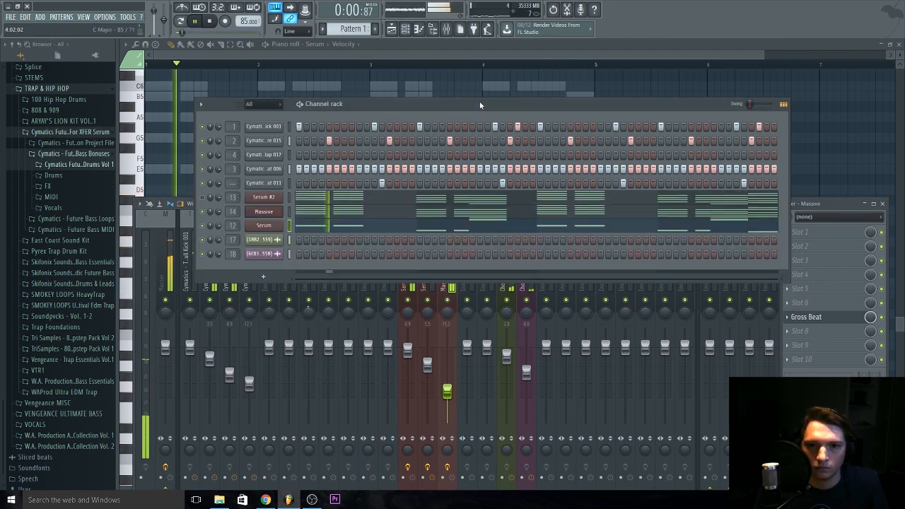
key(space)
key(F6)
key(F5)
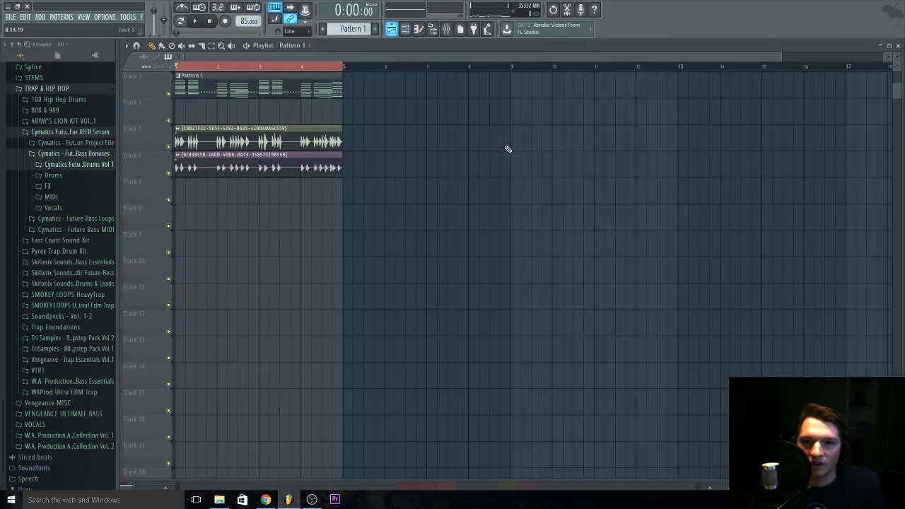
drag(387, 203, 239, 102)
ctrl+click(293, 234)
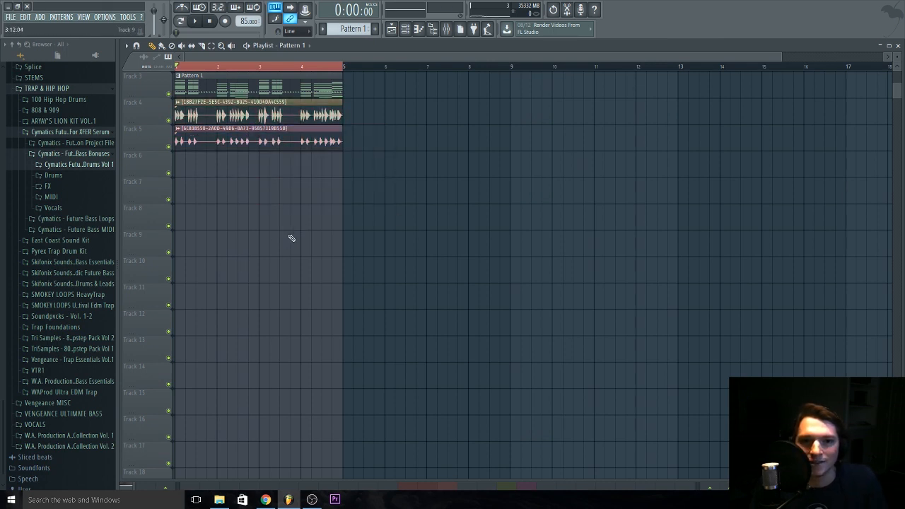
Replace the first chord audio channel, on mixer track 17, with Kontakt 5 and move the plugin window so it is fully visible.
key(F6)
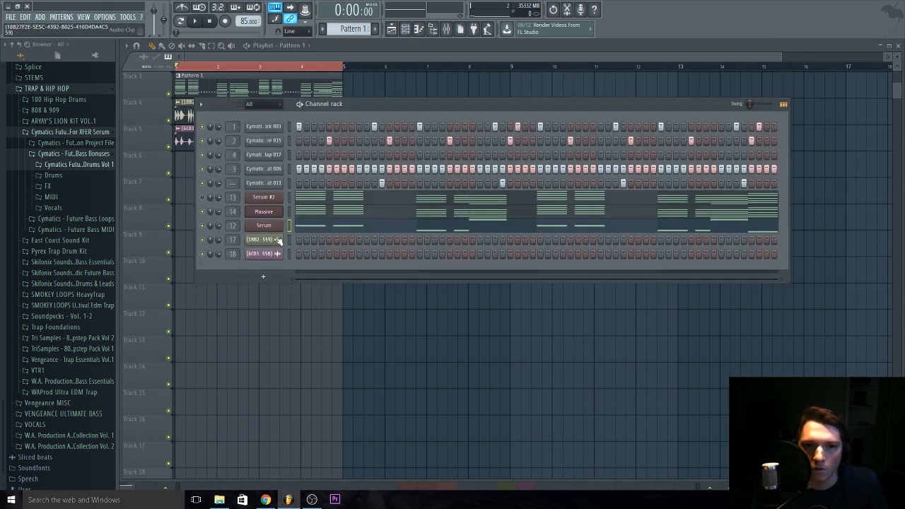
right_click(252, 243)
mouse_move(334, 318)
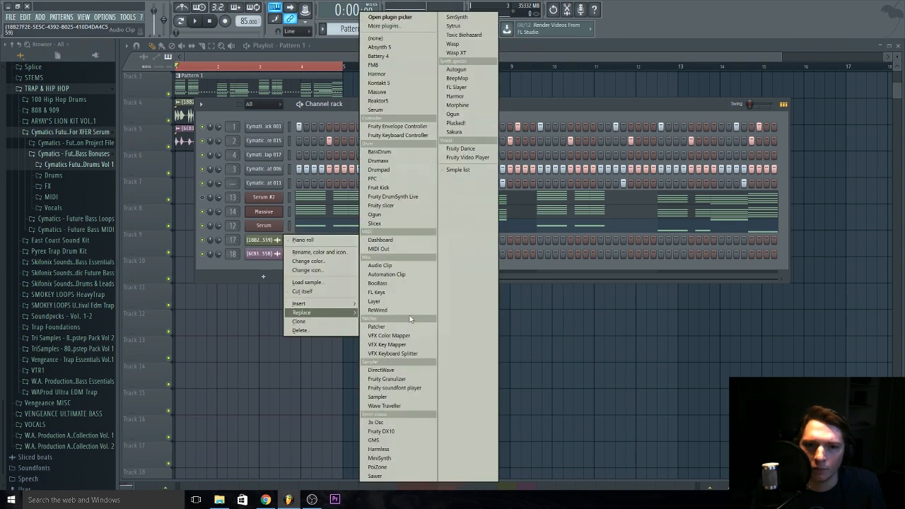
click(409, 83)
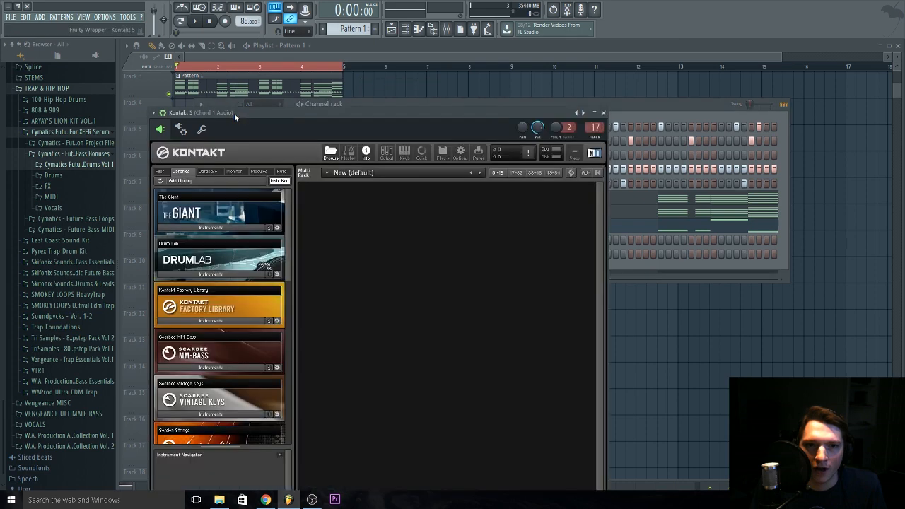
drag(234, 113, 330, 58)
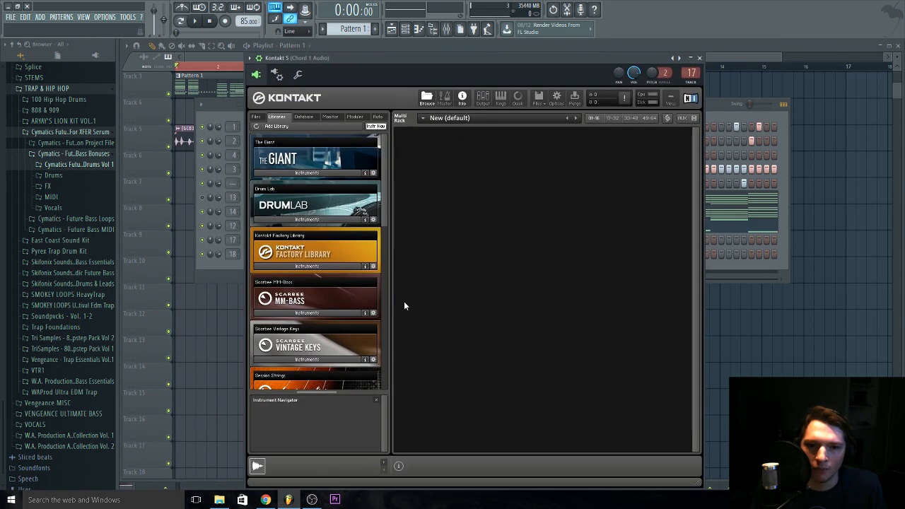
Browse the Kontakt libraries and load the Tonewheel Organ B3 instrument from Vintage Organs.
drag(375, 391, 380, 405)
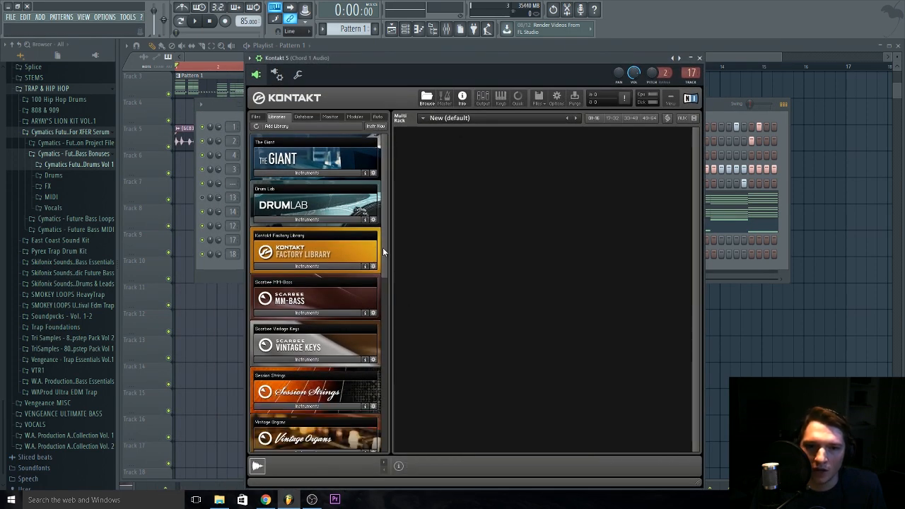
drag(383, 247, 363, 345)
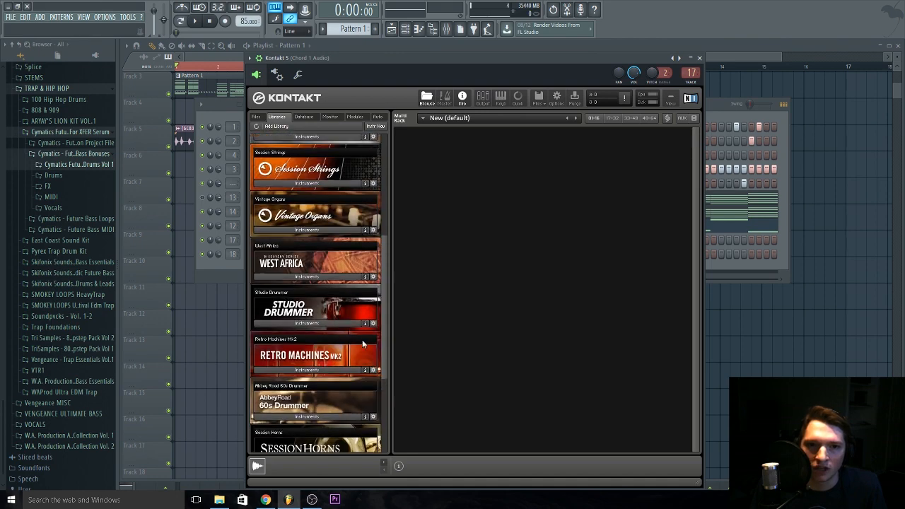
click(299, 230)
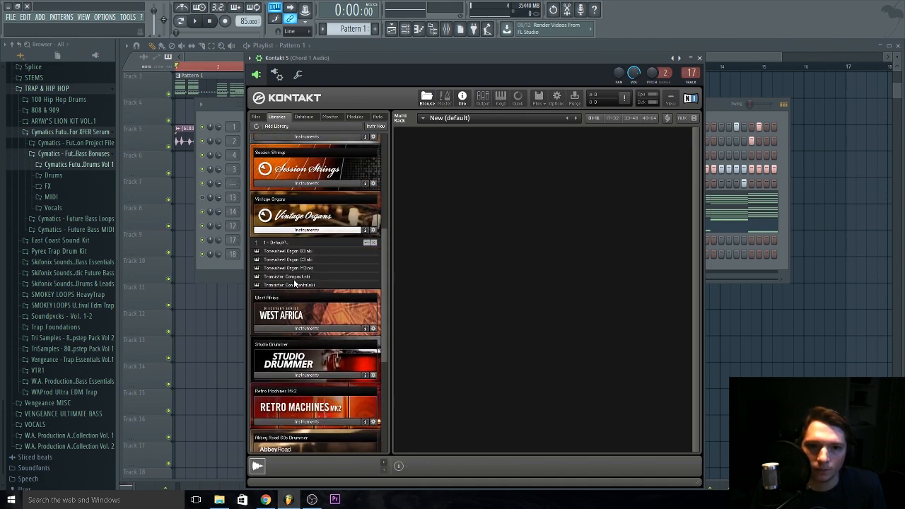
scroll(322, 214, down, 4)
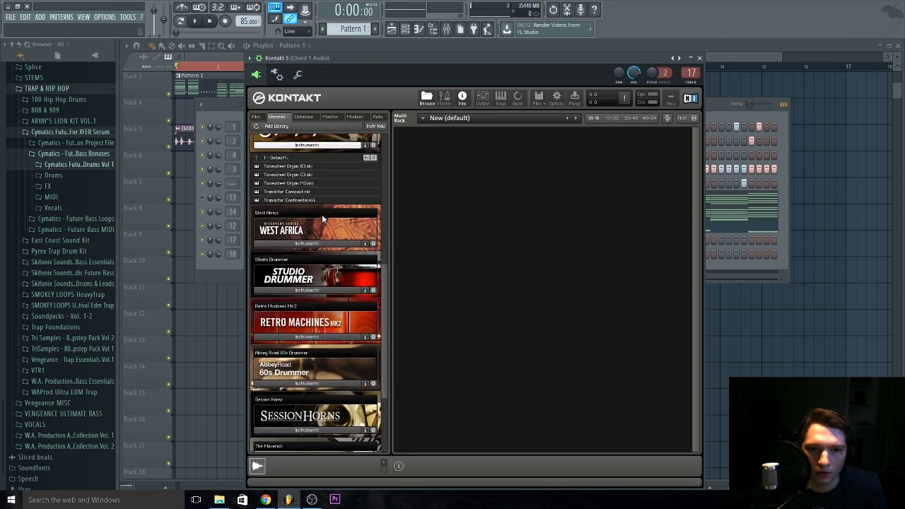
scroll(322, 219, up, 4)
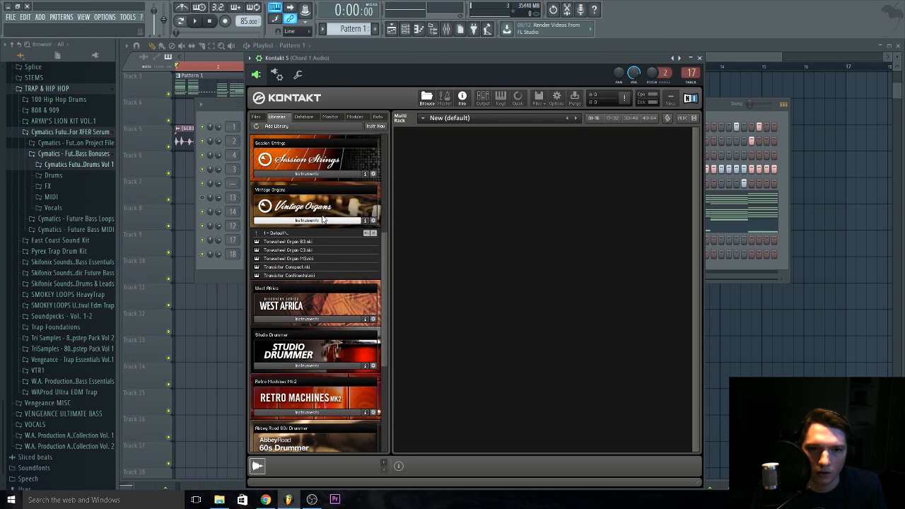
double_click(284, 246)
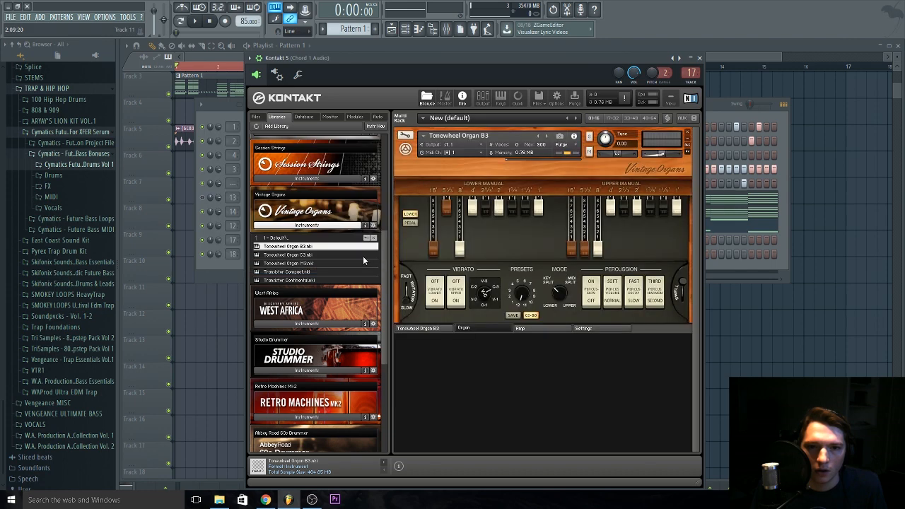
Move the Kontakt 5 channel above Serum in the channel rack and paste the Massive chord notes into it.
click(713, 115)
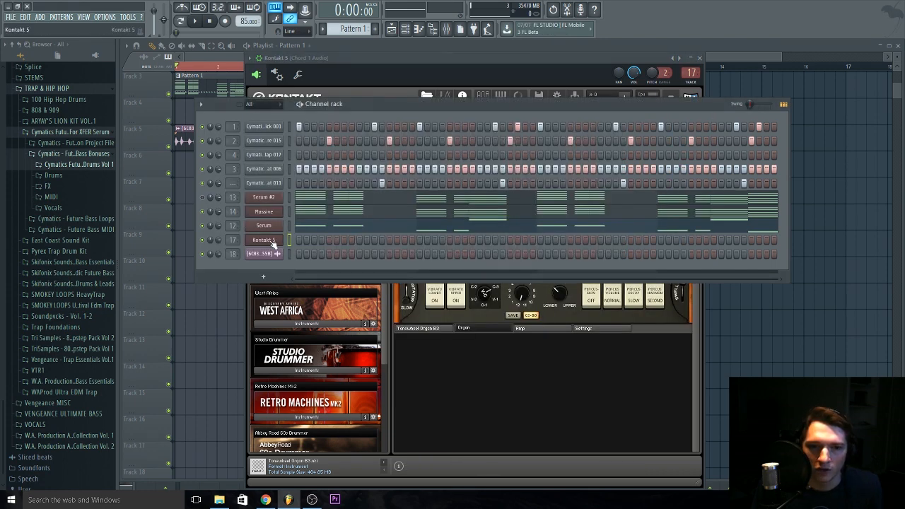
drag(273, 242, 273, 228)
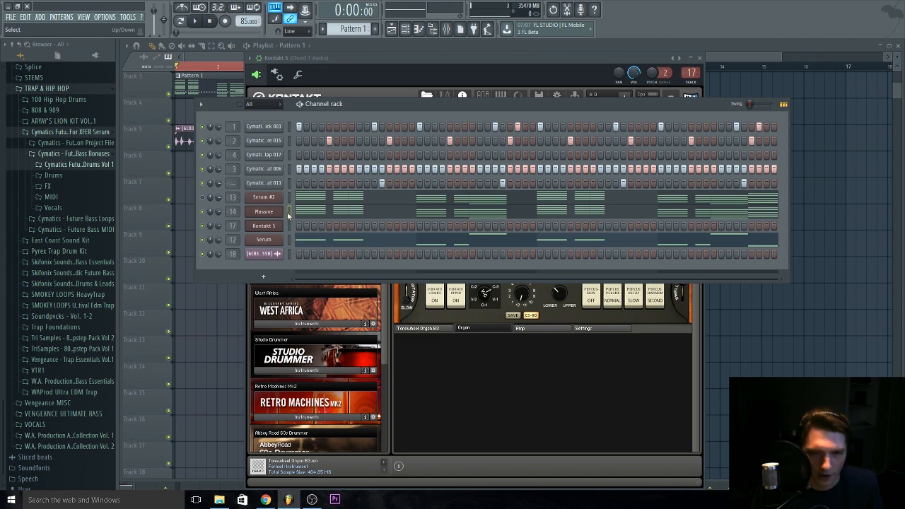
key(ctrl+v)
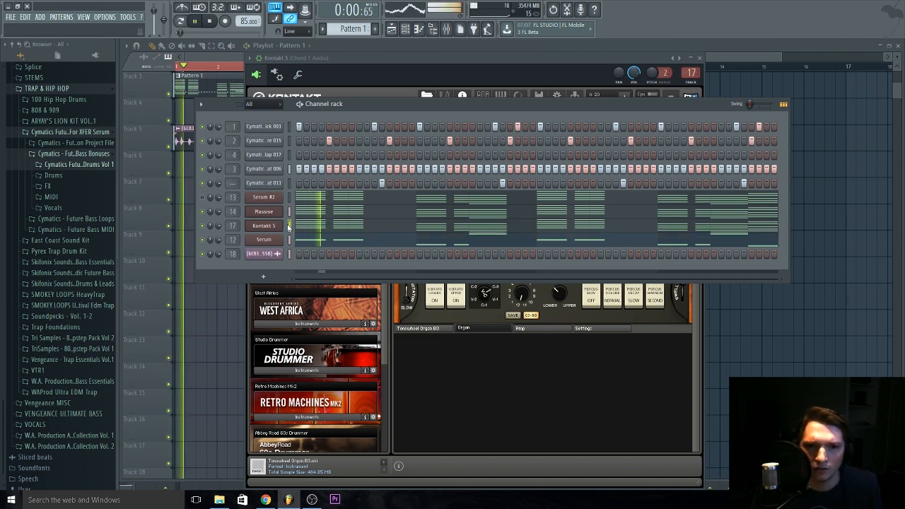
Play the pattern with Serum #2, Massive and Serum muted, and adjust the octave of the Kontakt 5 chord notes in the piano roll.
key(space)
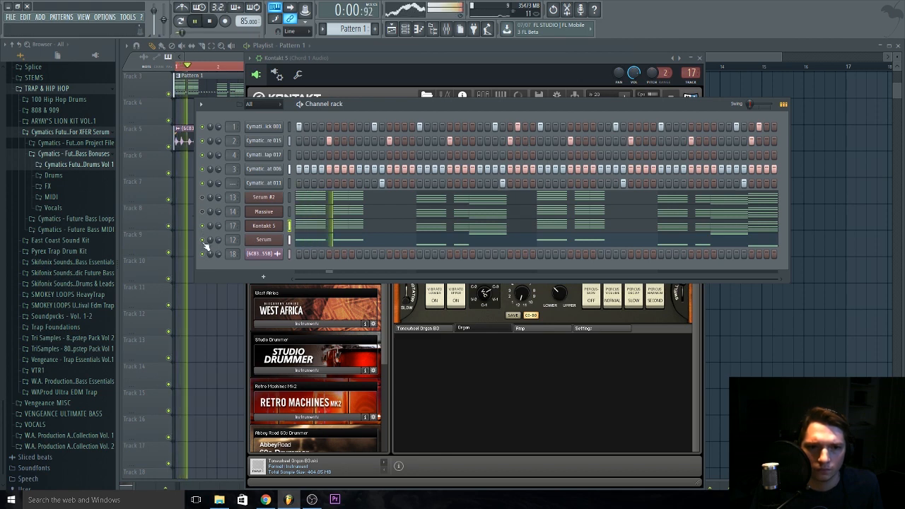
click(263, 225)
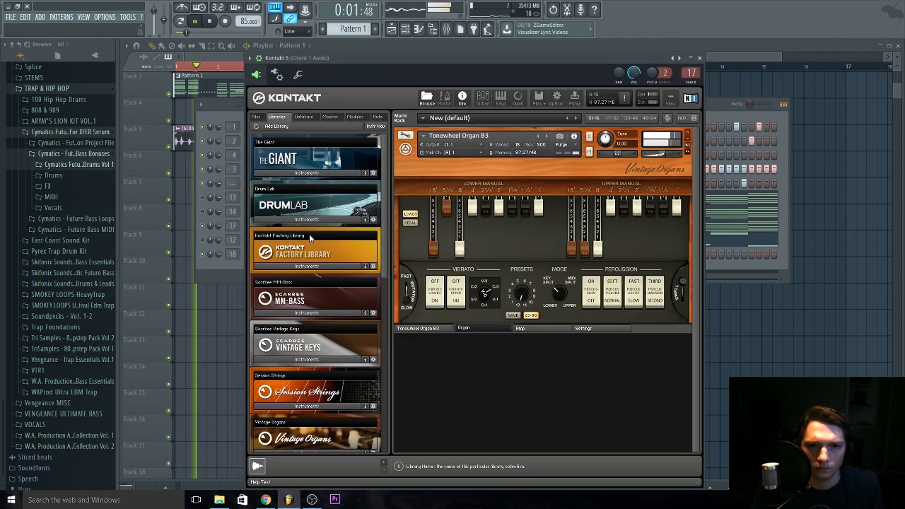
click(737, 220)
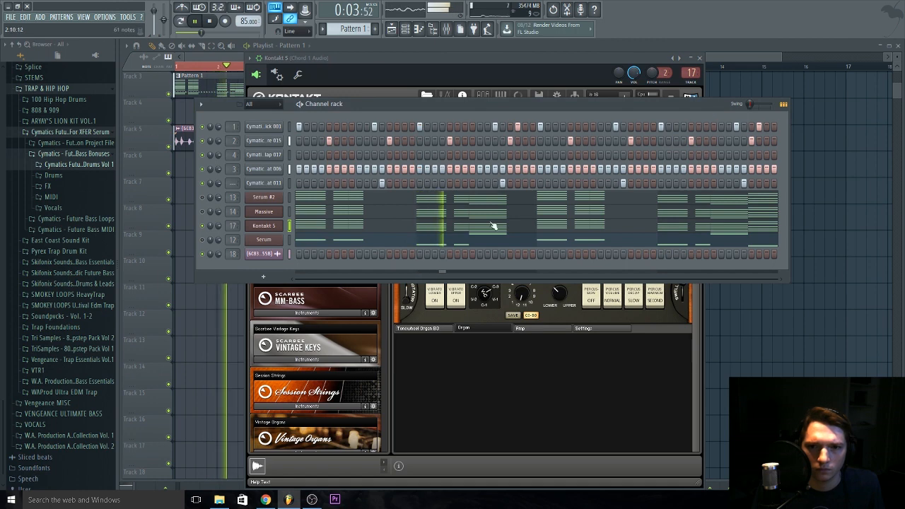
click(491, 226)
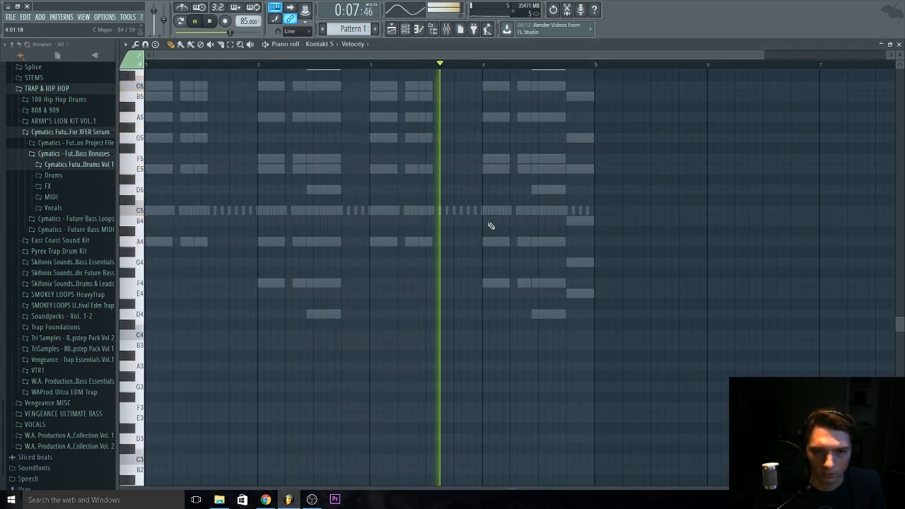
key(F6)
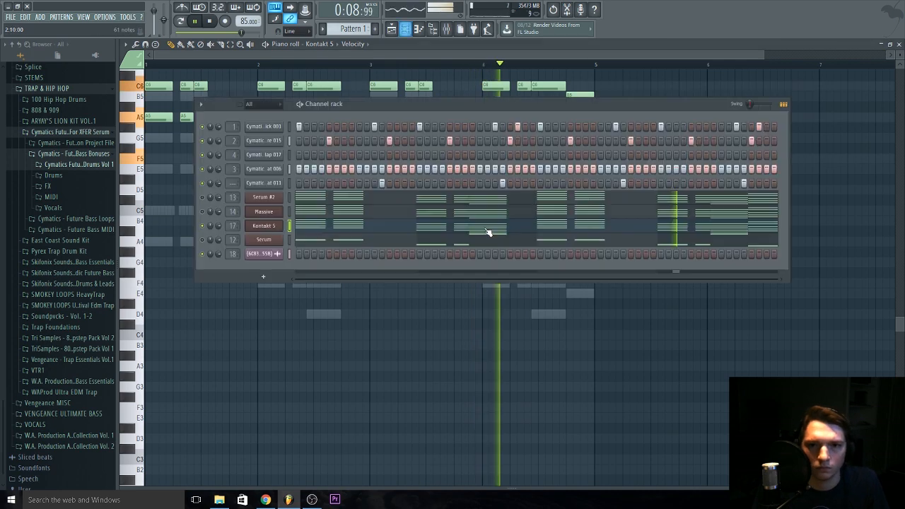
Audition Tonewheel Organ C3 and other Vintage Organs instruments in Kontakt, return to Tonewheel Organ B3, and stop playback.
click(277, 237)
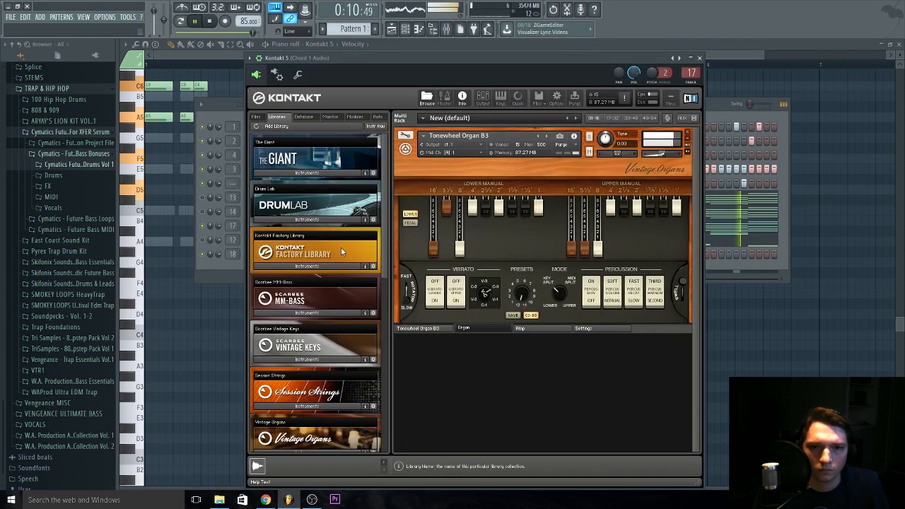
click(547, 136)
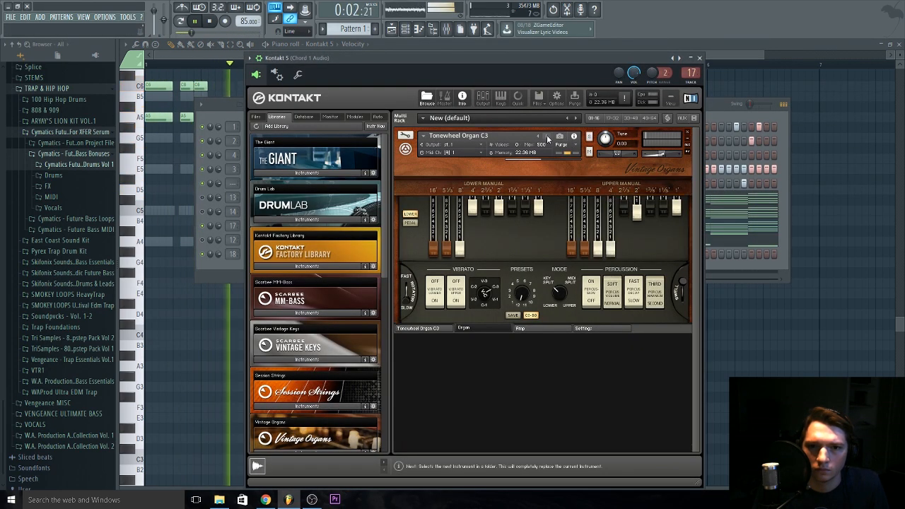
click(546, 136)
click(546, 136)
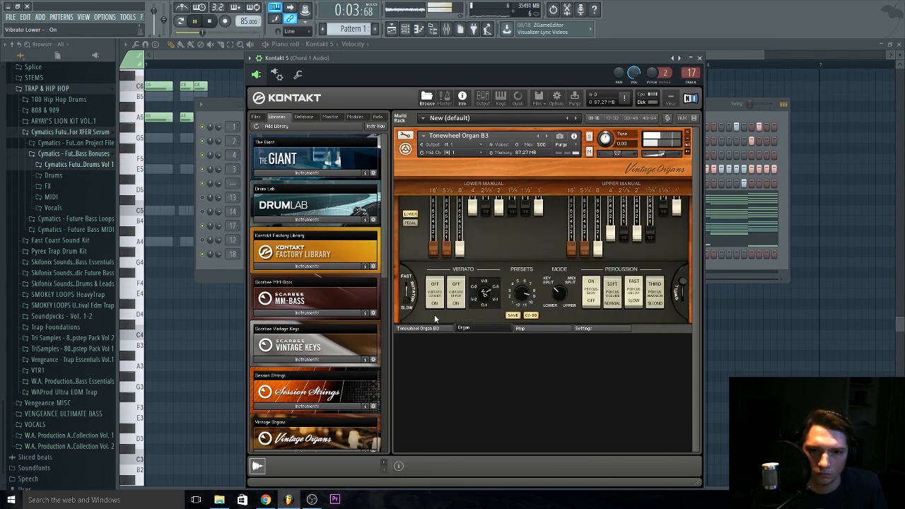
click(218, 26)
During playback, unmute Serum #2, Massive and Serum, and raise Chord 2 Audio to -7.0 dB and Chord 1 Audio to about -2.2 dB.
key(F6)
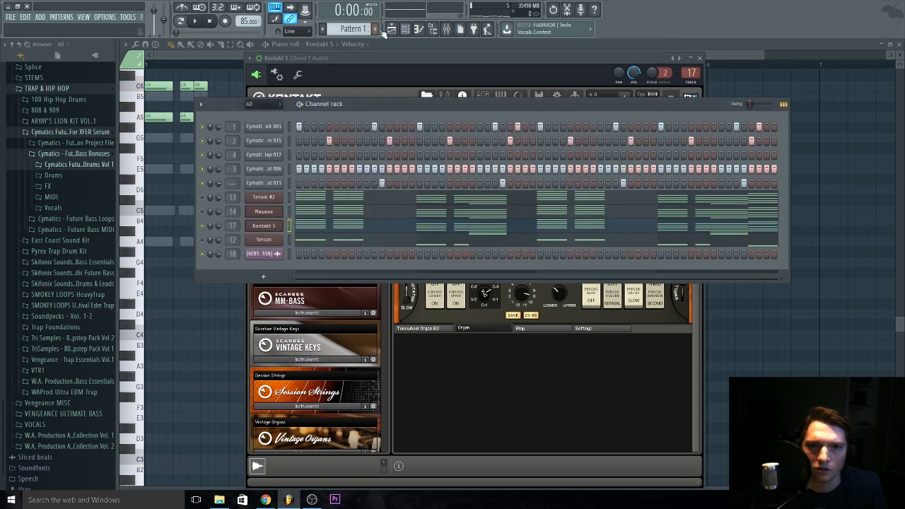
click(446, 29)
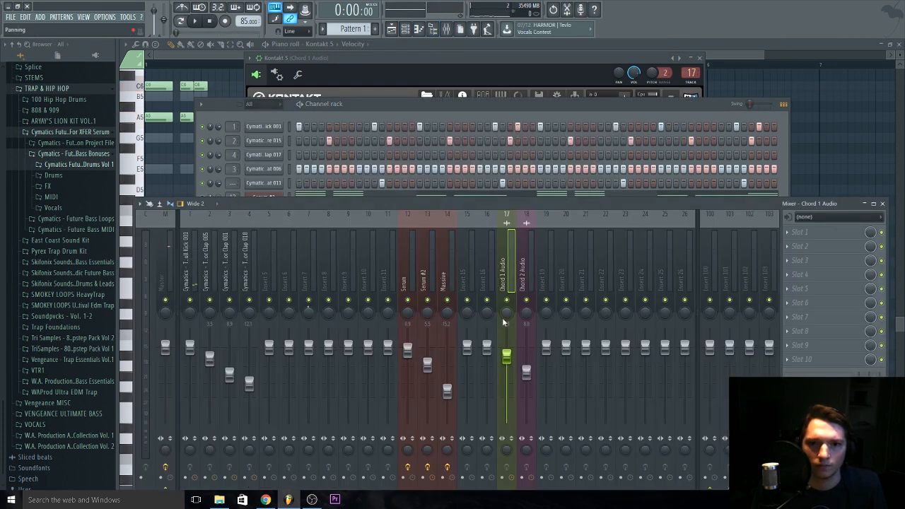
key(space)
key(F6)
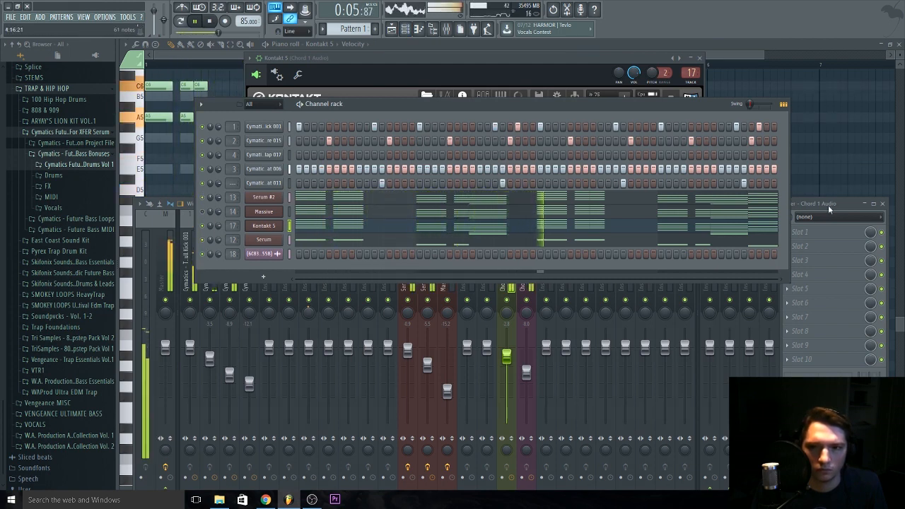
click(560, 396)
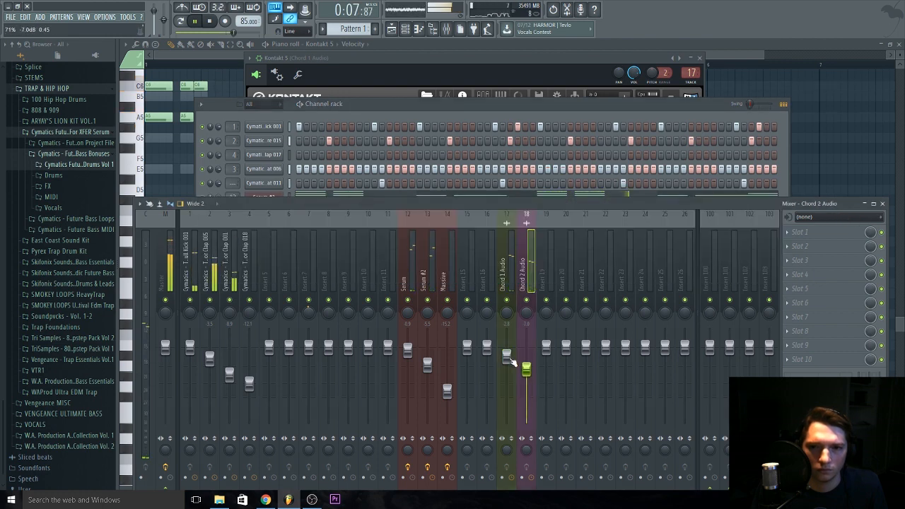
click(350, 115)
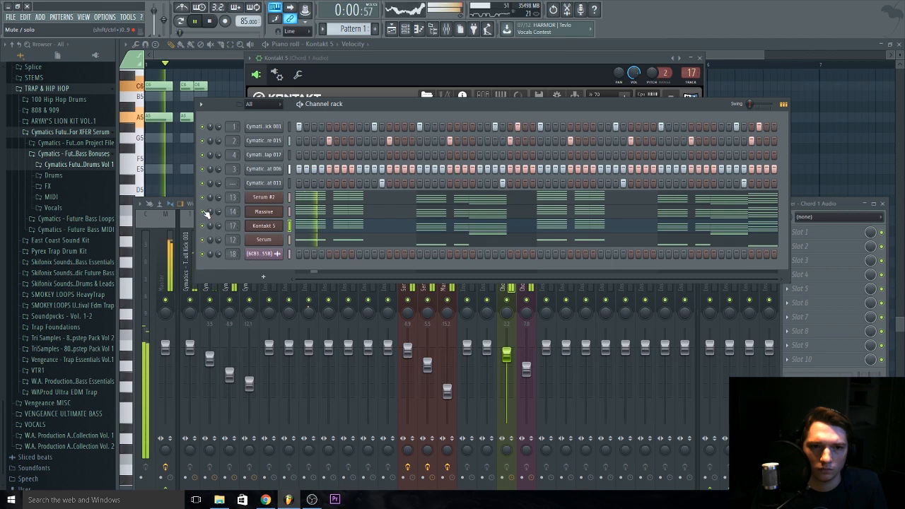
Lower the Serum mixer fader to about -6.8 dB and the Serum #2 fader to about -12.3 dB, and stop playback.
click(451, 382)
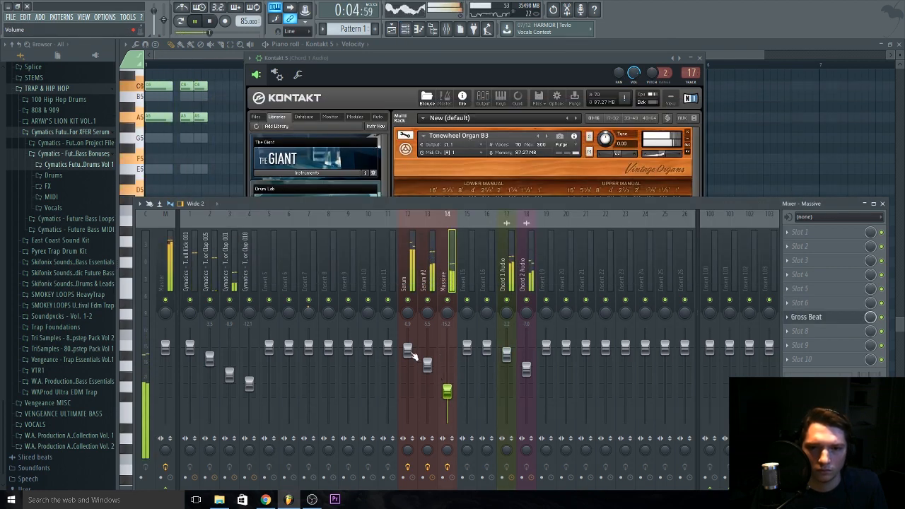
drag(409, 351, 427, 381)
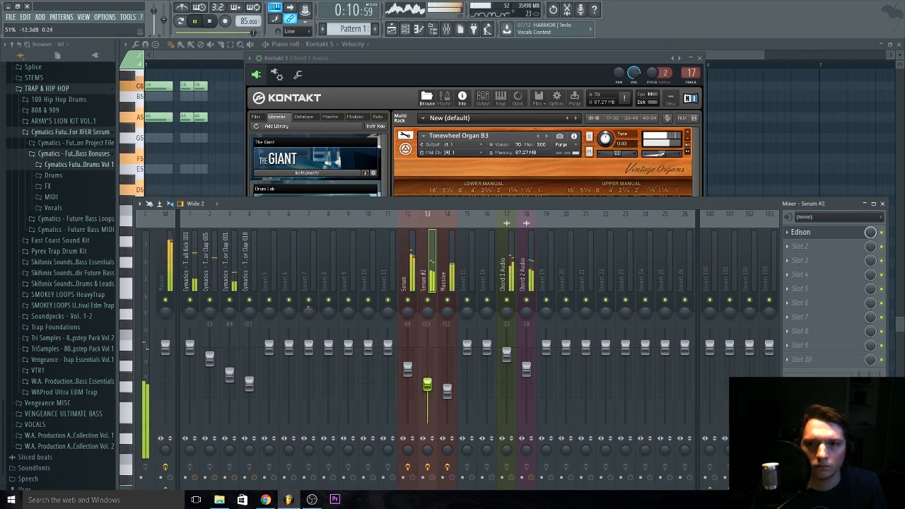
key(space)
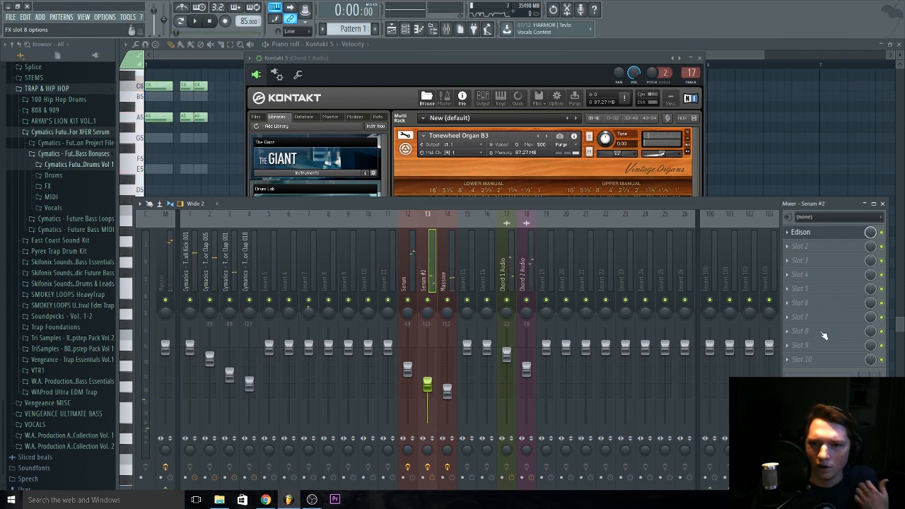
Add Gross Beat to effect slot 10 of the Serum #2 mixer track and load its Sidechain volume preset.
click(810, 360)
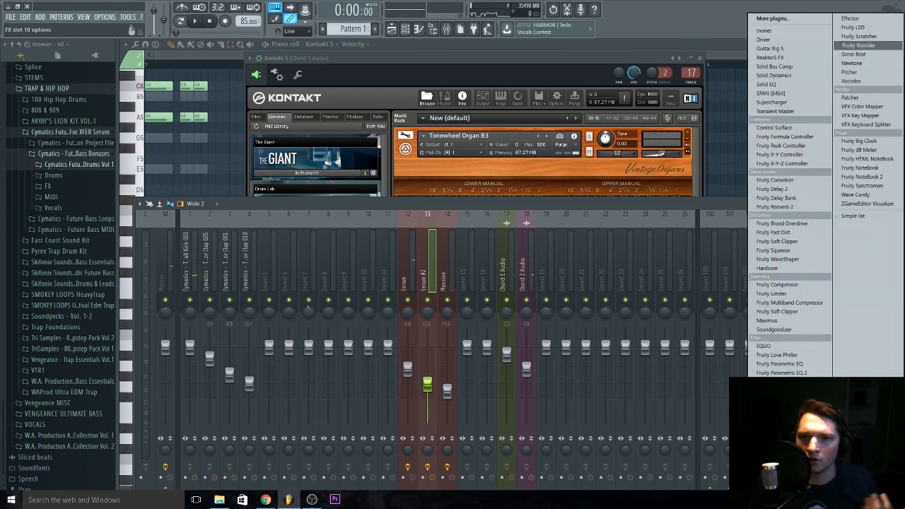
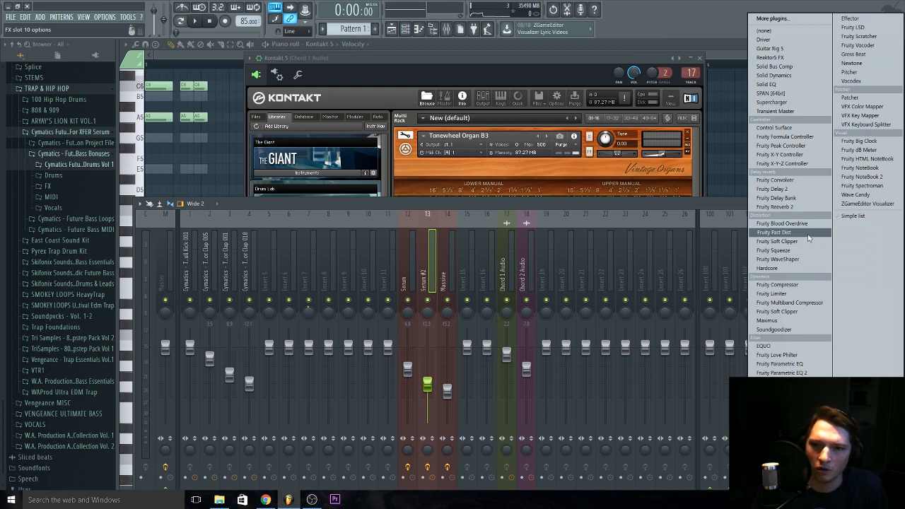
click(853, 54)
click(128, 89)
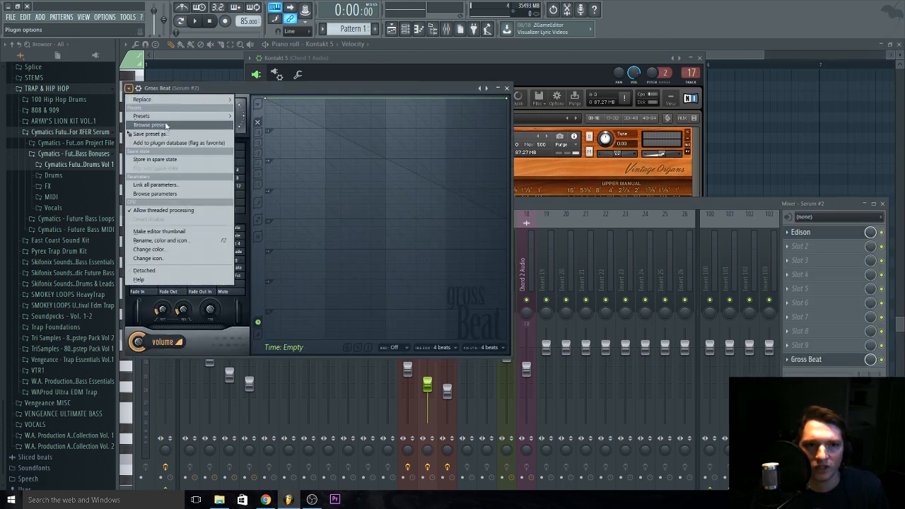
click(253, 170)
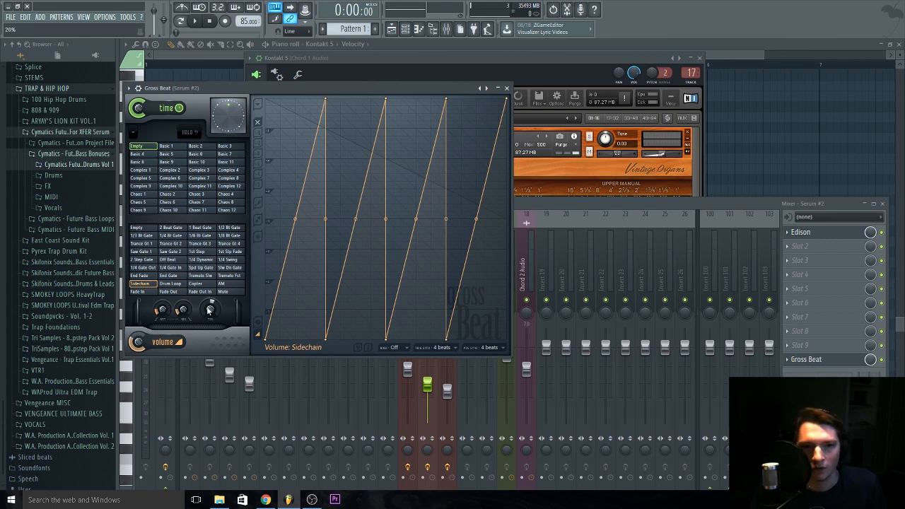
Play the pattern, lower the Serum #2 mixer fader to about -12.7 dB, and stop playback.
key(space)
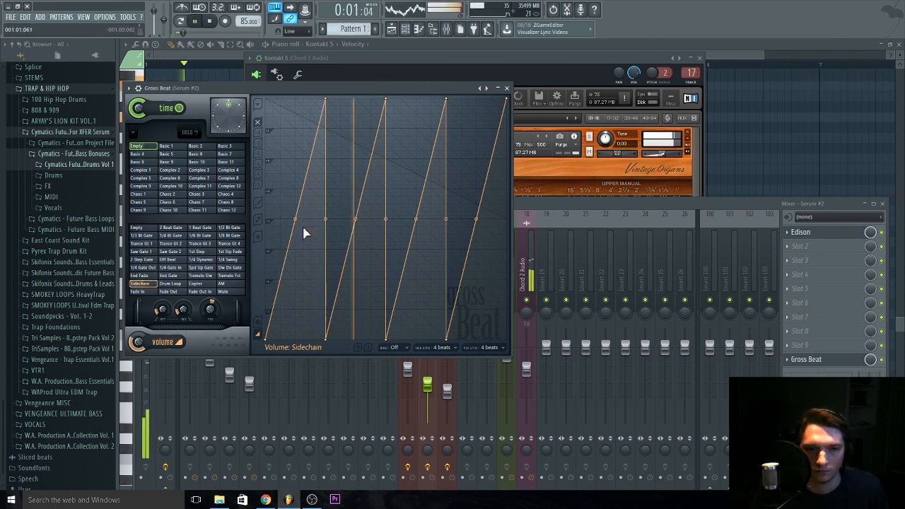
click(584, 204)
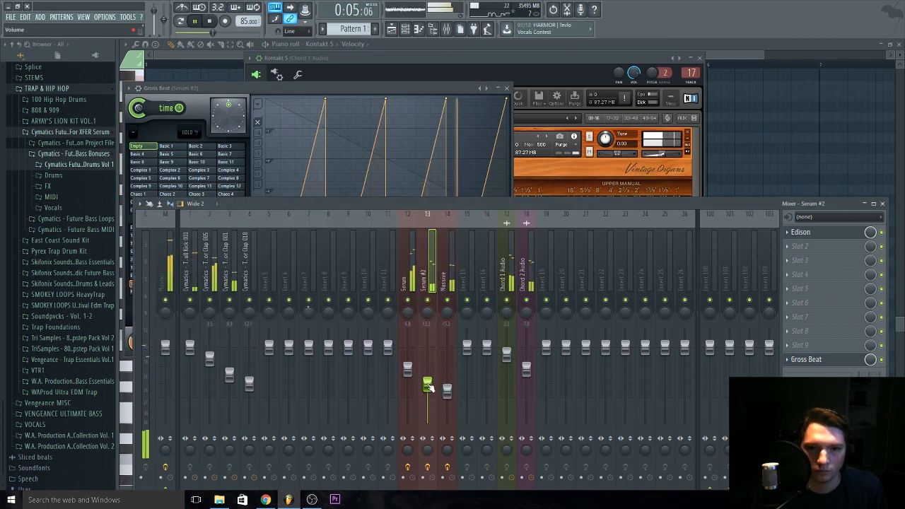
drag(427, 382, 427, 386)
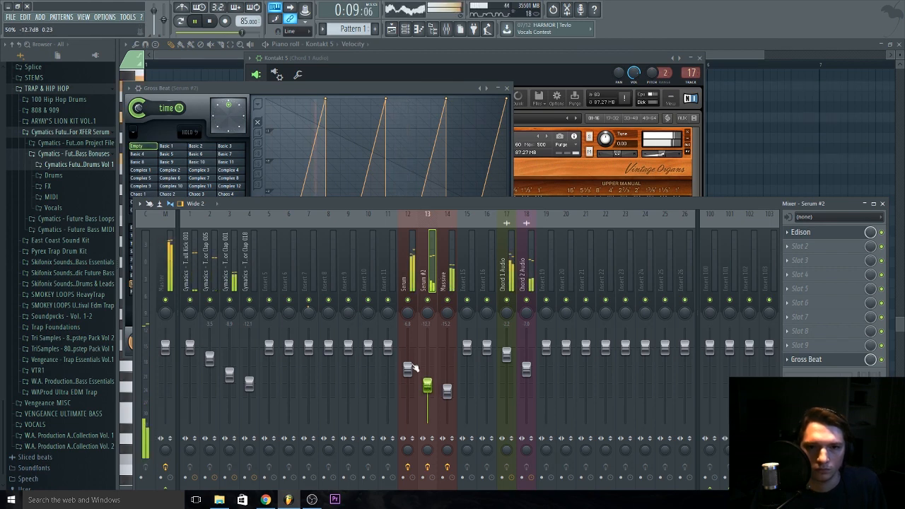
key(space)
Route the selected Kontakt 5 channel to mixer Insert 15.
key(F6)
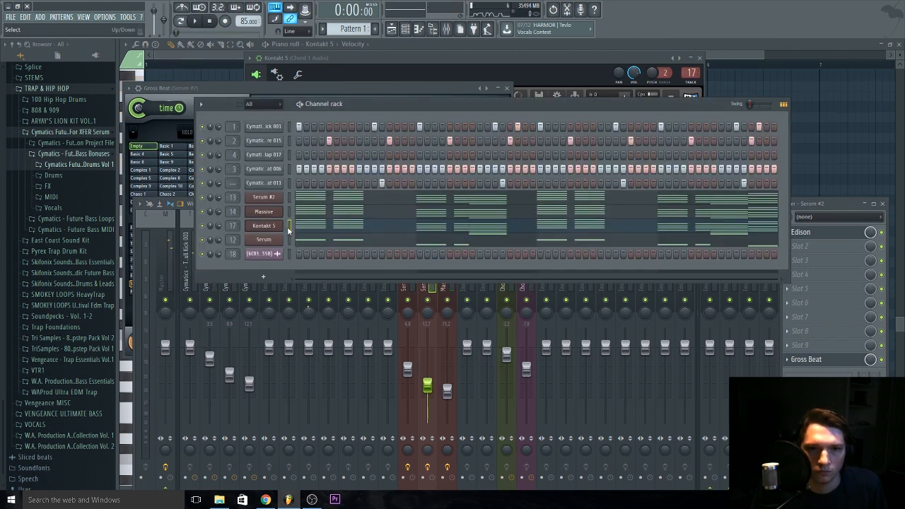
key(F6)
right_click(471, 290)
mouse_move(502, 289)
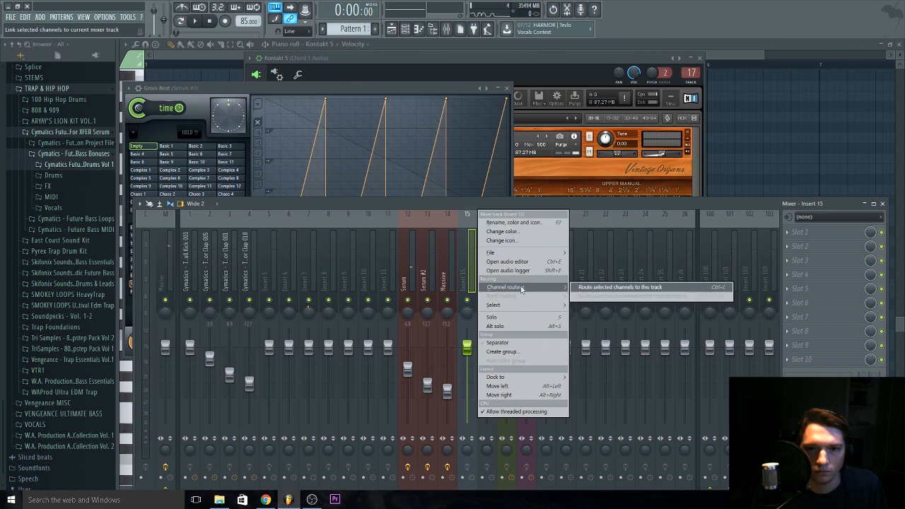
click(622, 288)
Copy the Gross Beat effect from the Massive mixer track onto the Kontakt 5 track.
click(440, 287)
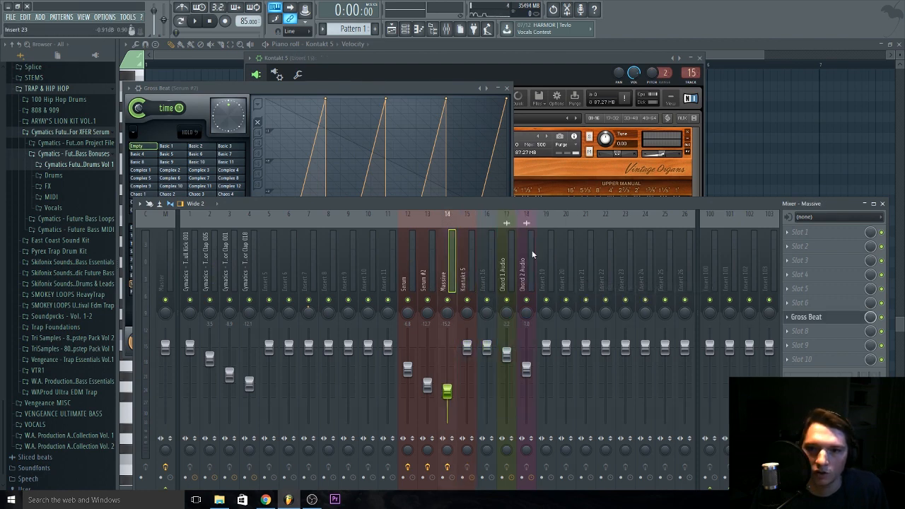
click(789, 319)
click(789, 318)
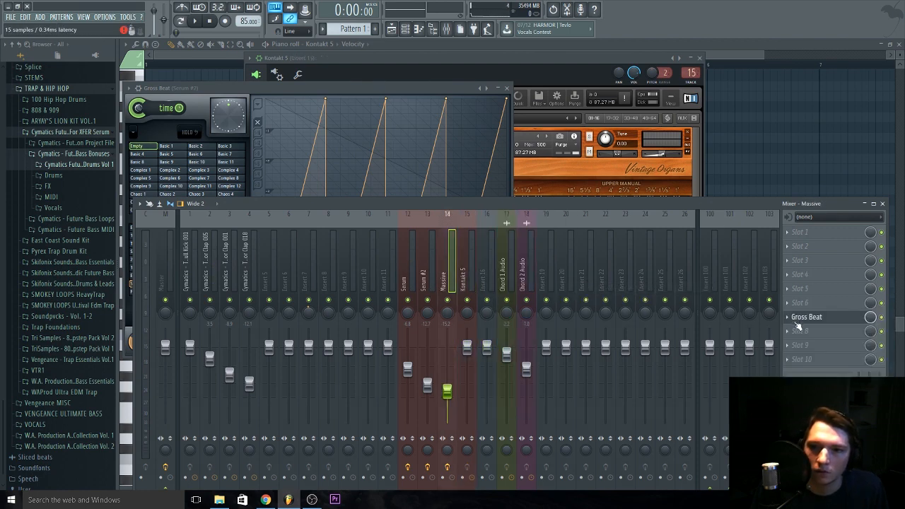
click(789, 319)
drag(811, 318, 470, 285)
During playback, raise the Massive fader to about -11.8 dB and lower the Kontakt 5 fader to about -6.1 dB.
key(space)
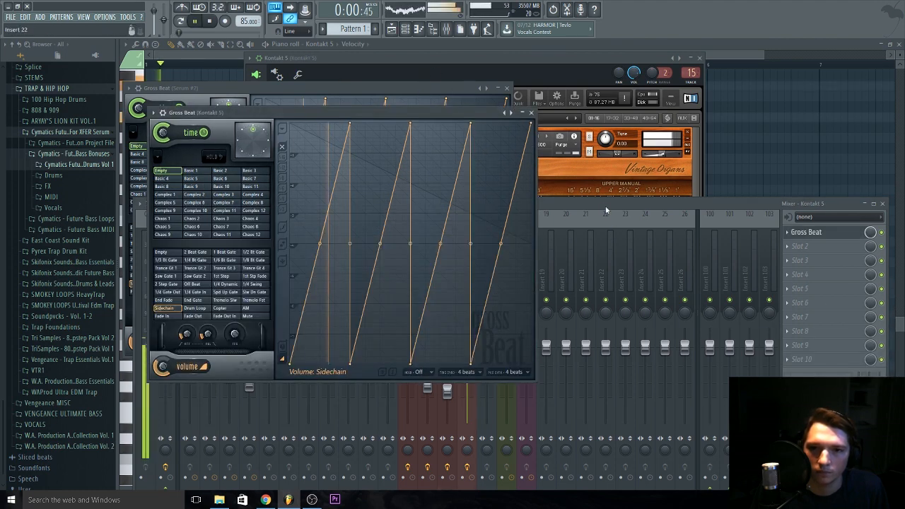
click(558, 276)
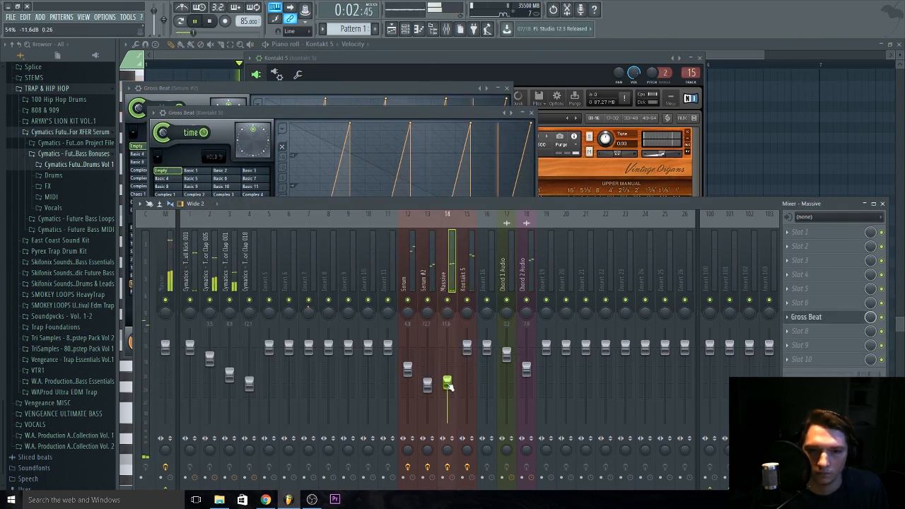
click(447, 389)
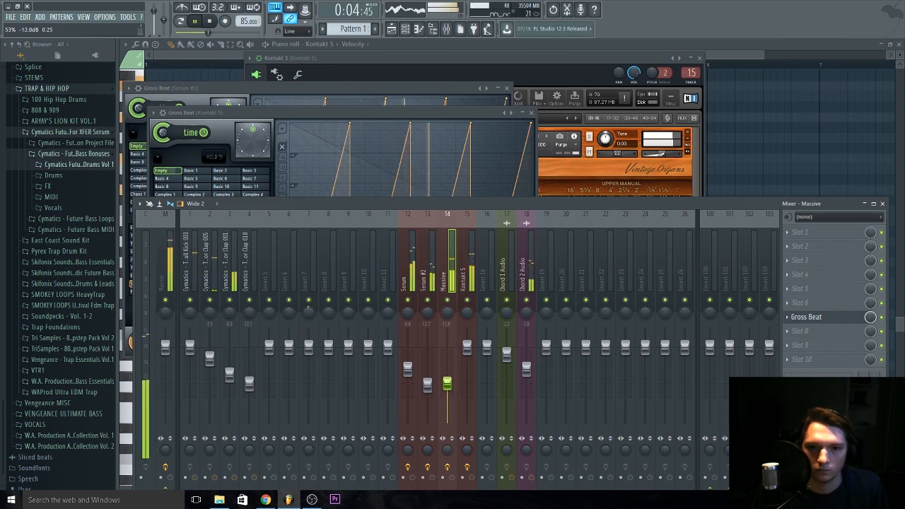
drag(446, 384, 447, 383)
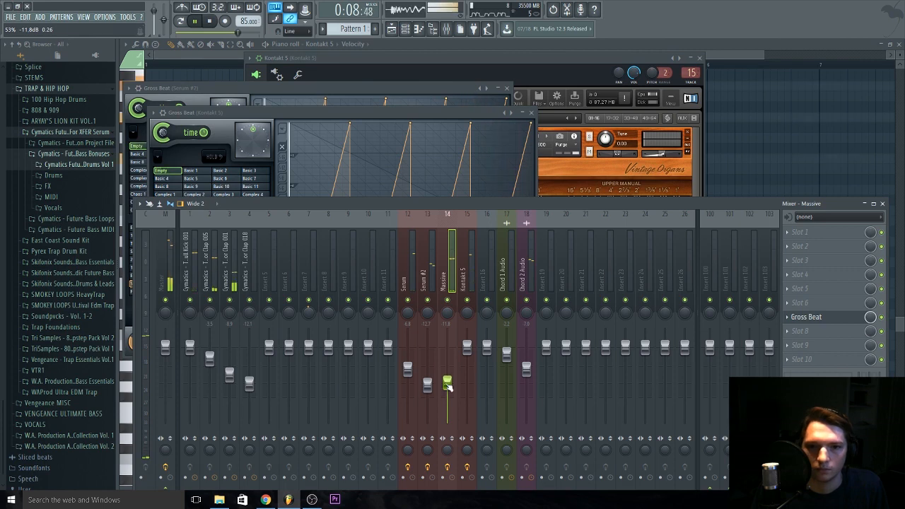
drag(466, 346, 466, 367)
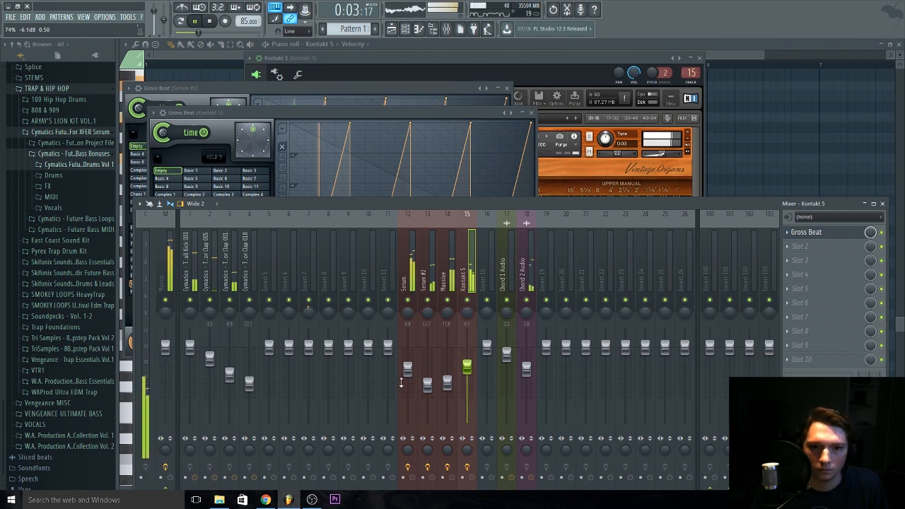
Solo Serum #2 to audition it, restore all channels, listen to the full mix with the mixer shown, and stop playback.
key(F6)
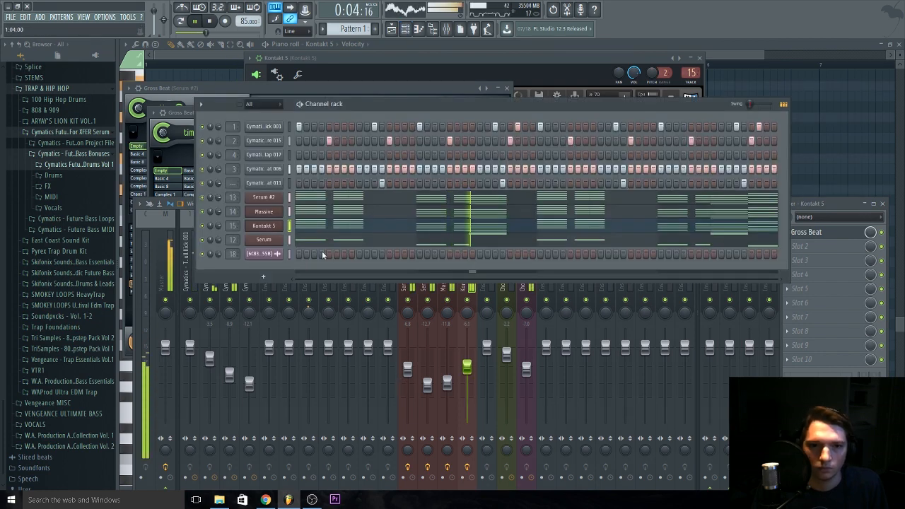
right_click(203, 198)
click(215, 202)
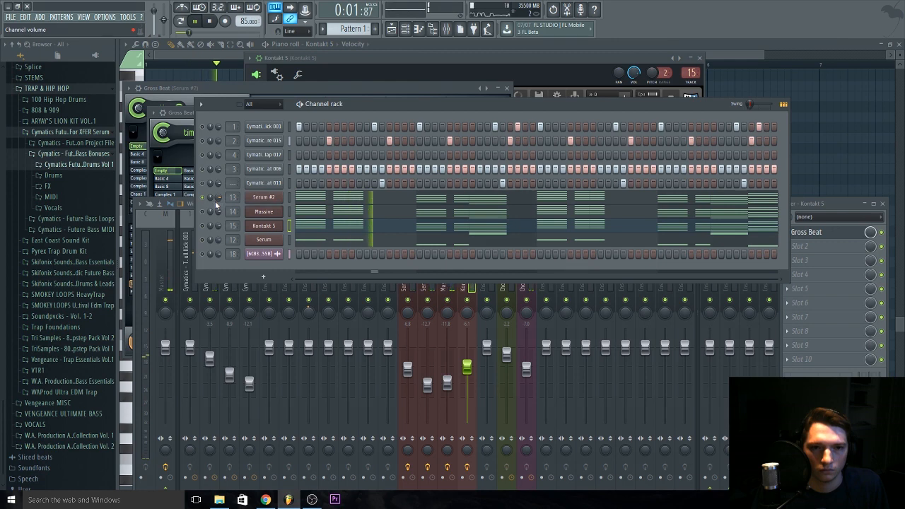
right_click(202, 197)
click(215, 203)
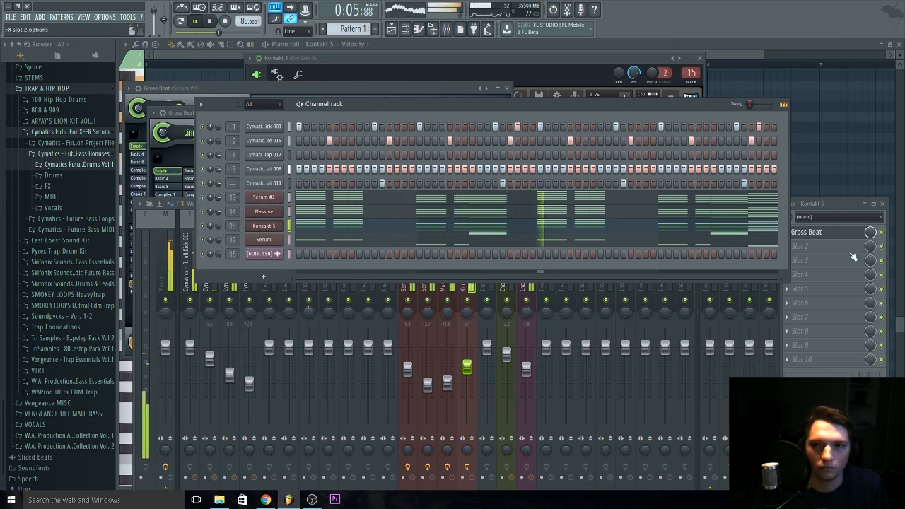
click(838, 201)
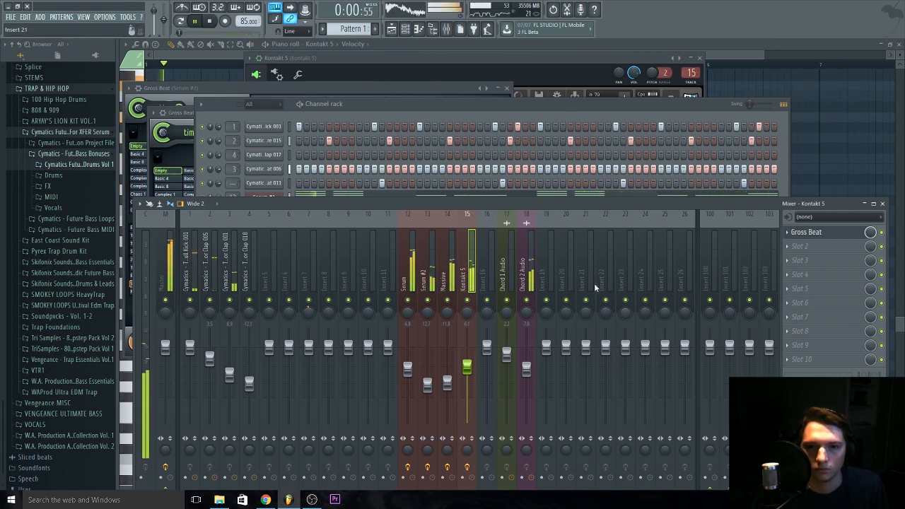
key(space)
Examine the playlist's clips and the channel rack's filter groups to check which audio channels are present.
drag(351, 59, 357, 79)
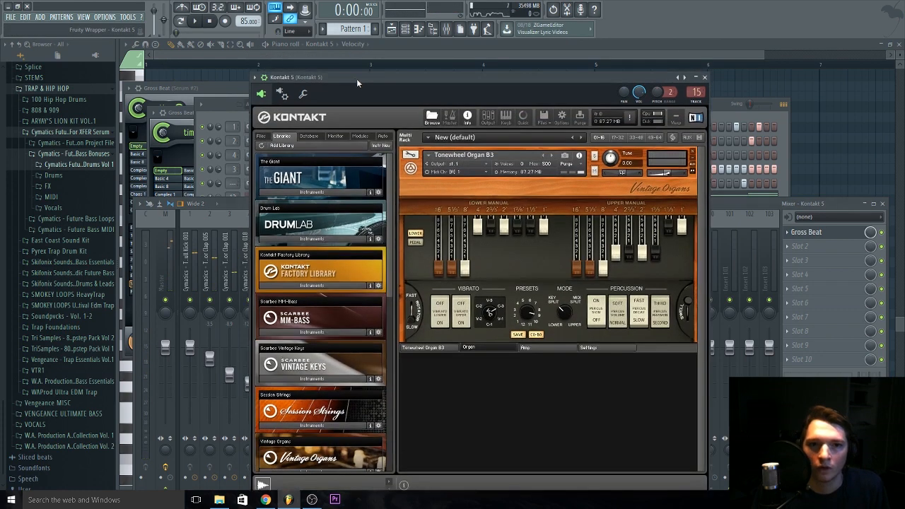
click(330, 55)
key(F5)
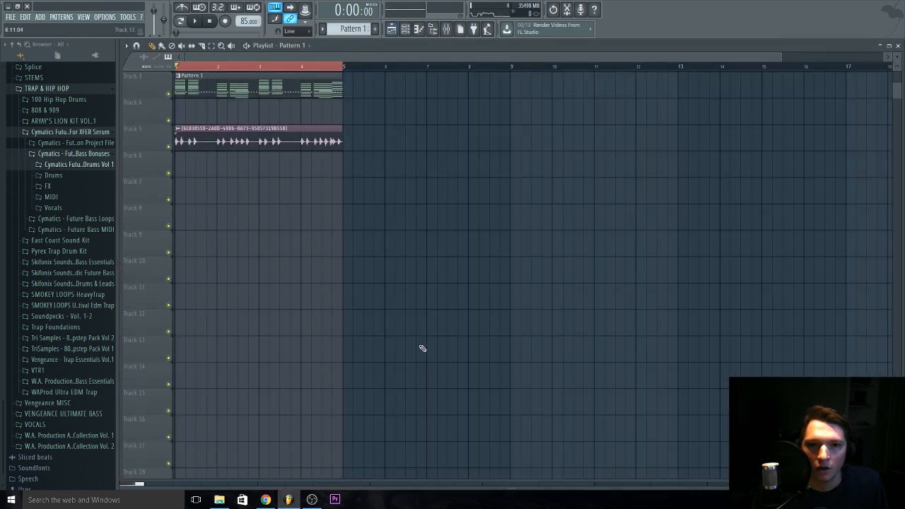
scroll(329, 289, up, 2)
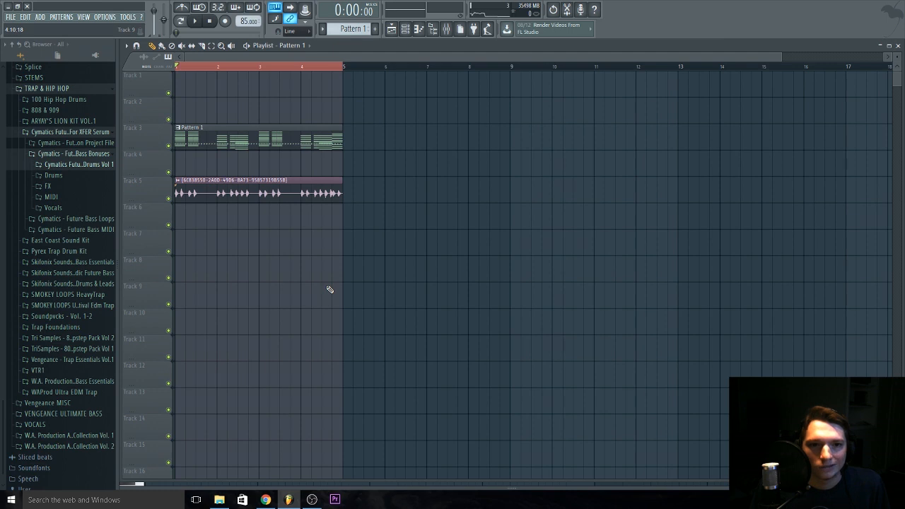
key(F6)
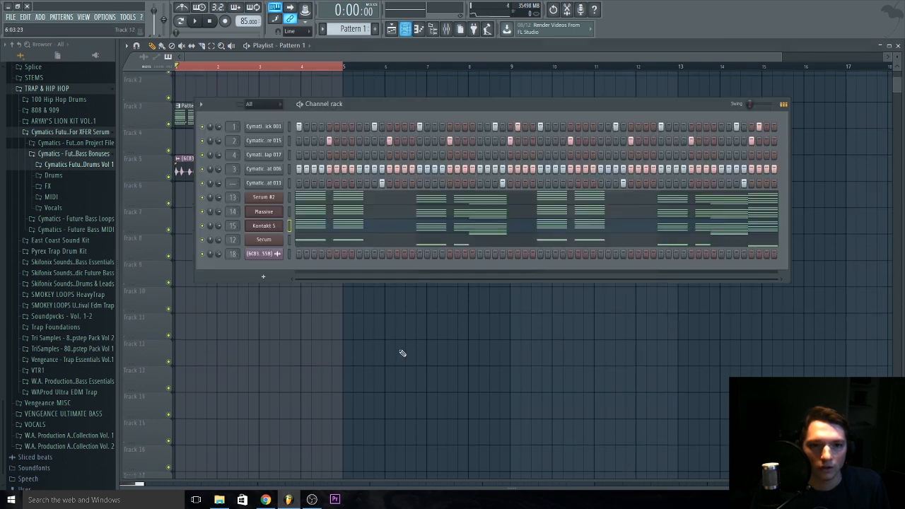
scroll(402, 354, down, 1)
click(252, 104)
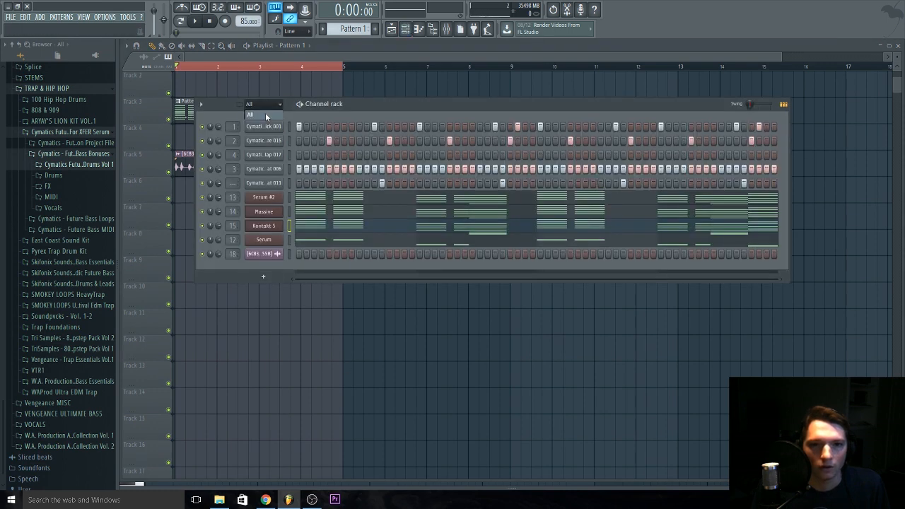
click(269, 117)
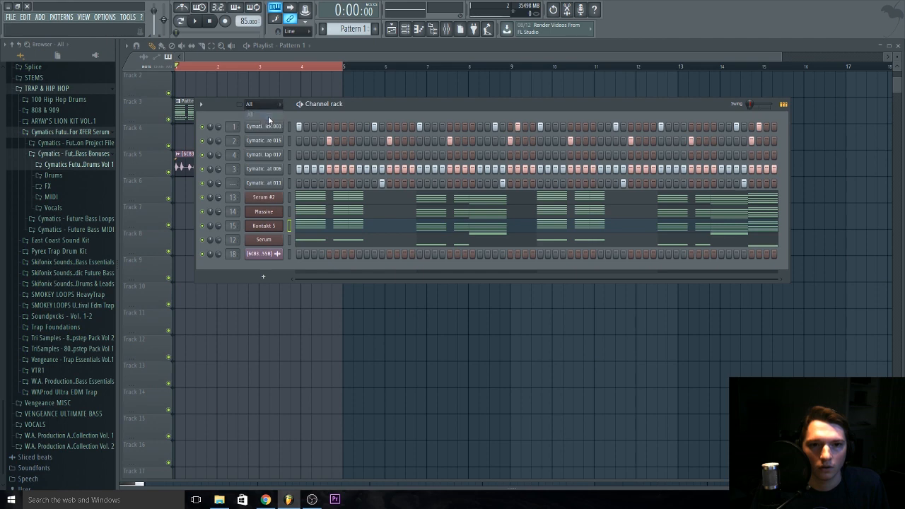
key(F6)
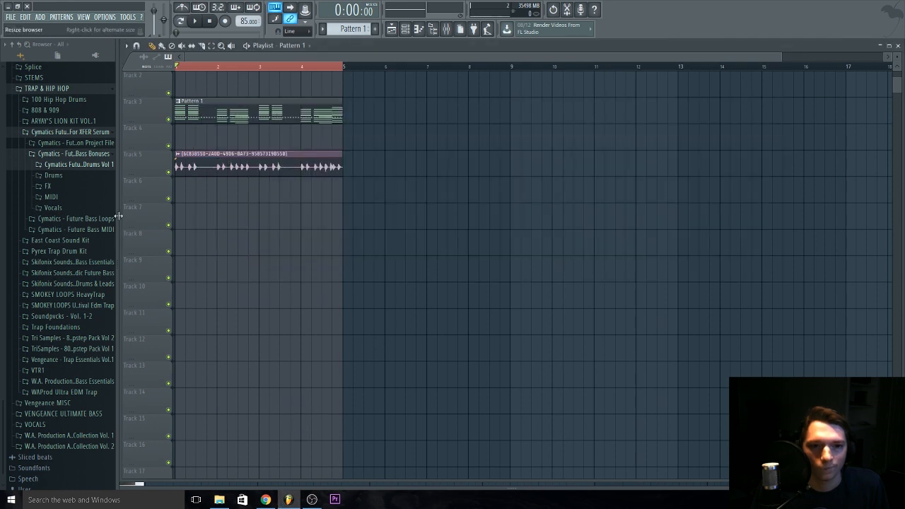
Place the {18B27F2E-5E5C-4392-B025-410D4DA4C559} recording from Recent files at the start of playlist Track 6 and briefly test playback.
scroll(4, 286, up, 10)
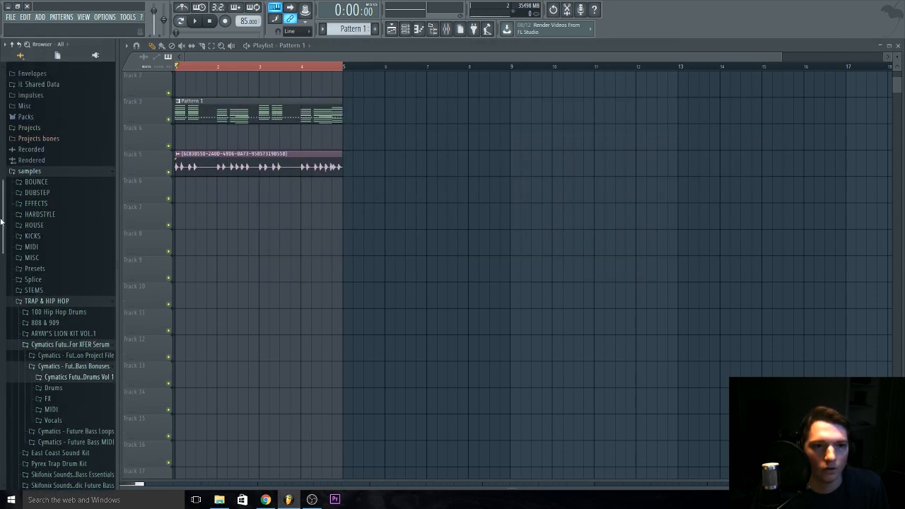
click(32, 81)
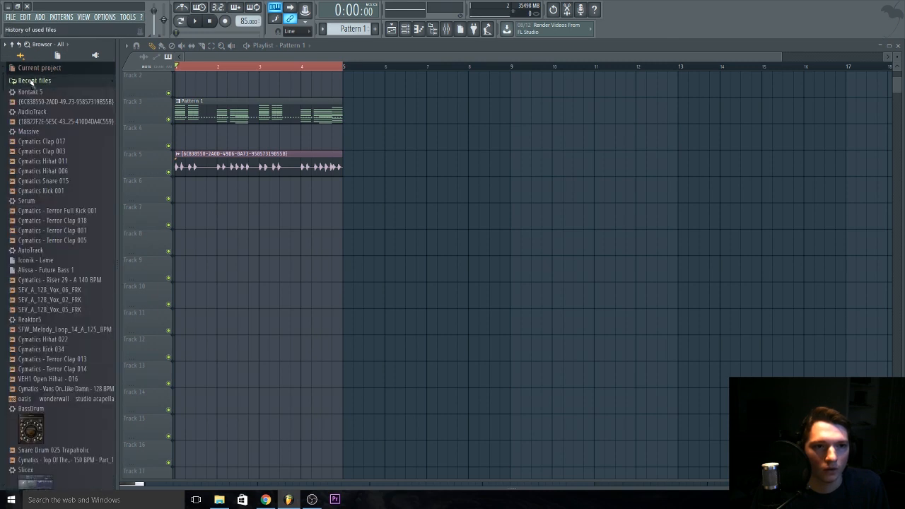
click(52, 122)
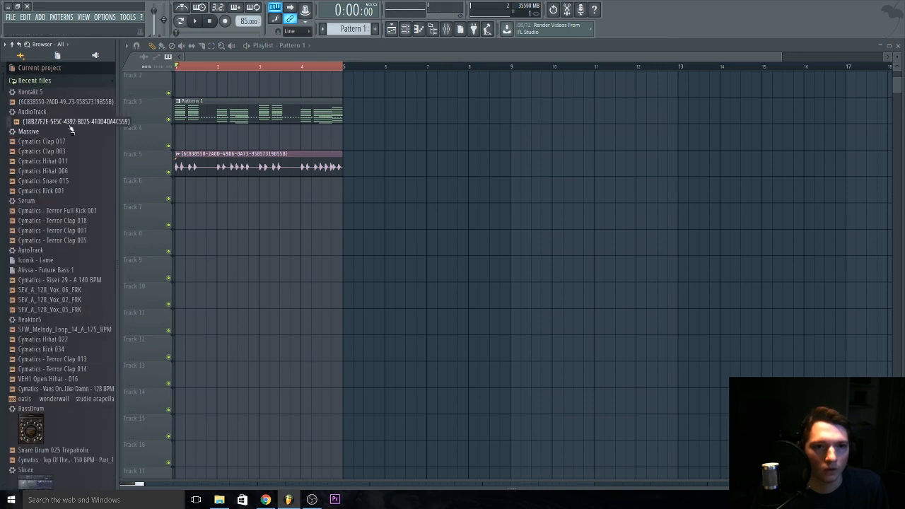
double_click(193, 168)
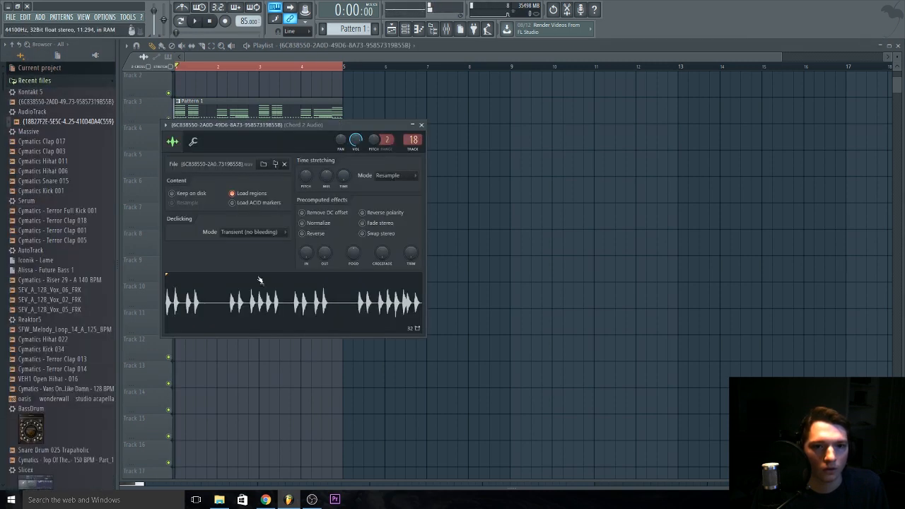
click(55, 123)
key(F6)
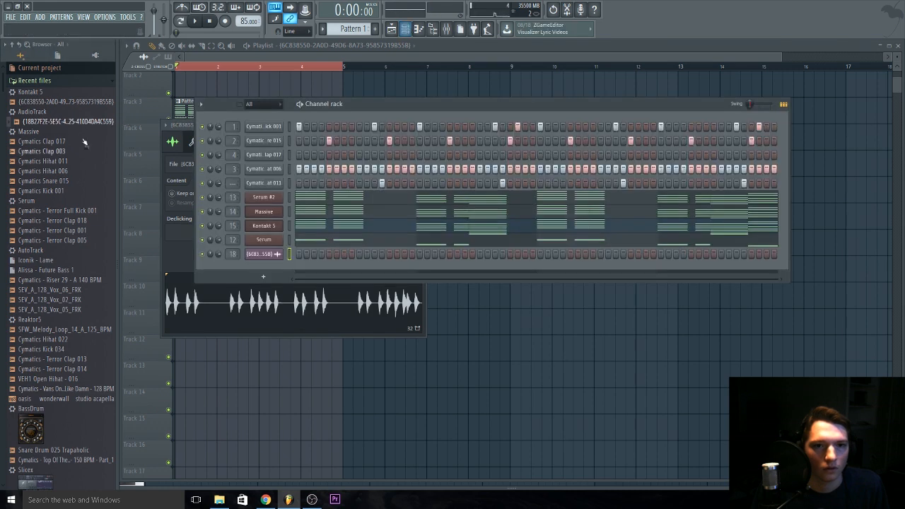
drag(61, 119, 177, 185)
key(space)
key(space)
Show all channels in the channel rack and delete every Serum #2 note in Pattern 1.
key(F6)
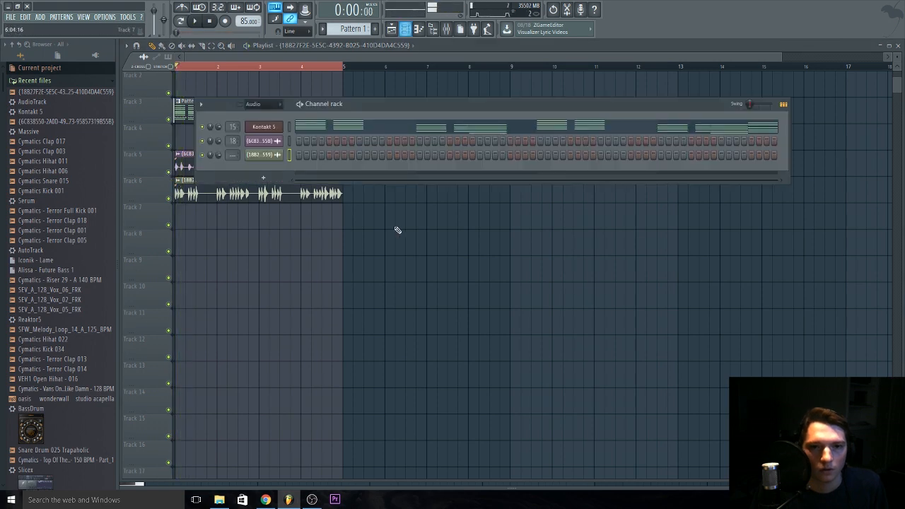
click(258, 114)
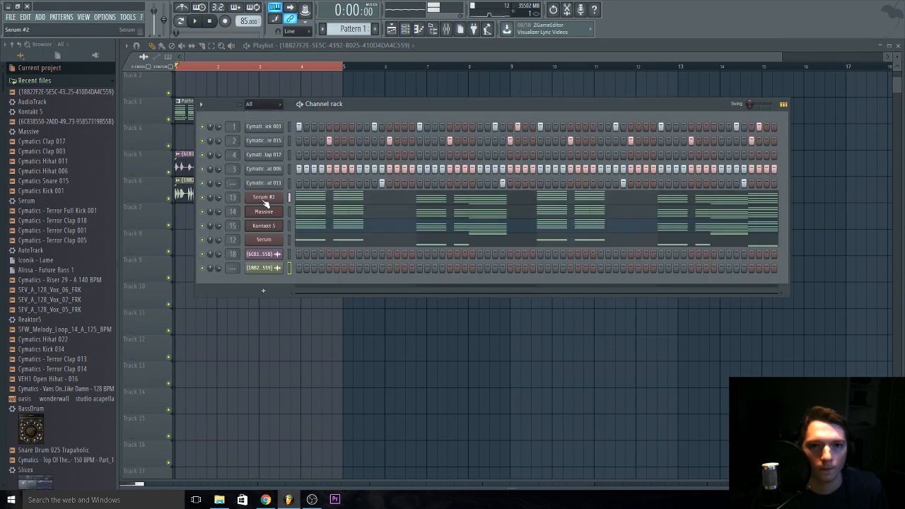
click(310, 199)
drag(630, 398, 1, 4)
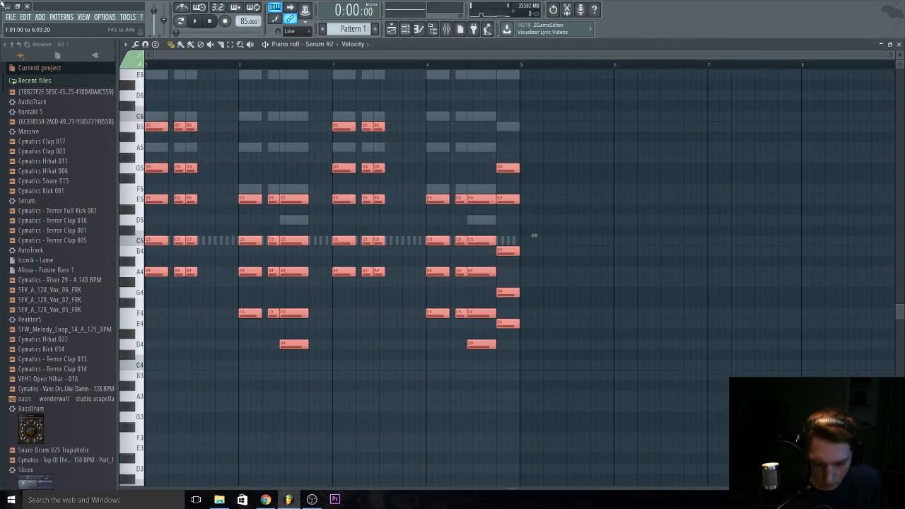
key(Delete)
key(F5)
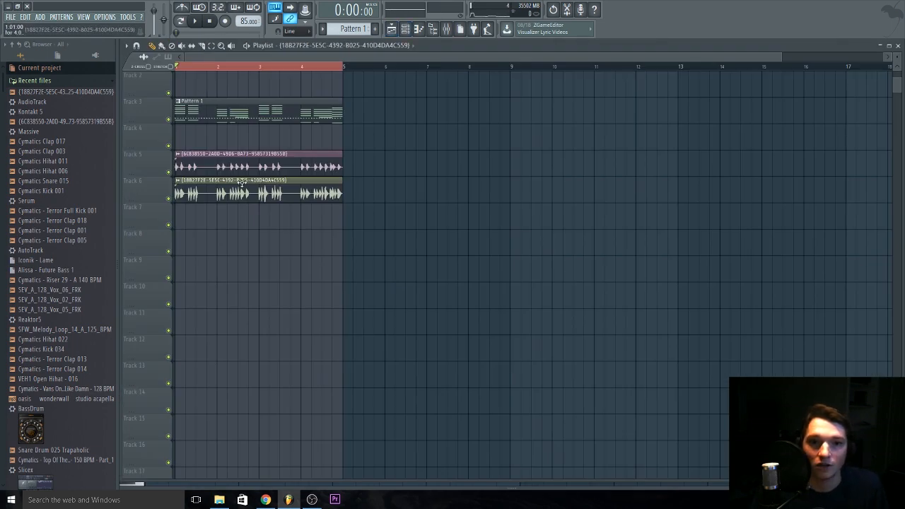
During playback, route the {18B27F2E-5E5C-4392-B025-410D4DA4C559} audio channel on Track 6 to the Chord 1 Audio mixer track 17.
key(space)
double_click(269, 186)
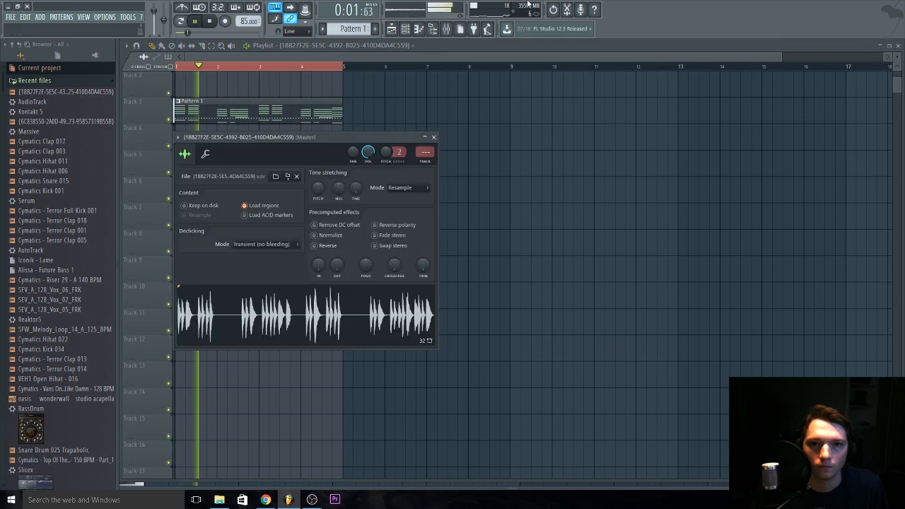
key(F9)
right_click(510, 274)
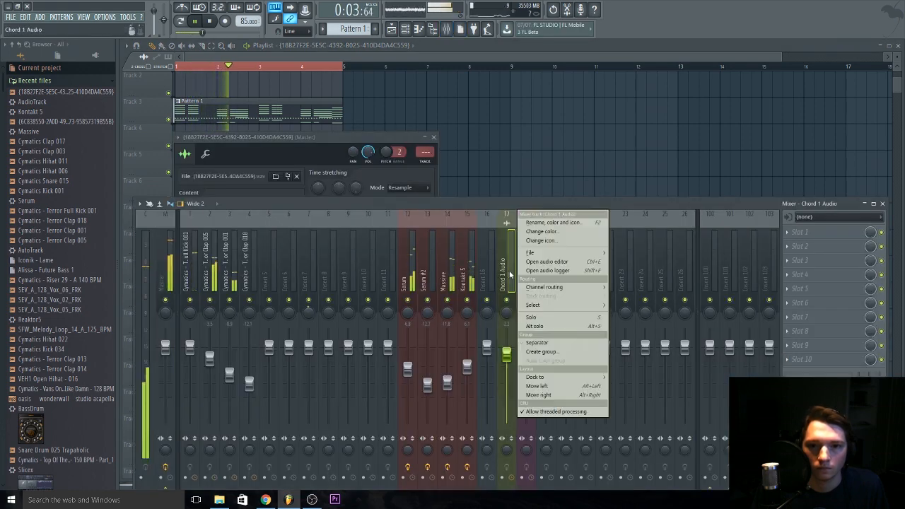
click(640, 286)
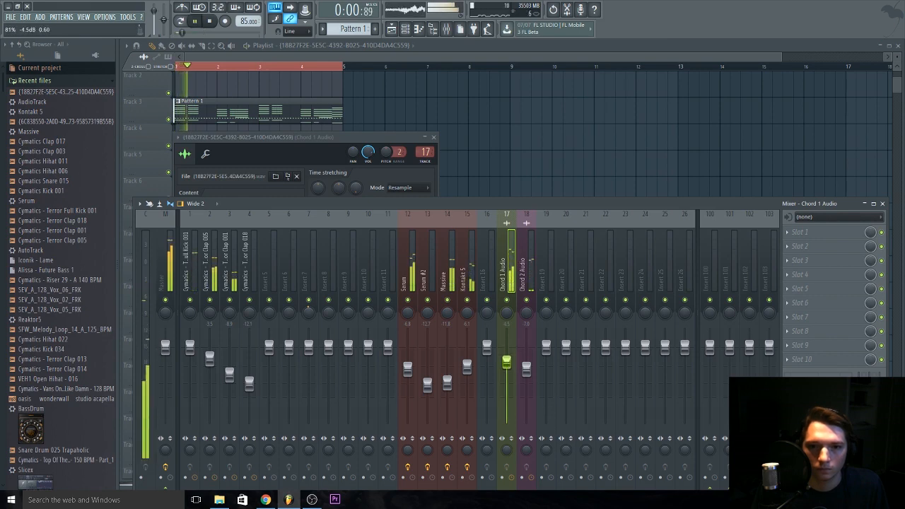
Lower the Chord 1 Audio fader to about -4.3 dB, soloing Chord 1 and Chord 2 Audio to compare, then restore all channels and stop playback.
drag(506, 354, 508, 365)
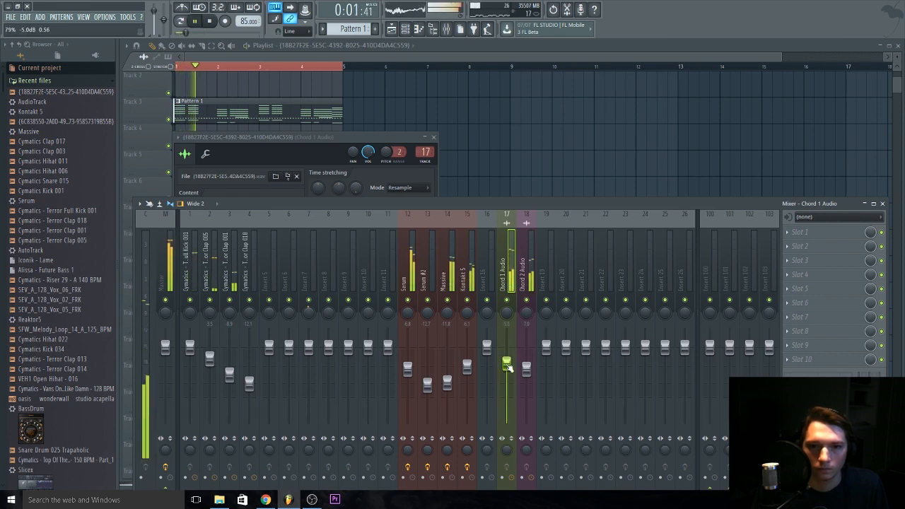
right_click(506, 301)
right_click(526, 302)
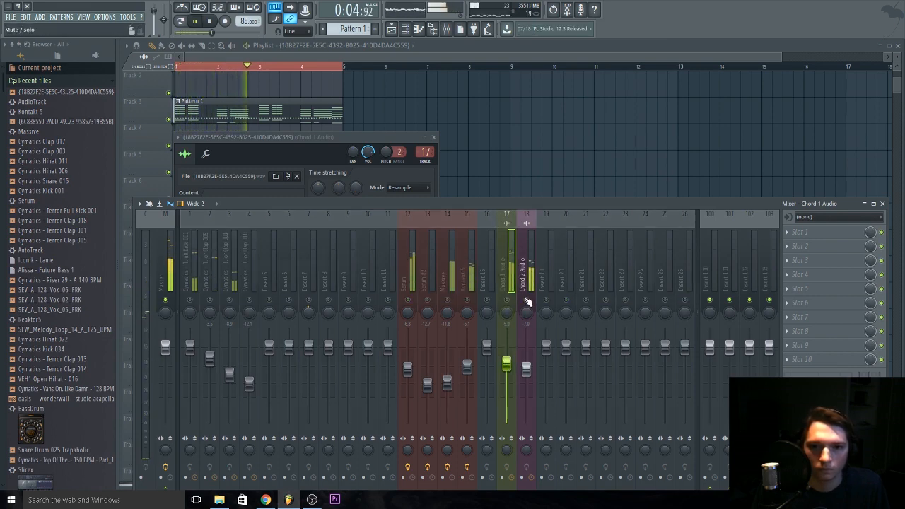
right_click(507, 302)
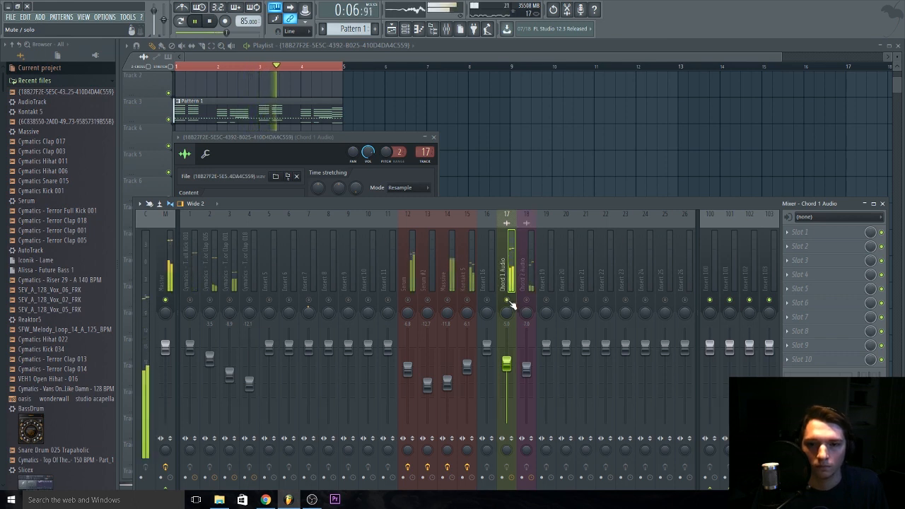
right_click(508, 299)
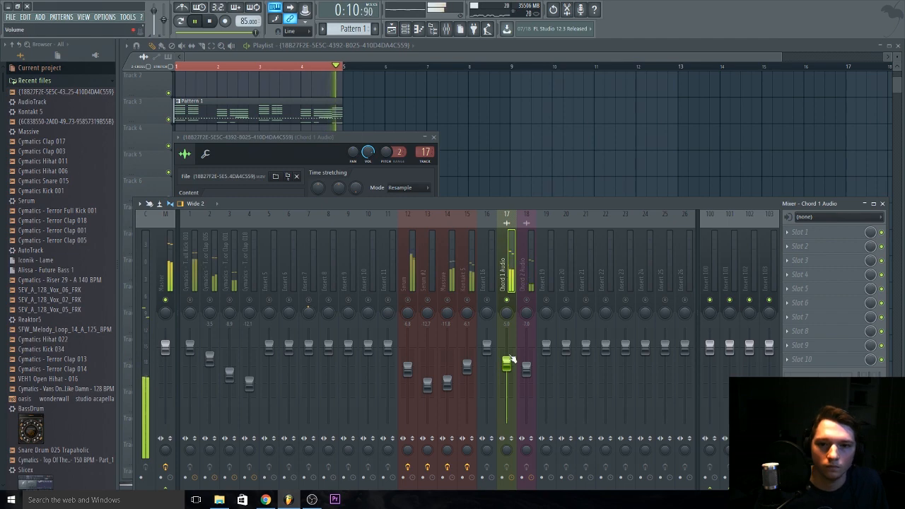
drag(508, 363, 509, 360)
key(space)
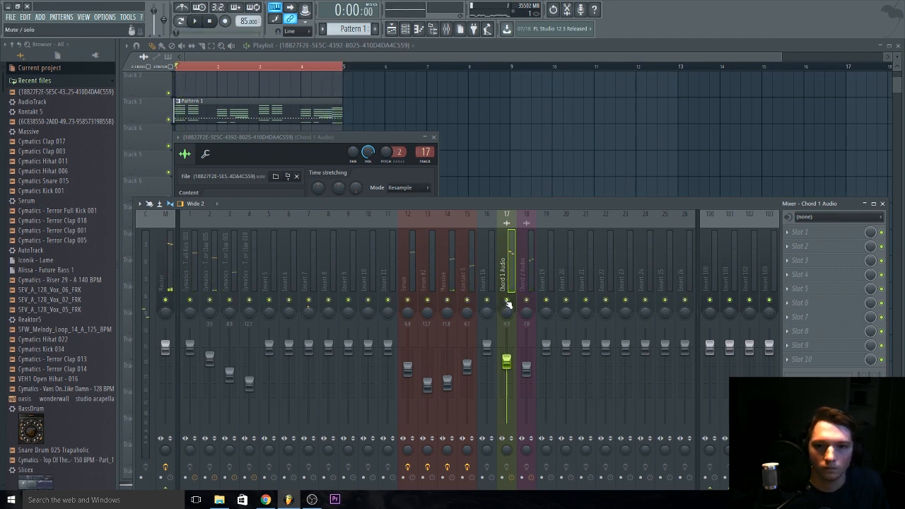
Listen to the full mix without Serum #2's notes while reviewing the playlist, mixer and channel rack, then hide the mixer.
key(space)
click(501, 190)
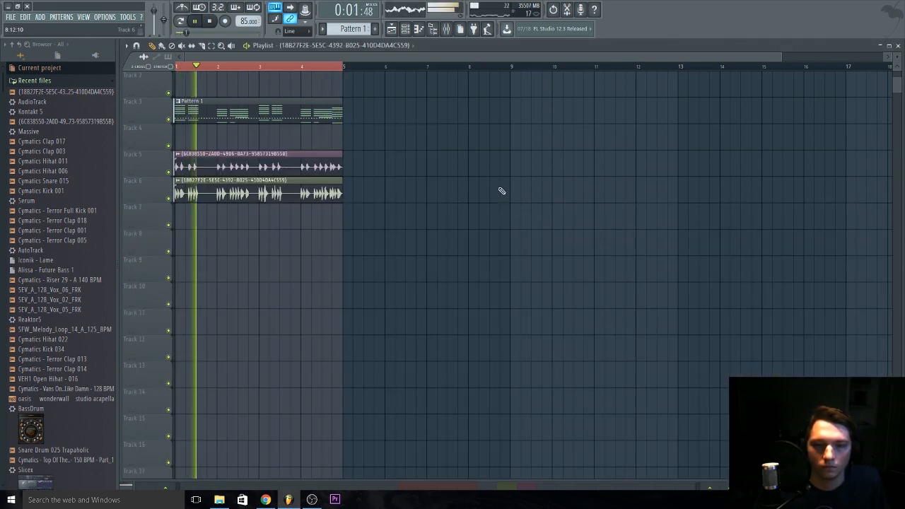
click(447, 29)
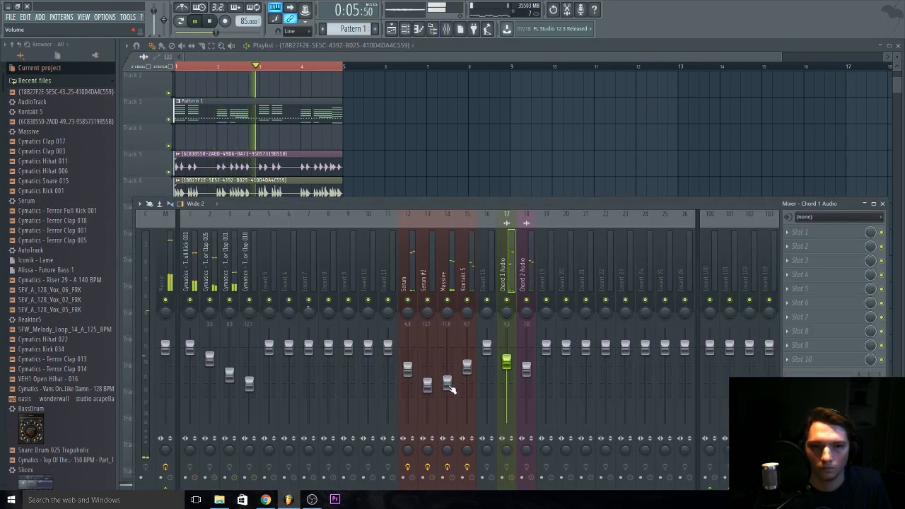
key(F6)
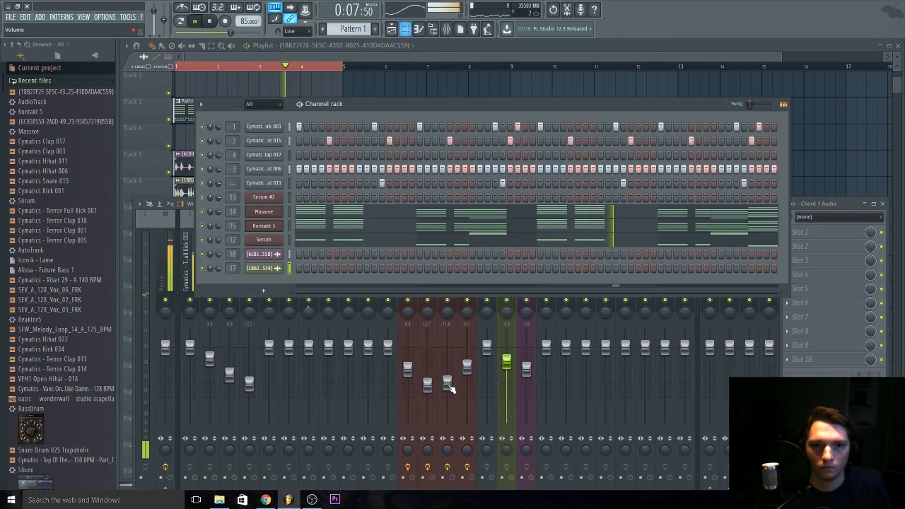
key(space)
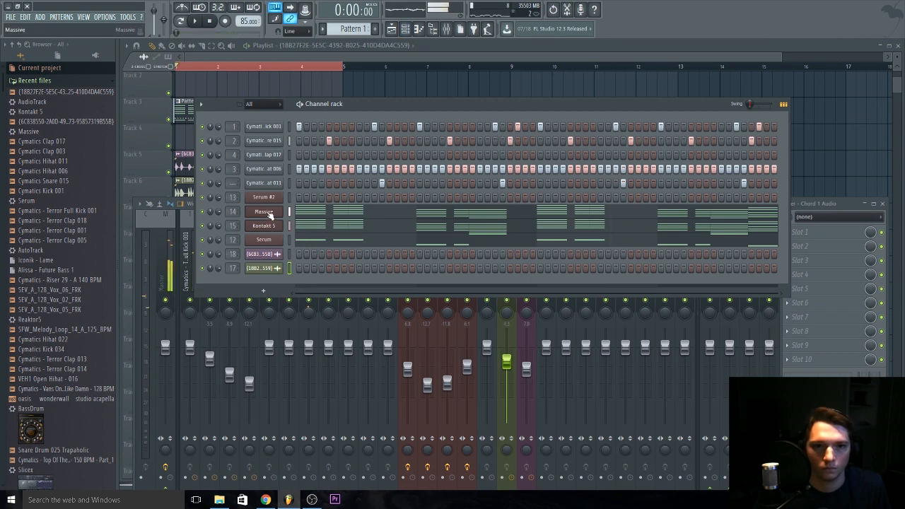
key(space)
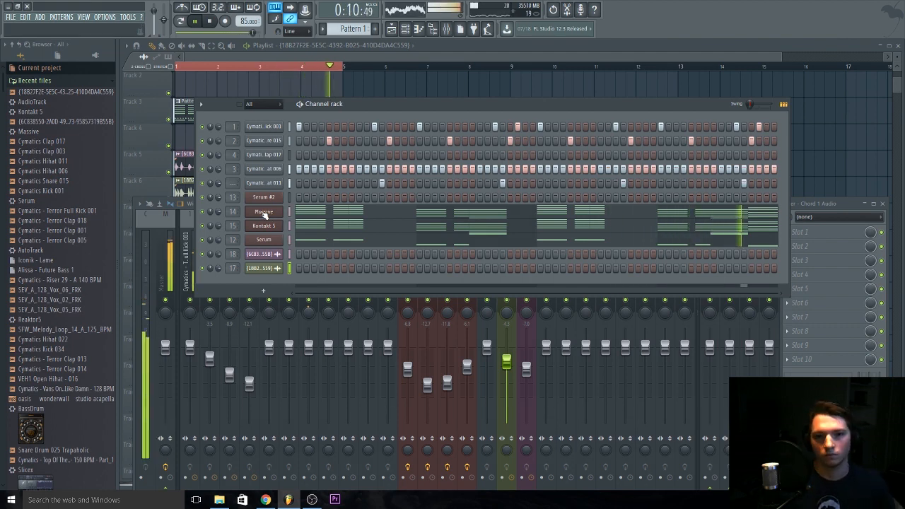
key(space)
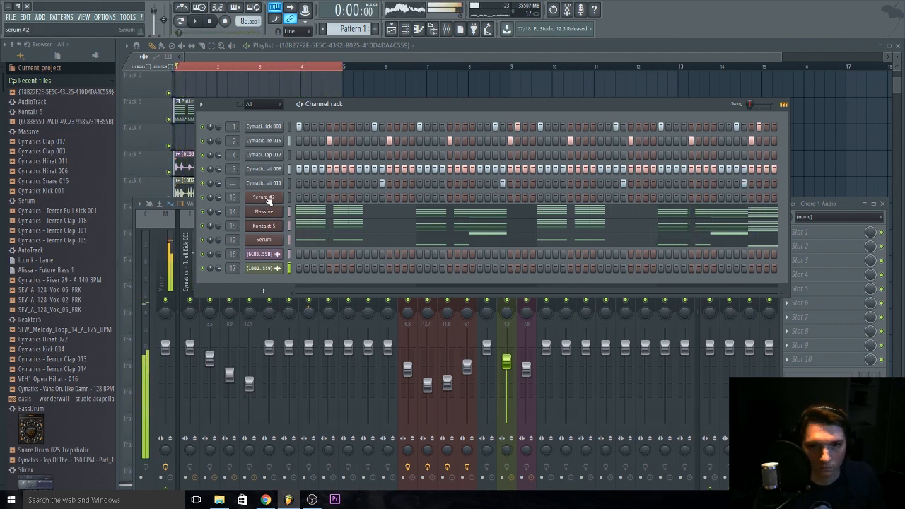
key(F9)
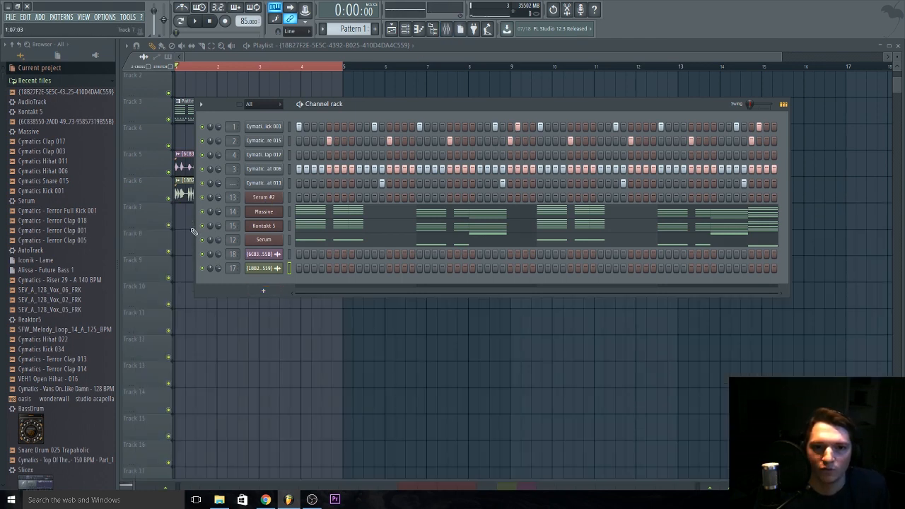
Insert a second Kontakt 5 channel and load the Band category's Alto Saxophone from its database.
right_click(265, 257)
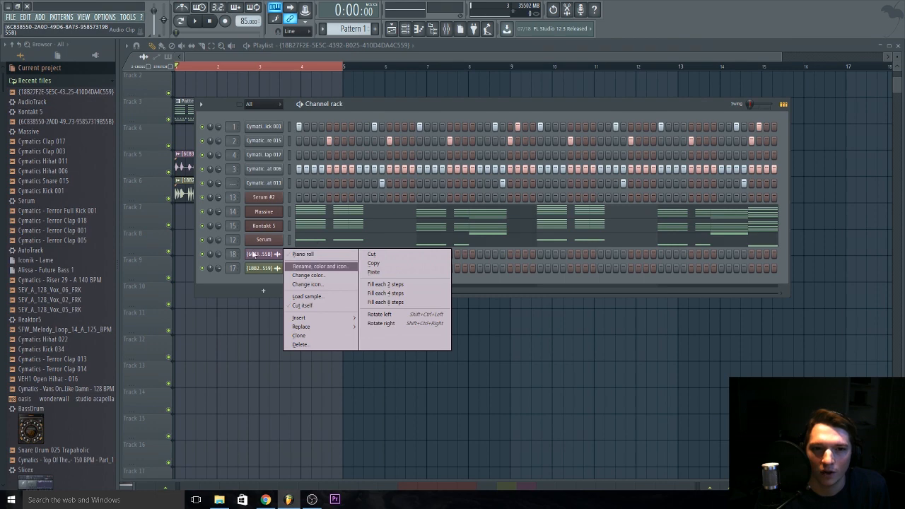
mouse_move(311, 318)
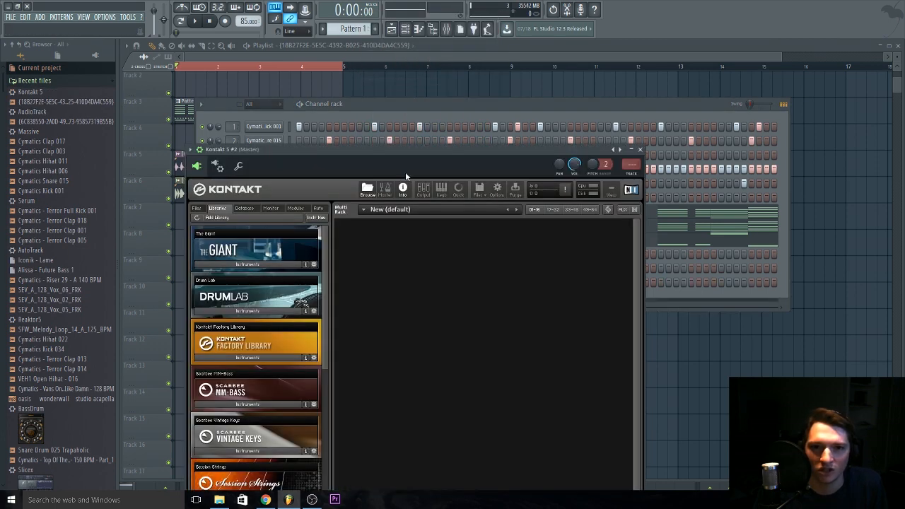
drag(413, 146, 492, 70)
scroll(407, 187, down, 5)
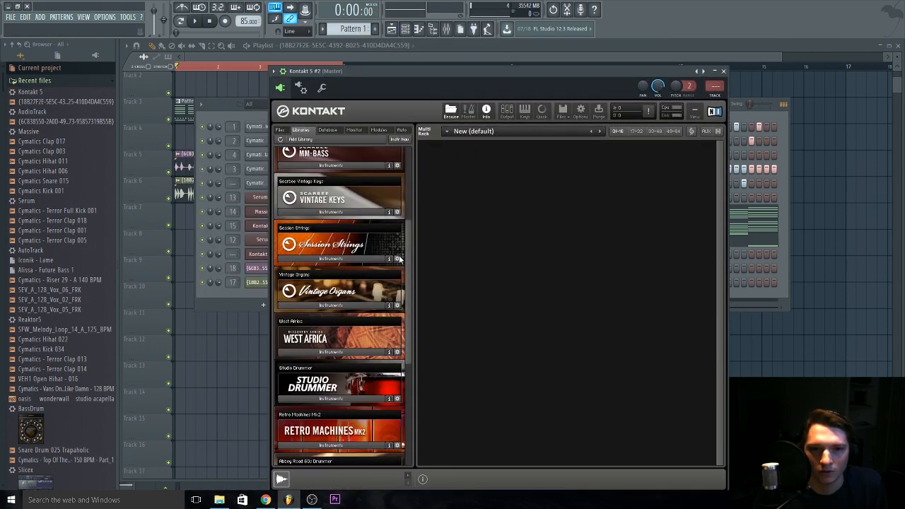
click(328, 129)
double_click(299, 311)
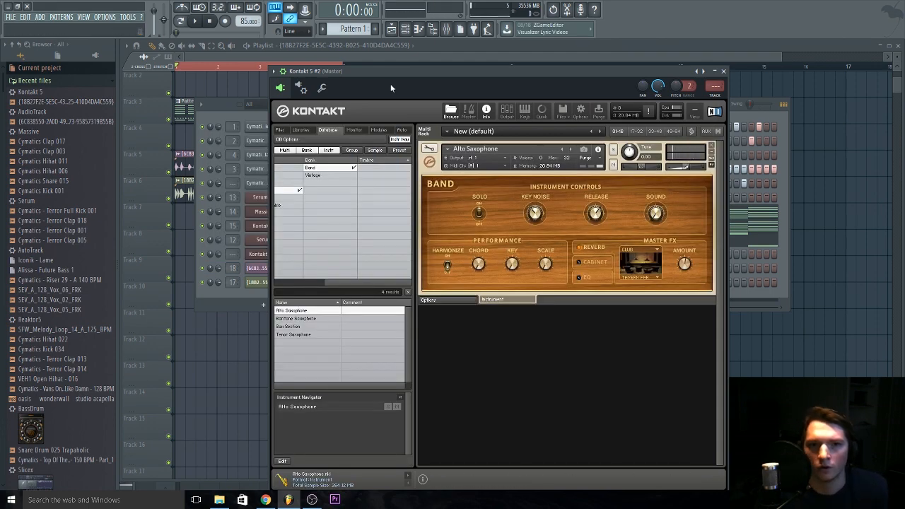
key(F12)
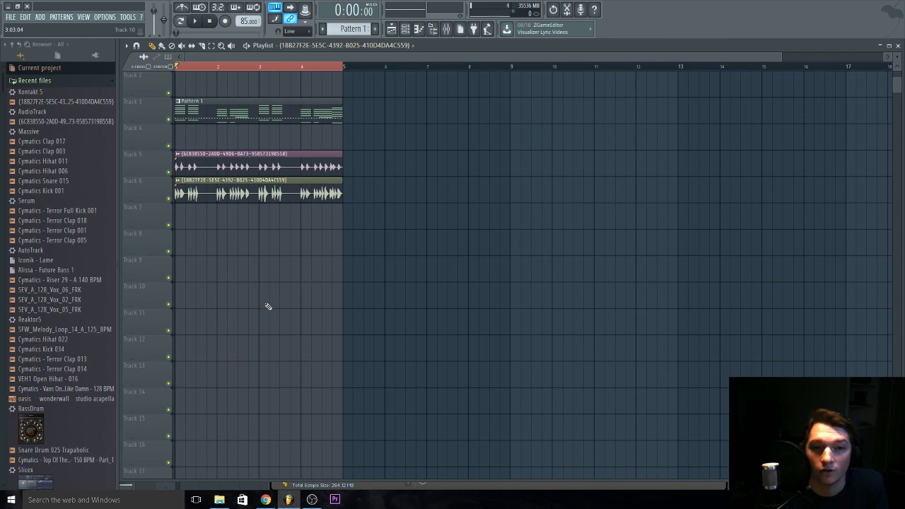
Open the empty Kontakt 5 #2 piano roll in Pattern 1 and briefly play the pattern.
key(F6)
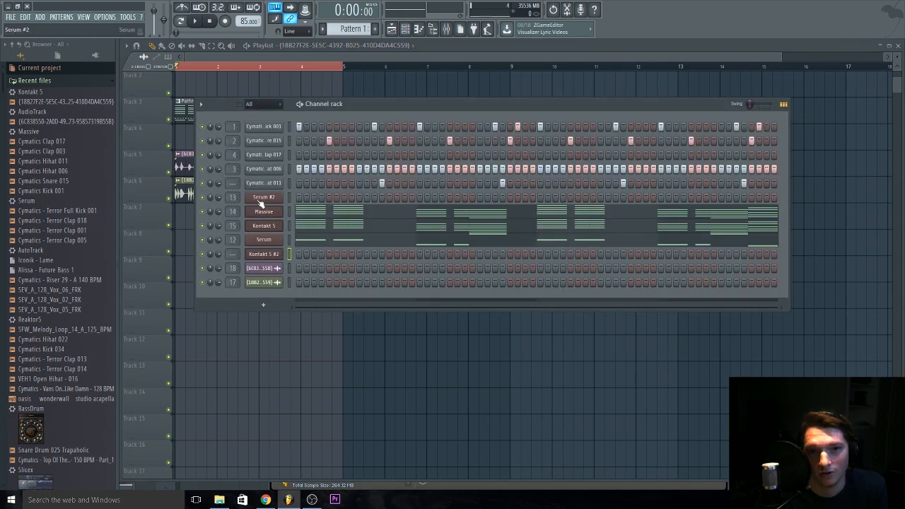
right_click(271, 255)
click(303, 254)
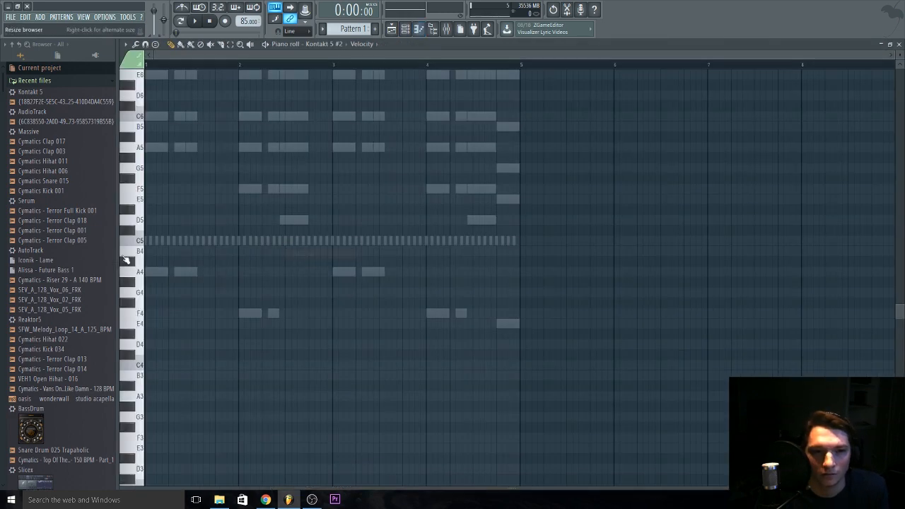
scroll(168, 62, up, 2)
scroll(230, 236, up, 5)
scroll(228, 227, down, 3)
scroll(228, 226, up, 3)
key(space)
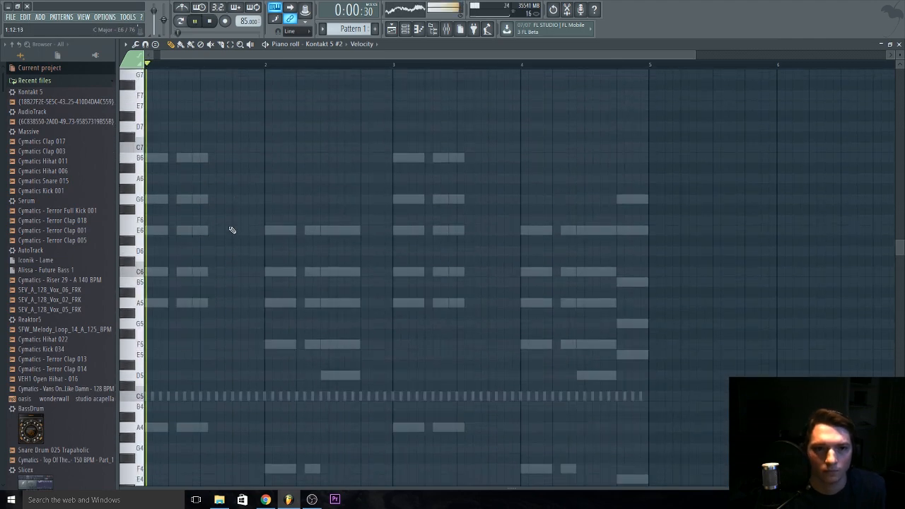
key(space)
Try out pitches for the saxophone's first note and place E5 at the start of bar 1, checking it with playback.
scroll(196, 254, down, 1)
scroll(197, 255, down, 1)
scroll(178, 191, up, 2)
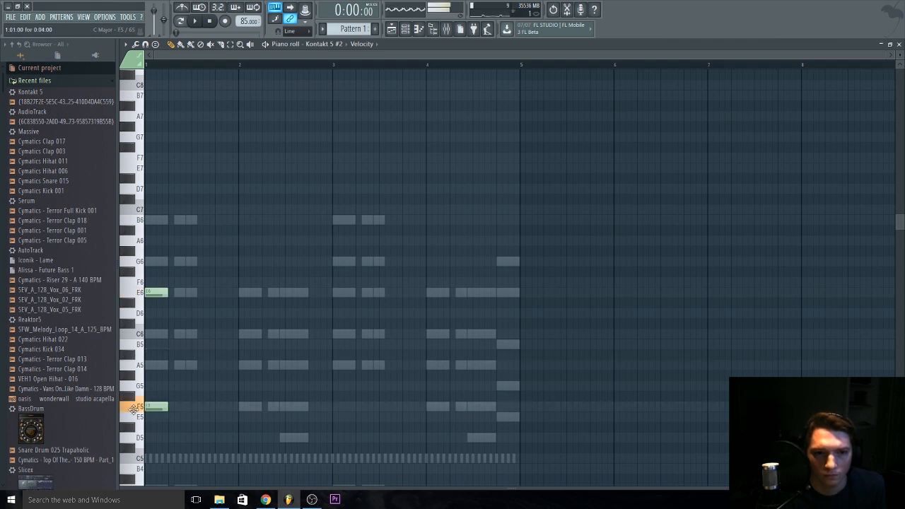
drag(134, 408, 134, 417)
key(space)
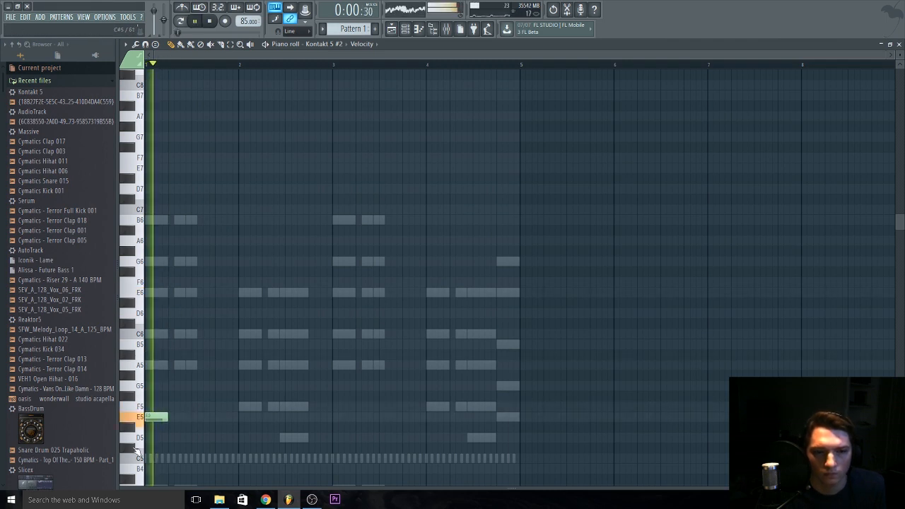
key(space)
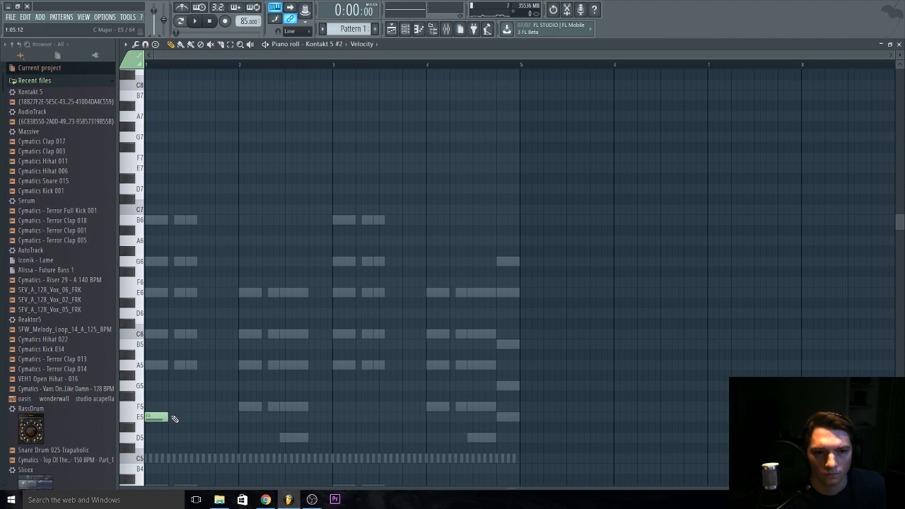
Lengthen the opening E5 saxophone note to nine steps, playing the pattern repeatedly to check its timing.
key(space)
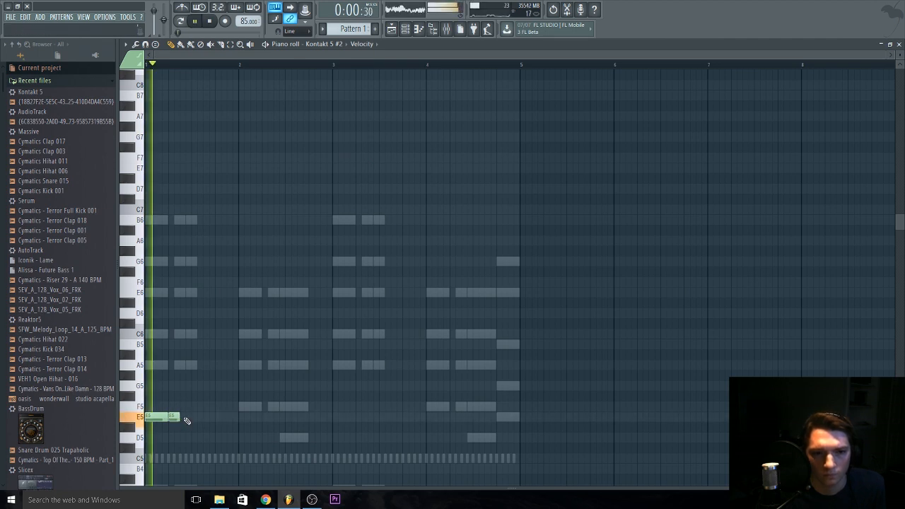
key(space)
key(space)
drag(174, 417, 193, 423)
key(space)
key(space)
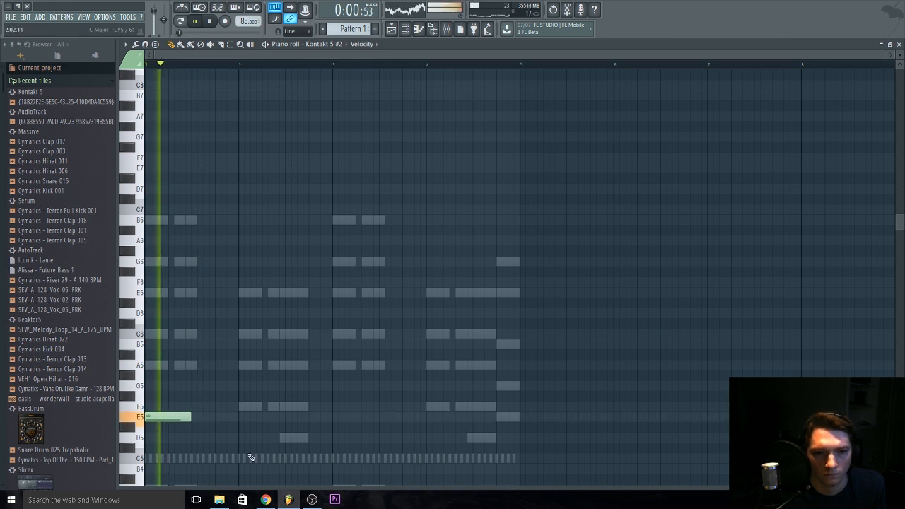
key(space)
key(space)
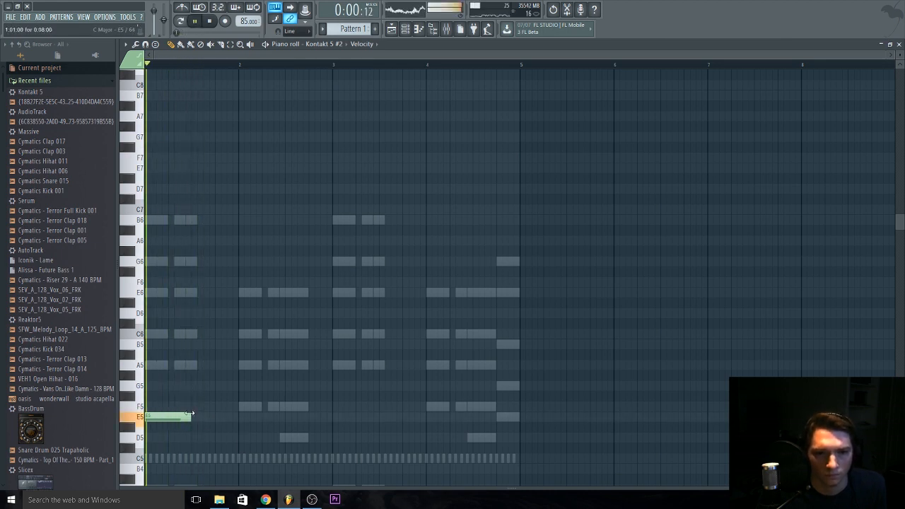
drag(188, 415, 198, 418)
key(space)
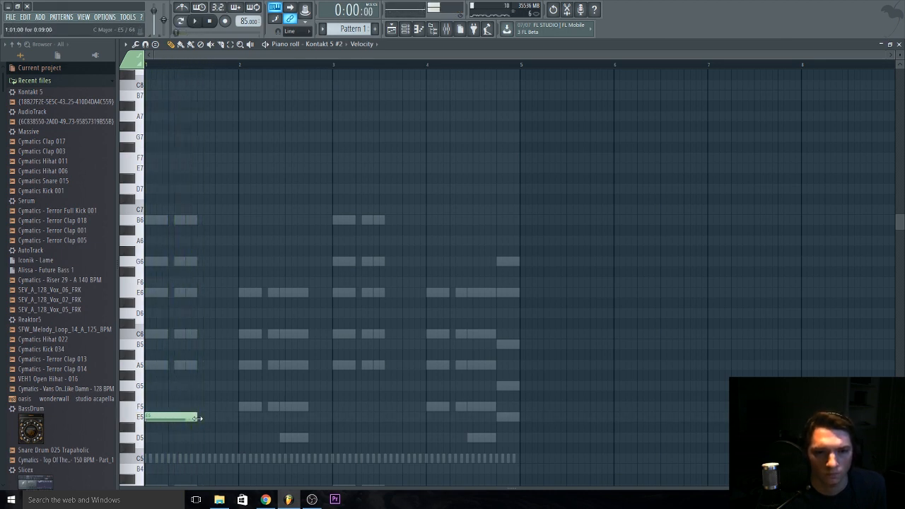
Add a rising run of one-step notes E5, G5, A5 and C6 across the last beat of bar 1 and play it.
key(space)
ctrl+scroll(189, 427, up, 3)
ctrl+scroll(185, 430, up, 2)
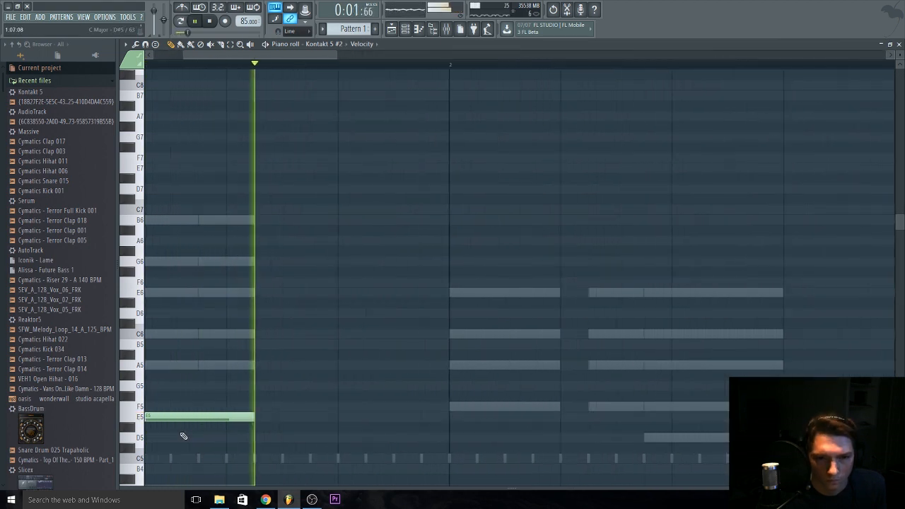
key(space)
click(326, 421)
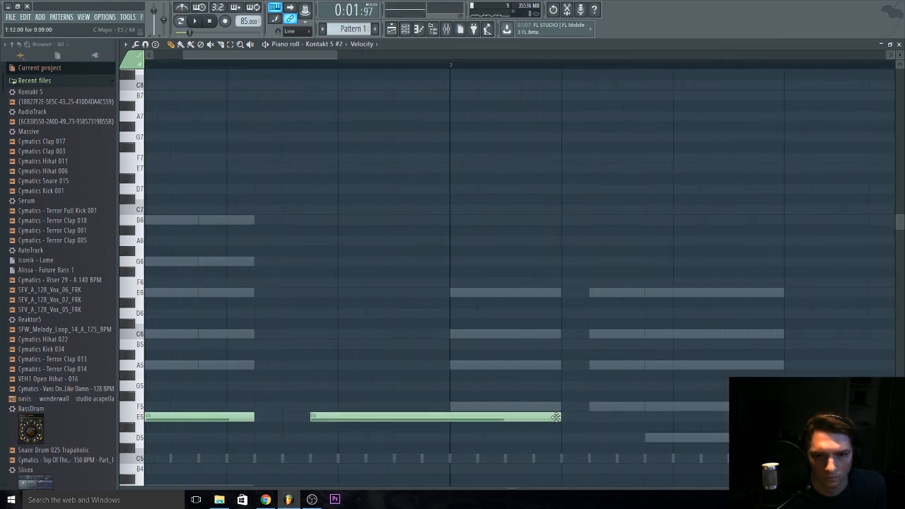
drag(546, 419, 337, 427)
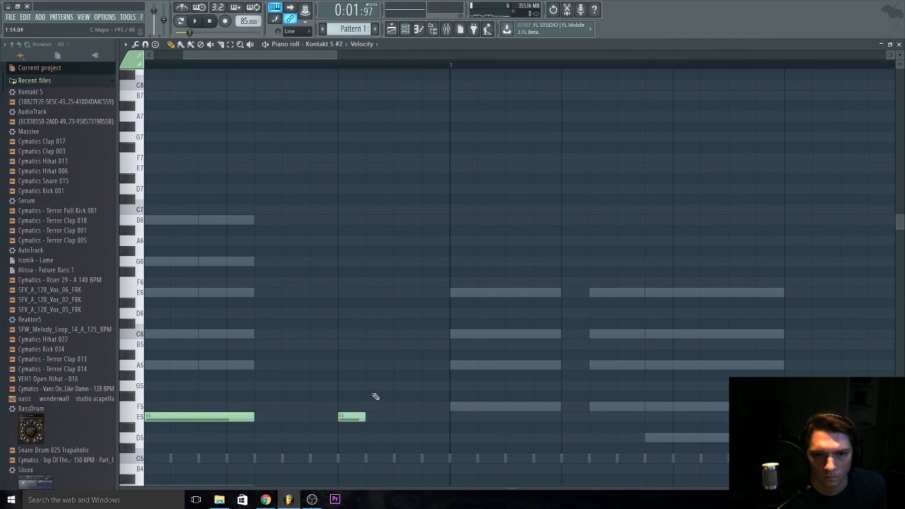
click(424, 336)
key(space)
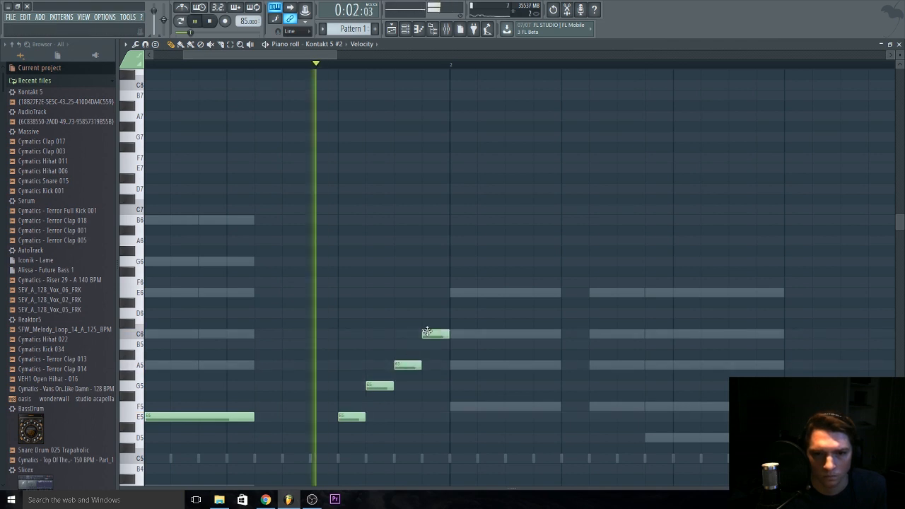
Lower the last note of the rising run in bar 1 from C6 to B5 and play the pattern.
drag(424, 336, 427, 342)
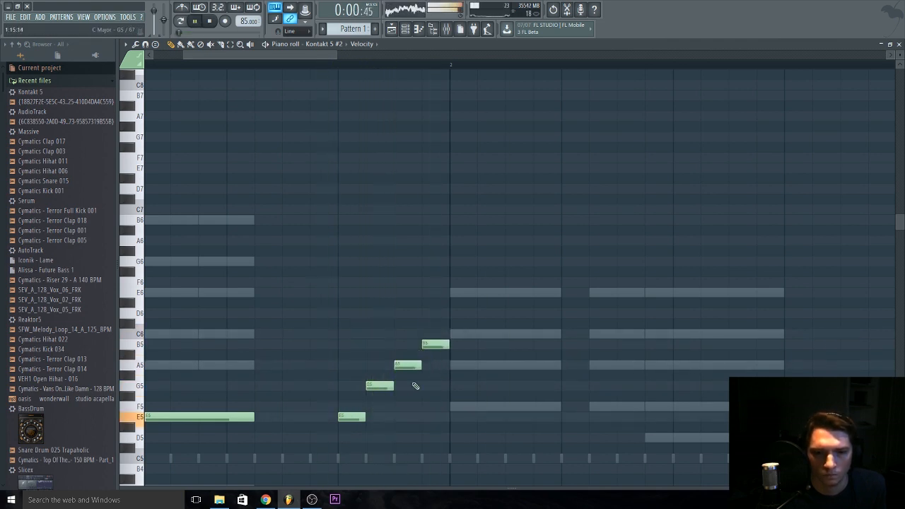
scroll(415, 386, down, 5)
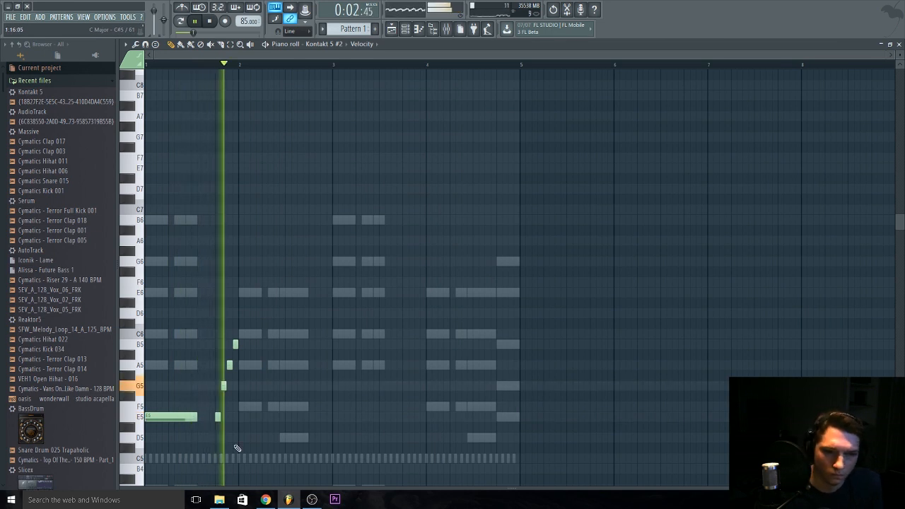
key(space)
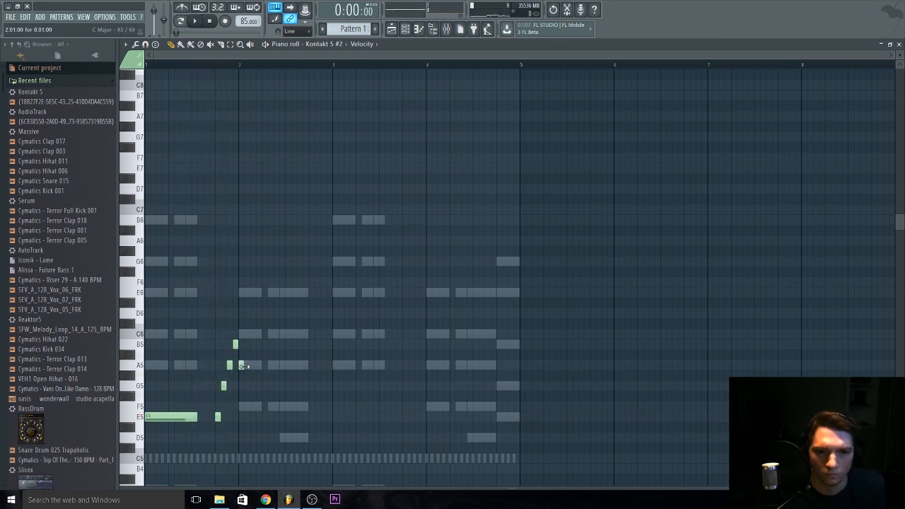
Draw a six-step A5 note at the start of bar 2 and listen to it in the pattern.
drag(259, 365, 273, 365)
key(space)
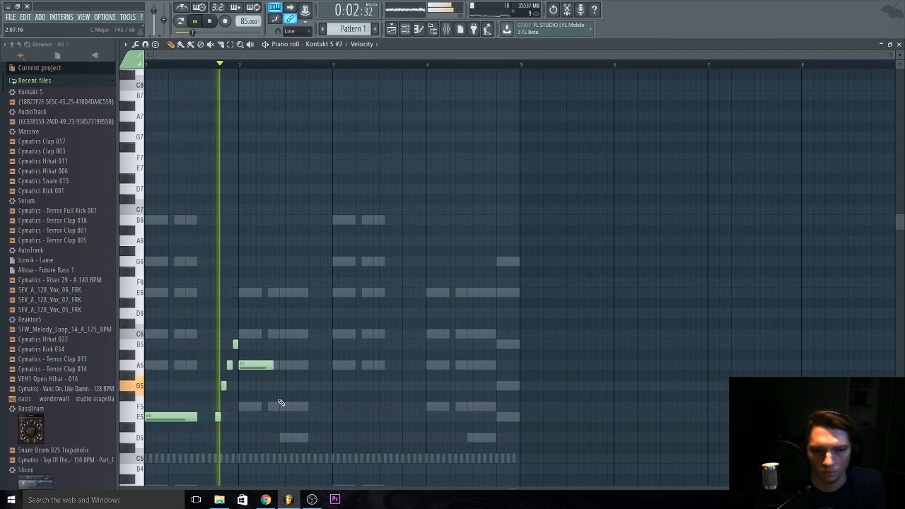
key(space)
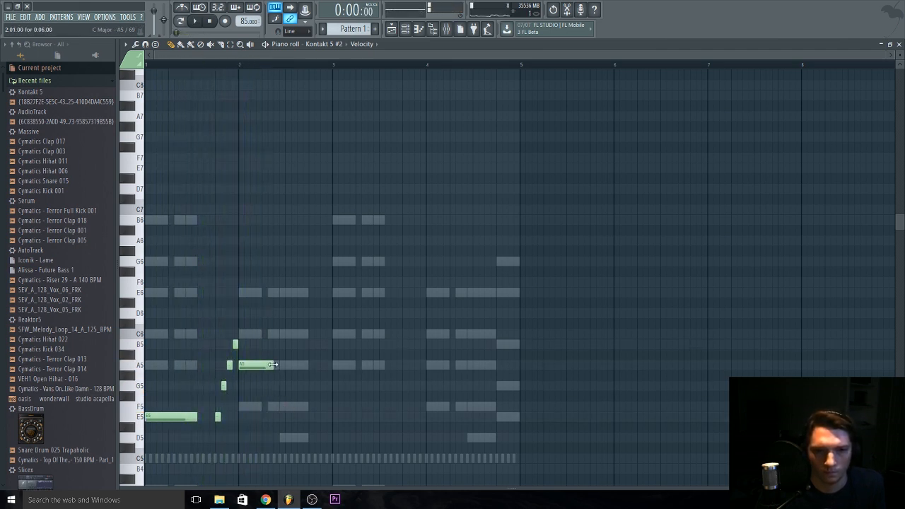
Add B5 and G5 notes after a four-step A5 in bar 2, starting the B5 at 2:06 with a two-step length.
click(264, 345)
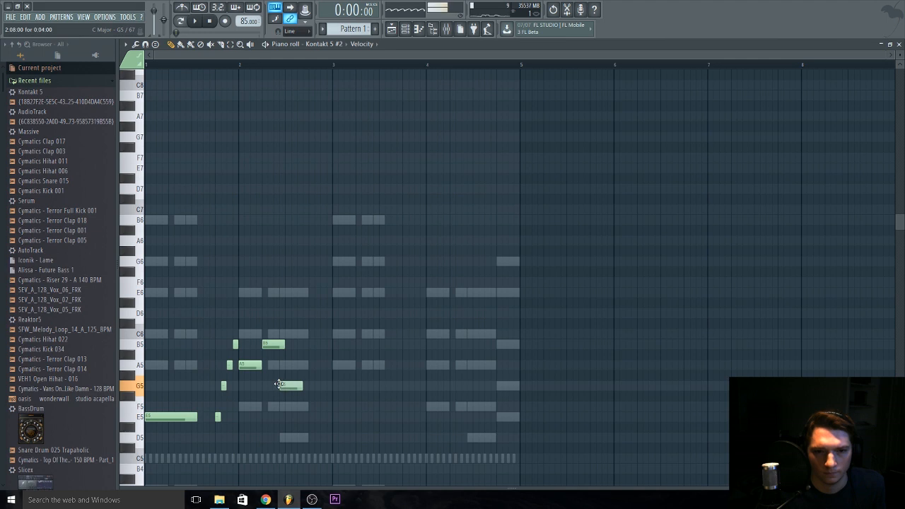
key(space)
ctrl+scroll(272, 389, up, 4)
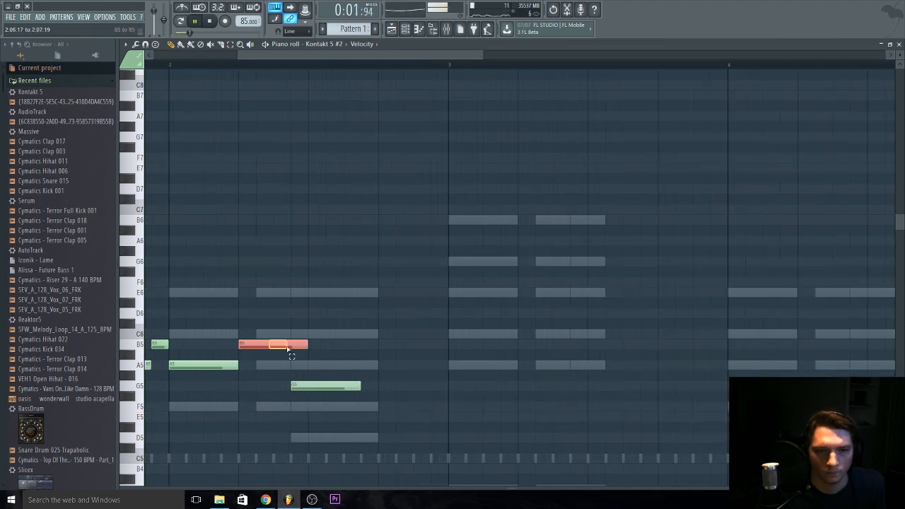
drag(273, 346, 307, 346)
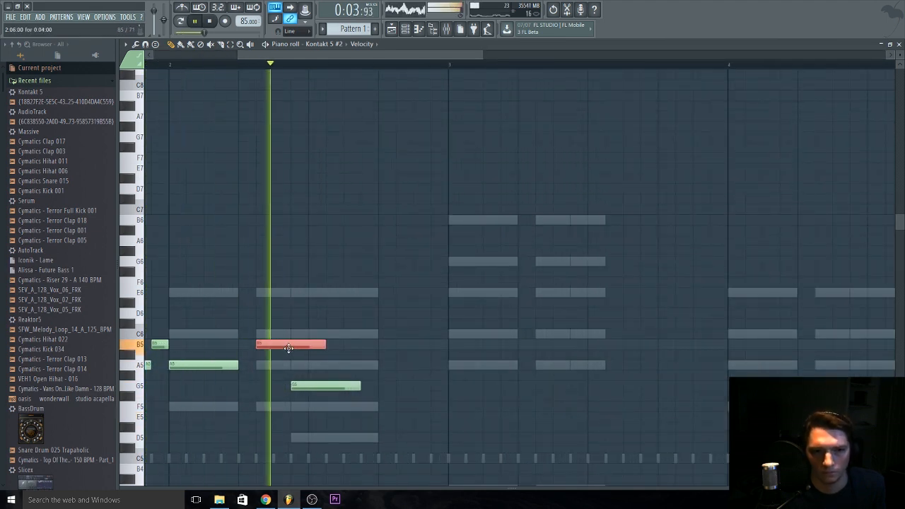
key(space)
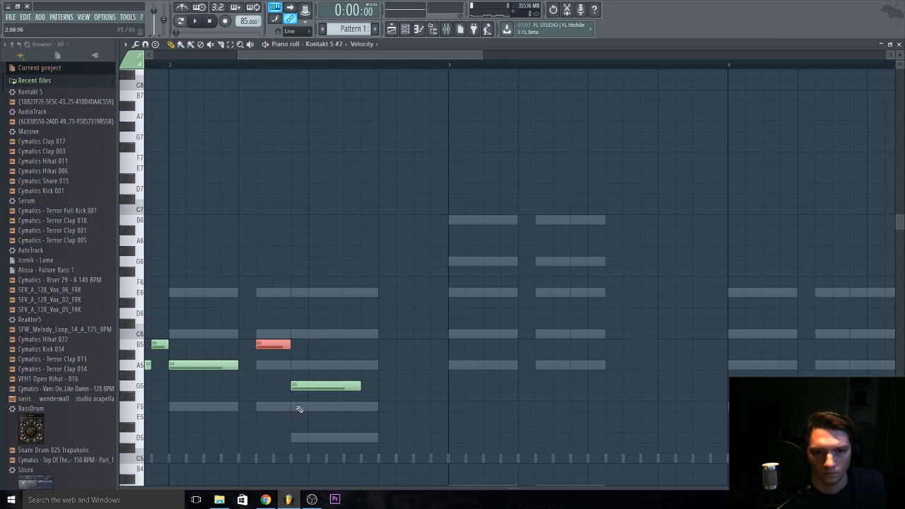
Move bar 2's G5 note down to E5, lengthen it to five steps, and add a two-step D5 at 2:15.
click(296, 407)
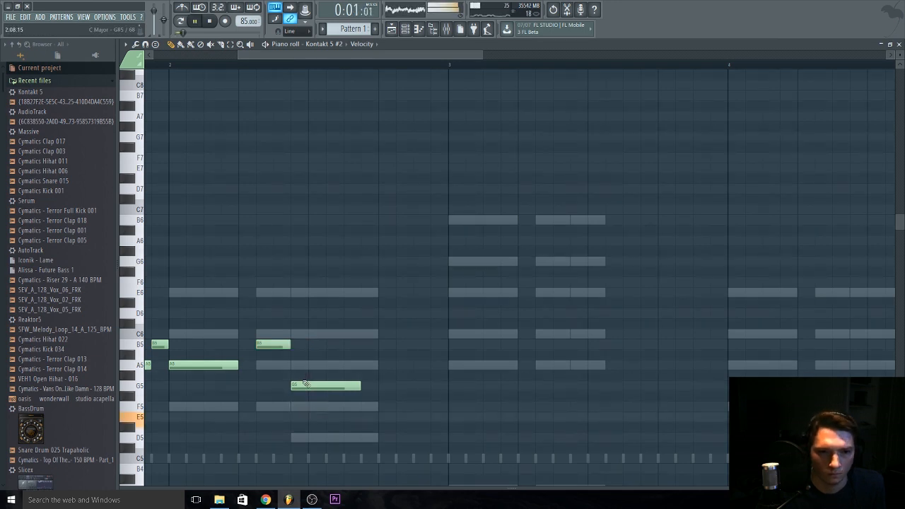
scroll(304, 383, down, 3)
drag(304, 384, 304, 418)
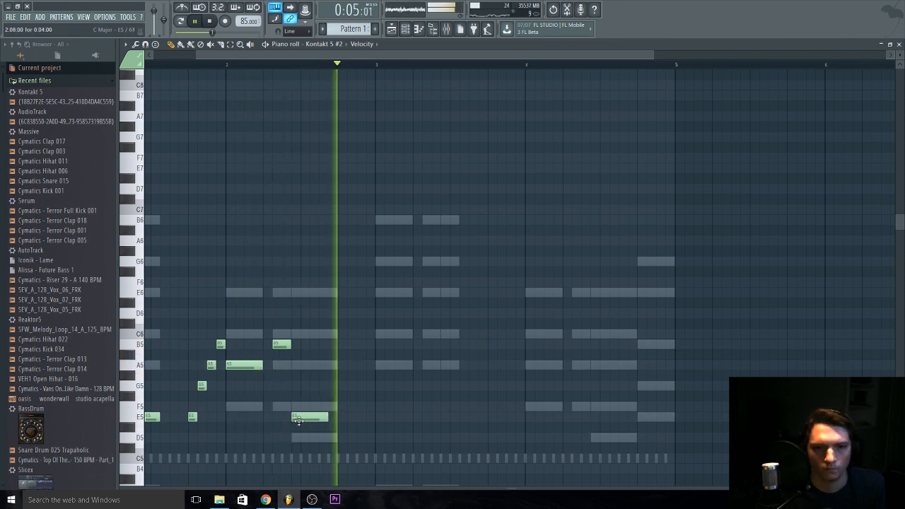
key(space)
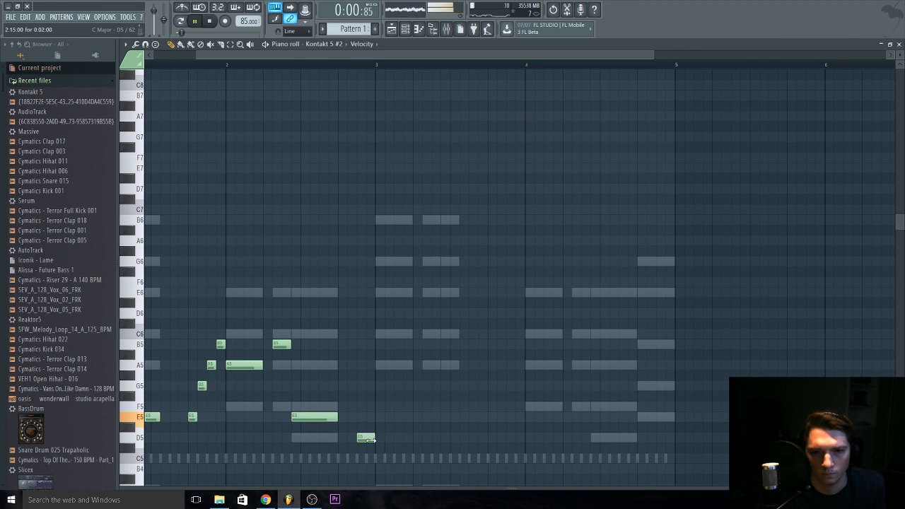
Duplicate the whole two-bar melody into bars 3 and 4.
scroll(371, 439, down, 3)
scroll(364, 437, down, 4)
drag(382, 380, 145, 205)
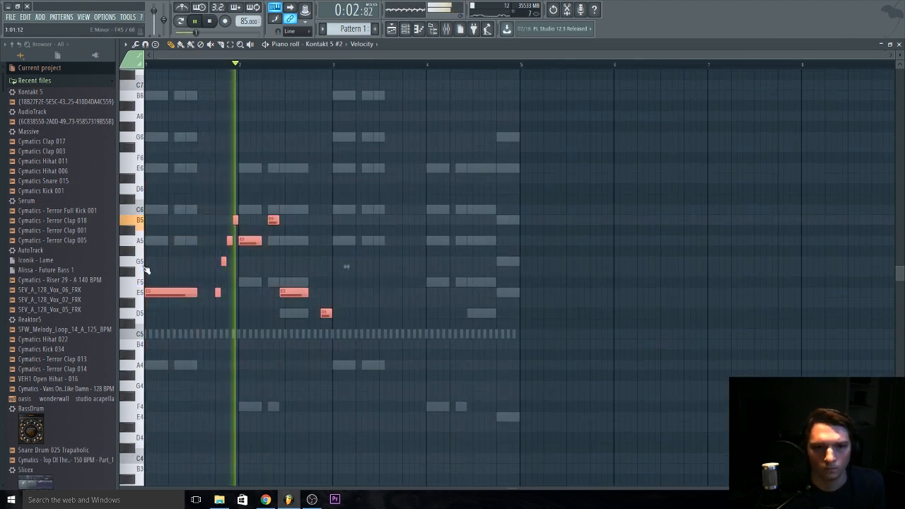
drag(159, 294, 345, 297)
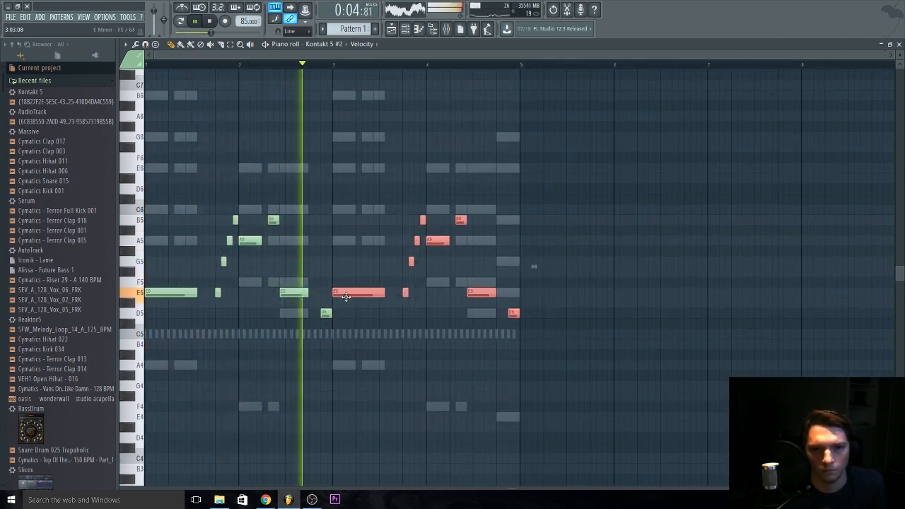
Delete the D5 note at the end of bar 2 and listen to the melody with the full pattern.
ctrl+click(372, 373)
right_click(326, 313)
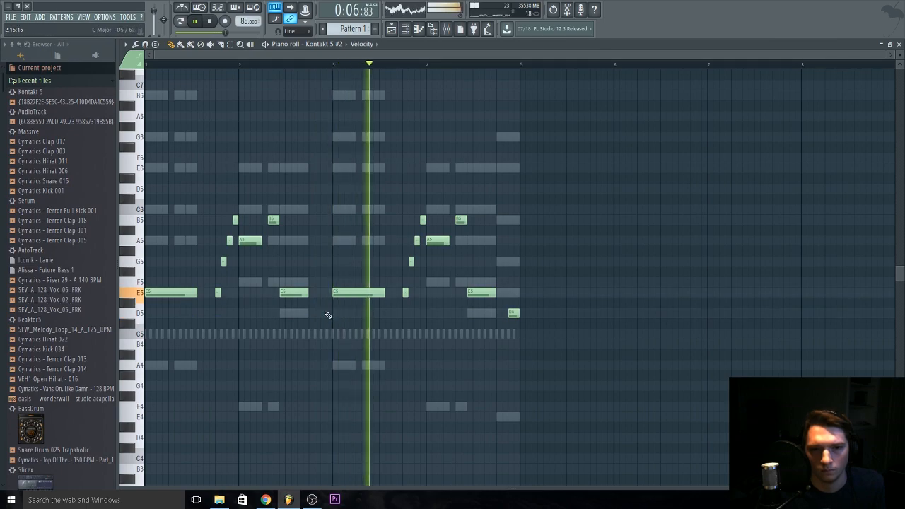
key(space)
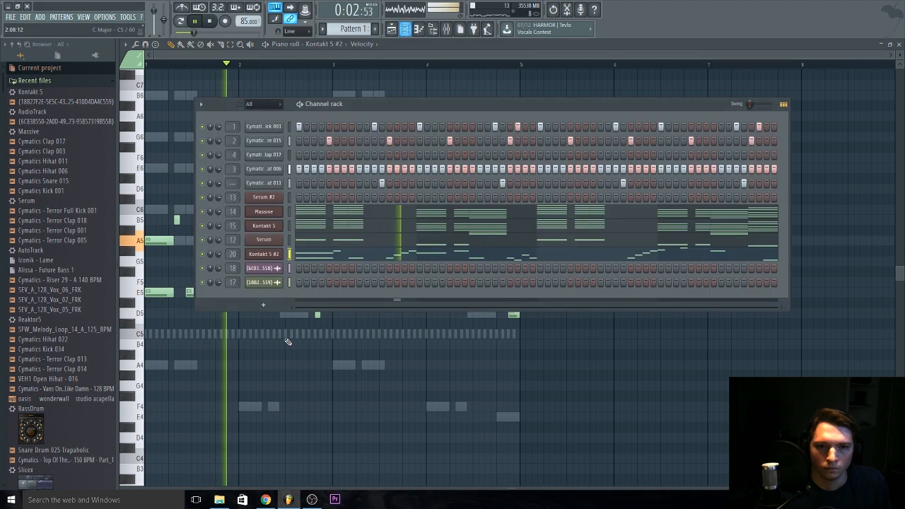
key(space)
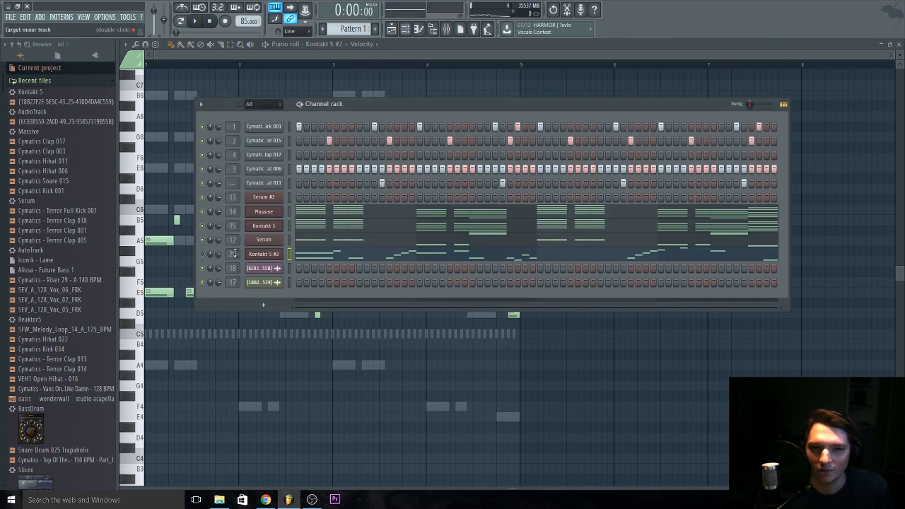
Replace the Kontakt 5 #2 channel's instrument with Massive and move its window clear of the channel names.
right_click(265, 240)
right_click(264, 256)
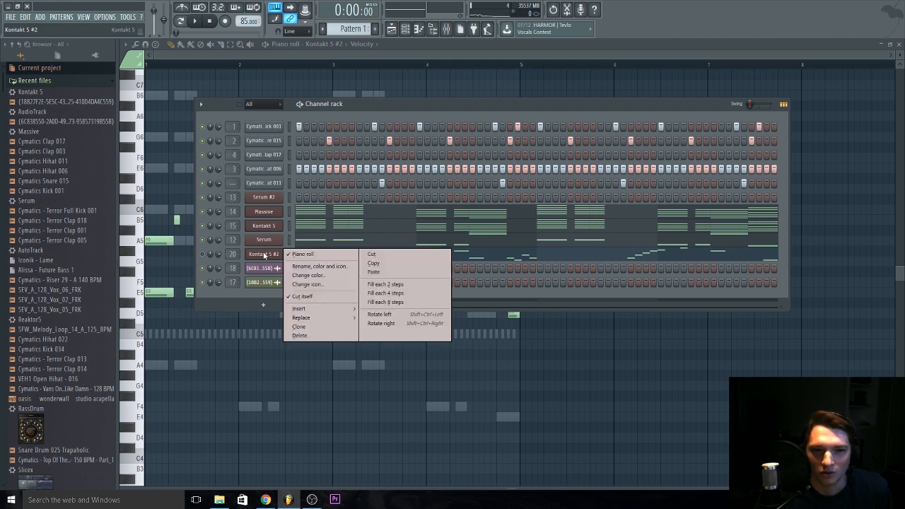
mouse_move(329, 323)
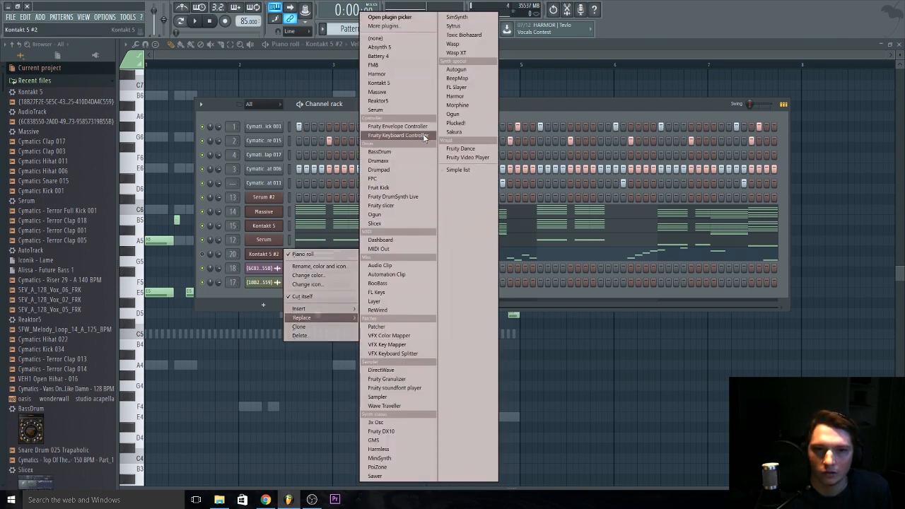
click(416, 95)
drag(417, 75, 470, 104)
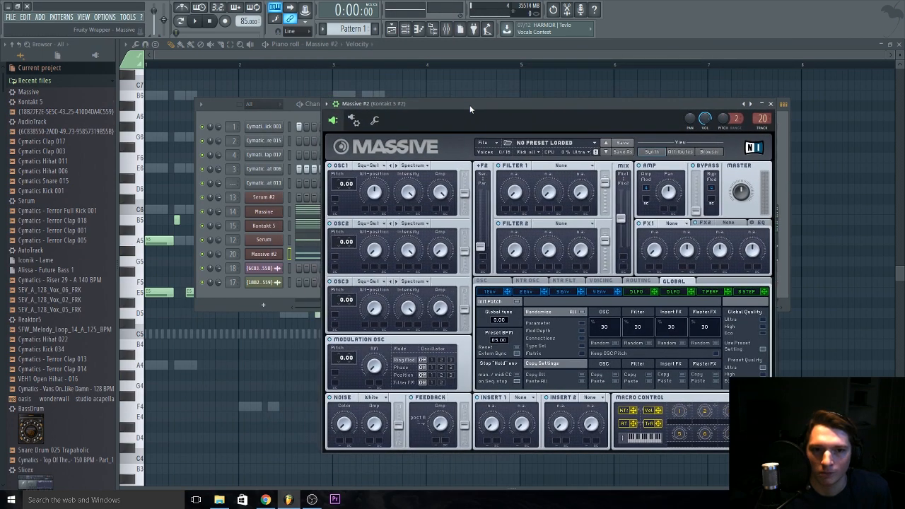
Delete all melody notes from the Massive #2 piano roll.
click(307, 258)
click(308, 259)
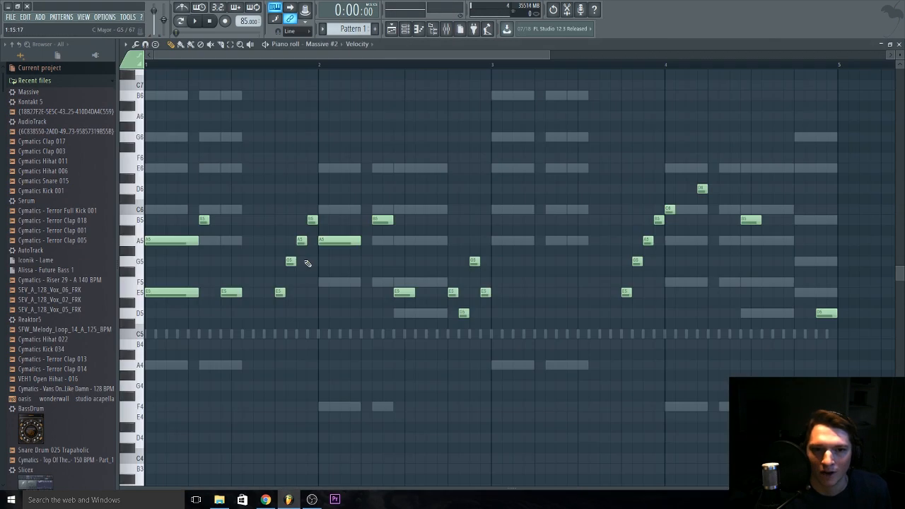
scroll(311, 265, down, 3)
drag(717, 463, 2, 118)
key(Delete)
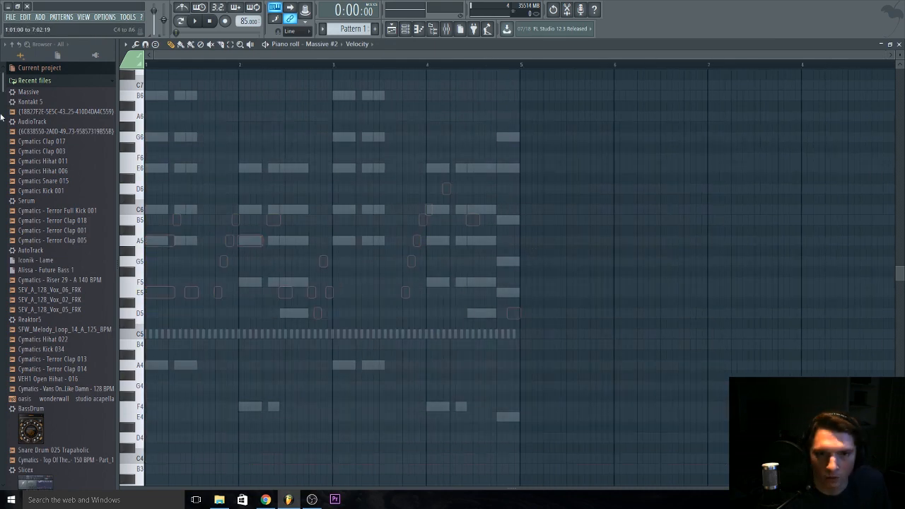
Reopen the Massive #2 instrument from the channel rack and show its preset browser.
key(F6)
click(270, 253)
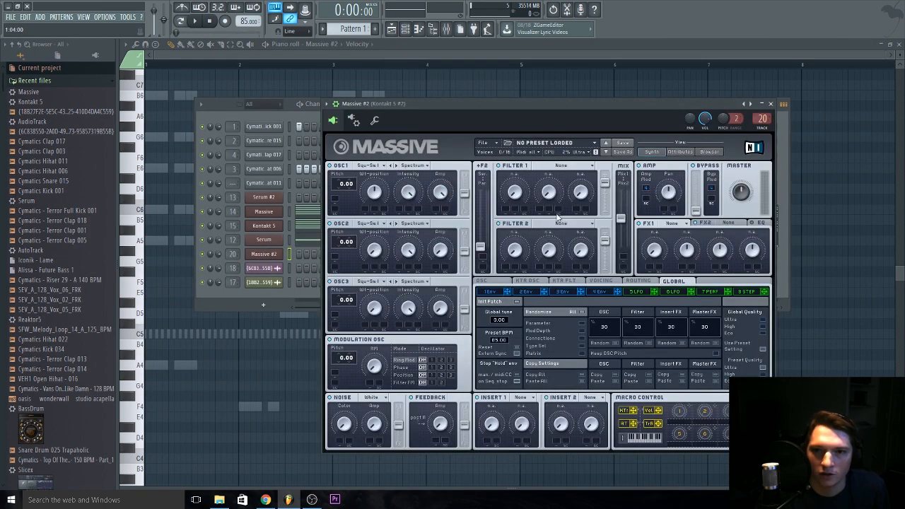
click(709, 152)
click(491, 336)
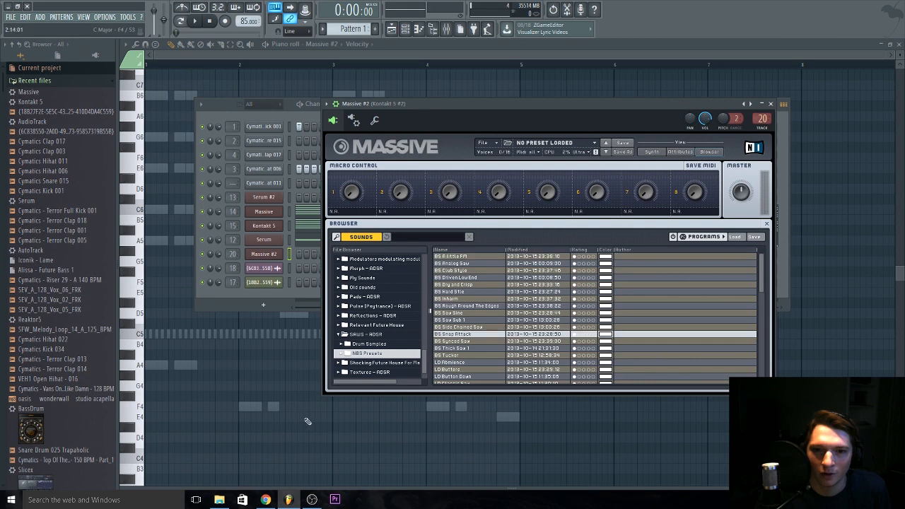
Look through Massive's preset folders, including SAWS, Relevant Future House, Reflections and Pulse (Psytrance), for a lead sound.
click(362, 343)
scroll(362, 342, down, 1)
click(357, 334)
click(359, 326)
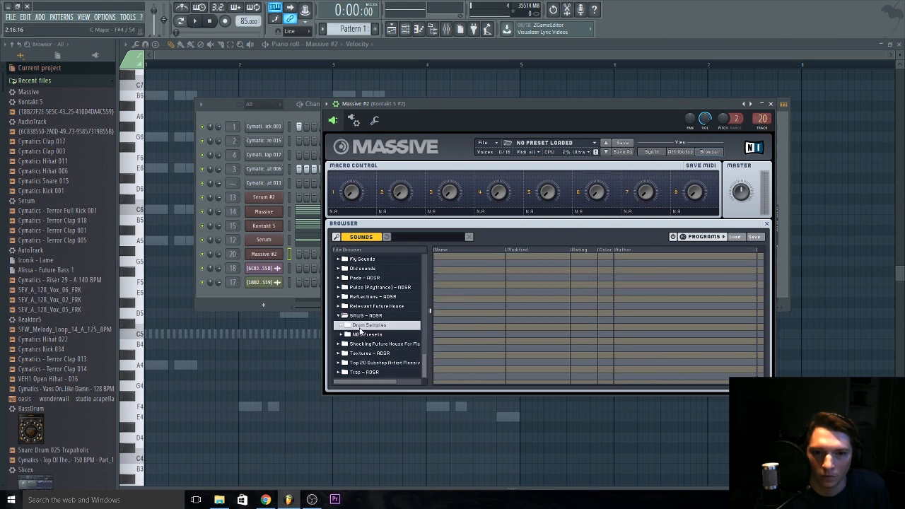
click(357, 318)
click(361, 307)
click(364, 298)
click(367, 289)
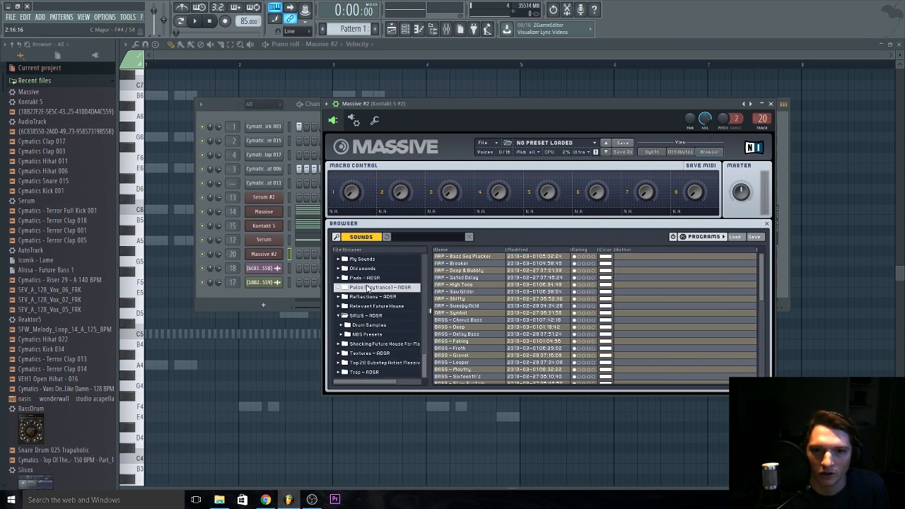
Load the Marshmello Lead preset from the My Sounds folder.
scroll(359, 370, up, 3)
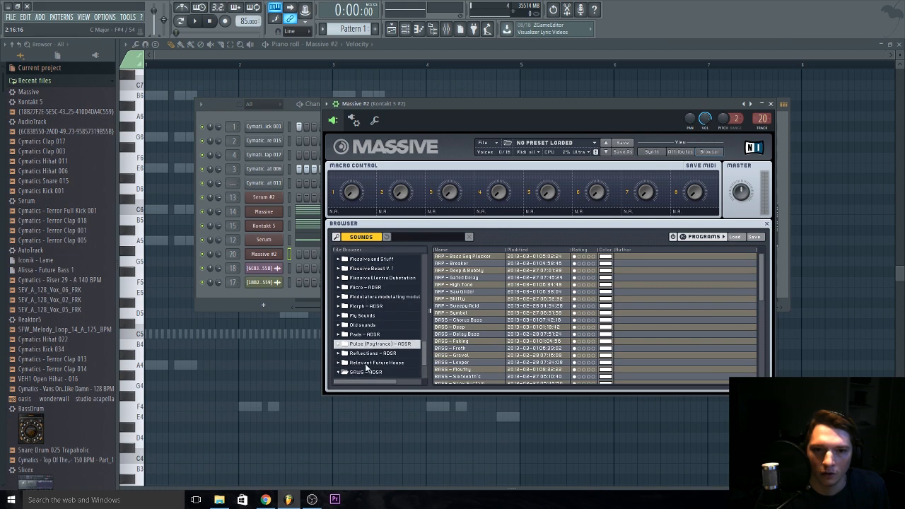
click(363, 325)
click(472, 264)
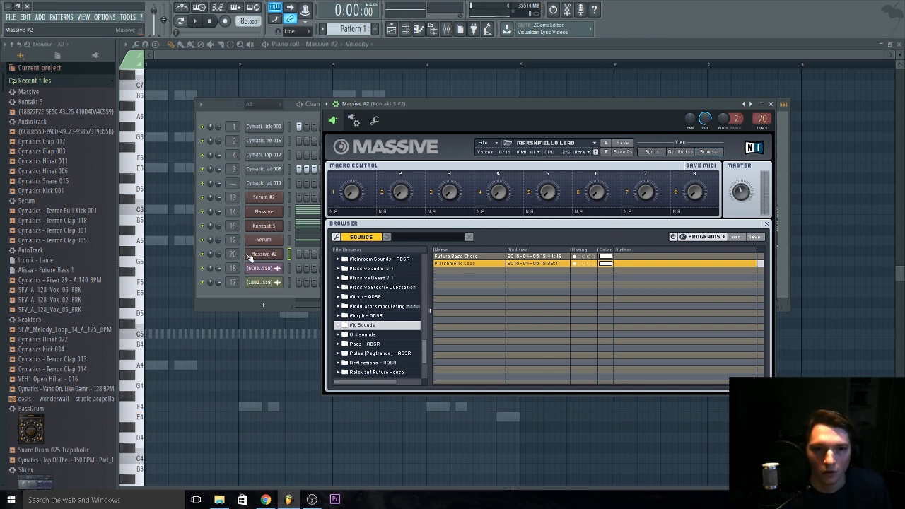
Open the piano roll of the Massive #2 channel and briefly play the pattern.
right_click(280, 253)
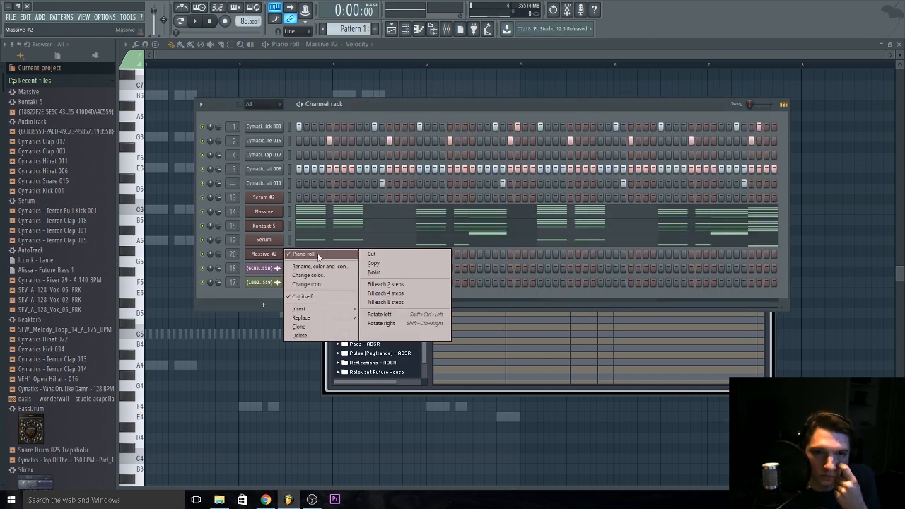
click(318, 257)
right_click(258, 255)
click(309, 255)
key(space)
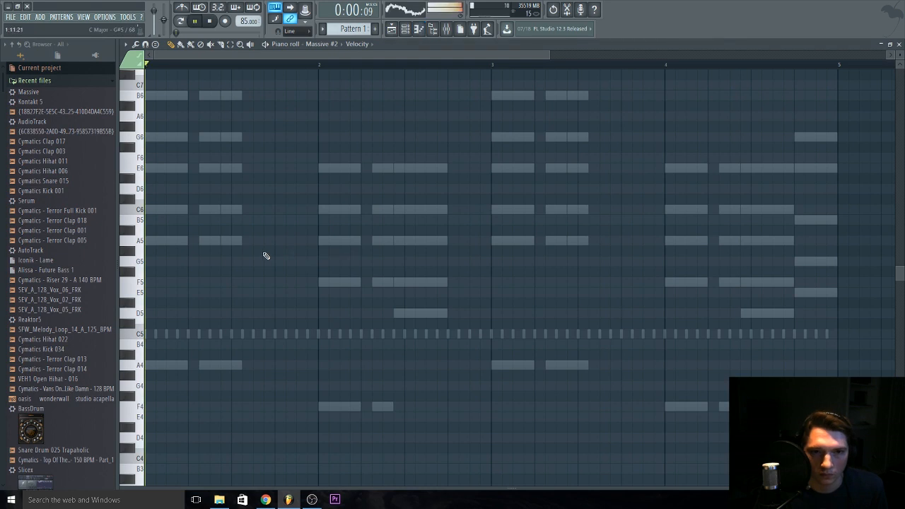
scroll(251, 203, up, 5)
key(space)
click(242, 155)
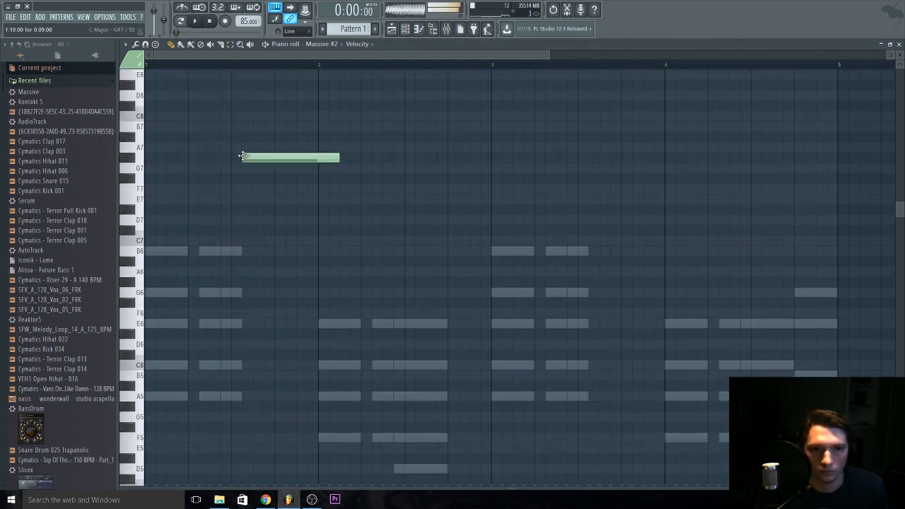
click(261, 229)
right_click(266, 230)
right_click(269, 158)
scroll(263, 212, down, 5)
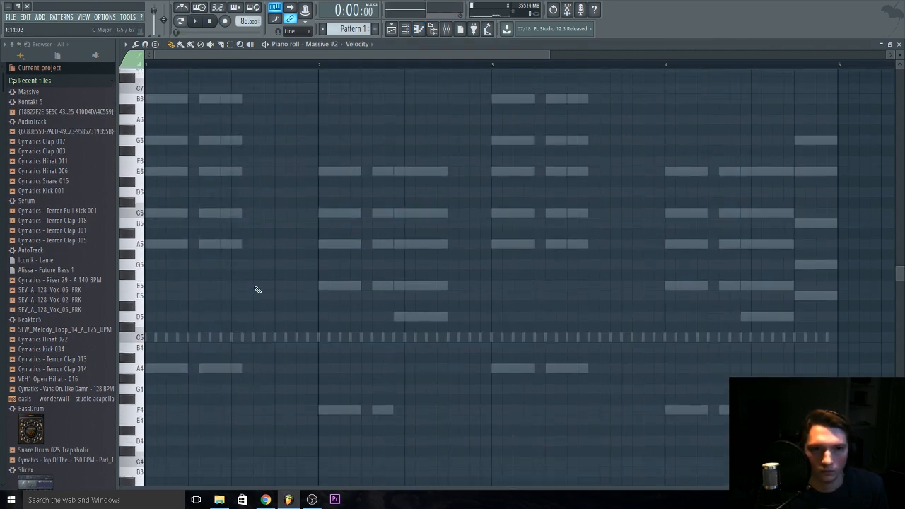
click(243, 231)
right_click(246, 230)
Draw a descending run of one-step notes C6, B5, A5 and E5 at the end of bar 1 and play it.
click(249, 199)
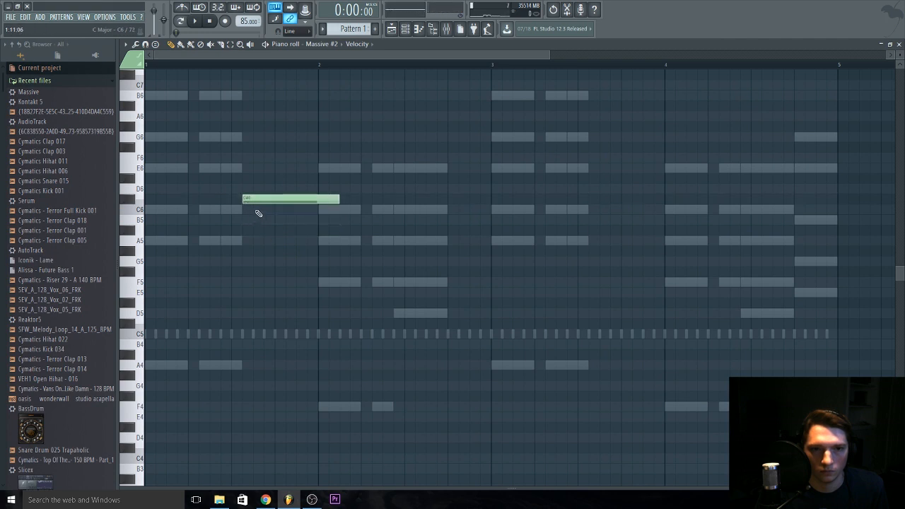
drag(259, 213, 259, 216)
key(space)
drag(341, 210, 252, 219)
key(space)
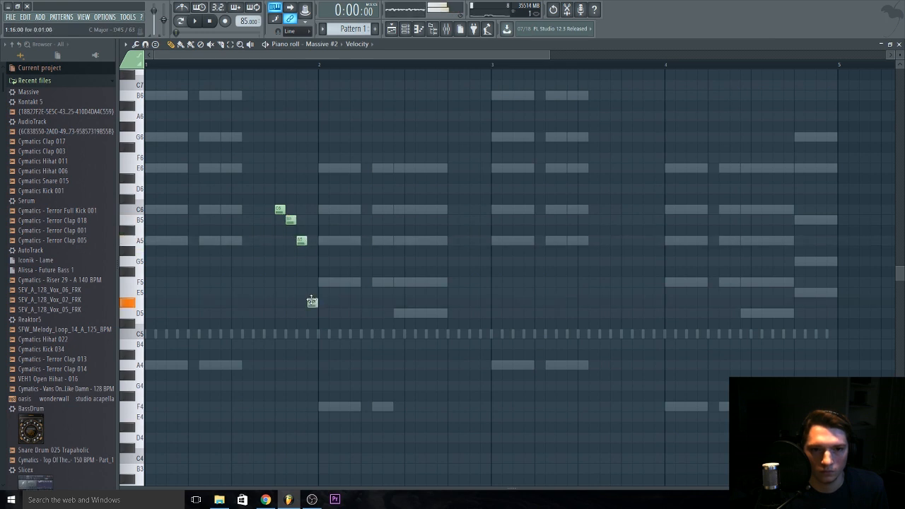
key(space)
scroll(346, 307, up, 2)
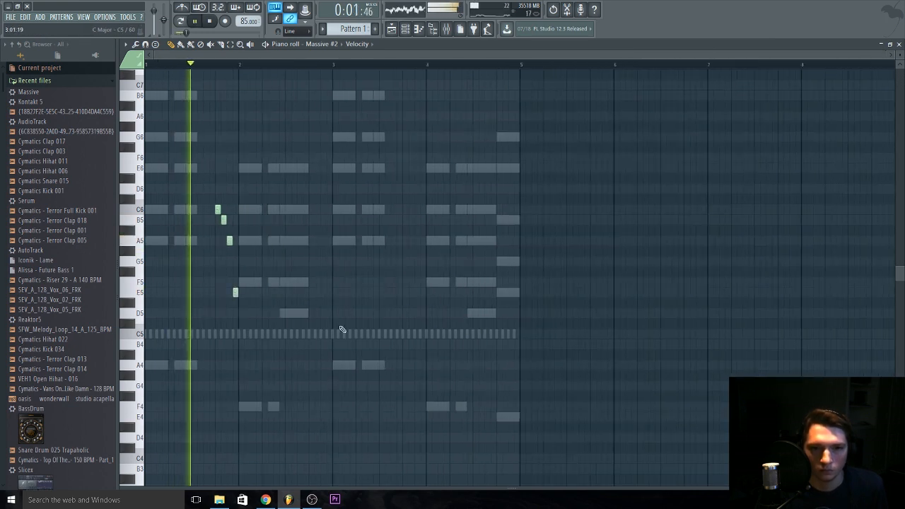
Play Pattern 1 and listen to the lead runs of the Massive #2 channel against the chords and drums.
scroll(217, 342, up, 1)
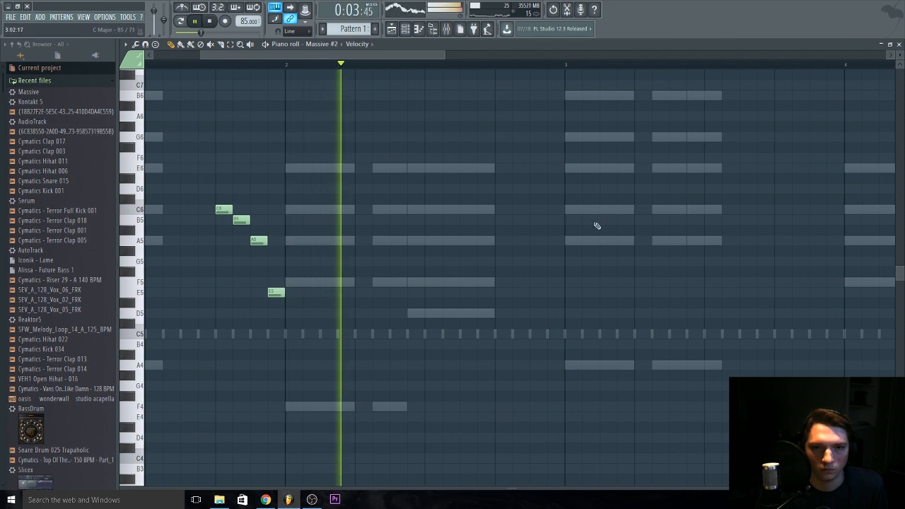
key(space)
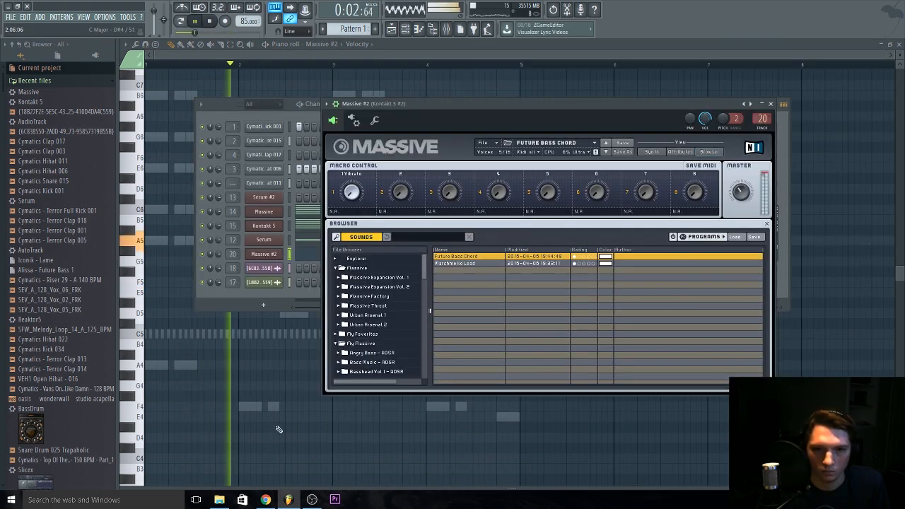
click(259, 446)
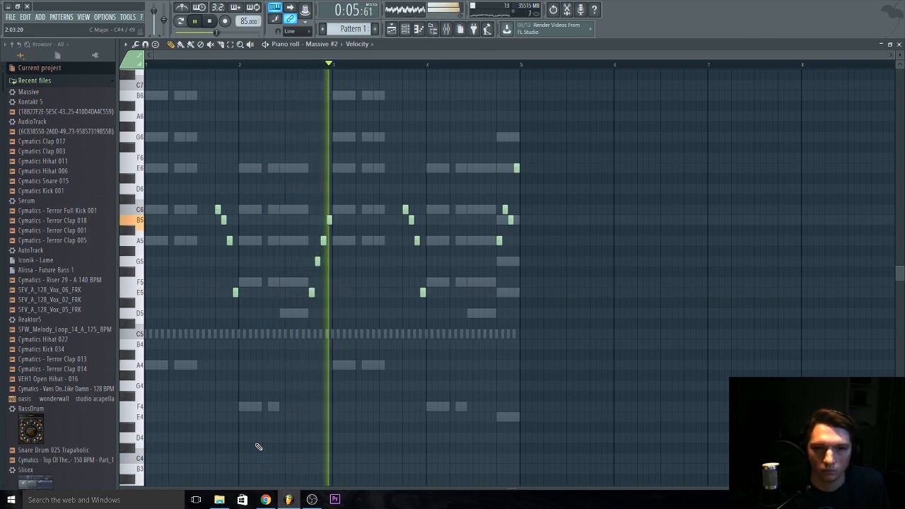
Stop playback and replace the Massive #2 channel's instrument with a fresh Massive instance, keeping its piano roll at hand.
key(F6)
key(space)
right_click(255, 254)
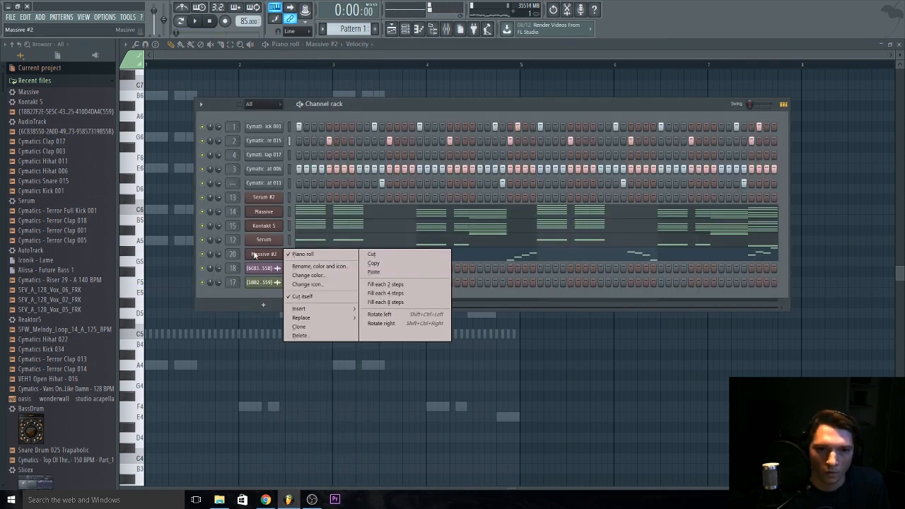
mouse_move(309, 320)
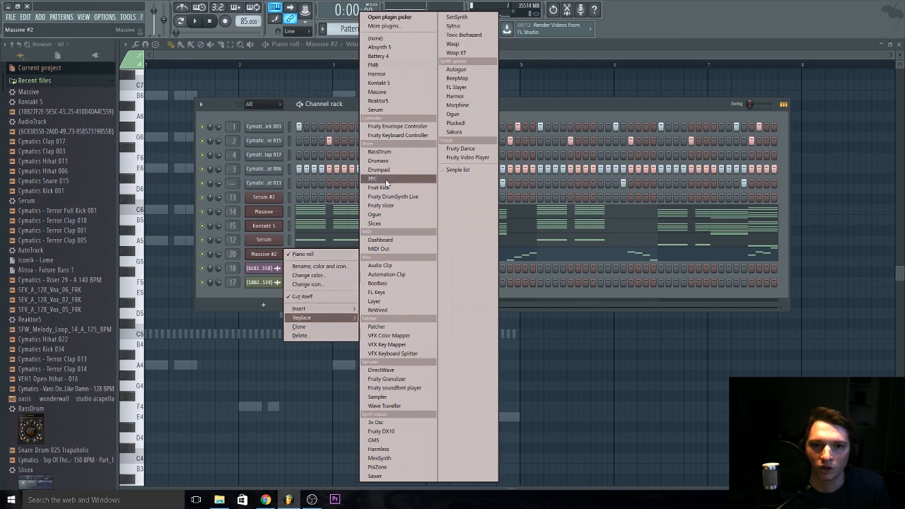
click(377, 92)
click(160, 254)
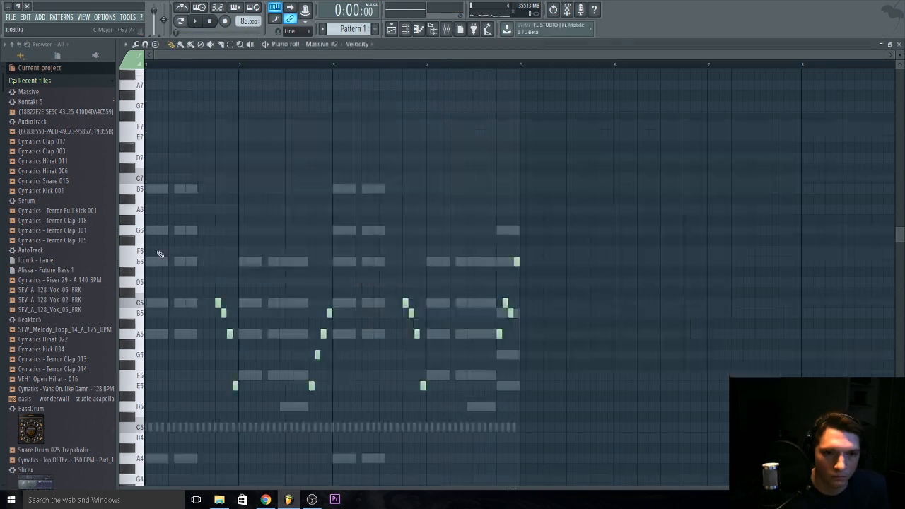
Try out extra lead notes C6, D6 and B5 in bar 1 plus C6 and D6 in bar 2 while playing the pattern.
click(148, 303)
key(space)
click(153, 282)
click(159, 314)
key(space)
click(246, 303)
click(285, 283)
key(space)
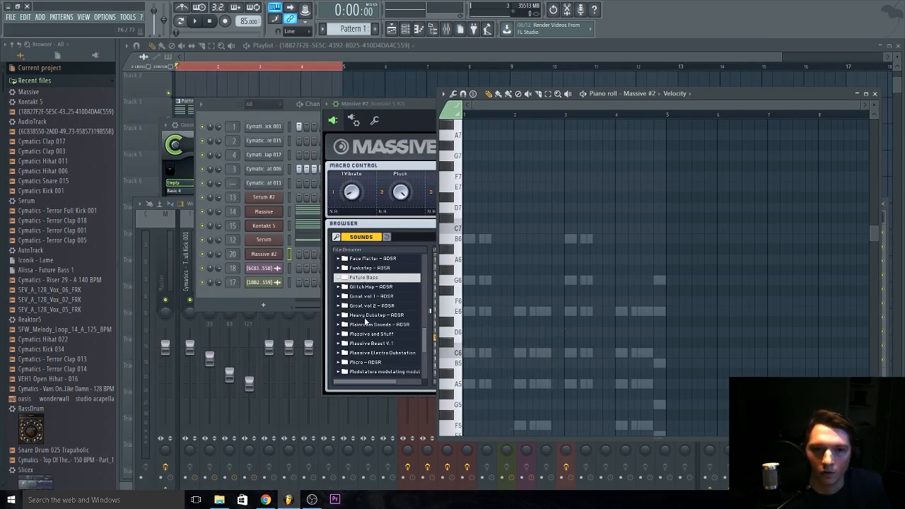
Maximize the Massive #2 piano roll and draw four one-step C6 notes in bar 1, three steps apart.
click(371, 315)
double_click(800, 91)
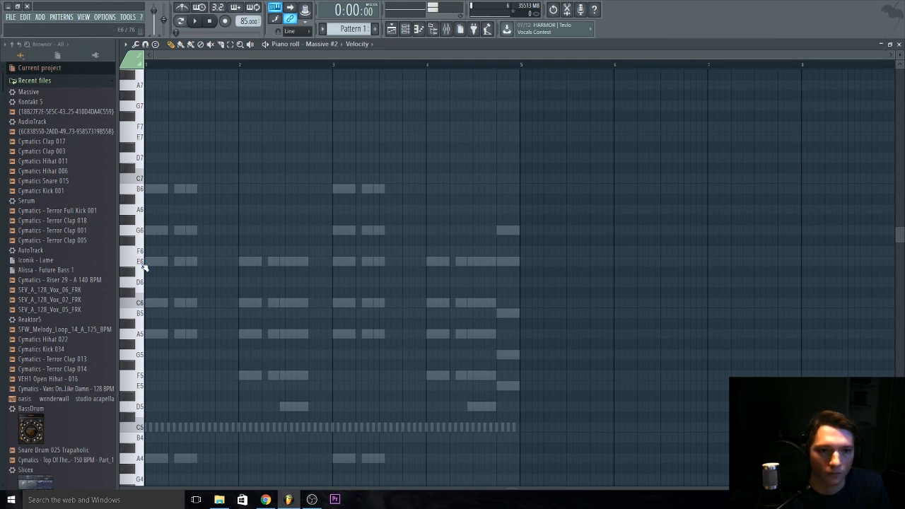
key(space)
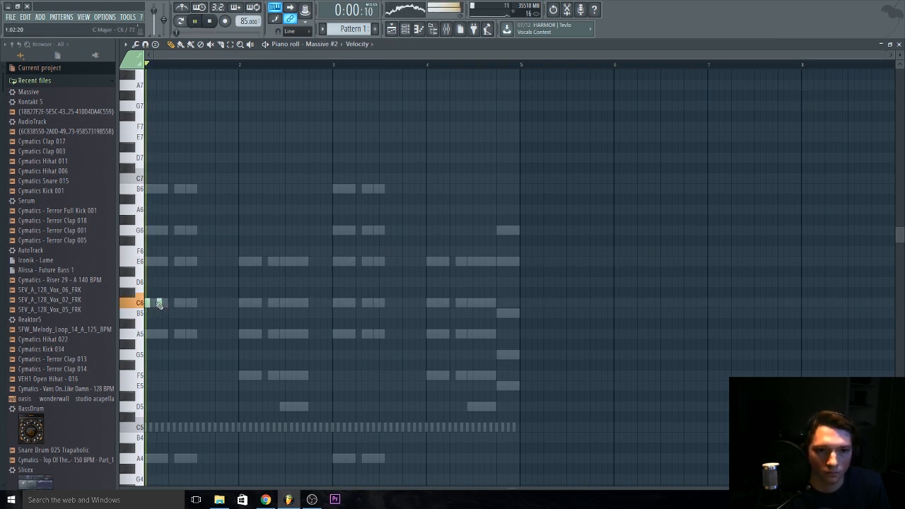
click(165, 304)
click(178, 304)
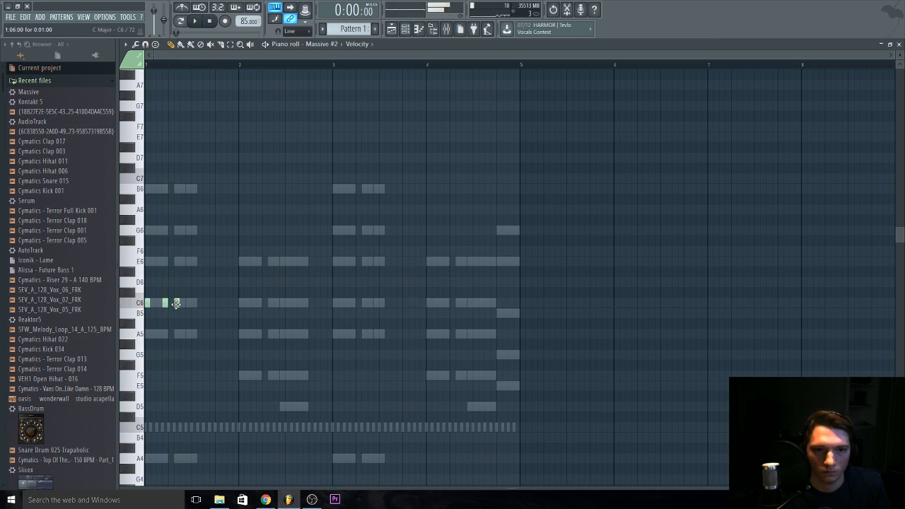
right_click(178, 304)
click(182, 305)
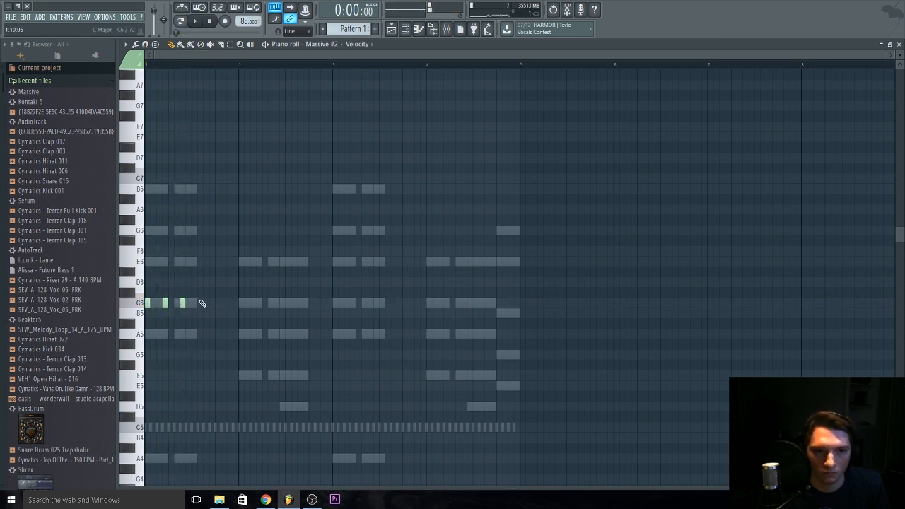
click(201, 305)
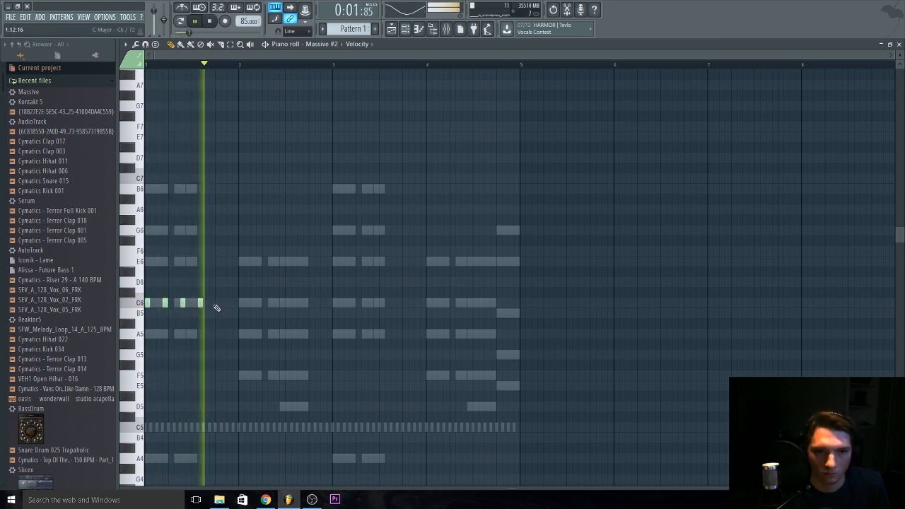
Draw three A5 notes and two B5 notes in bar 2, plus C6 notes in bar 3, while auditioning the pattern.
key(space)
click(241, 334)
click(259, 334)
click(276, 333)
click(294, 313)
key(space)
click(311, 314)
click(335, 303)
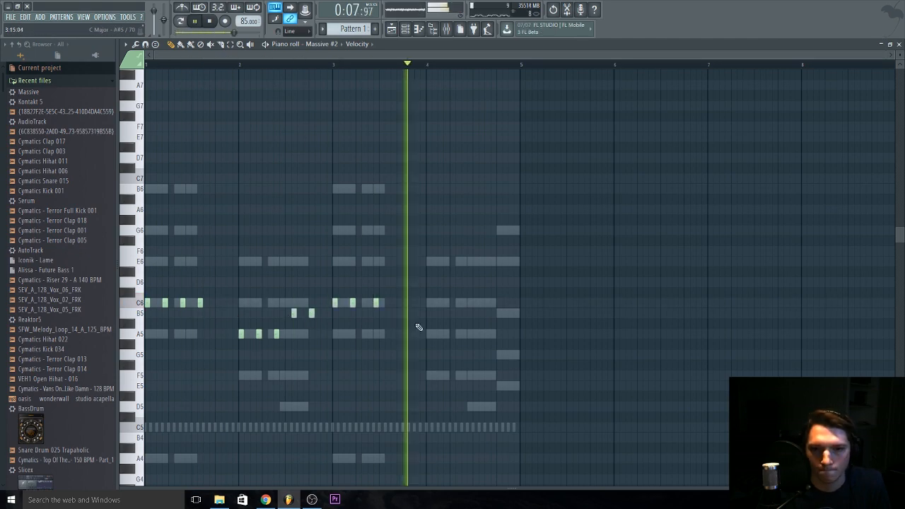
Draw A5, E6 and C6 notes in bar 4, a D6 note late in bar 3 and two E6 notes in bar 1.
right_click(476, 282)
click(500, 302)
key(space)
drag(388, 302, 389, 282)
scroll(188, 269, up, 4)
click(188, 261)
scroll(212, 283, down, 3)
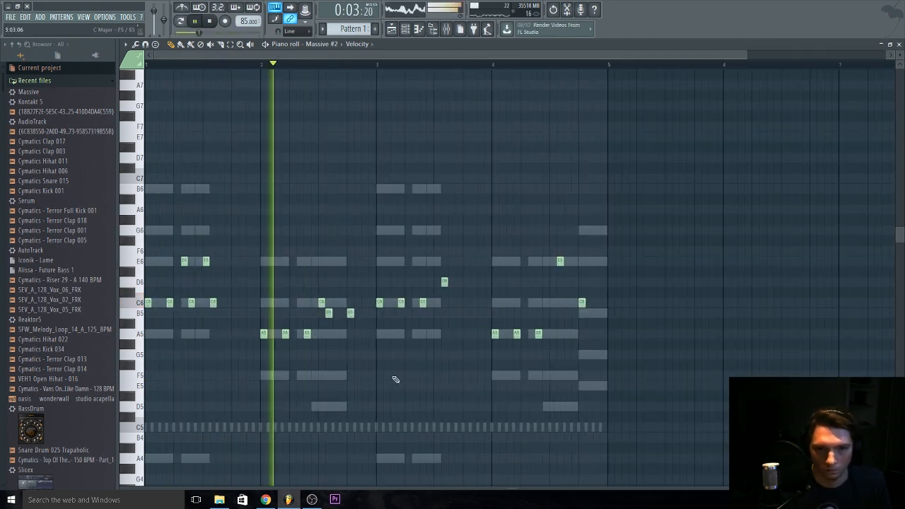
Add C6 fill notes in the second half of bar 2 and a B5 note at the end of bar 4, and stop playback.
click(336, 302)
click(365, 303)
key(space)
click(594, 314)
scroll(423, 415, down, 1)
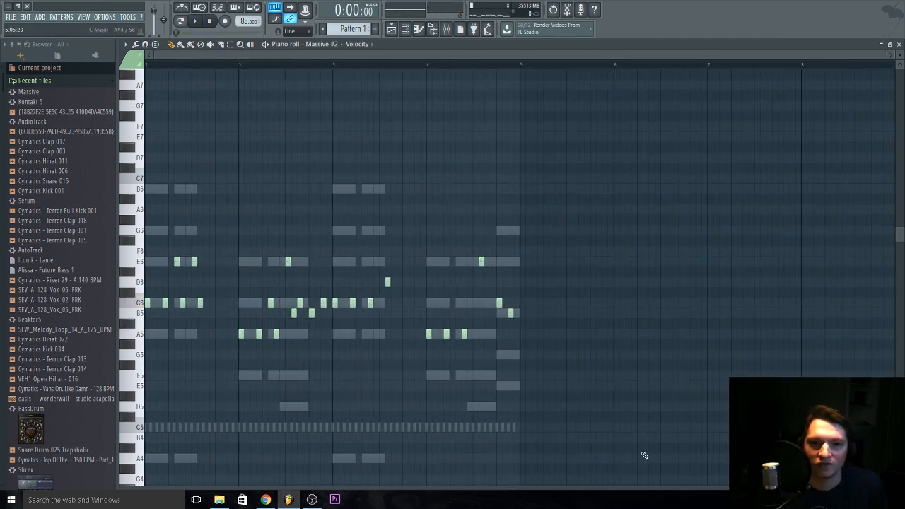
Delete all the lead notes, undo the deletion and clear the note selection.
key(ctrl+a)
key(Delete)
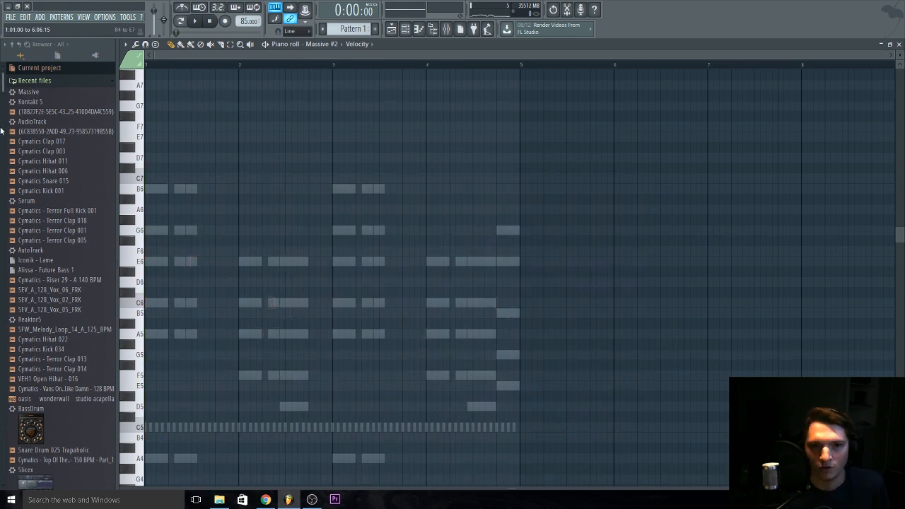
key(ctrl+z)
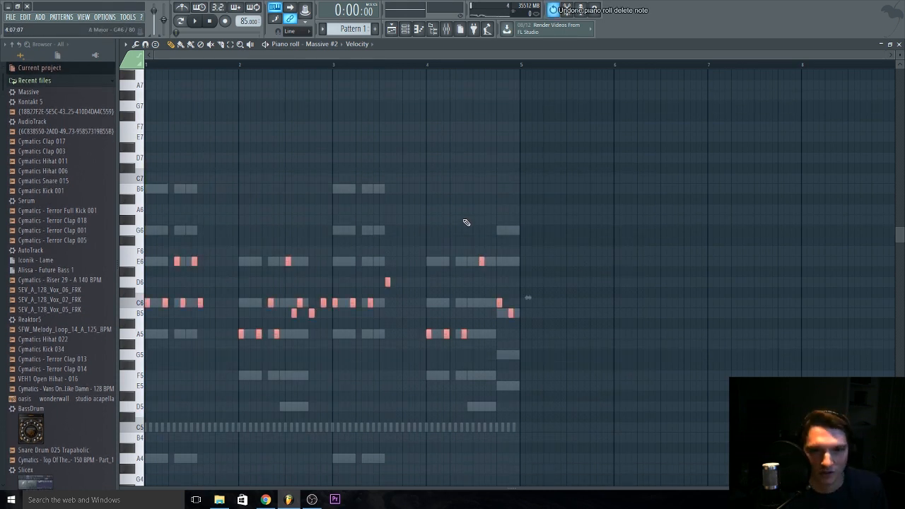
key(ctrl+d)
Duplicate the Pattern 1 clip and both audio clips in the playlist so that the copies start at bar 5.
key(F5)
key(F6)
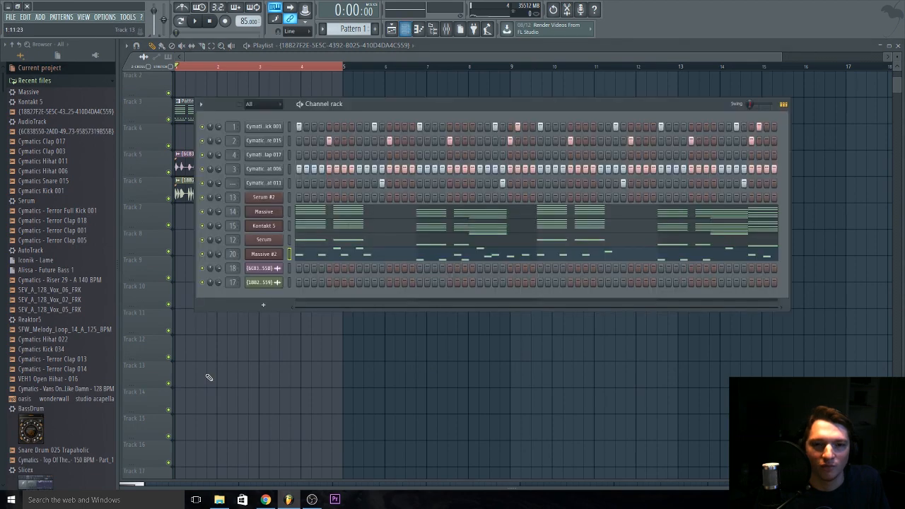
key(F6)
drag(428, 235, 109, 132)
scroll(195, 169, down, 1)
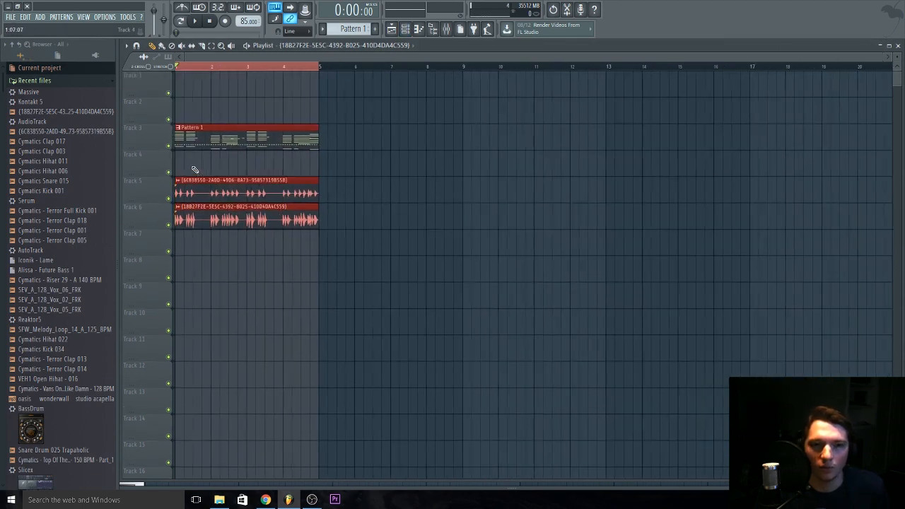
drag(230, 147, 479, 146)
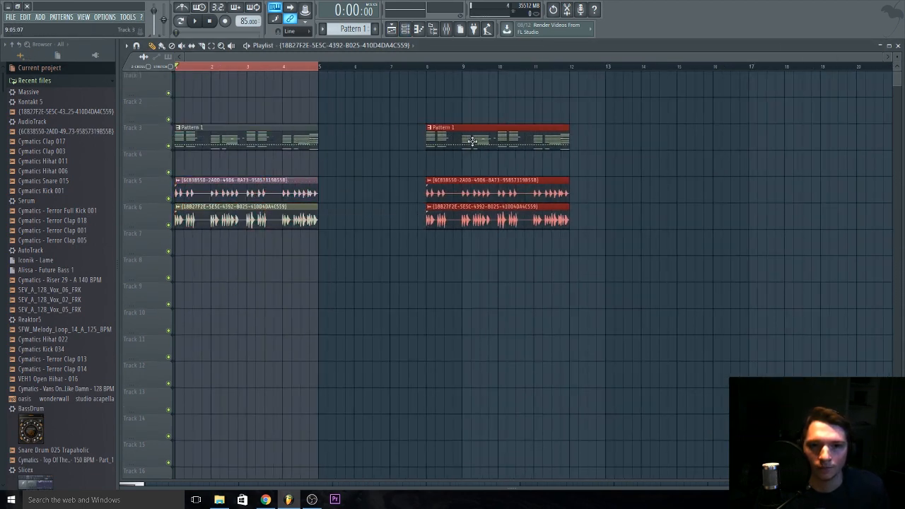
drag(177, 247, 467, 92)
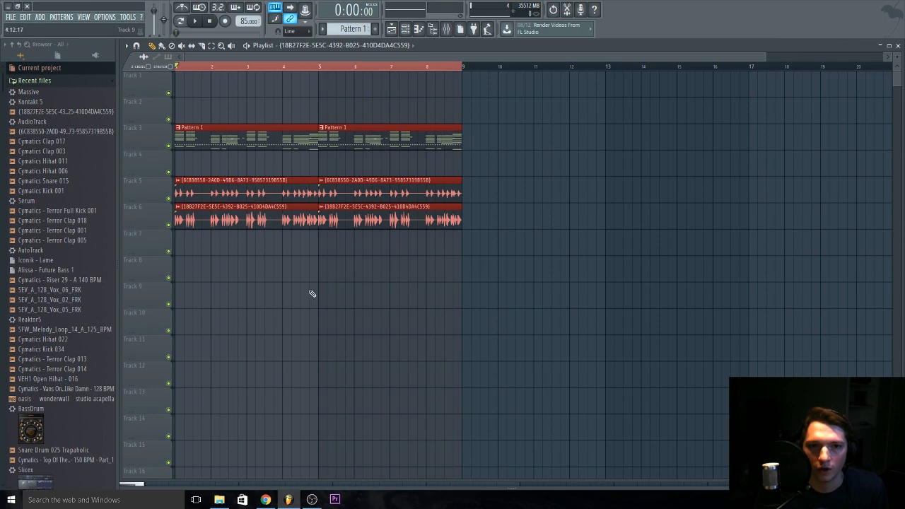
ctrl+click(314, 295)
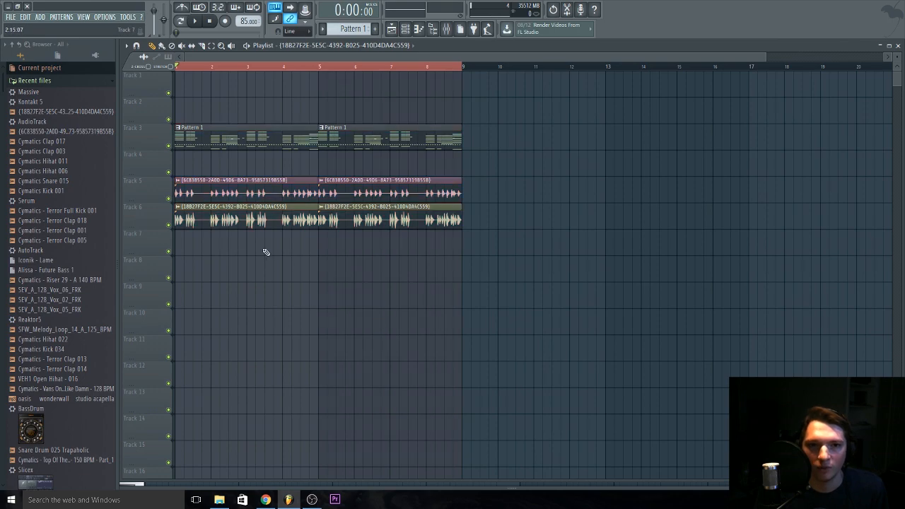
Shift all the clips to start at bar 5 and place the Cymatics - Buildup Drums 21 - 160 BPM sample at bar 1 of Track 10.
drag(593, 281, 123, 117)
drag(215, 141, 389, 140)
click(59, 331)
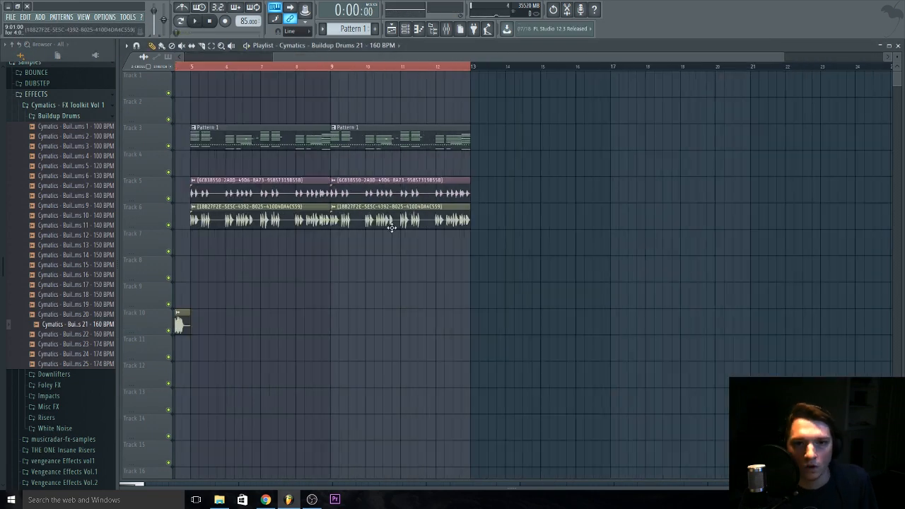
scroll(392, 228, down, 2)
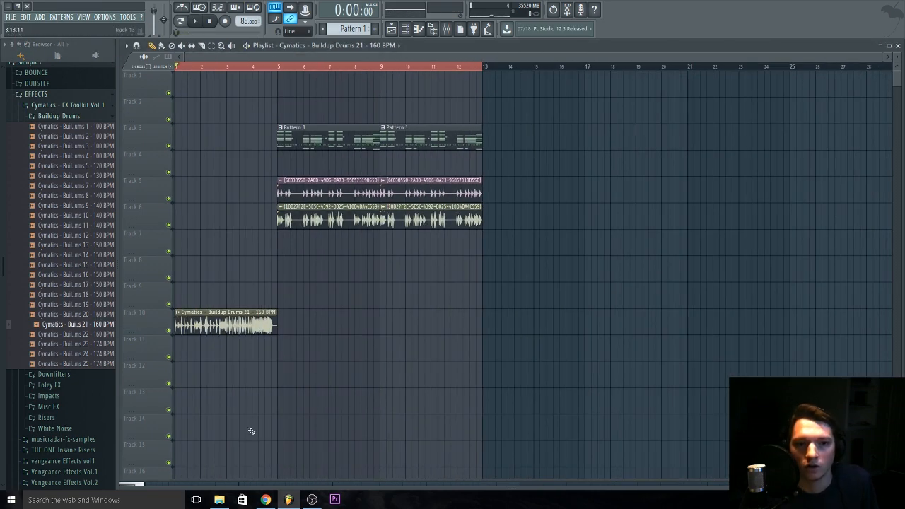
Try to copy the Pattern 1 clip to bar 1 of Track 3.
shift+drag(335, 140, 151, 143)
drag(185, 143, 177, 143)
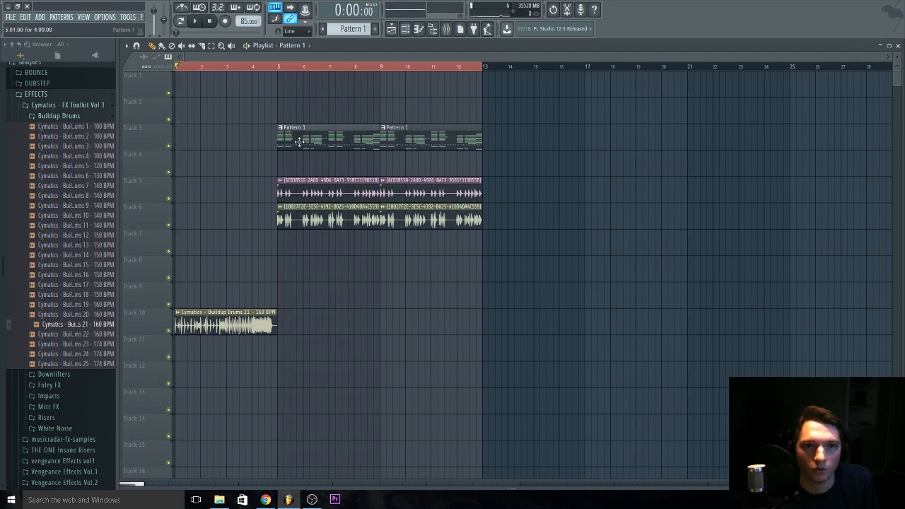
Copy the steps of the kick, snare, clap and two hi-hat channels from Pattern 1 into a new pattern named Drums.
double_click(299, 141)
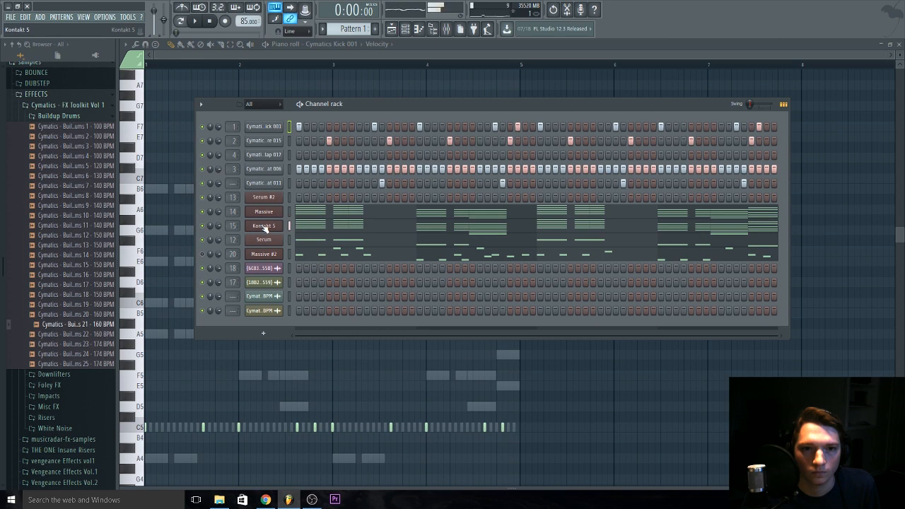
key(space)
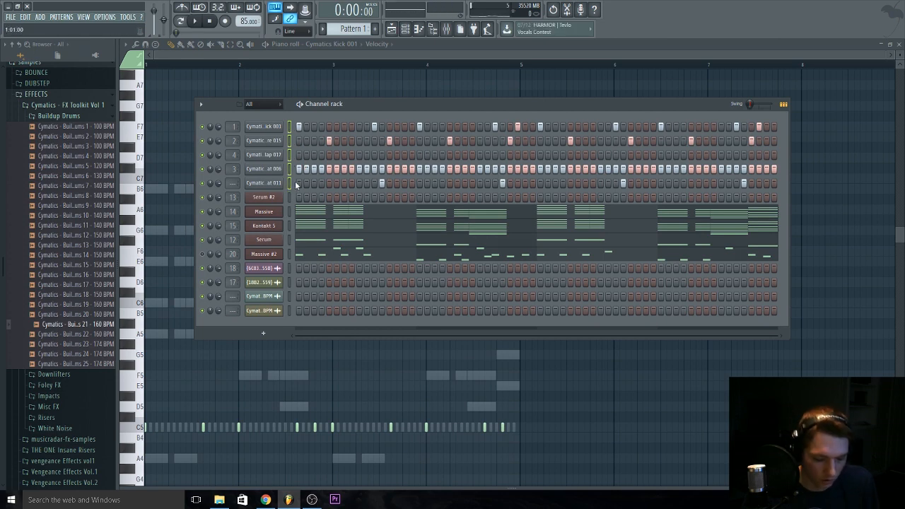
click(377, 29)
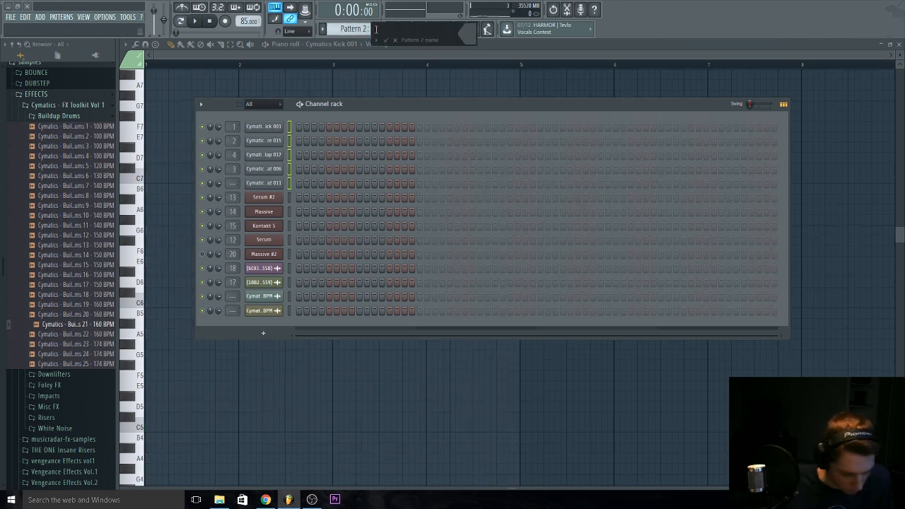
text(Drums)
key(Return)
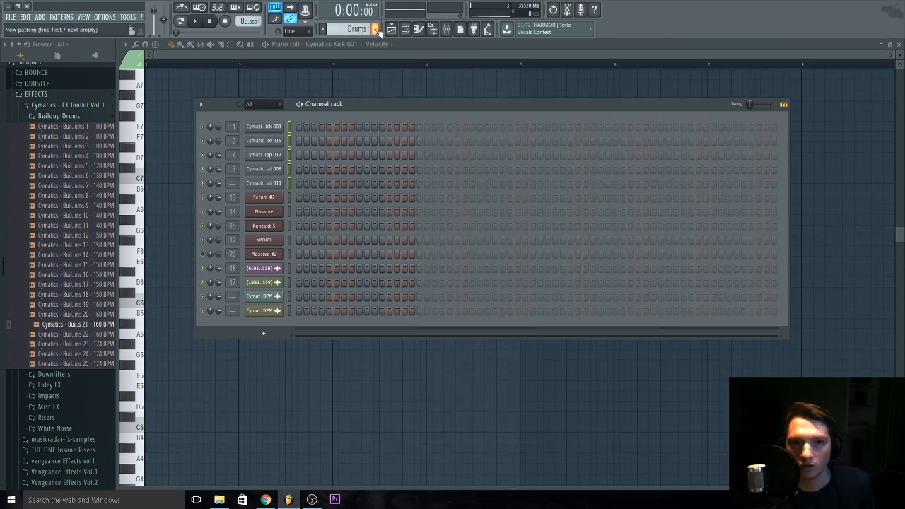
Place two Drums pattern clips on Track 7 of the playlist, at bars 5 and 9.
click(391, 29)
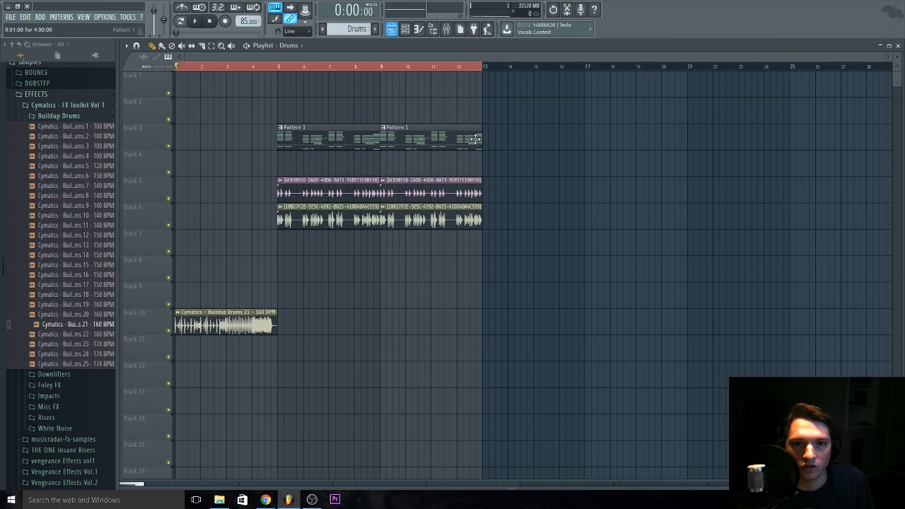
click(281, 248)
mouse_move(282, 248)
mouse_down()
mouse_move(332, 244)
mouse_move(281, 244)
mouse_up()
click(400, 245)
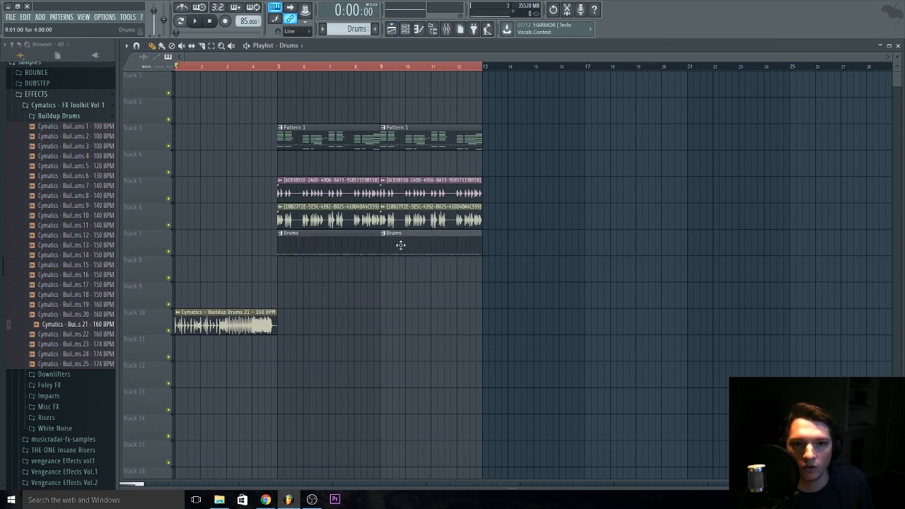
Delete all Cymatics Kick 001 and Cymatics Hihat 006 notes from Pattern 1 in the piano roll.
double_click(336, 132)
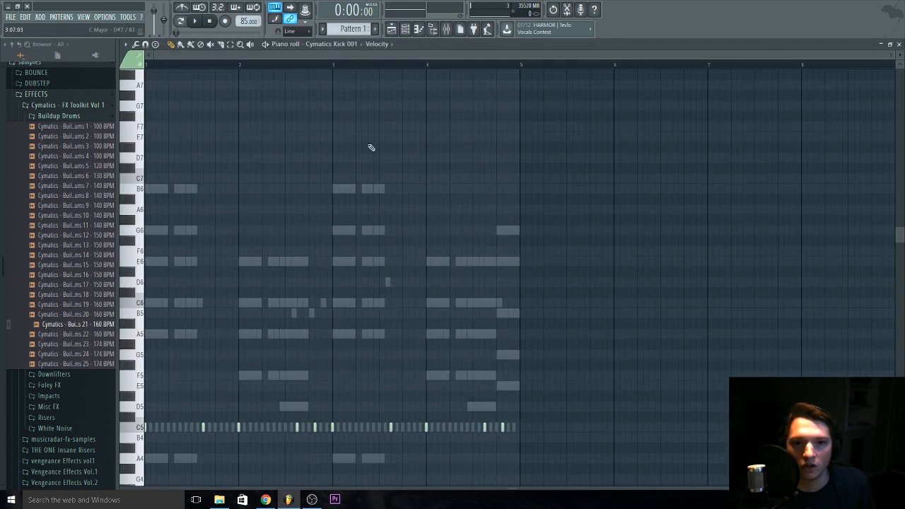
scroll(440, 310, down, 2)
key(ctrl+a)
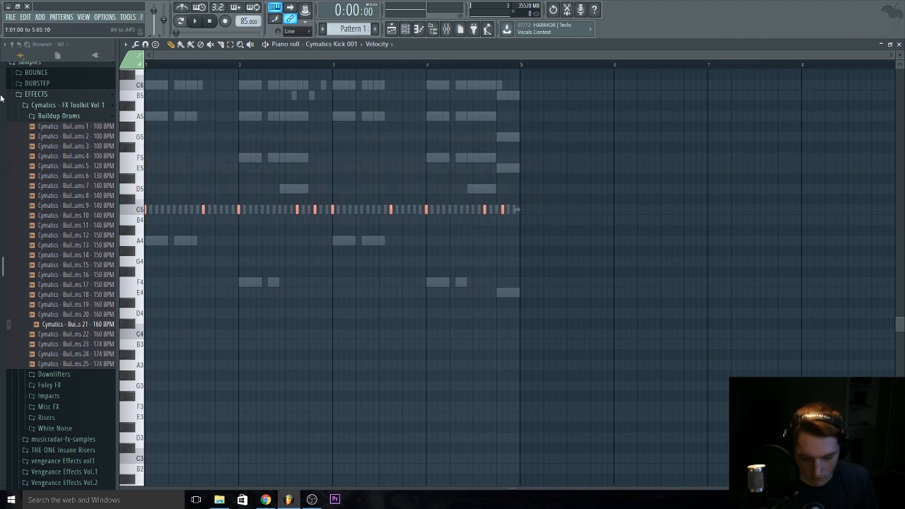
right_click(417, 210)
scroll(520, 235, up, 1)
key(ctrl+a)
key(Delete)
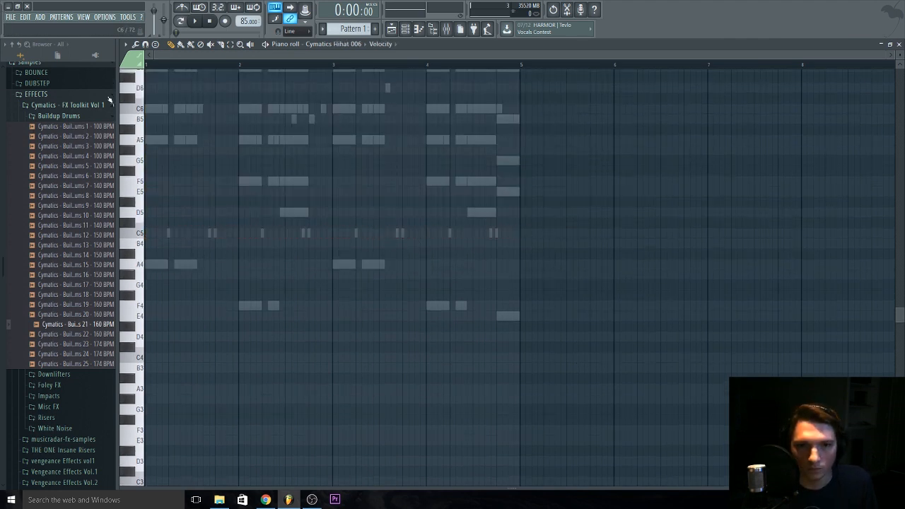
Delete all Cymatics Snare 015 notes from Pattern 1.
right_click(357, 235)
scroll(606, 299, up, 1)
key(ctrl+a)
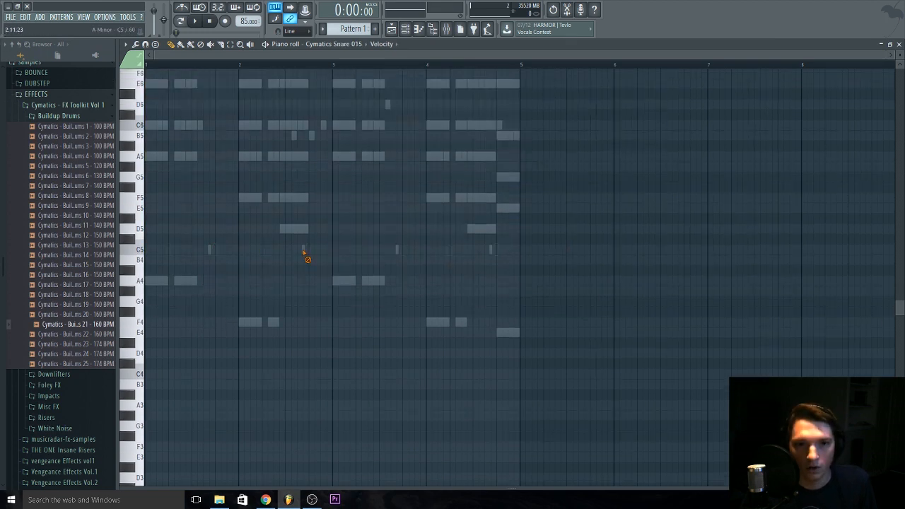
Copy the Serum notes from Pattern 1 into a new pattern named Bass and place its clips on Track 8 at bars 5 and 9.
key(ctrl+a)
key(F6)
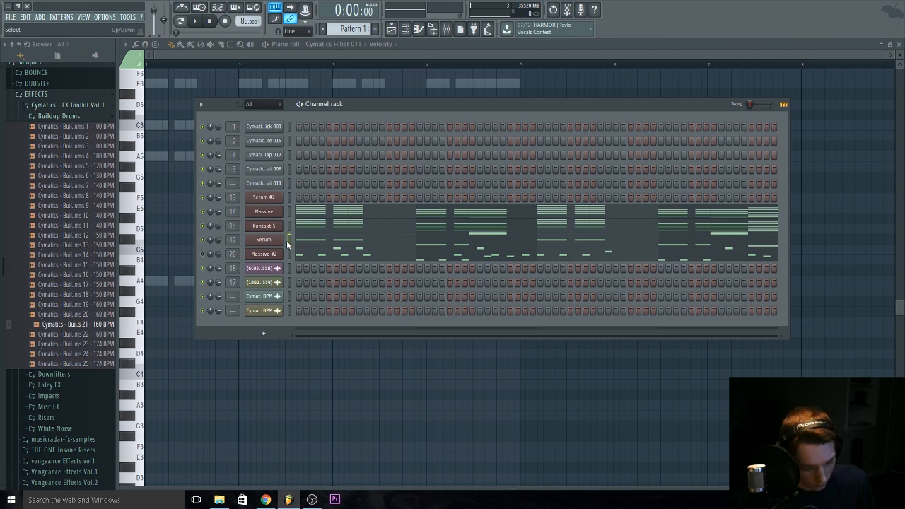
click(375, 29)
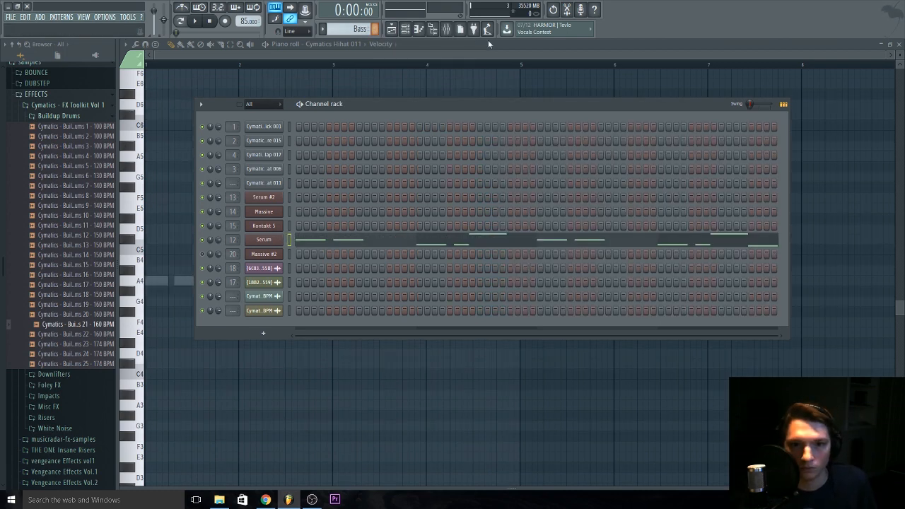
key(F5)
mouse_move(393, 318)
mouse_down()
mouse_move(417, 323)
mouse_move(298, 270)
mouse_move(424, 273)
mouse_move(406, 276)
mouse_up()
Delete all Serum bass notes from Pattern 1 in the piano roll and return to the playlist.
double_click(307, 133)
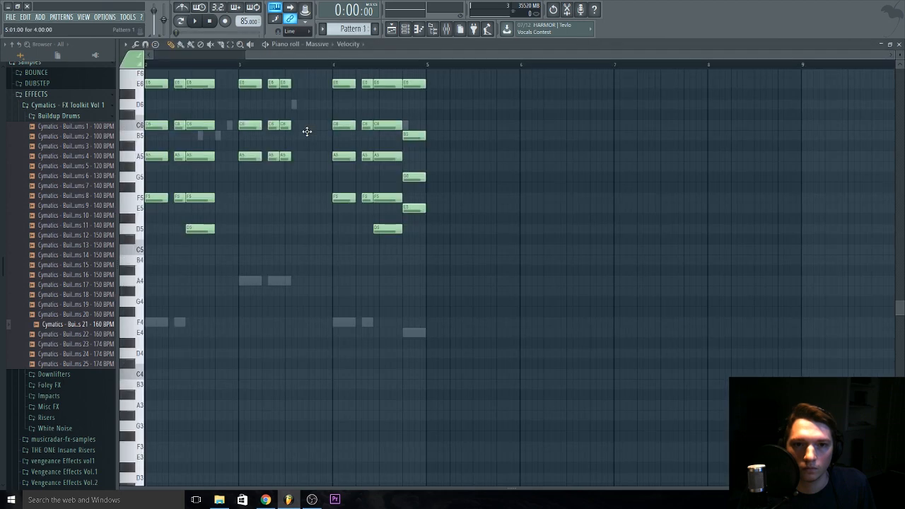
scroll(350, 154, left, 2)
scroll(384, 363, up, 3)
key(F6)
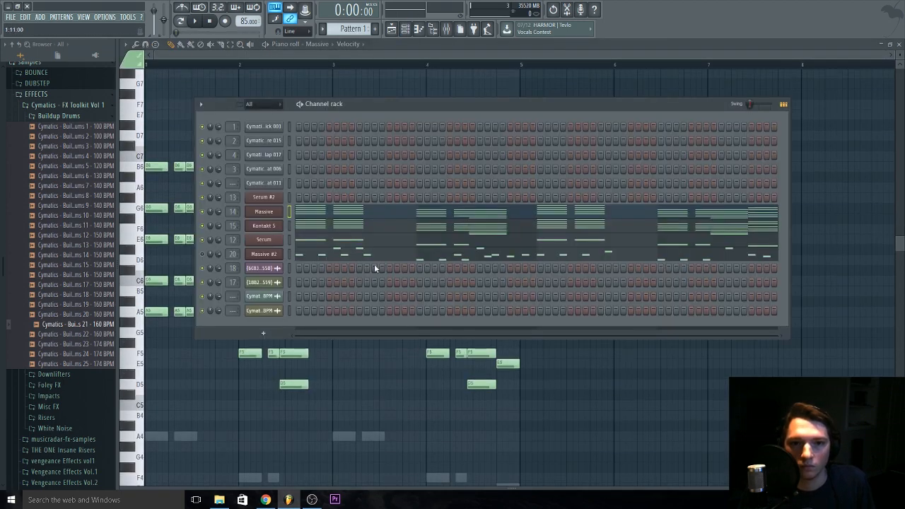
click(383, 240)
scroll(419, 311, down, 5)
key(ctrl+a)
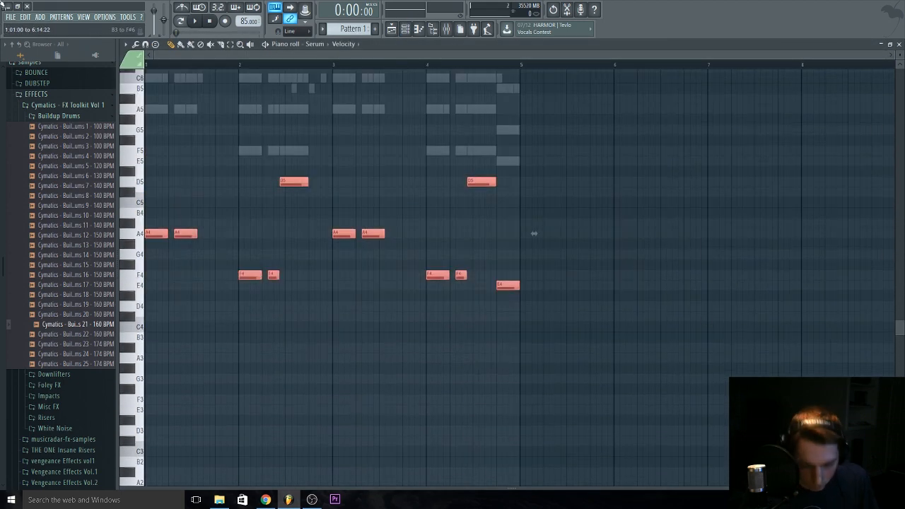
key(Delete)
key(F5)
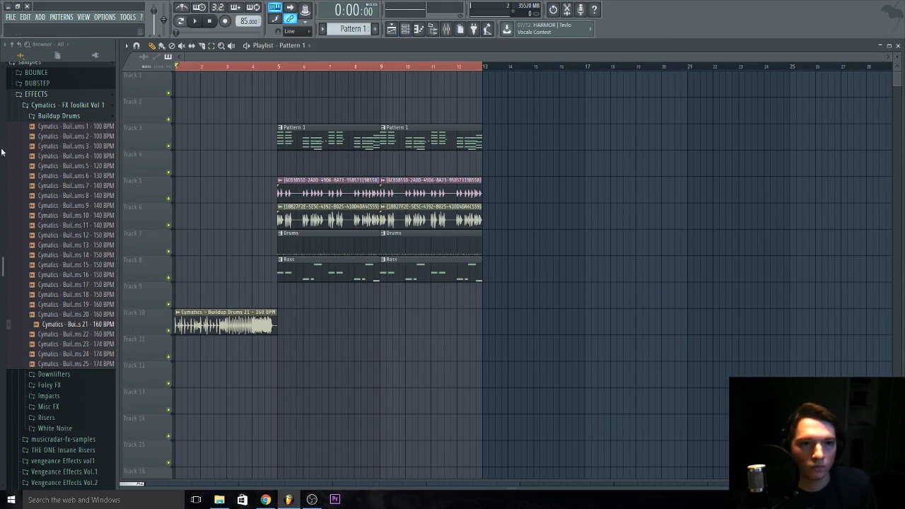
Play the arrangement from bar 5 and check the track levels in the mixer.
click(447, 29)
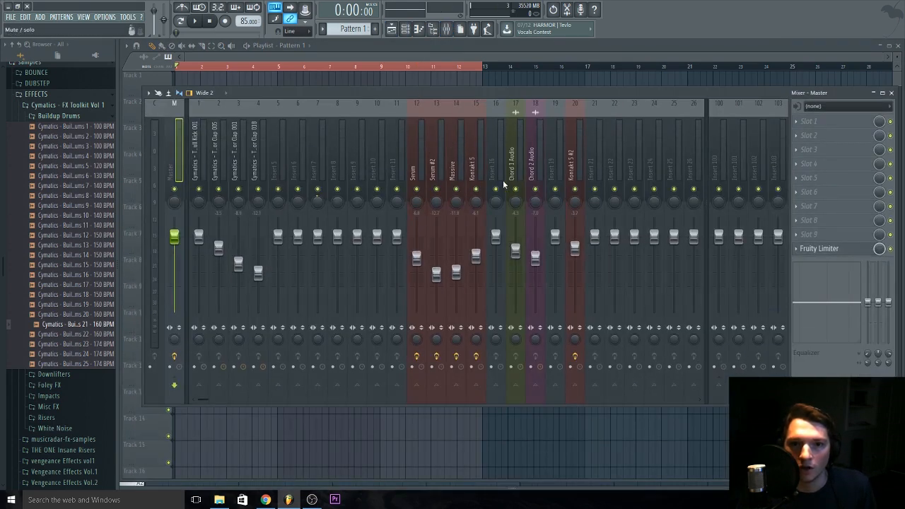
key(F9)
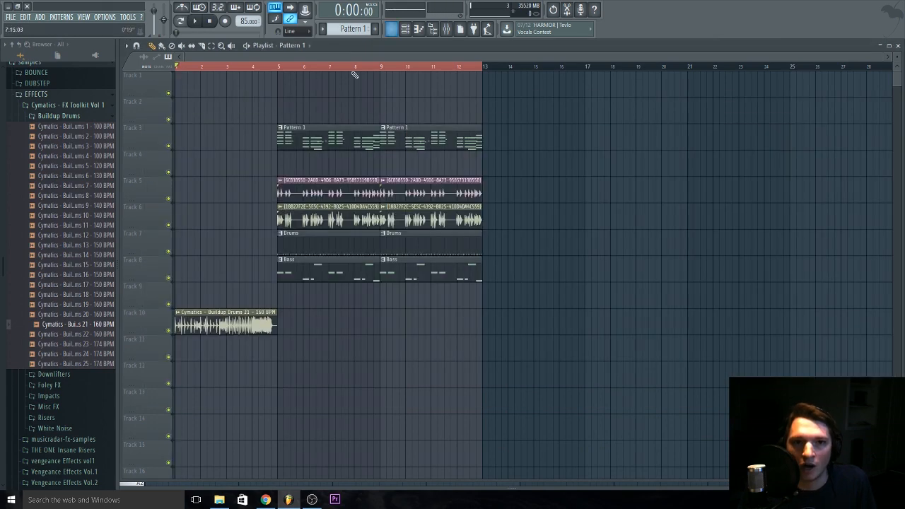
click(282, 67)
key(space)
click(448, 30)
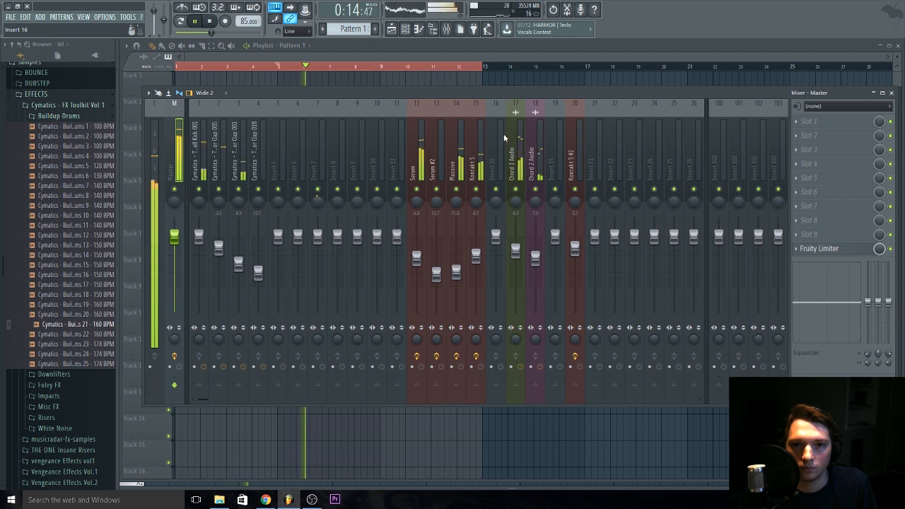
key(space)
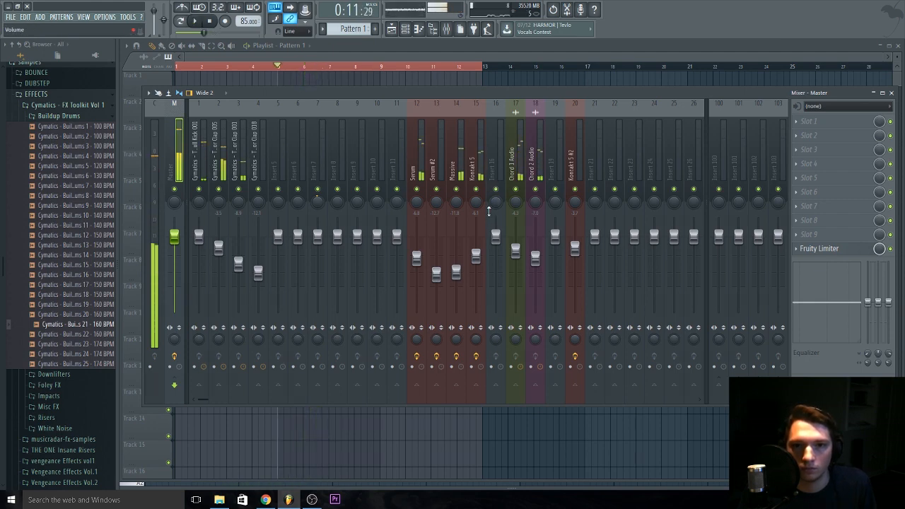
Lower the Serum mixer track's volume to -7.1 dB while listening to the arrangement.
click(419, 178)
click(434, 177)
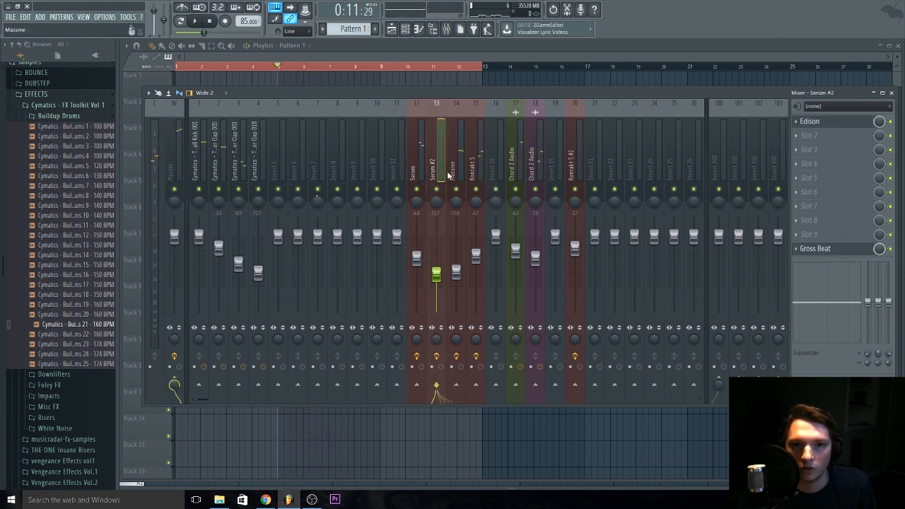
click(452, 176)
drag(472, 174, 431, 179)
key(space)
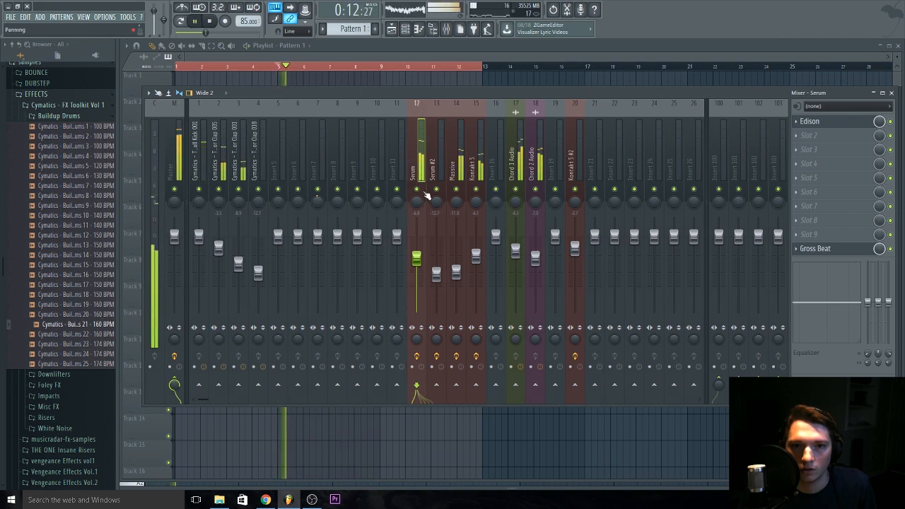
click(417, 259)
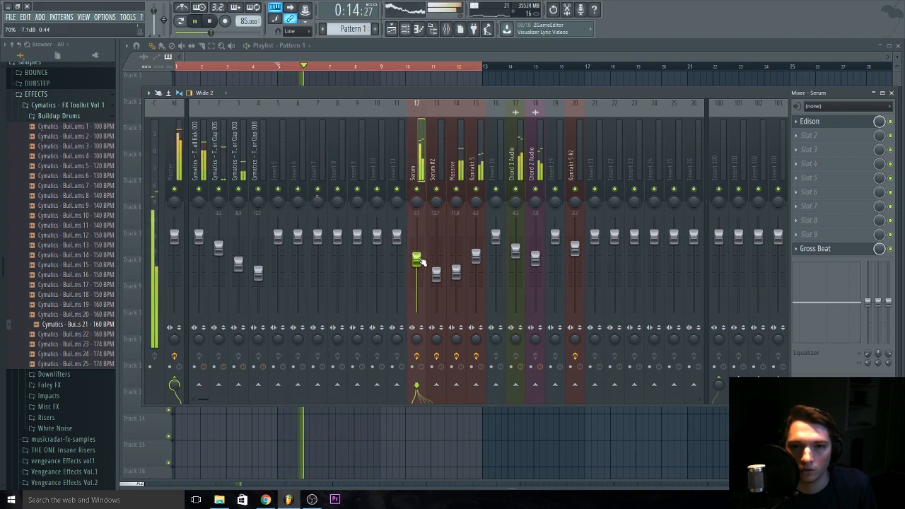
key(space)
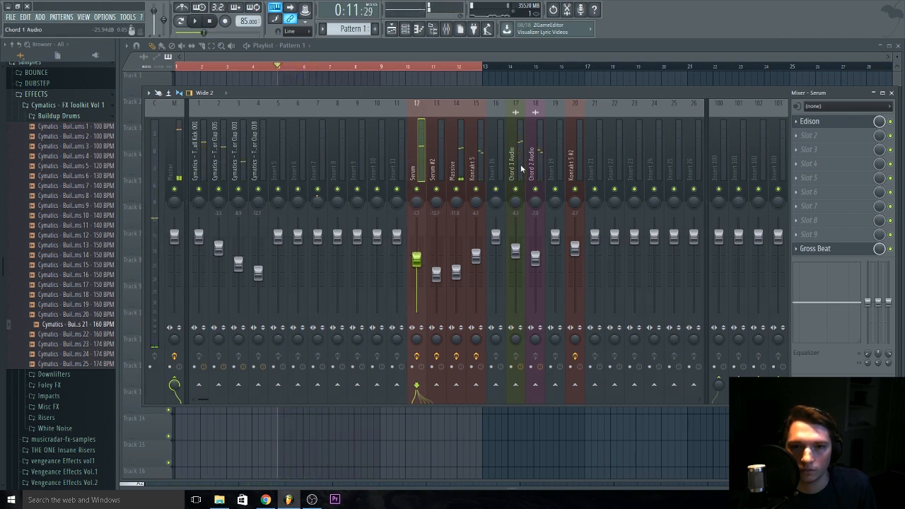
Move the Chord 1 Audio and Chord 2 Audio mixer tracks to inserts 16 and 17, beside Kontakt 5.
click(496, 173)
click(516, 177)
key(space)
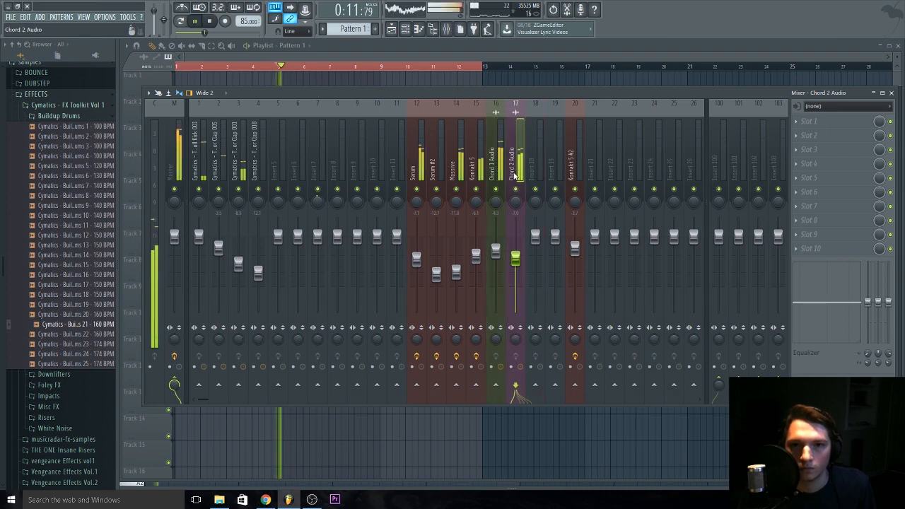
key(space)
Solo the Massive, Kontakt 5, Chord 1 Audio and Chord 2 Audio mixer tracks together.
right_click(458, 192)
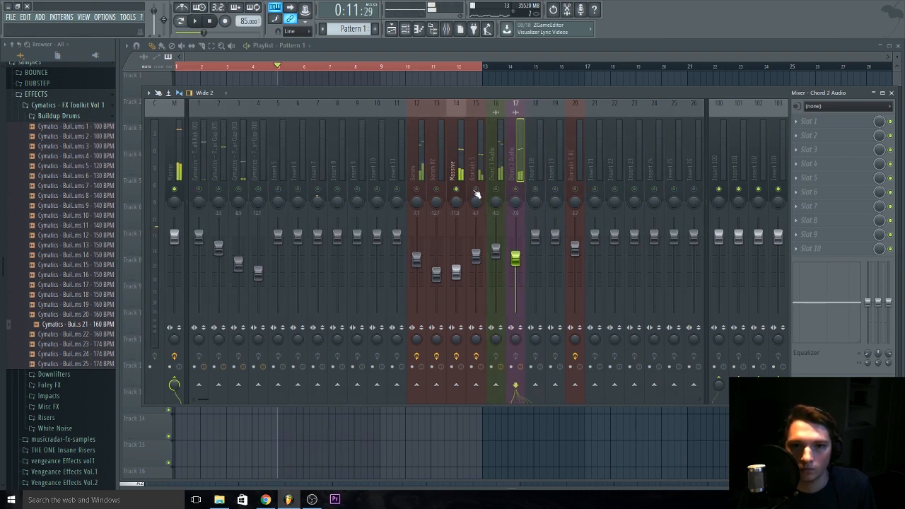
right_click(476, 192)
right_click(496, 192)
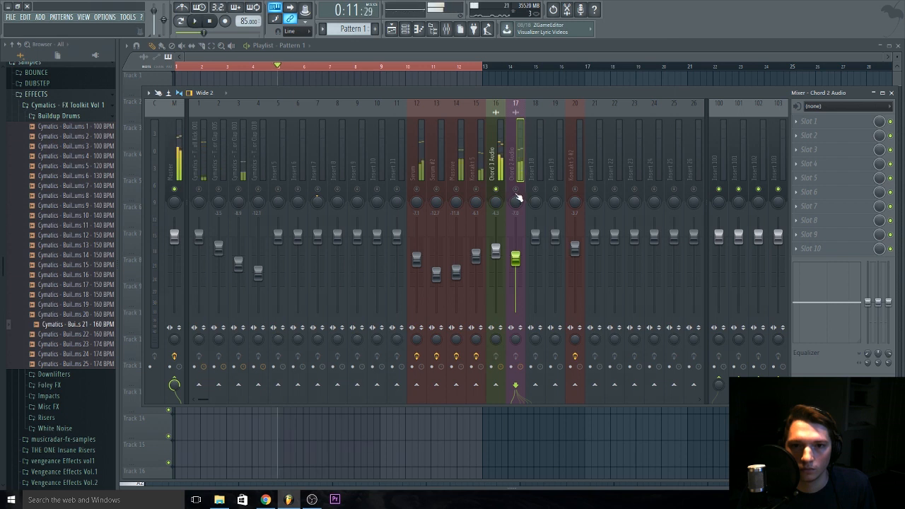
right_click(516, 192)
right_click(516, 193)
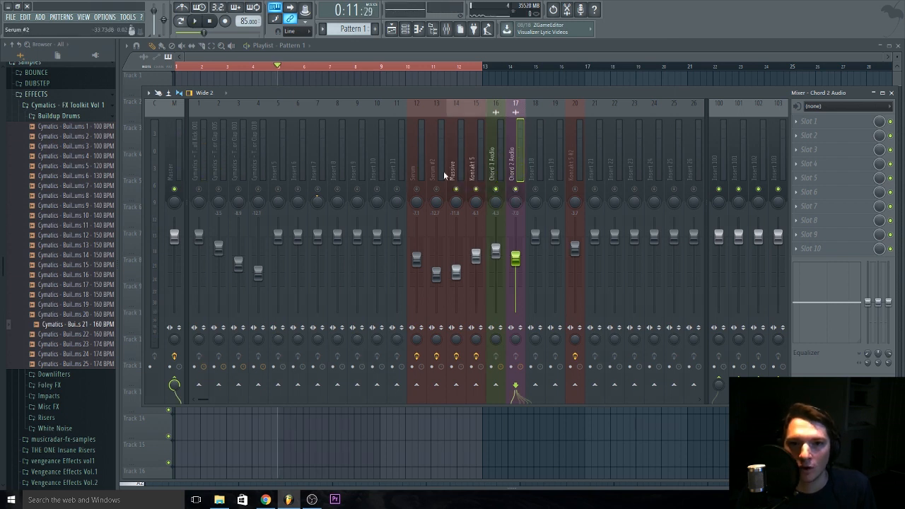
Rename mixer insert 18 as Drop Chords.
double_click(535, 166)
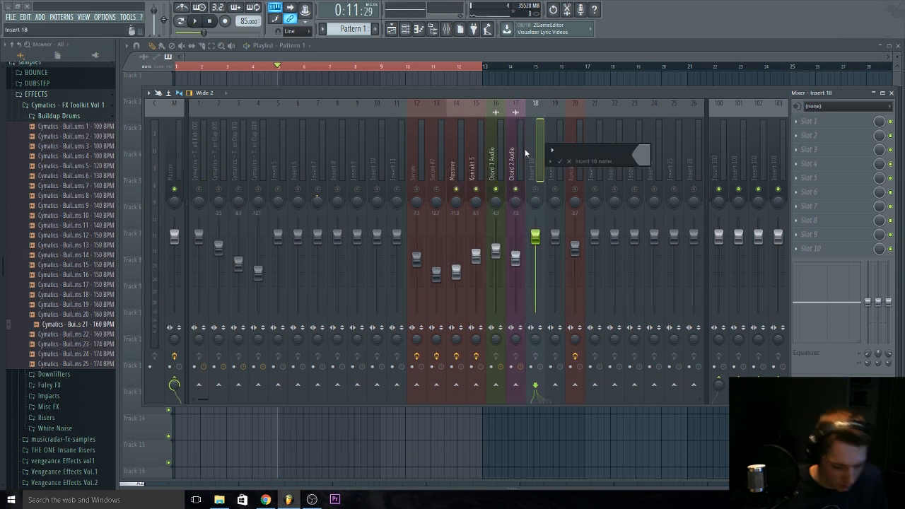
text(Drop Chords)
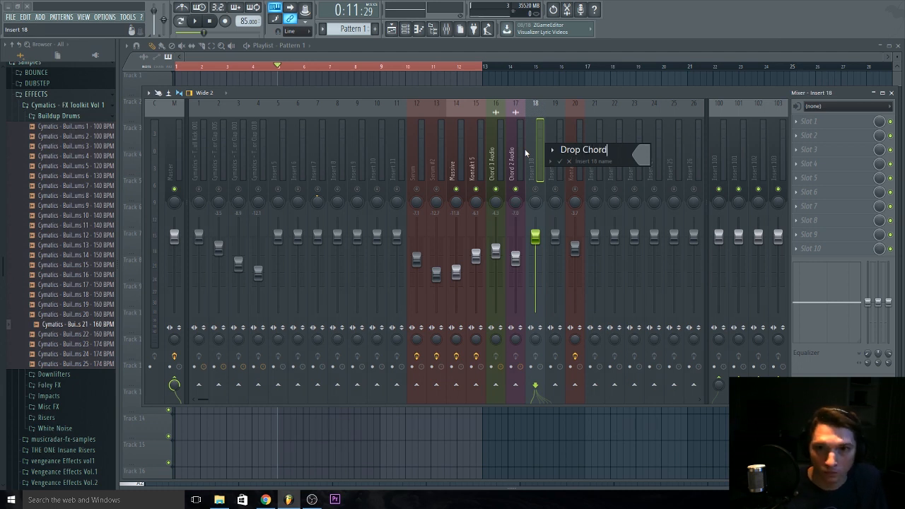
key(Return)
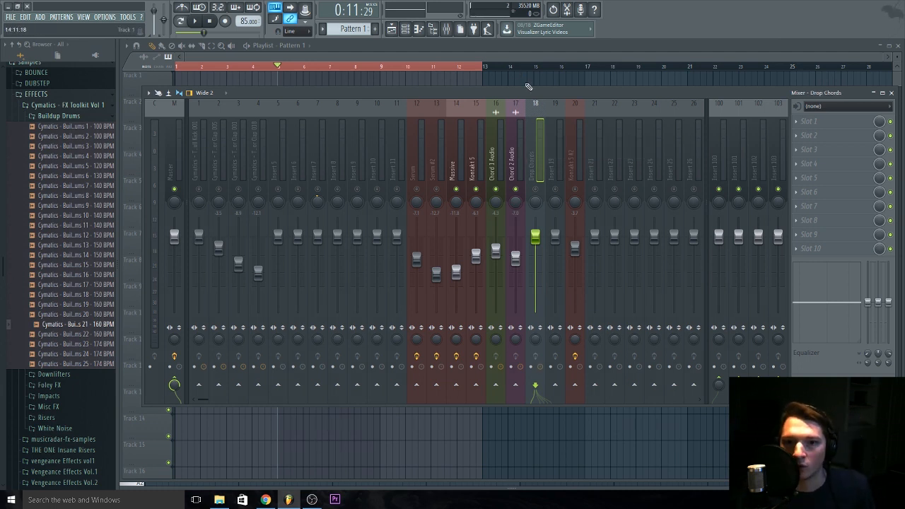
Route the Chord 2 Audio and Chord 1 Audio mixer tracks to Drop Chords instead of the master.
click(524, 182)
click(537, 390)
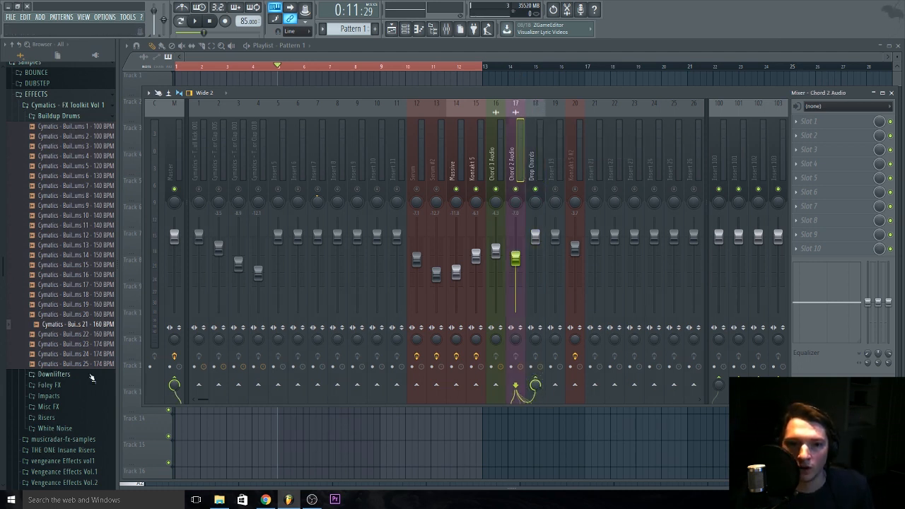
click(499, 170)
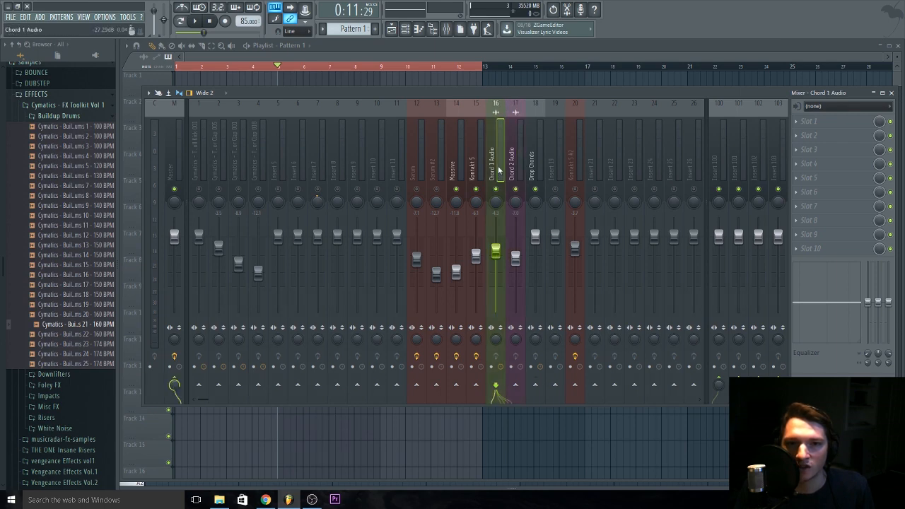
click(535, 387)
click(173, 383)
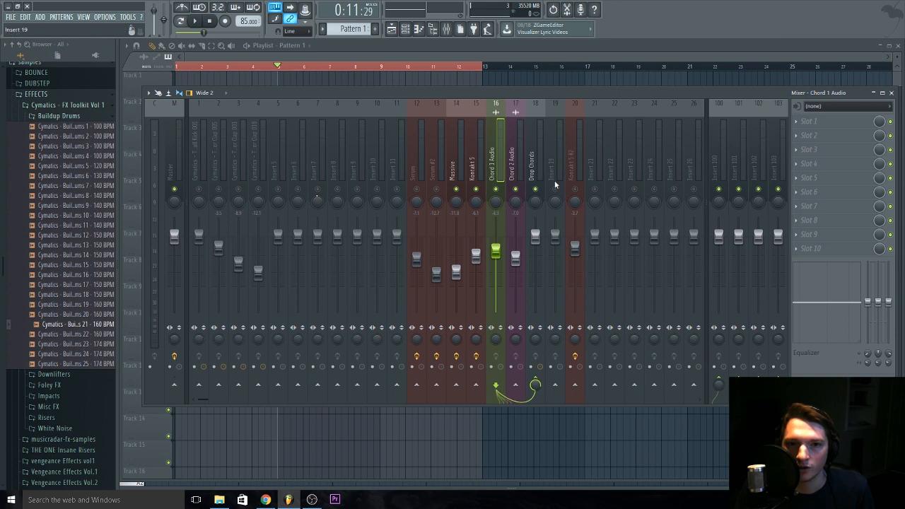
Route the Kontakt 5 and Massive mixer tracks to Drop Chords instead of the master.
click(477, 170)
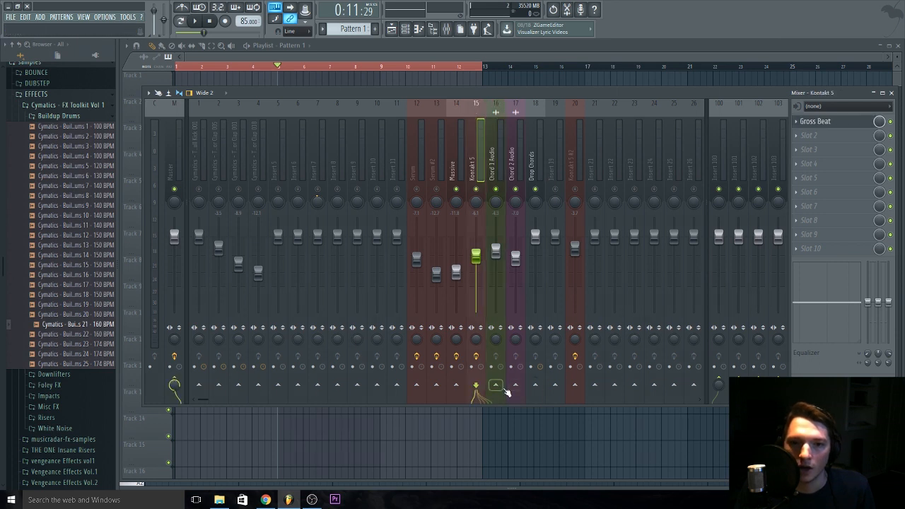
click(538, 385)
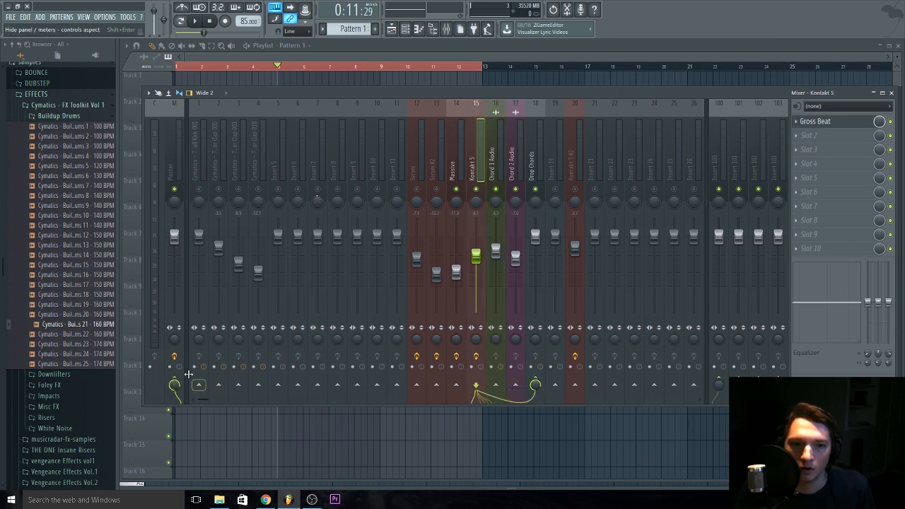
click(463, 159)
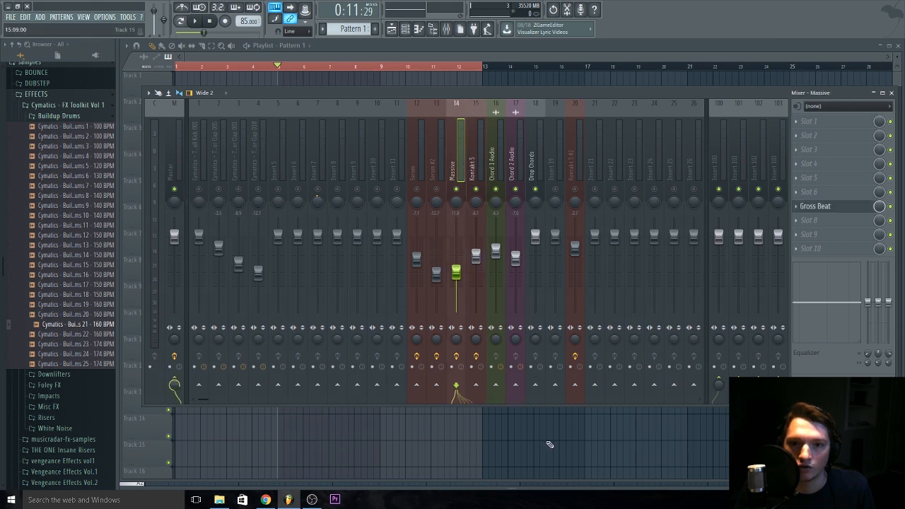
click(537, 386)
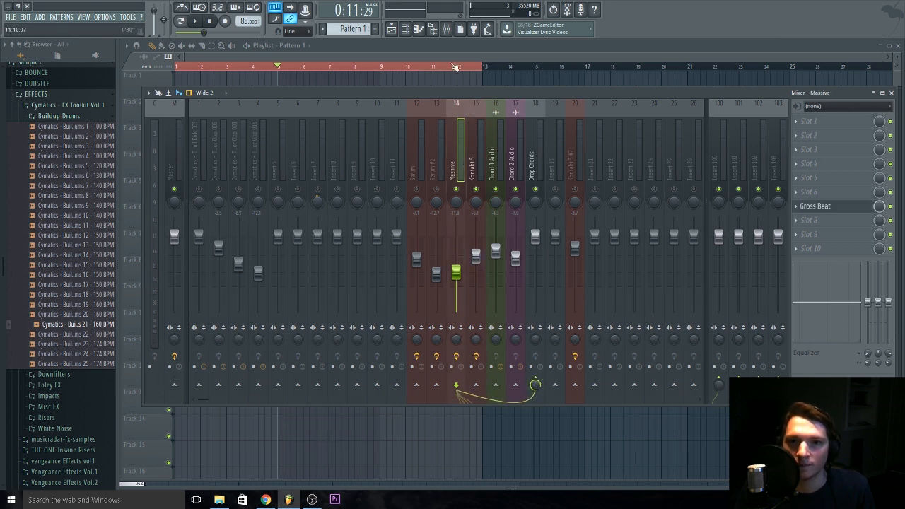
Test the chord routing by playing the arrangement with Drop Chords soloed, muted and unmuted within the full mix.
key(space)
key(space)
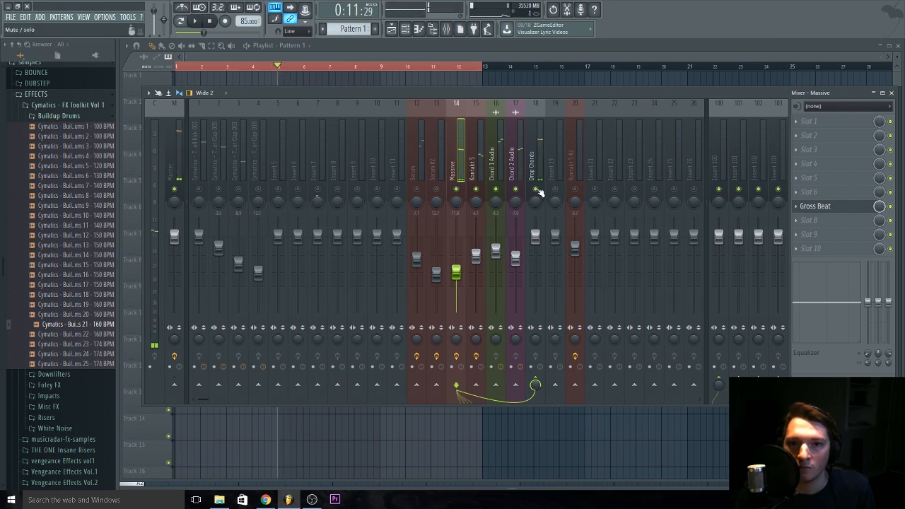
right_click(537, 190)
key(space)
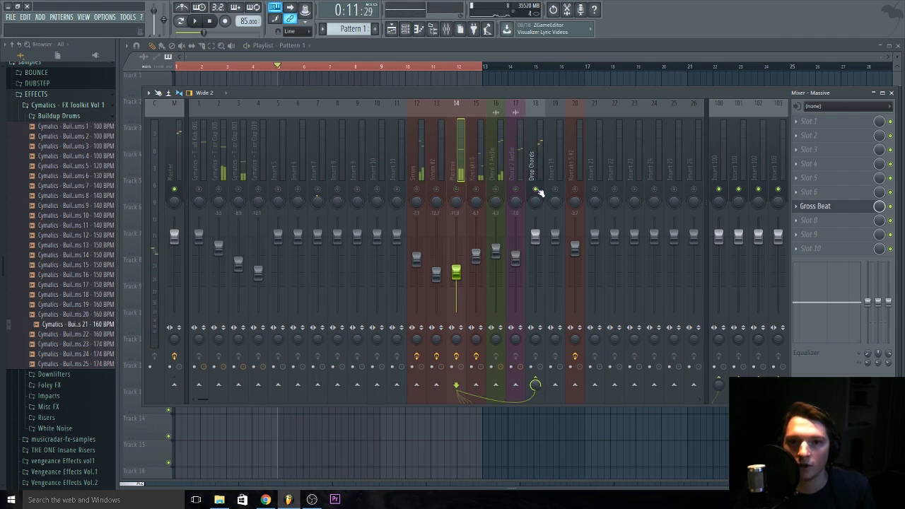
right_click(536, 190)
click(537, 190)
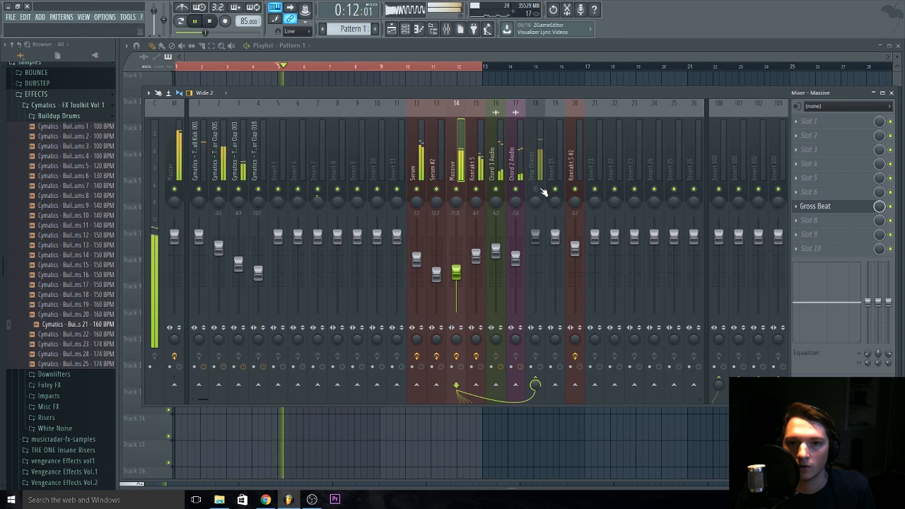
key(space)
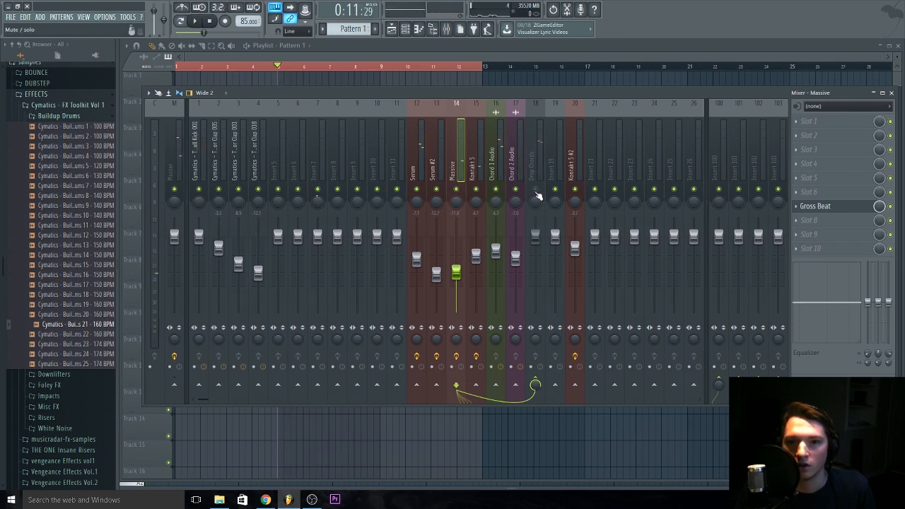
click(536, 190)
key(space)
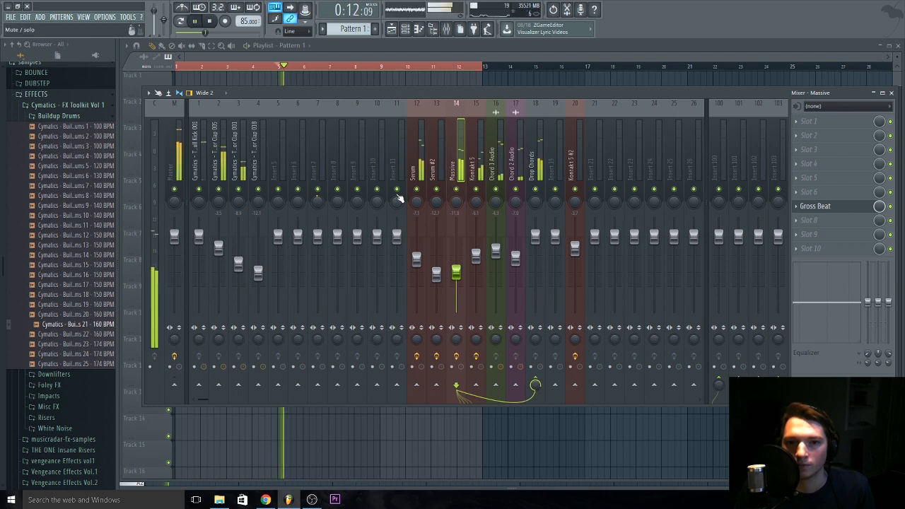
key(space)
Add Fruity Parametric EQ 2 to Drop Chords, lower its band 7 low-pass to the lowest frequencies and play the filtered chords.
click(536, 237)
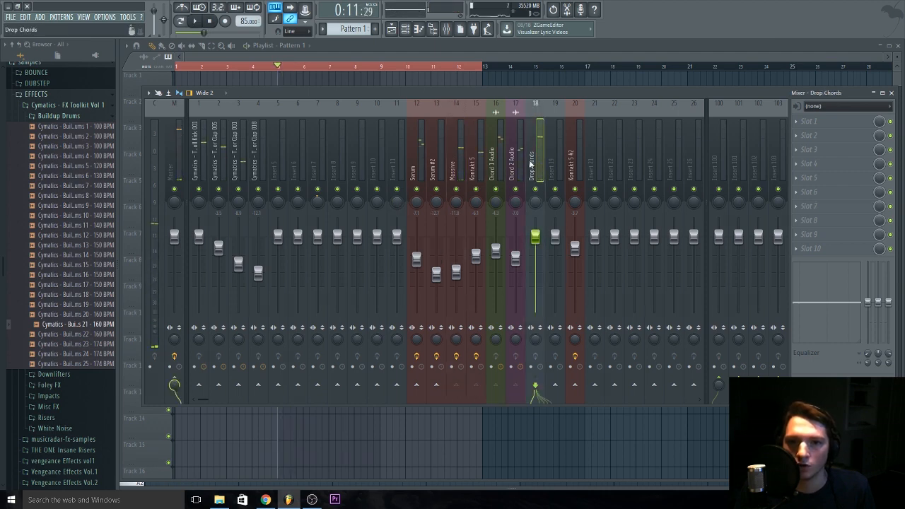
click(833, 124)
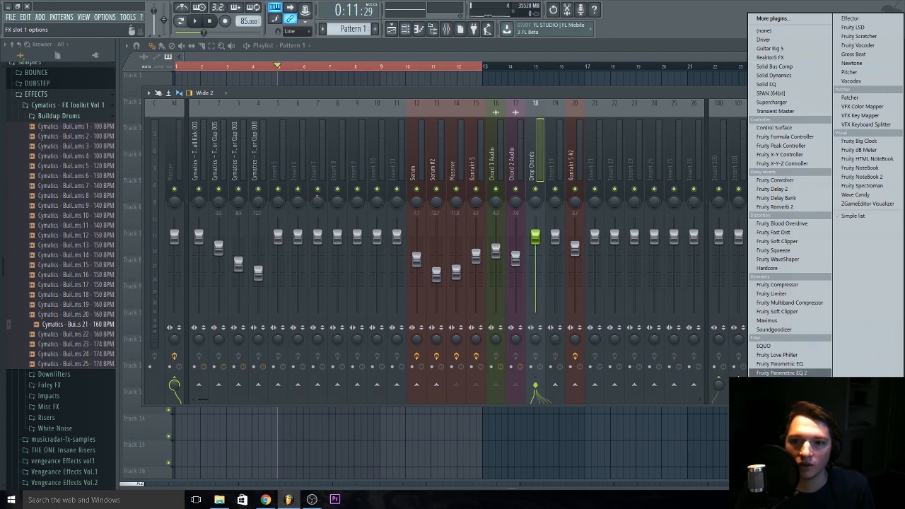
click(781, 373)
drag(318, 189, 164, 227)
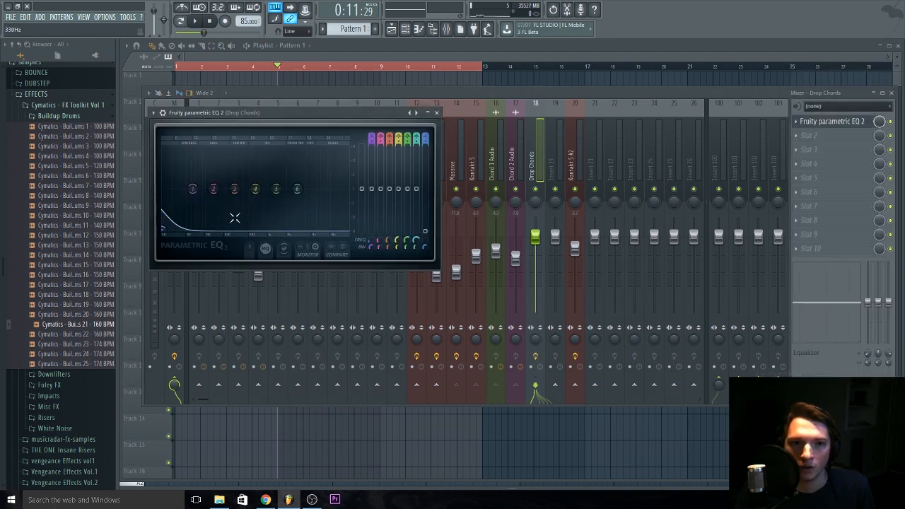
key(space)
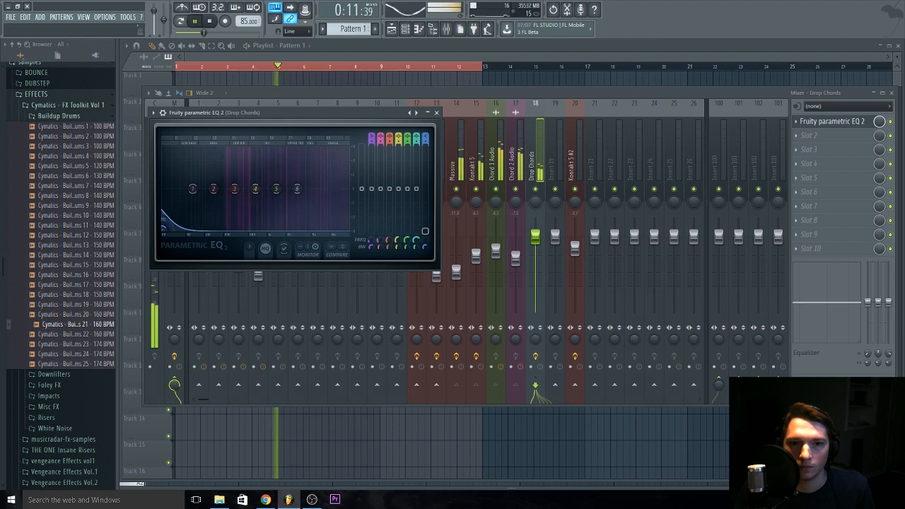
key(space)
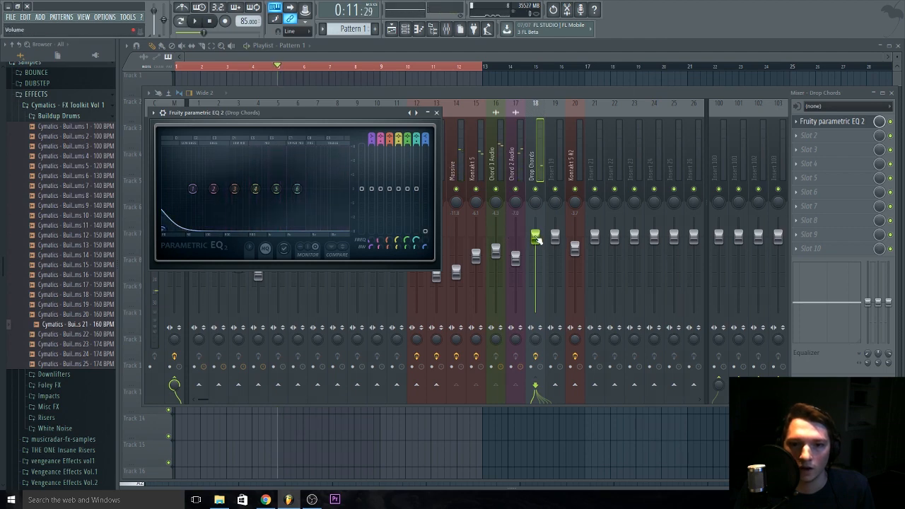
Create automation clips for the Drop Chords volume and the Parametric EQ 2 band 7 frequency.
right_click(538, 240)
click(566, 299)
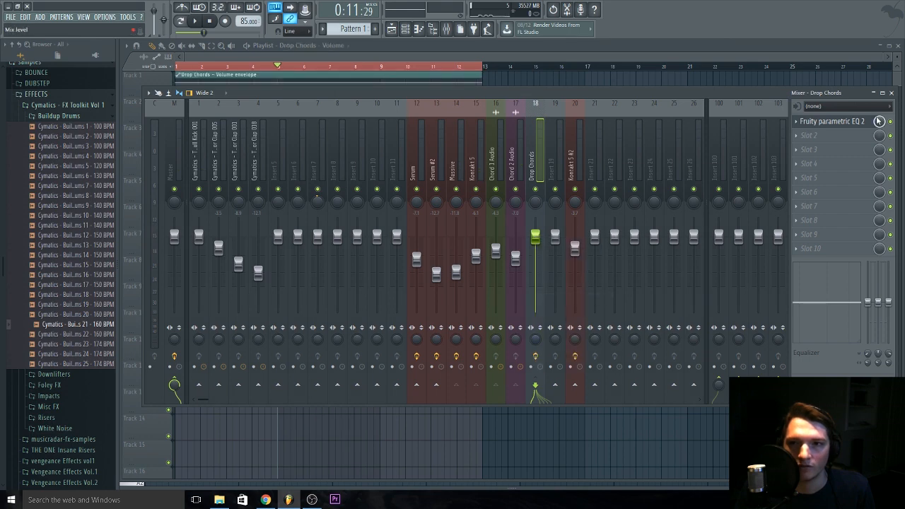
click(838, 124)
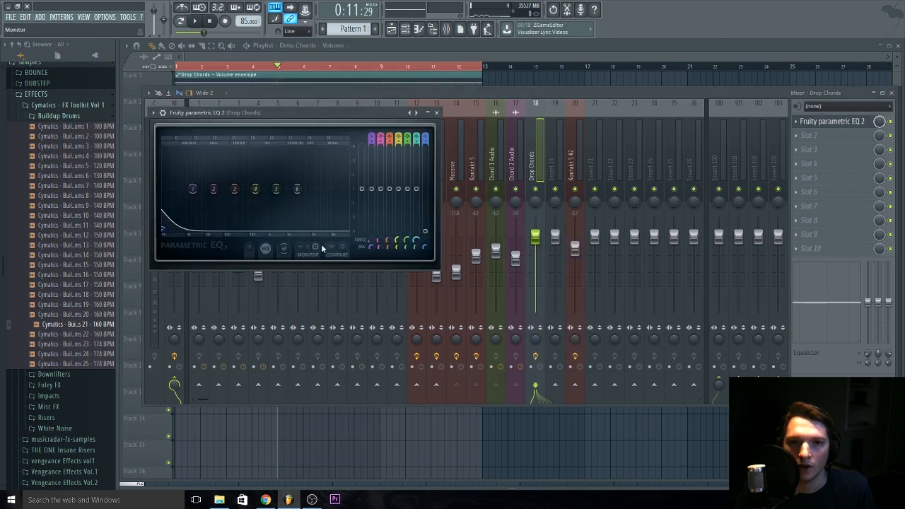
right_click(423, 243)
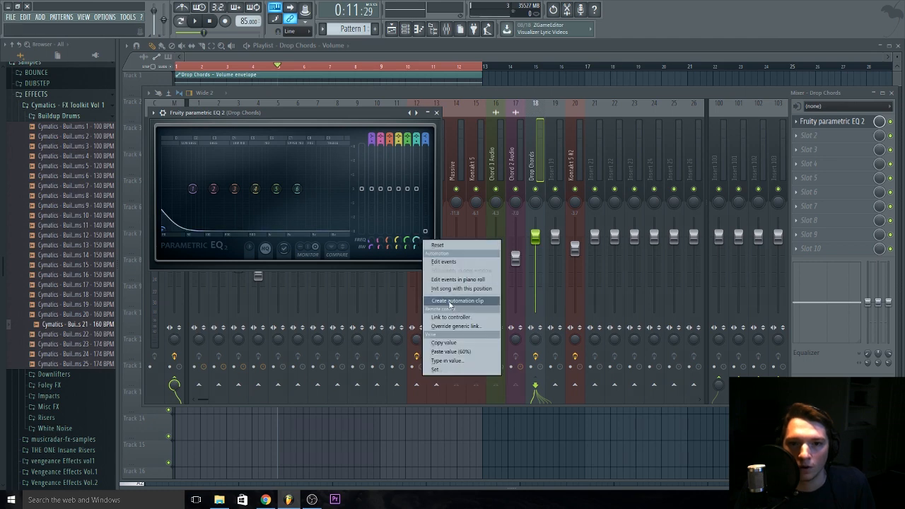
click(456, 304)
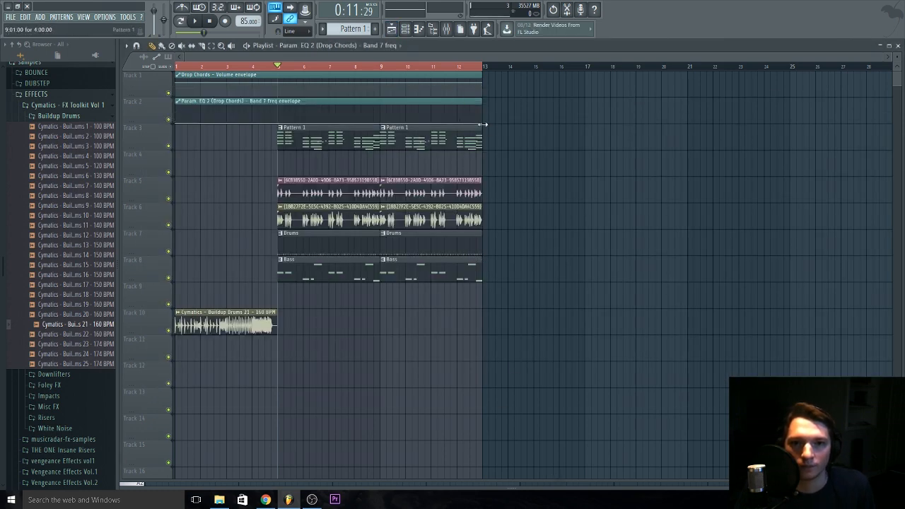
Ramp the band 7 frequency envelope up to 100% over the first four bars and place it on Track 9.
drag(483, 124, 485, 95)
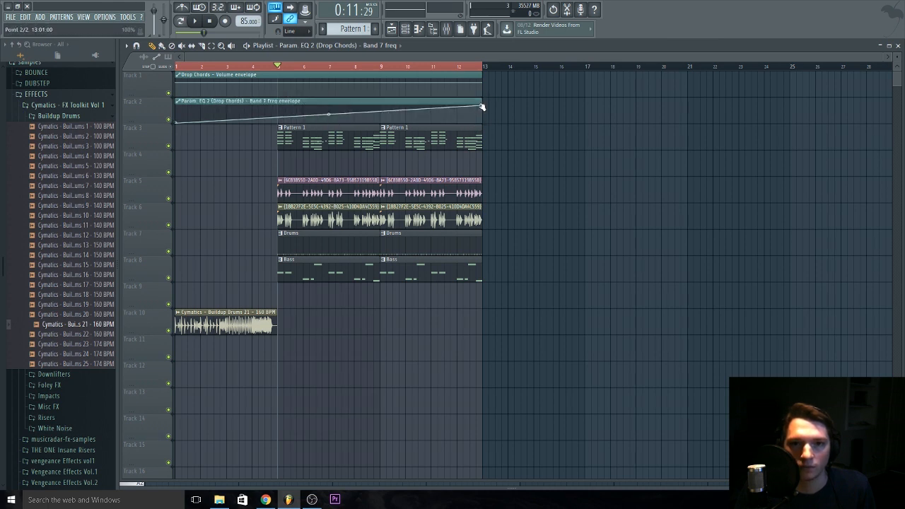
drag(481, 107, 261, 289)
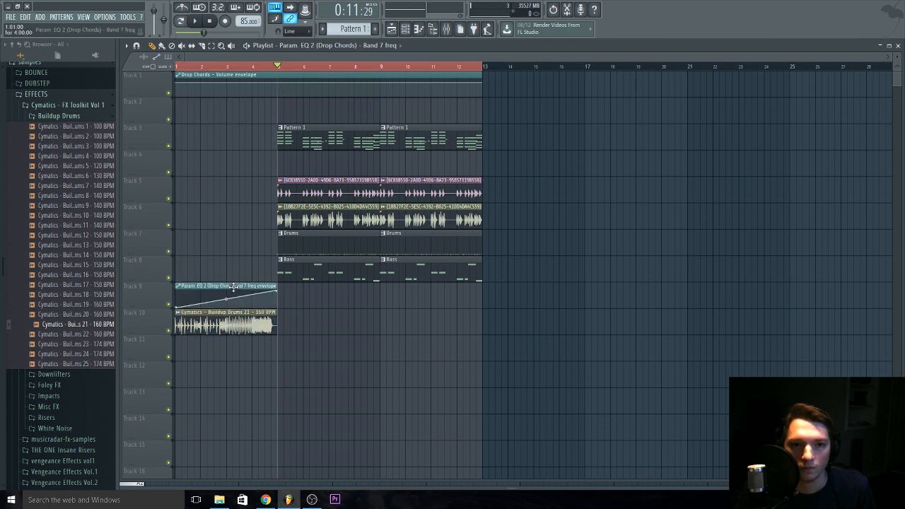
Ramp the Drop Chords volume envelope from zero to its copied end value over the first four bars and move it to Track 8.
right_click(483, 84)
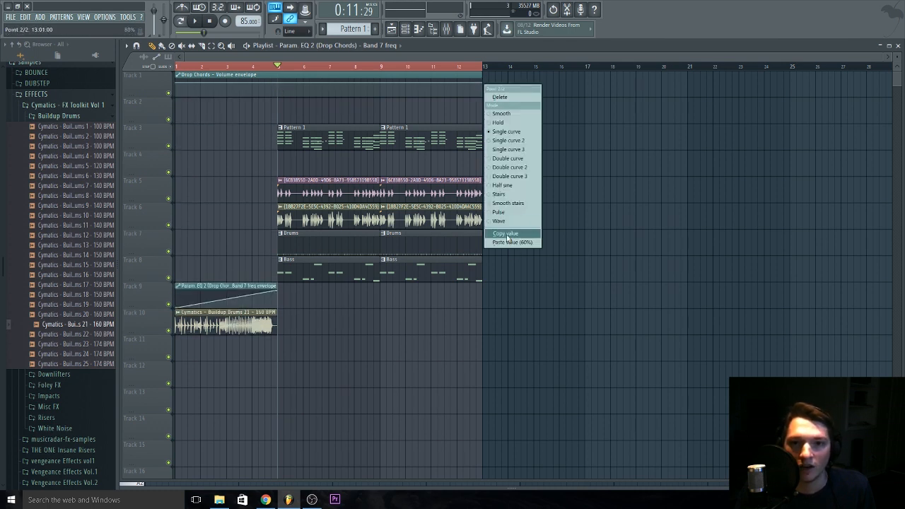
click(508, 235)
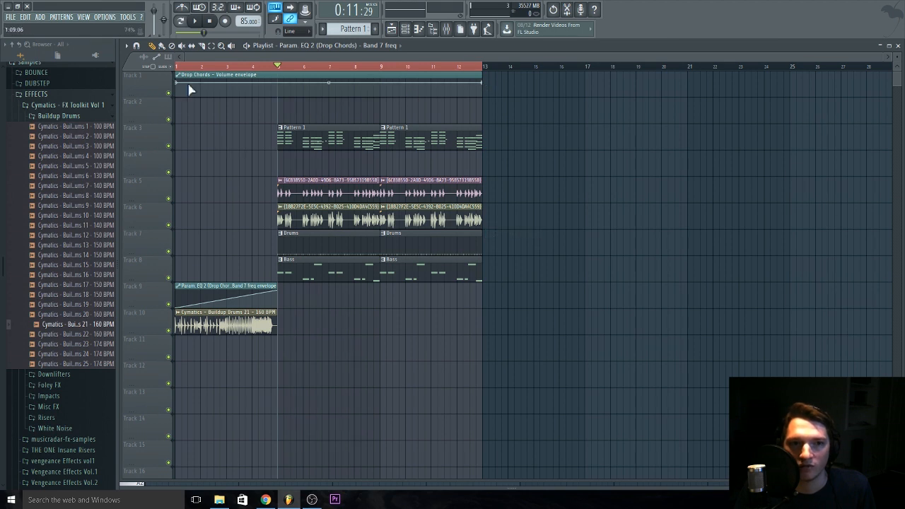
drag(179, 83, 161, 158)
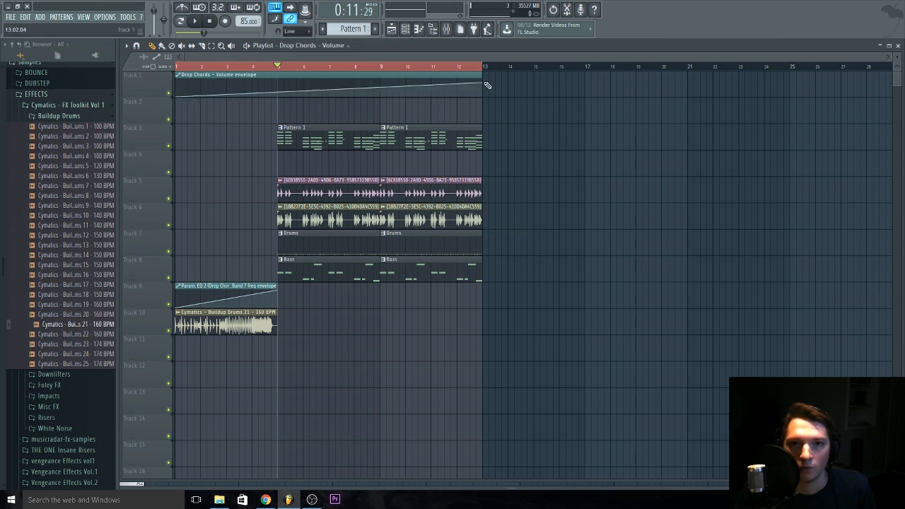
drag(484, 83, 279, 82)
right_click(278, 82)
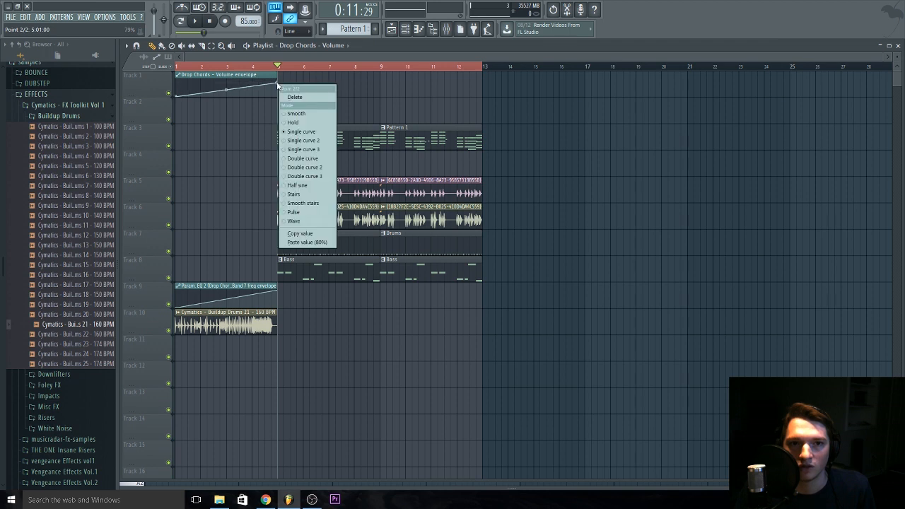
click(306, 242)
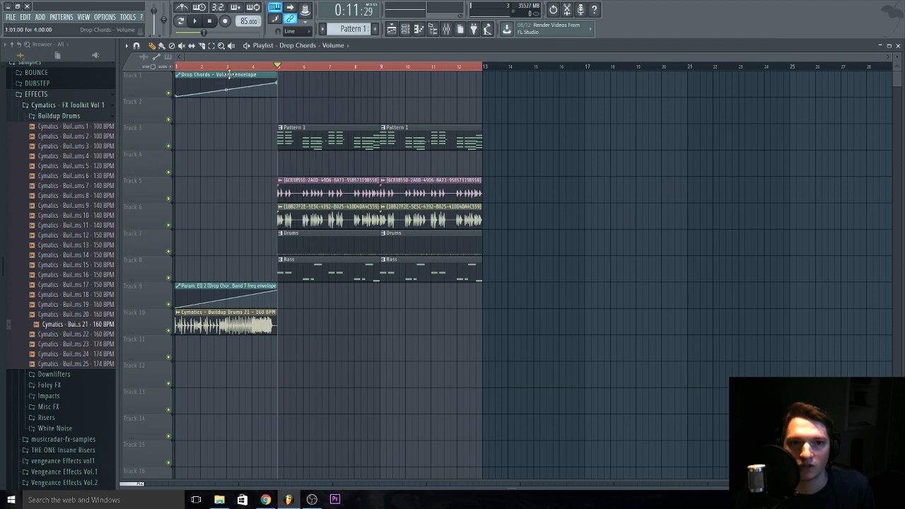
drag(198, 94, 197, 272)
right_click(191, 269)
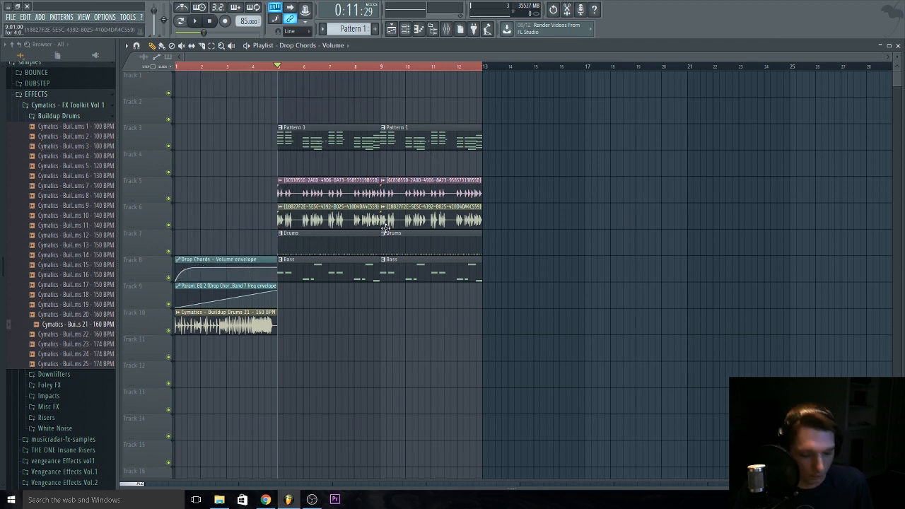
key(ctrl+z)
Place Pattern 1 at bar 1 of Track 3 and trim the clip to one bar.
click(333, 138)
click(179, 138)
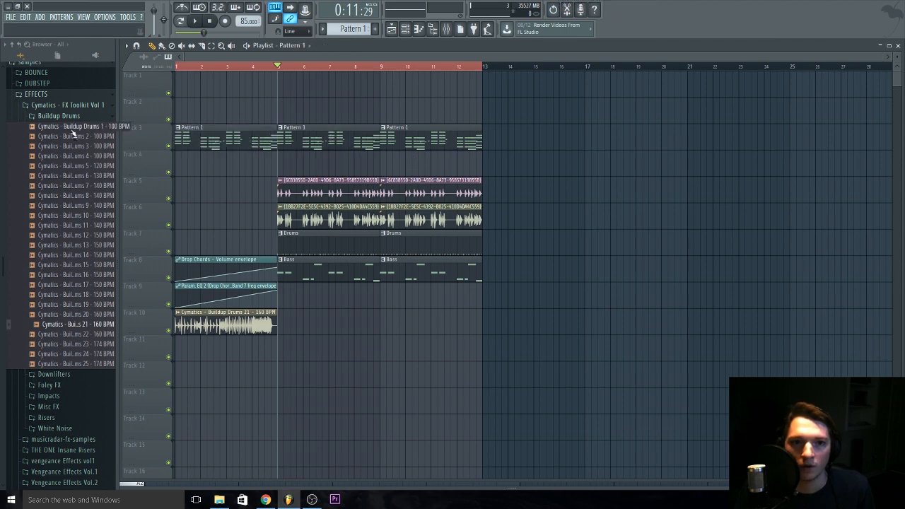
drag(277, 142, 183, 140)
scroll(174, 147, up, 5)
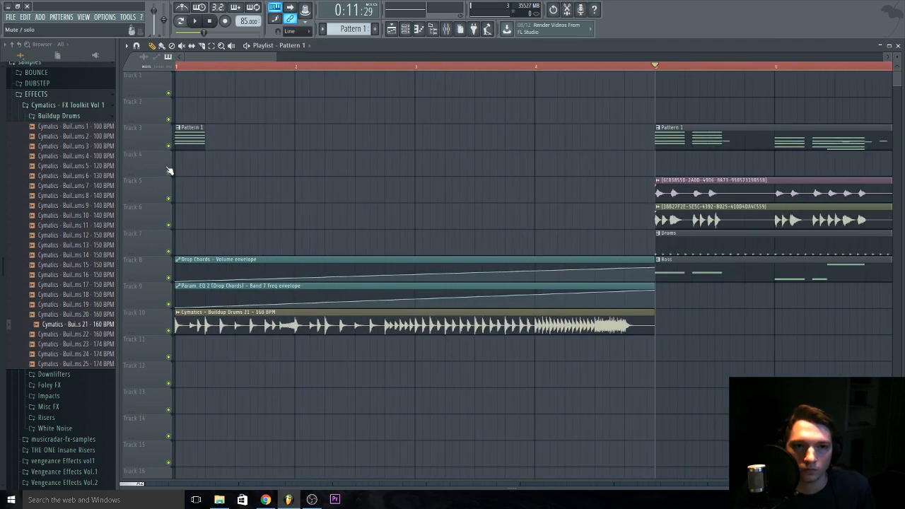
key(space)
key(space)
click(183, 68)
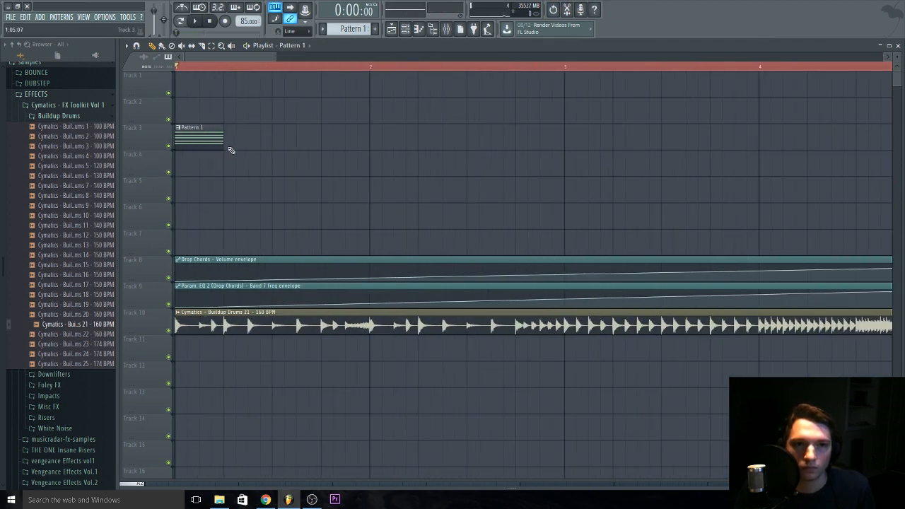
drag(225, 148, 365, 149)
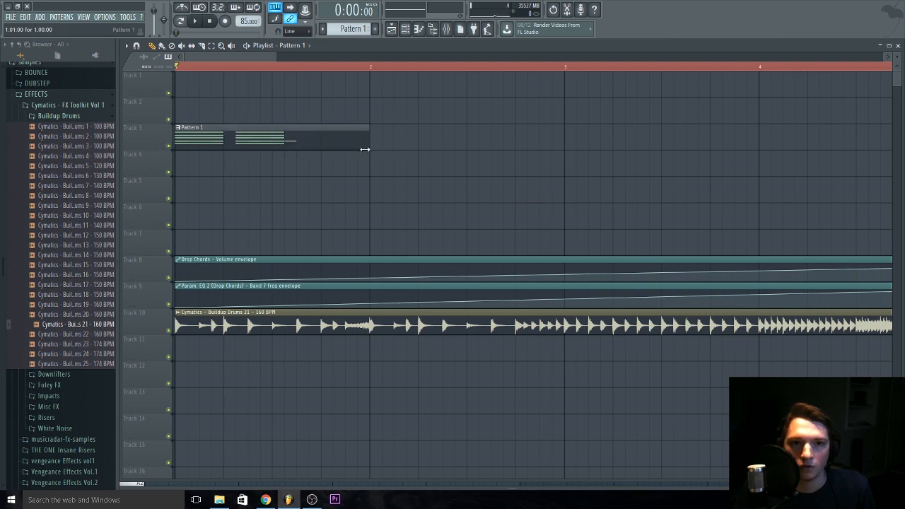
Add a second one-bar Pattern 1 clip at bar 2 of Track 3 and play the buildup.
scroll(302, 150, down, 4)
drag(230, 146, 317, 144)
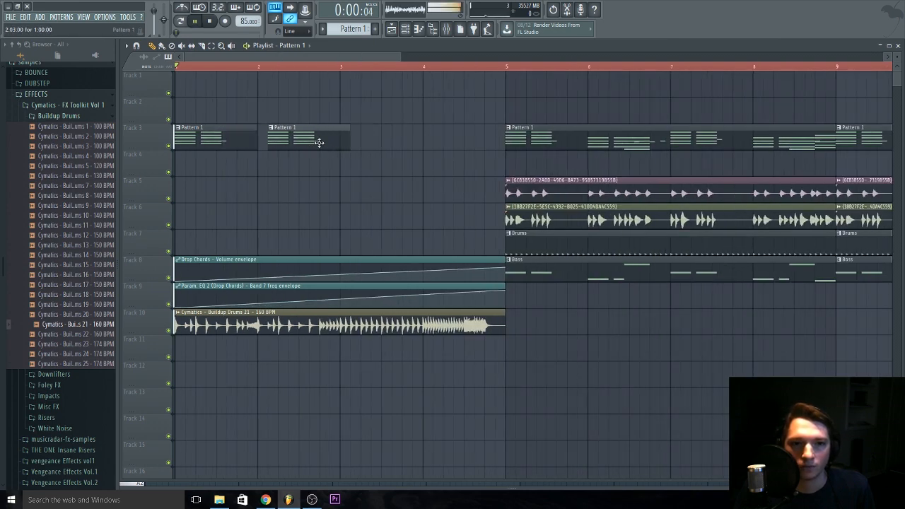
key(space)
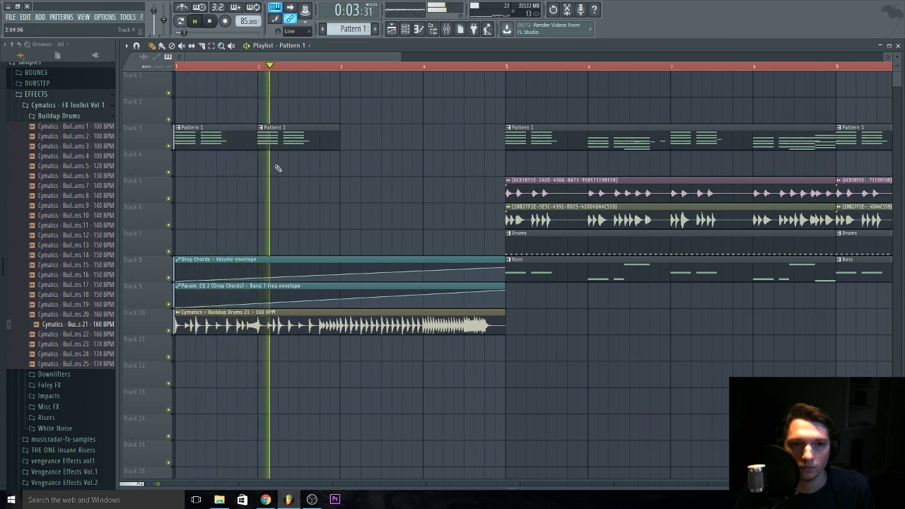
key(space)
Fill bar 3 of Track 3 with four quarter-bar Pattern 1 clips playing the first chord.
drag(290, 147, 364, 153)
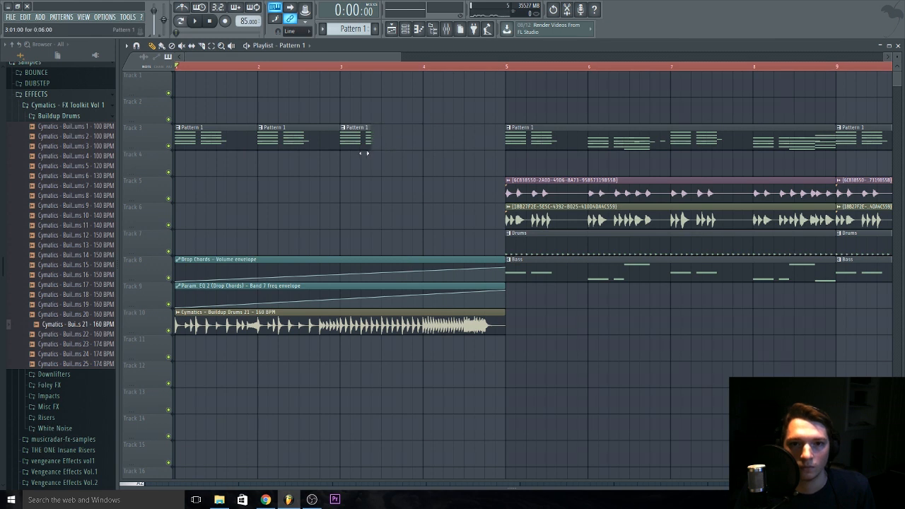
click(365, 146)
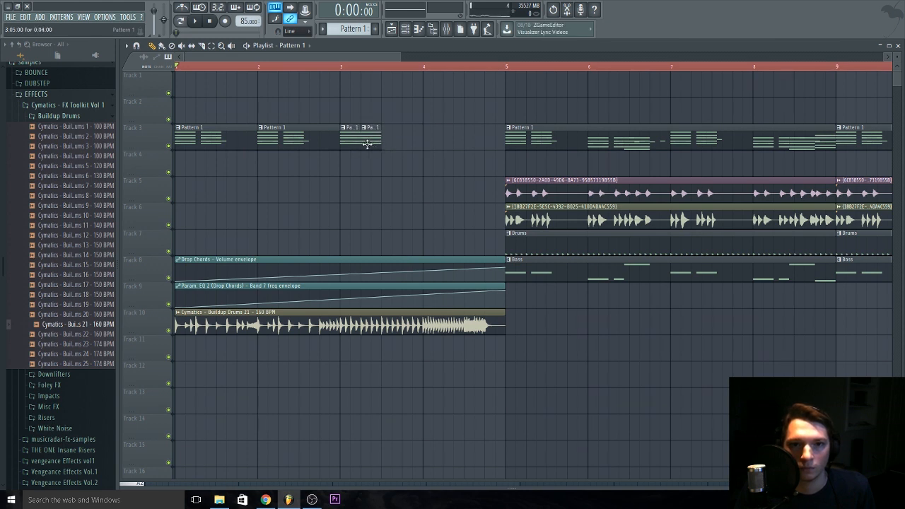
click(391, 148)
click(407, 146)
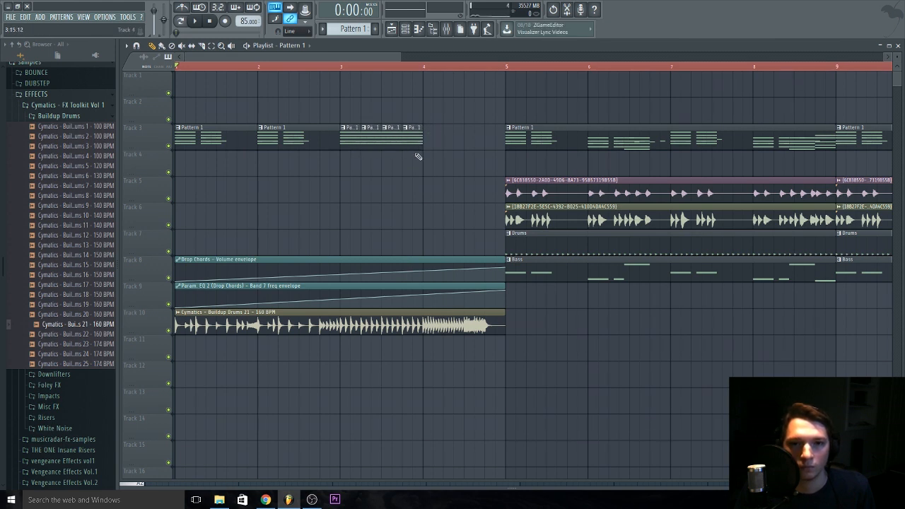
Fill the first half of bar 4 on Track 3 with four two-step Pattern 1 clips.
click(436, 145)
drag(438, 145, 429, 145)
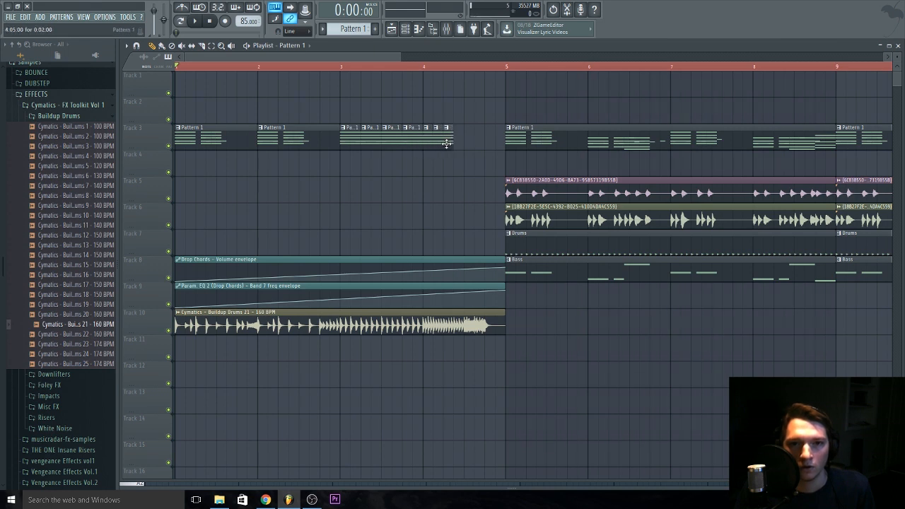
click(455, 144)
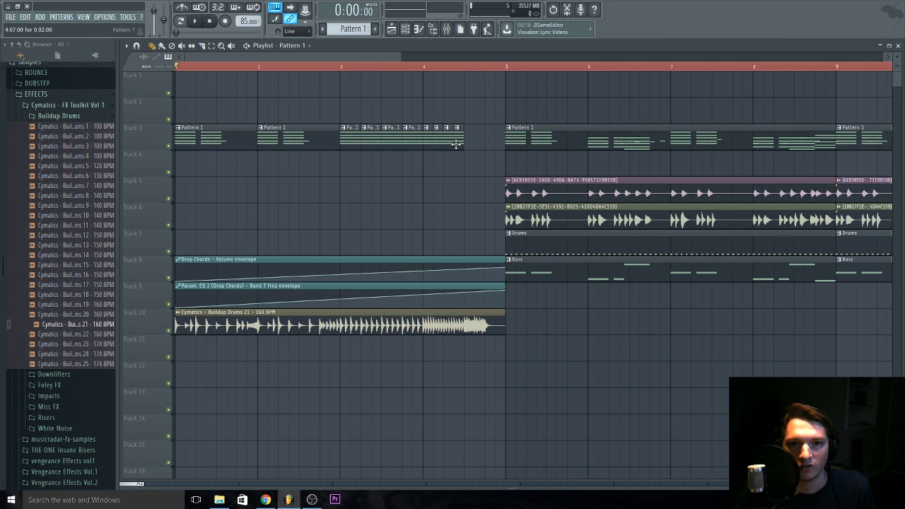
click(475, 144)
right_click(478, 144)
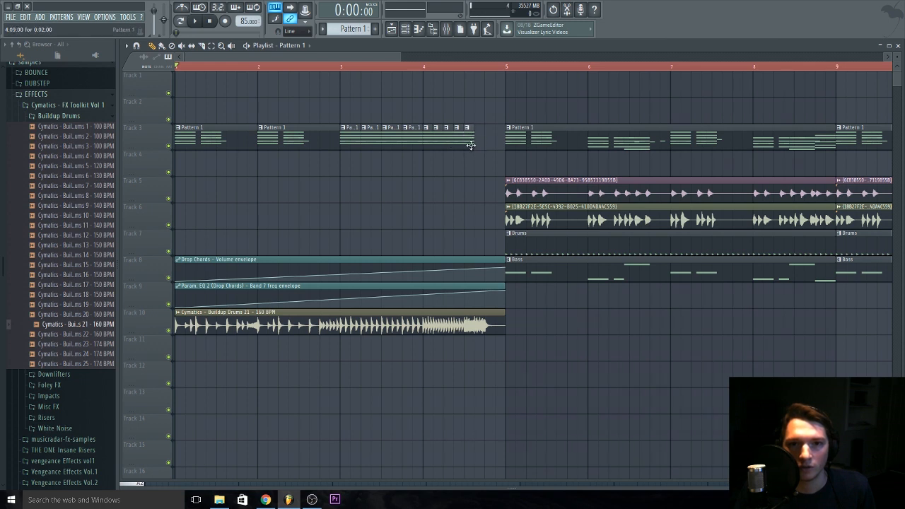
Trim the Buildup Drums 21 clip to end midway through bar 4 and play the buildup into the drop.
click(509, 327)
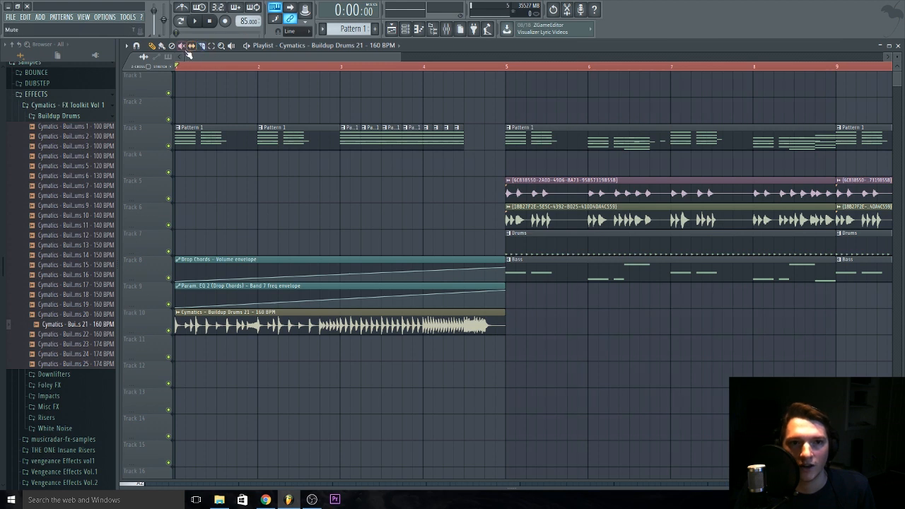
right_click(486, 332)
key(space)
scroll(389, 392, down, 1)
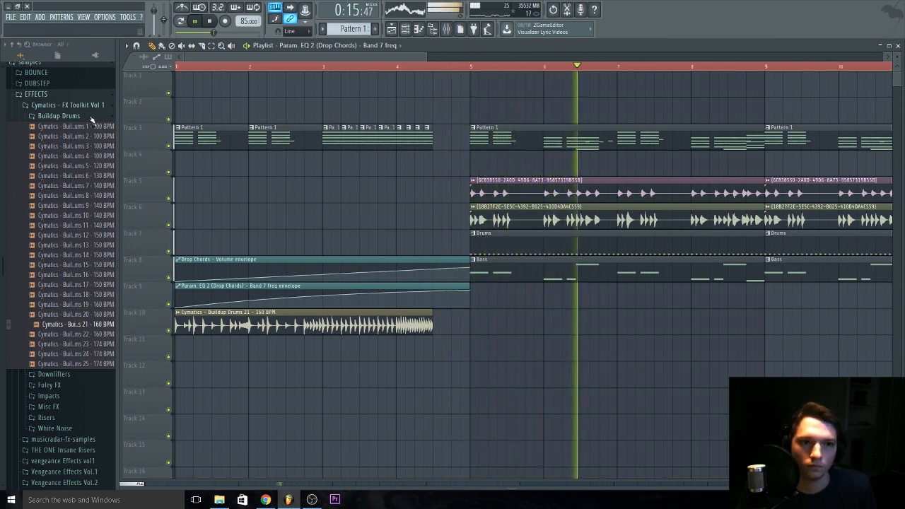
key(space)
Browse the EFFECTS sample folder, including Vengeance Sound Effects 2, for transition sounds for the buildup.
click(33, 95)
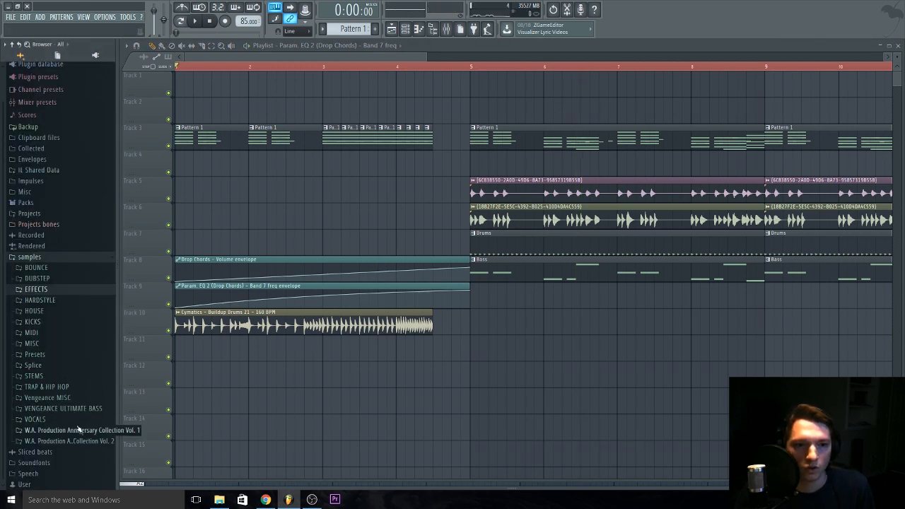
click(36, 290)
scroll(56, 297, down, 5)
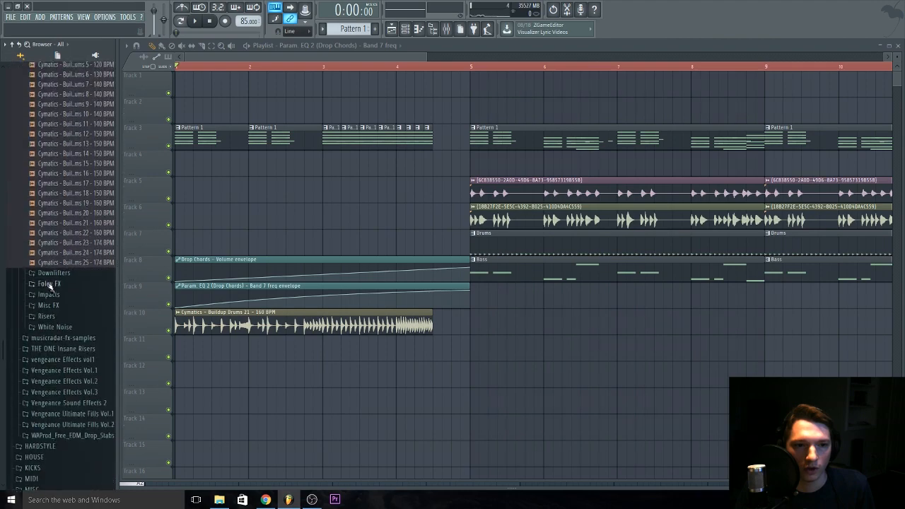
scroll(56, 297, up, 5)
click(47, 303)
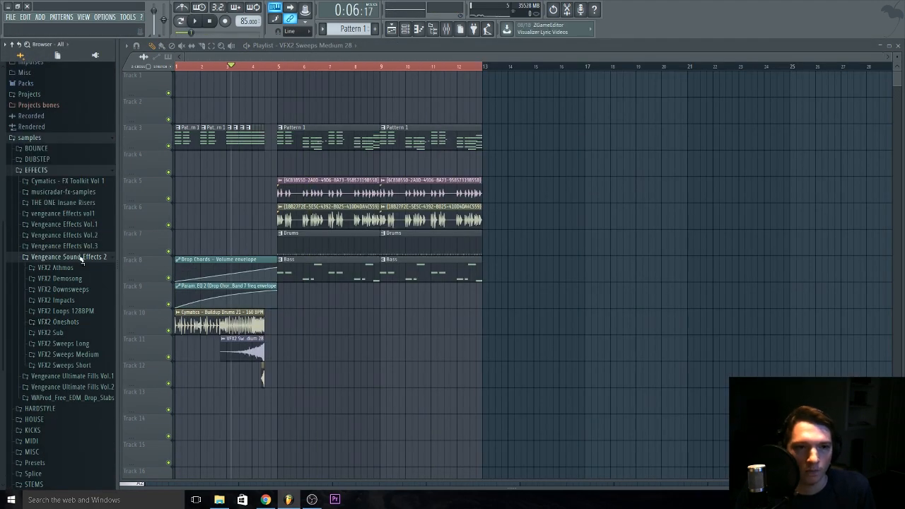
click(81, 258)
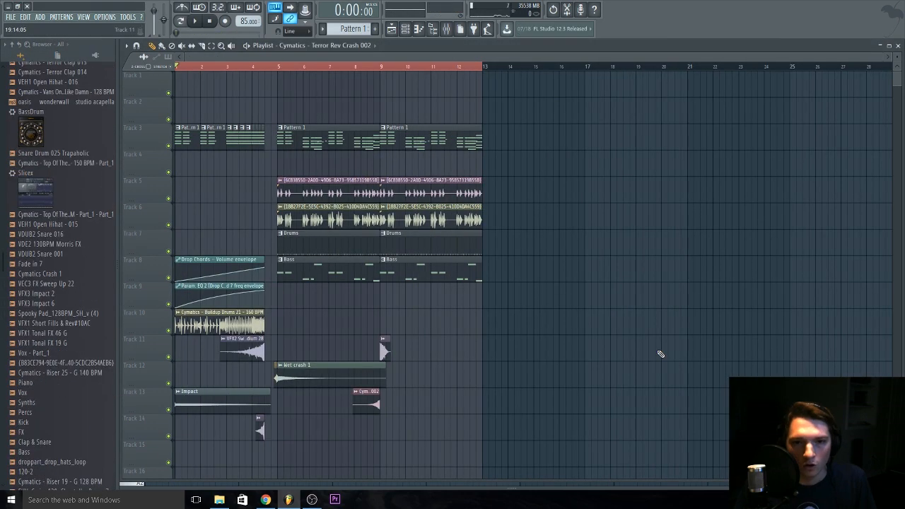
Look through the recent files for a fill sample, auditioning Cymatics Hihat 011, and collapse the recent files list.
key(F6)
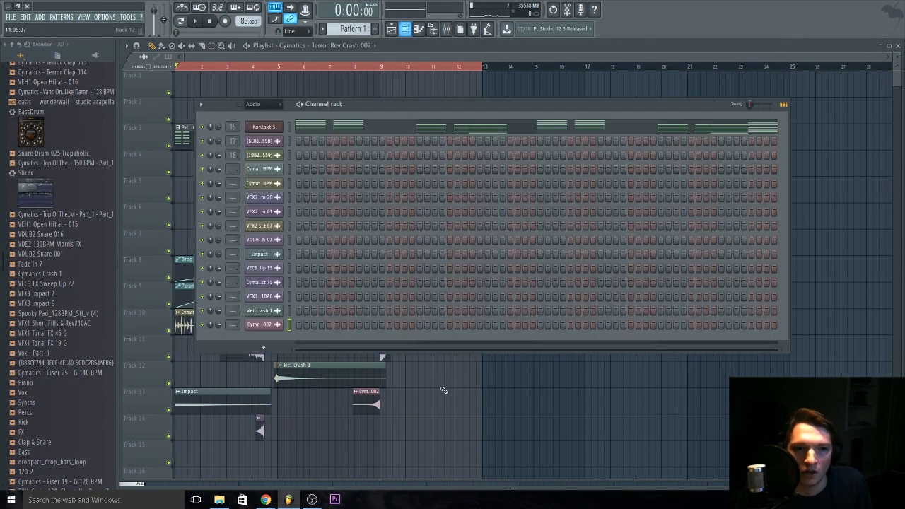
key(F6)
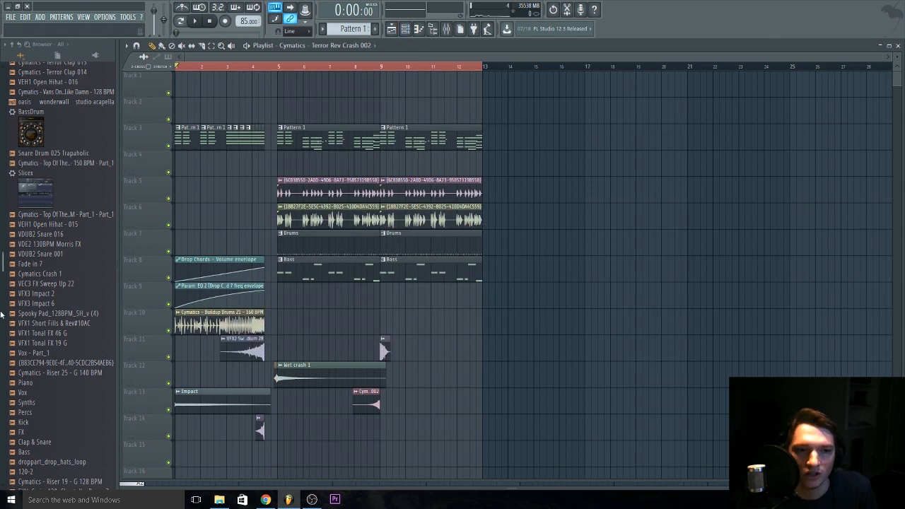
drag(3, 268, 9, 141)
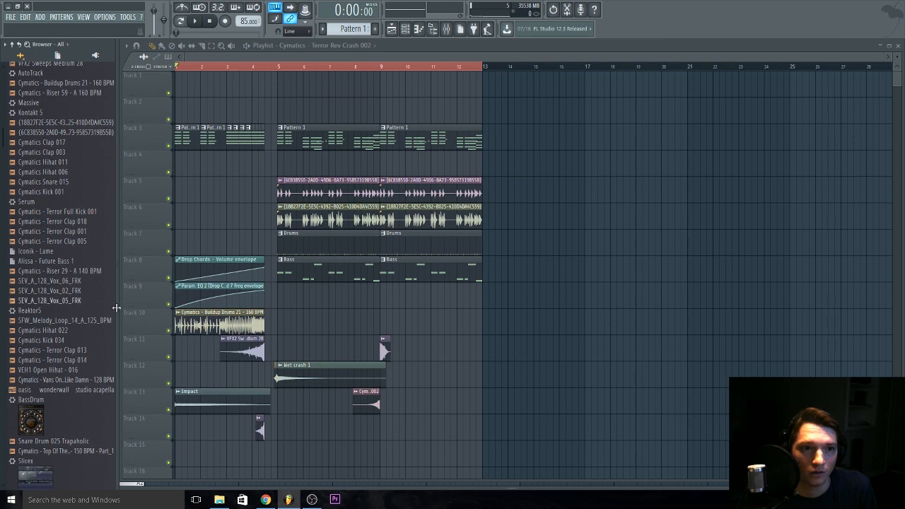
click(61, 164)
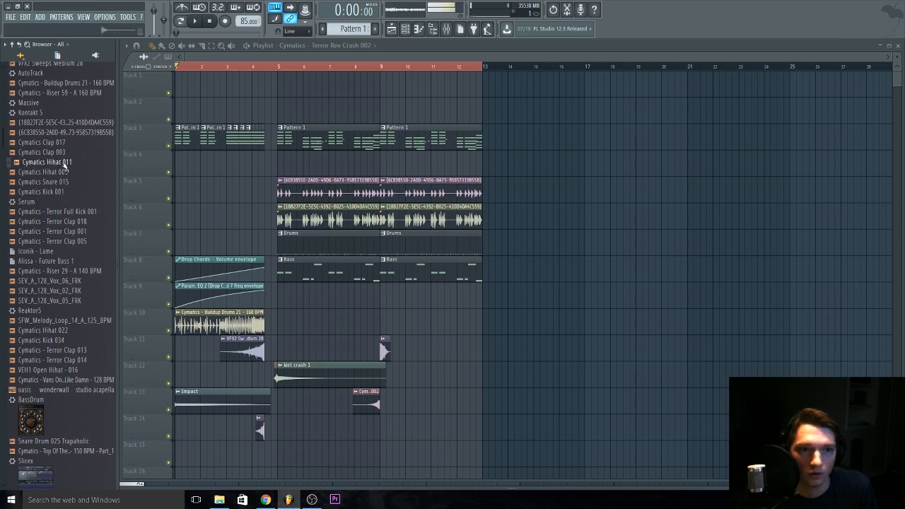
key(F6)
key(F6)
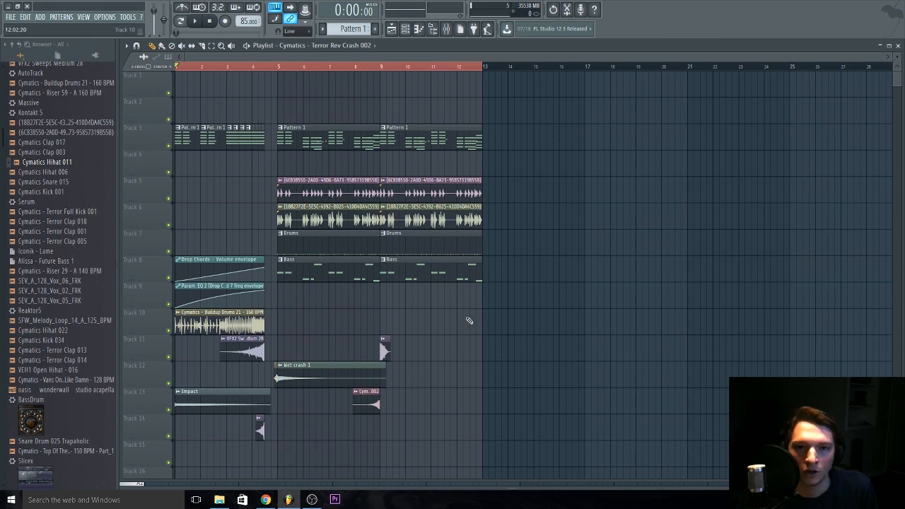
key(F6)
drag(2, 126, 2, 58)
click(34, 81)
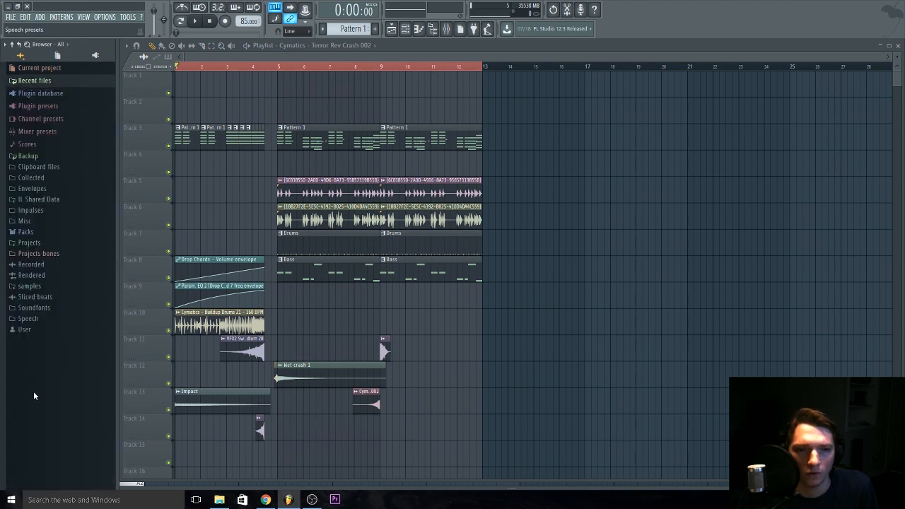
Open the Toms folder under Percs in the Cymatics Terror Drums for Dubstep sample pack.
click(31, 286)
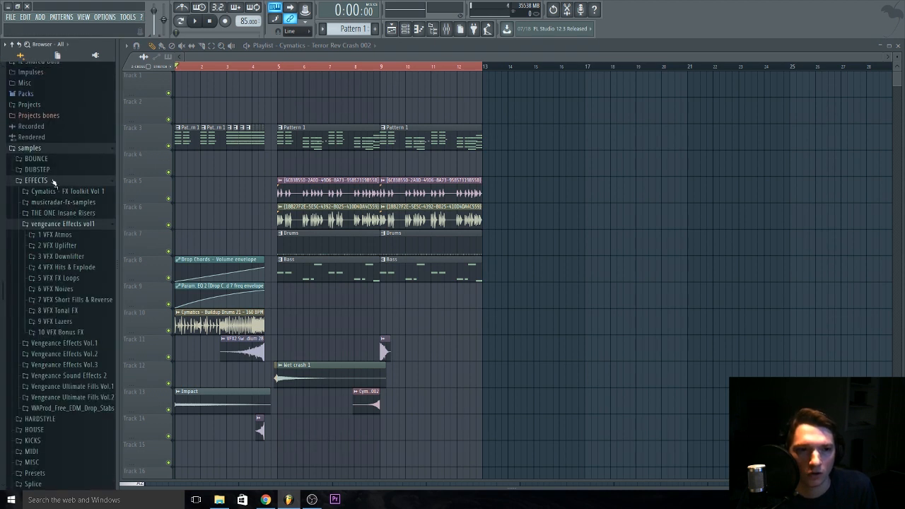
click(53, 224)
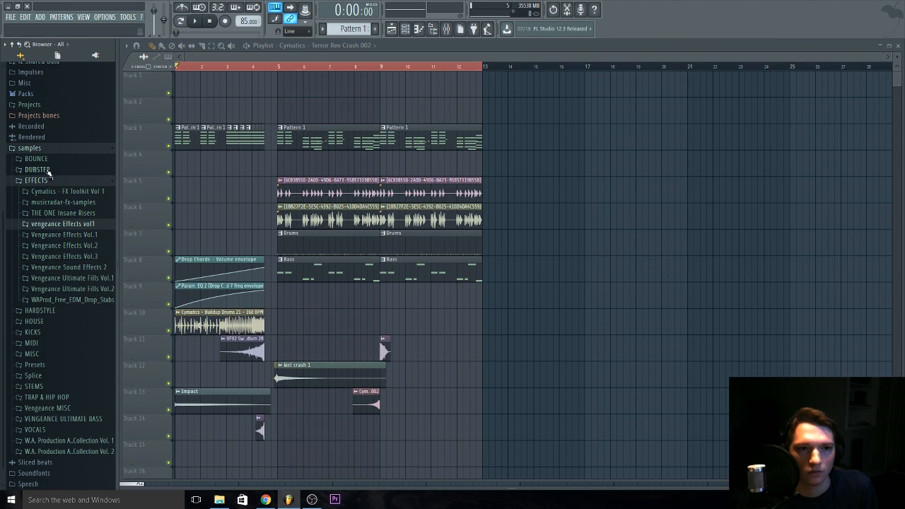
click(46, 171)
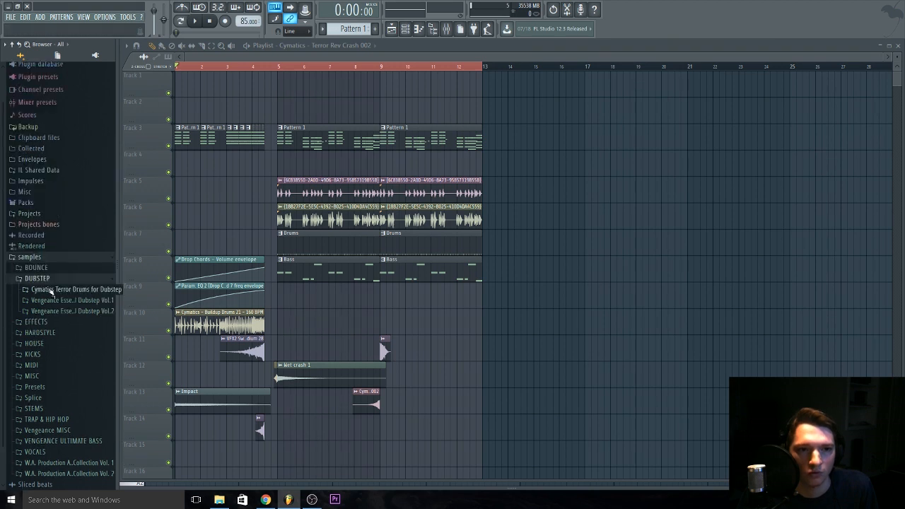
click(51, 292)
click(60, 258)
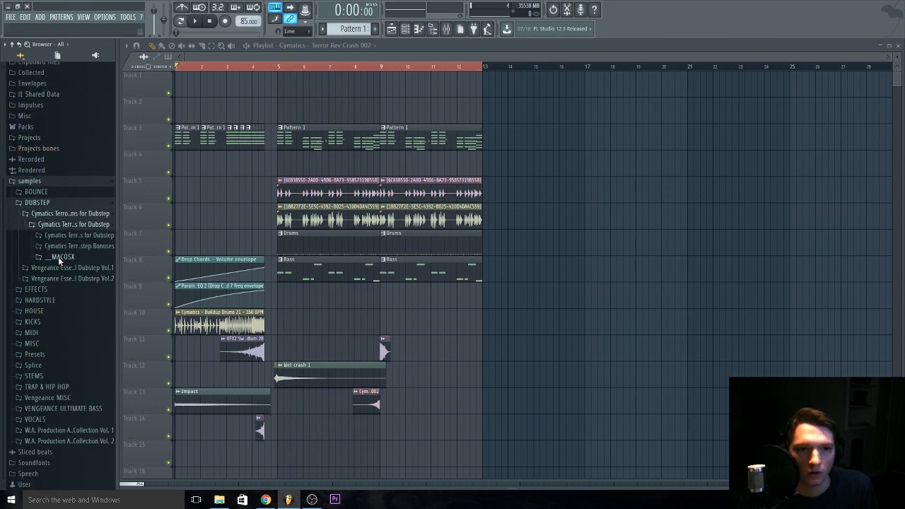
click(86, 235)
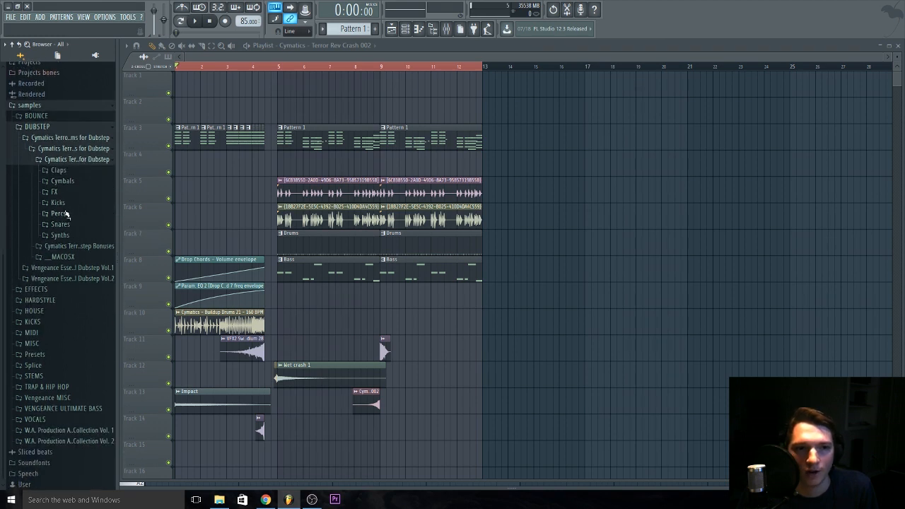
click(58, 214)
click(65, 245)
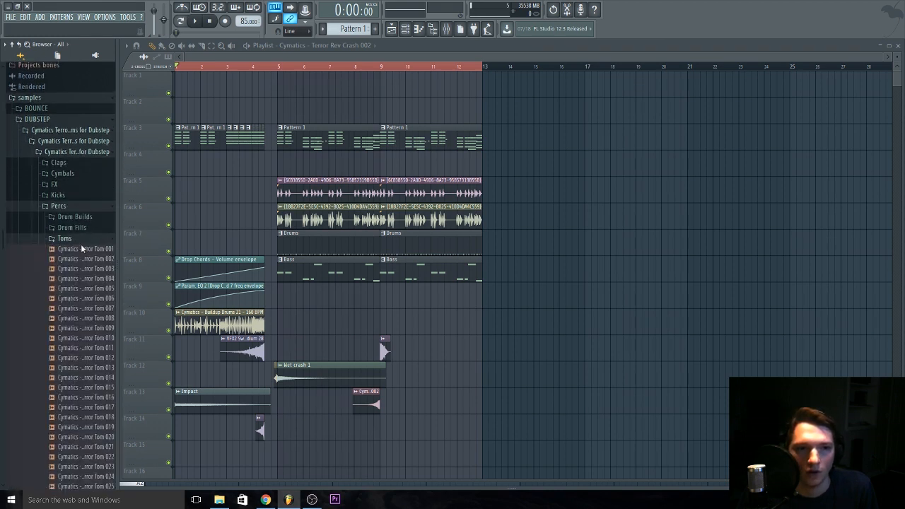
Audition several Terror Toms and place Cymatics Terror Tom 002 on Track 10 at step 14 of bar 4.
click(86, 307)
click(99, 317)
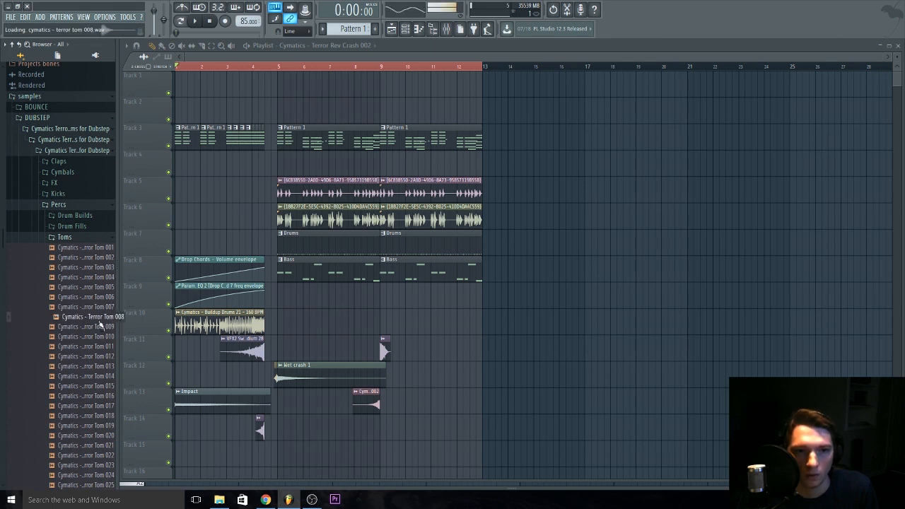
click(103, 337)
click(86, 307)
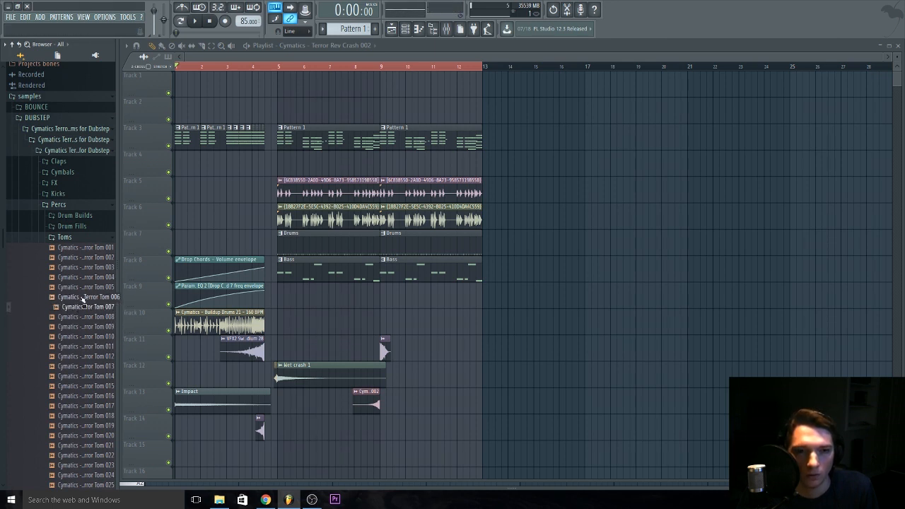
click(83, 298)
click(81, 277)
click(81, 258)
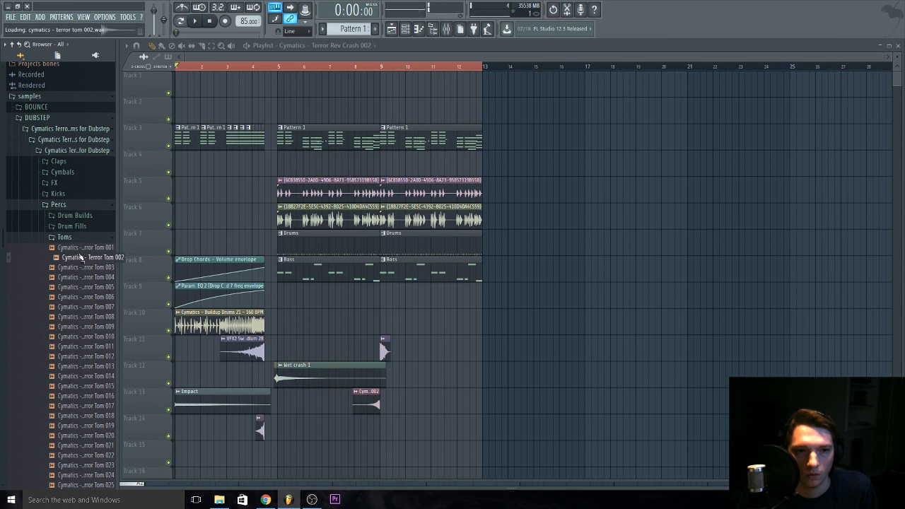
drag(81, 259, 300, 326)
scroll(273, 323, up, 6)
key(space)
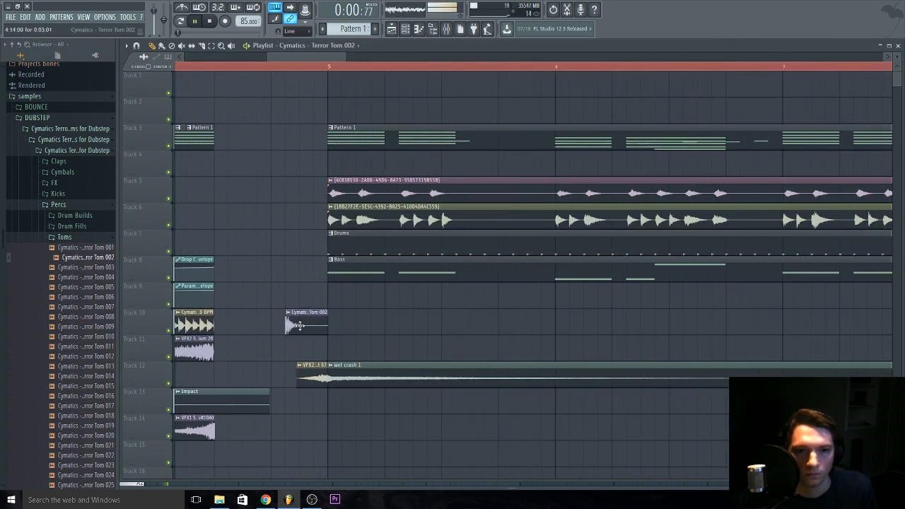
Place Cymatics Terror Tom 008 on Track 11 one step after Tom 002, check both samples' channel settings and play the fill.
click(72, 377)
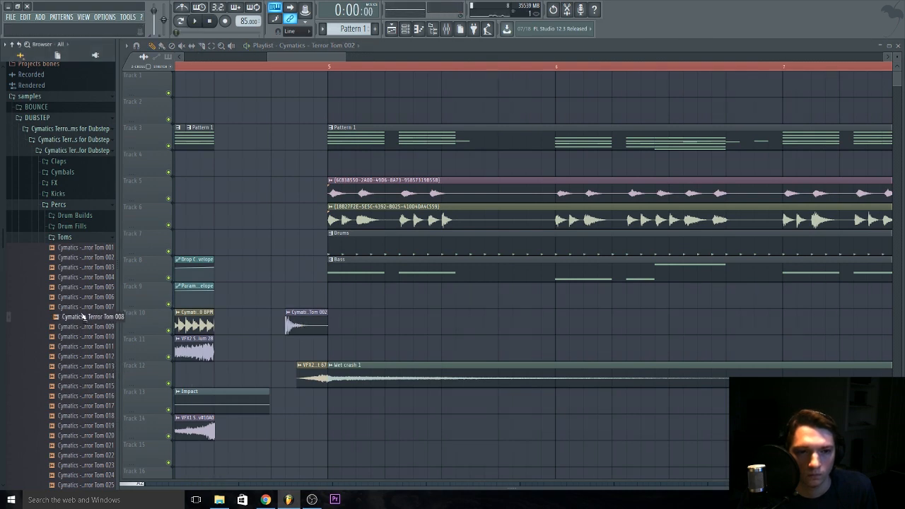
drag(83, 317, 297, 349)
double_click(306, 313)
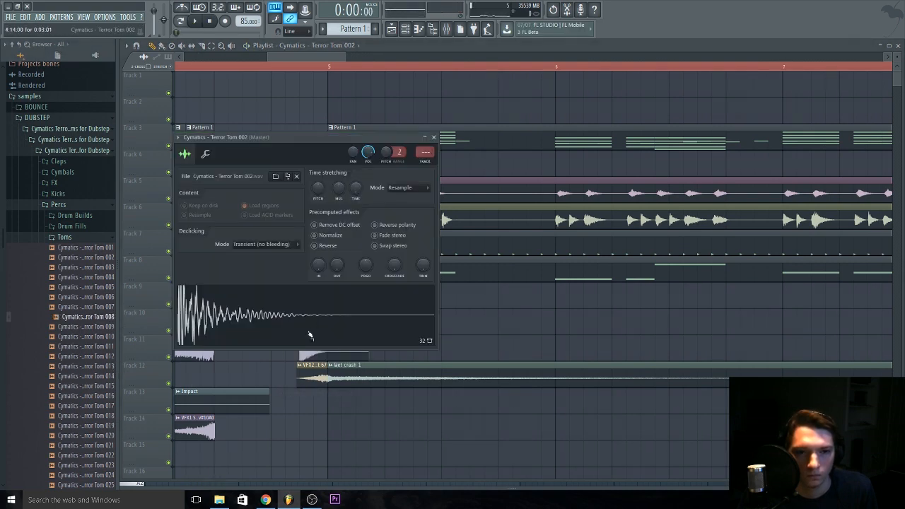
key(Escape)
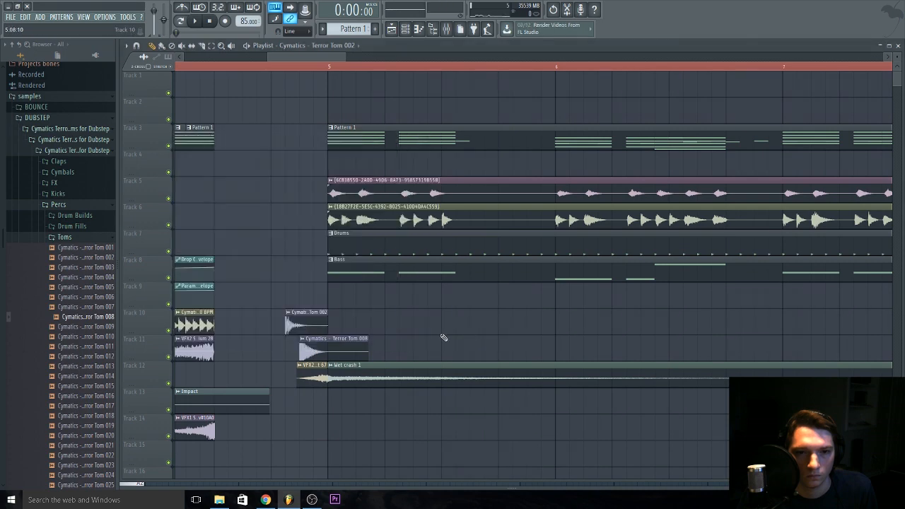
double_click(349, 338)
key(Escape)
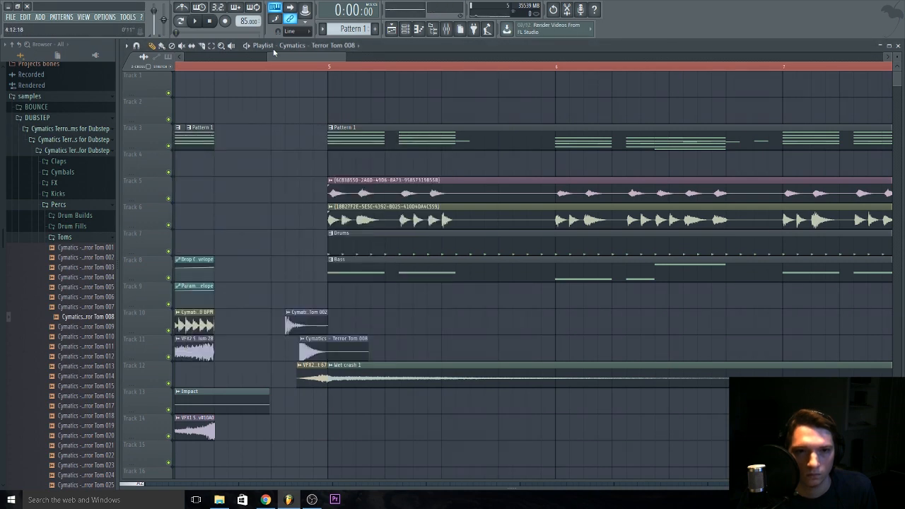
click(261, 67)
key(space)
key(space)
Audition more toms, place Cymatics Terror Tom 003 on Track 9 at step 13 of bar 4 and play the fill.
click(93, 349)
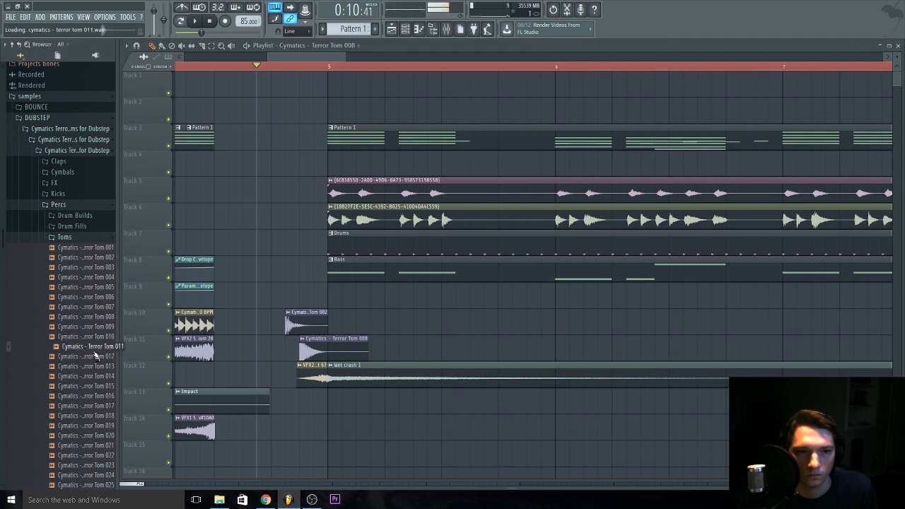
click(78, 267)
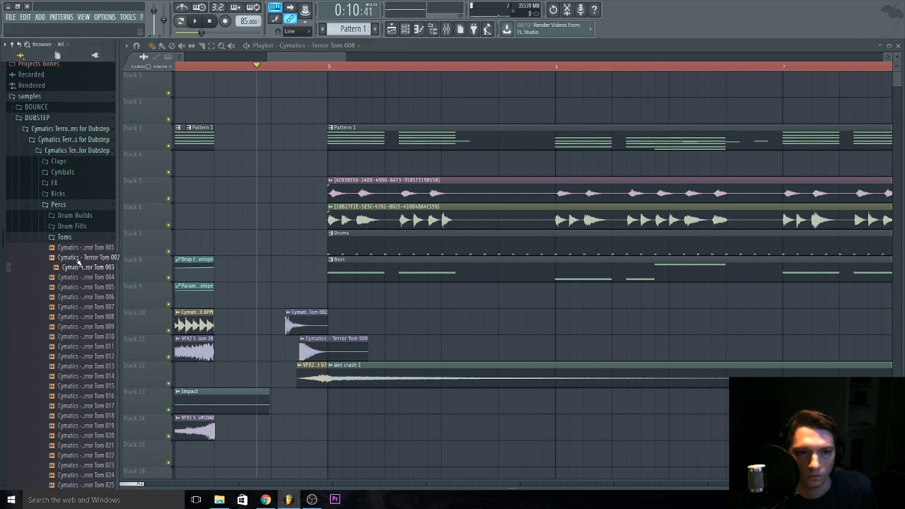
drag(110, 276, 280, 294)
key(space)
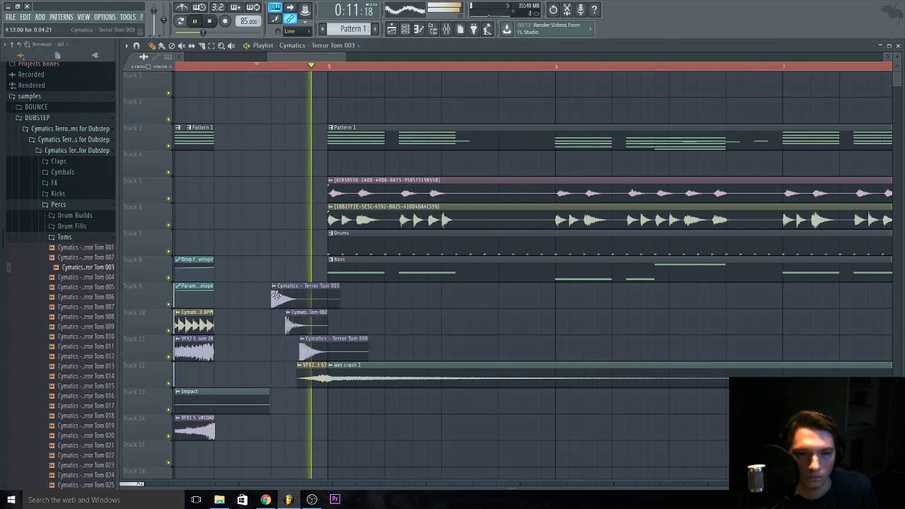
key(space)
Try shifting the three Terror Tom clips one step later, check Tom 008's channel settings and play the fill.
drag(324, 347, 338, 346)
key(space)
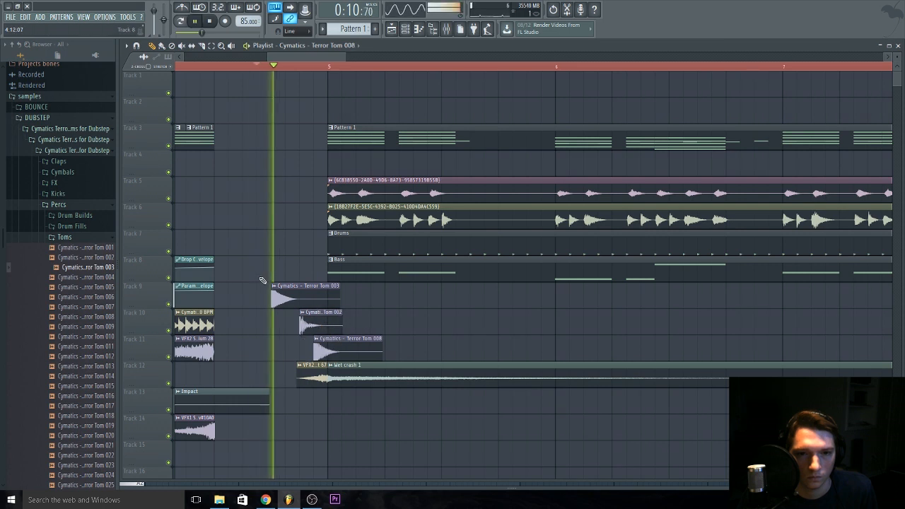
key(space)
drag(321, 304, 334, 304)
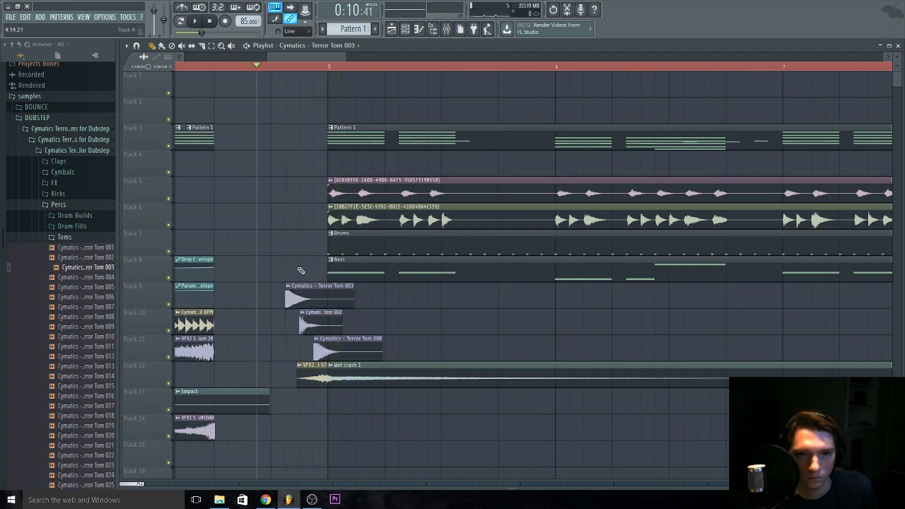
double_click(335, 357)
key(Escape)
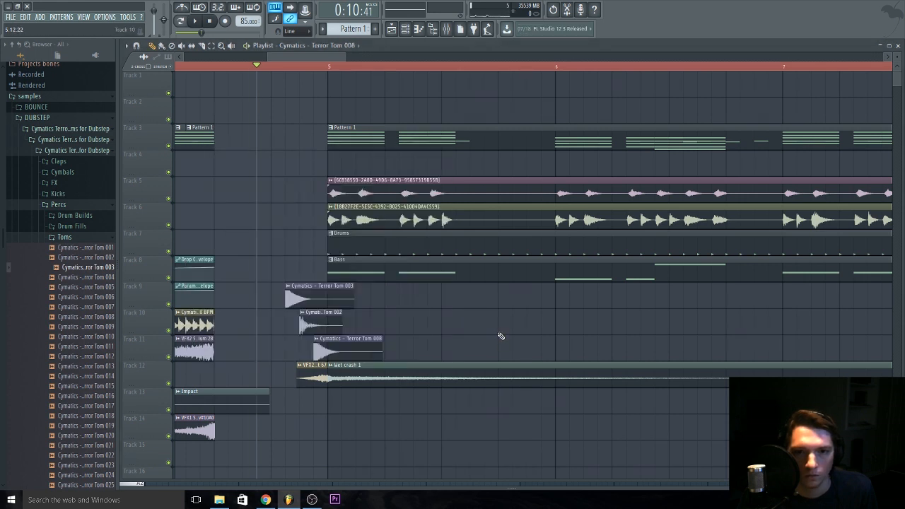
key(space)
key(space)
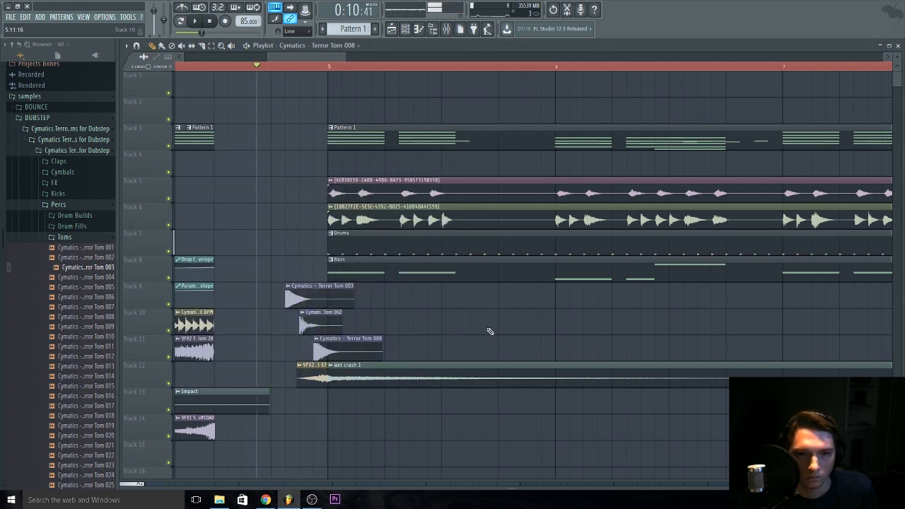
Audition Terror Tom 007, delete the Terror Tom 008 clip from Track 11 and play the fill.
click(82, 308)
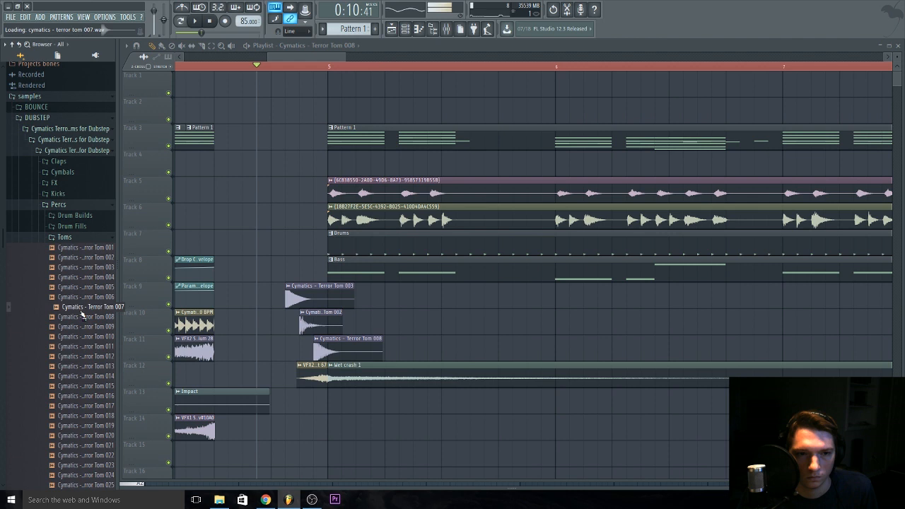
right_click(324, 345)
key(space)
key(space)
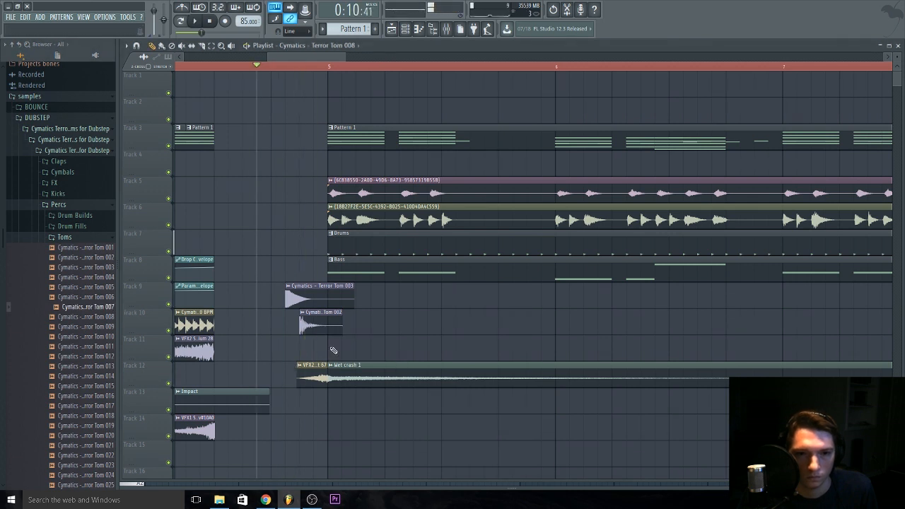
Collapse the Toms folder, move the Terror Tom 003 and 002 clips one step earlier and play the fill.
click(65, 237)
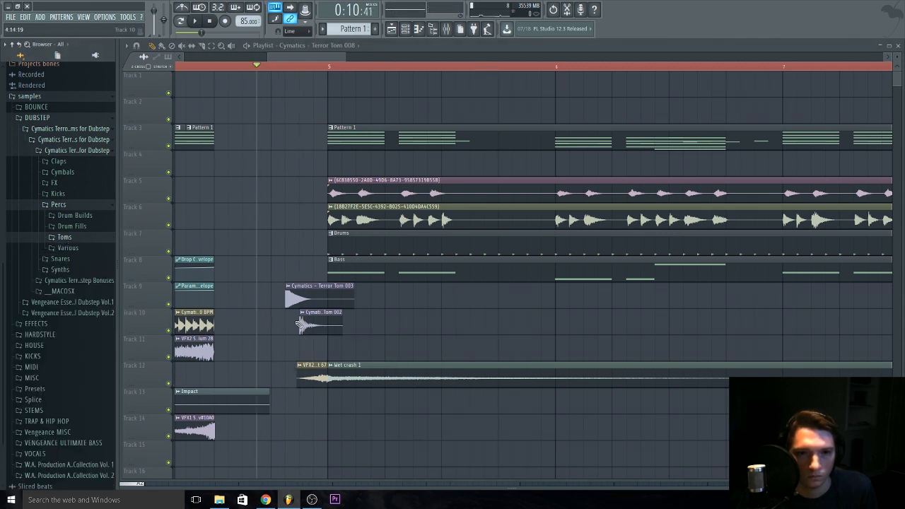
drag(314, 301, 302, 301)
key(space)
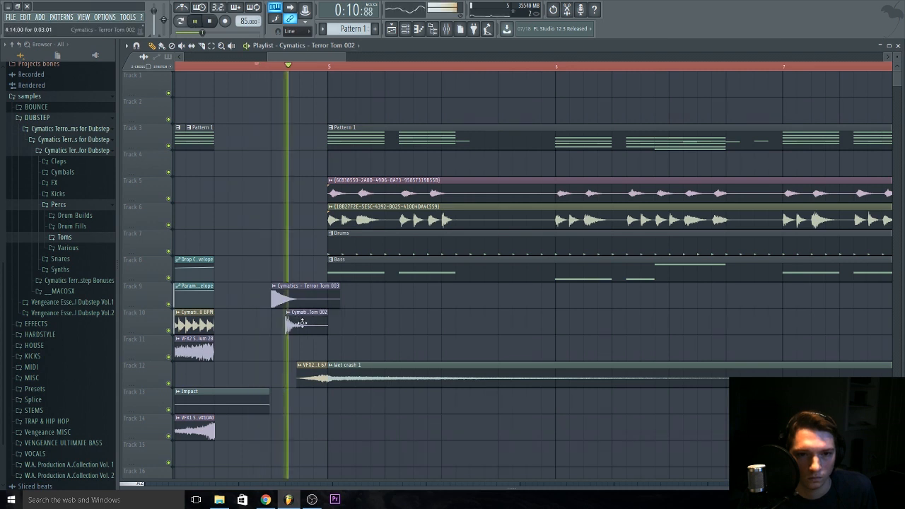
key(space)
key(space)
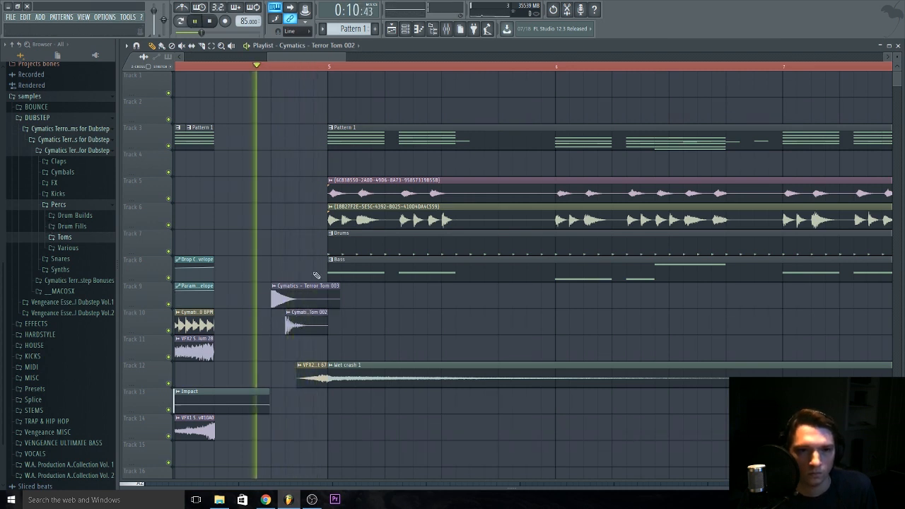
key(space)
Add a fade-out to the Terror Tom 003 sample in its channel settings and play the fill.
double_click(298, 306)
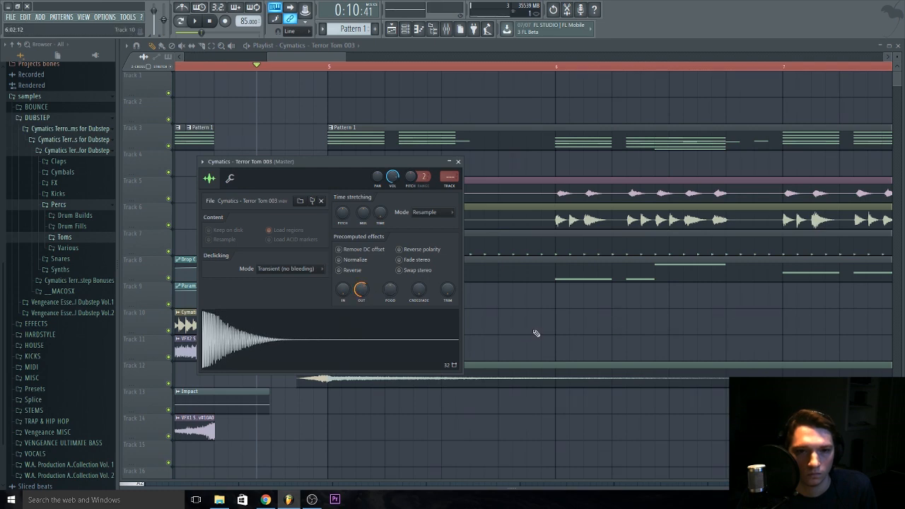
key(Escape)
key(space)
key(space)
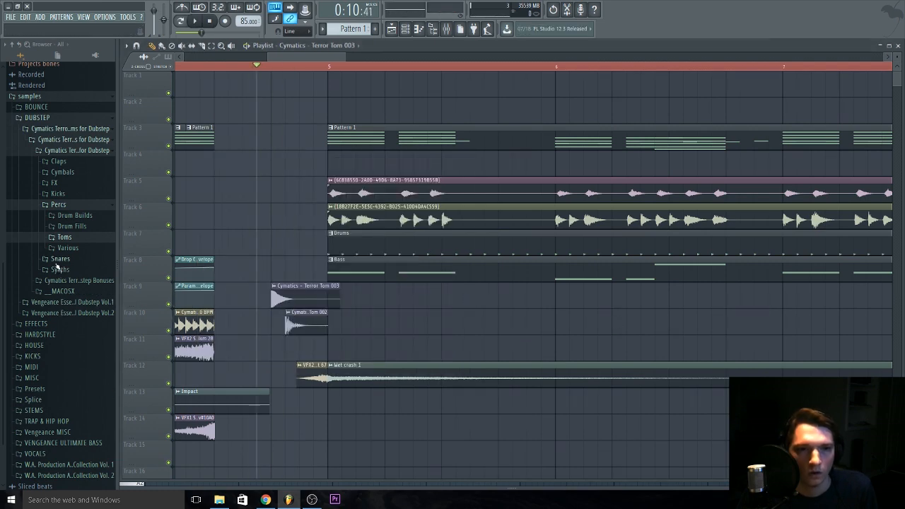
Add Terror Various Perc 007 on Track 8 at the fill's first step, shift both tom clips one step later and play the fill.
click(75, 247)
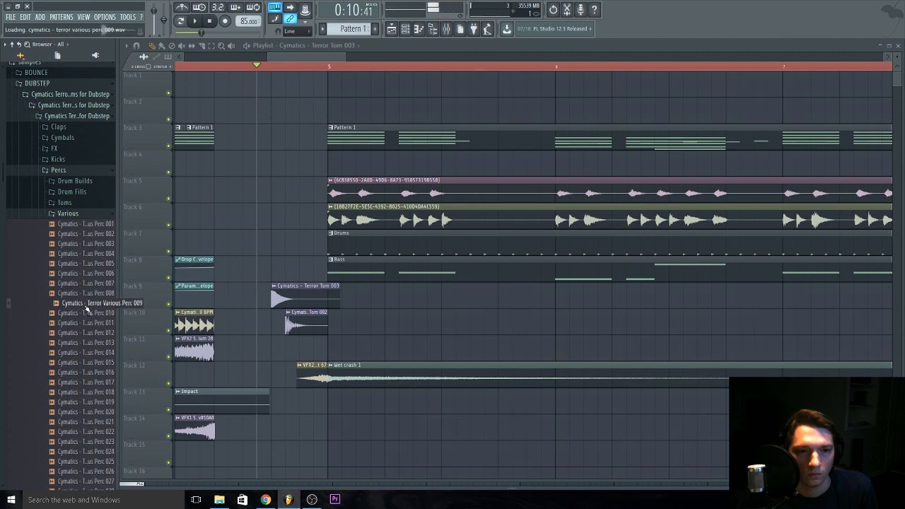
click(94, 283)
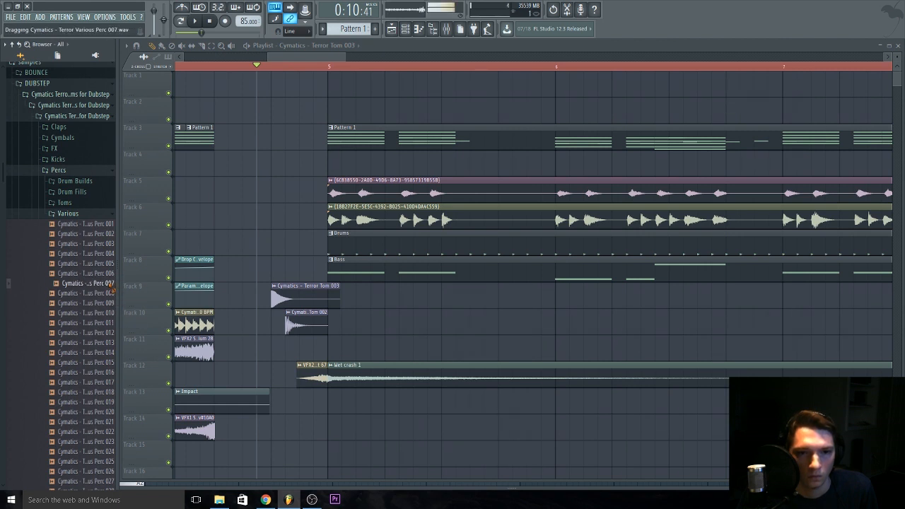
drag(111, 286, 326, 309)
key(space)
key(space)
key(space)
key(space)
Audition more Various percs, place Terror Various Perc 012 on Track 7 aligned with Terror Tom 003 and play the fill.
click(83, 362)
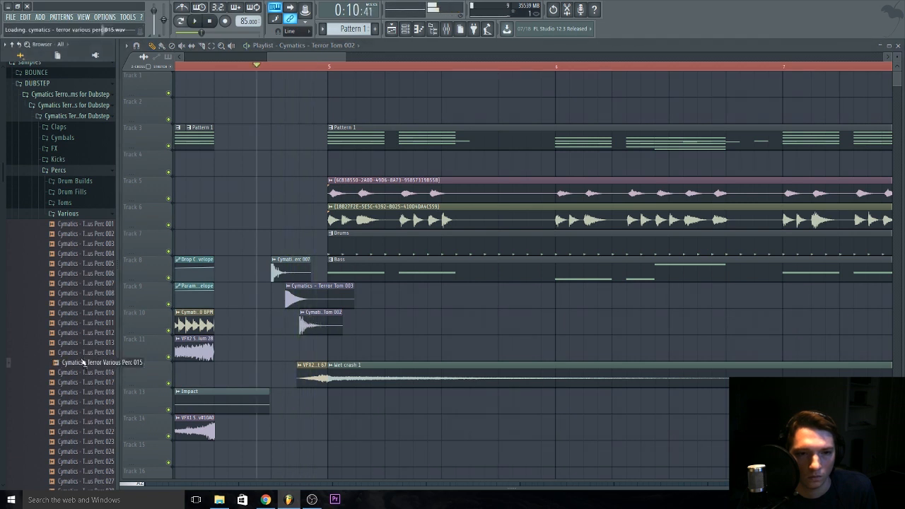
click(67, 332)
drag(266, 274, 304, 246)
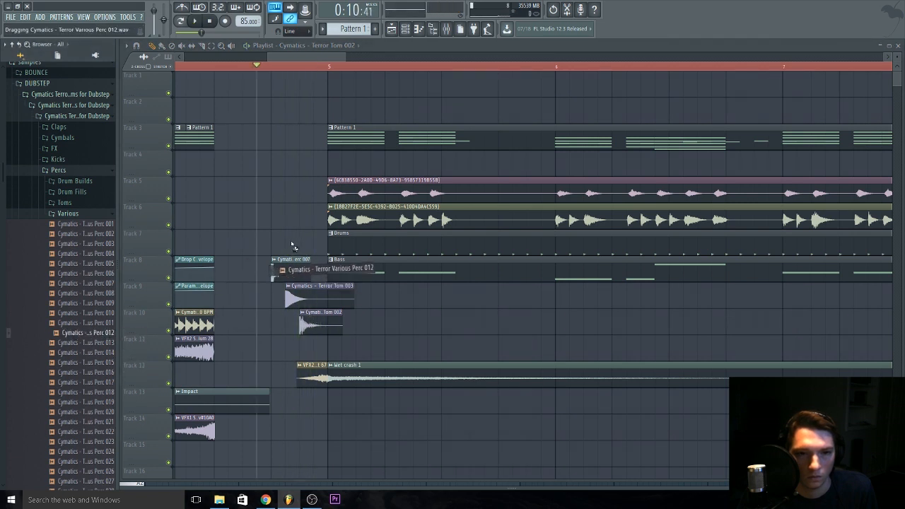
key(space)
key(space)
key(space)
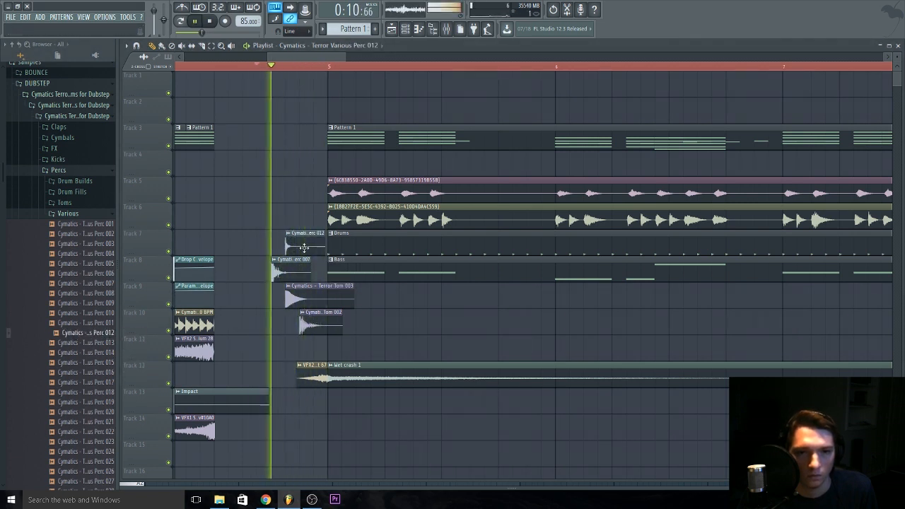
key(space)
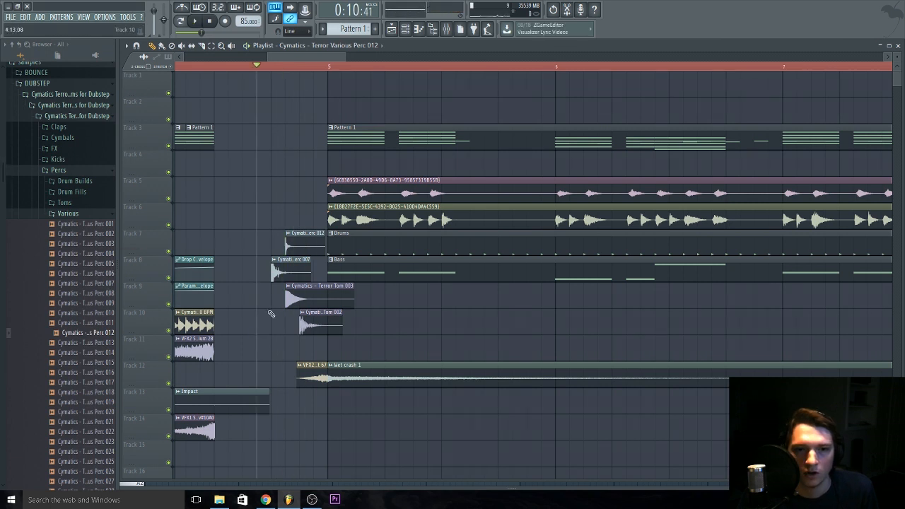
Check Perc 007's channel settings, try Terror Various Perc 016 on Track 11 after the toms, play the fill and delete that clip.
double_click(293, 266)
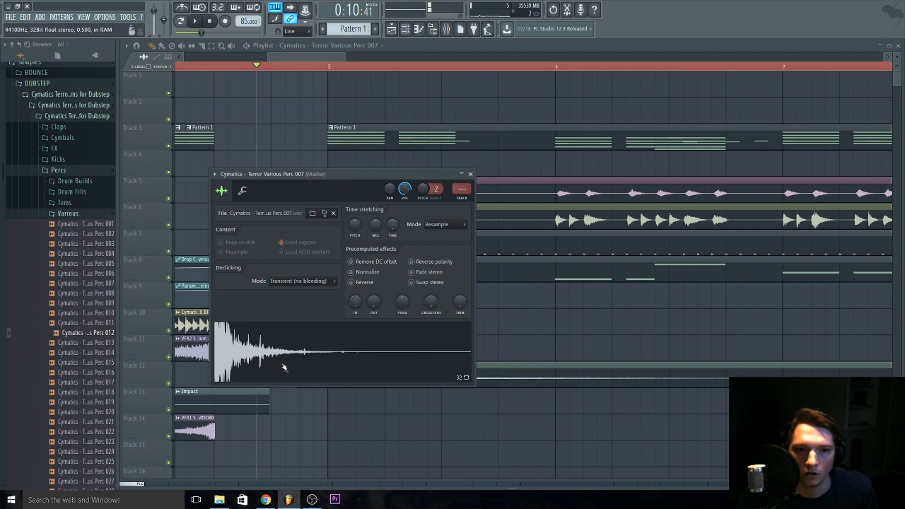
click(73, 254)
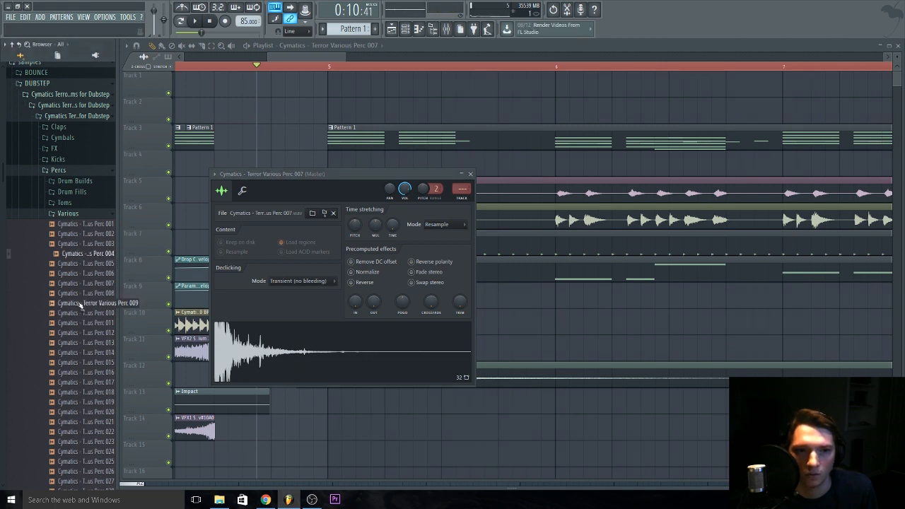
click(68, 372)
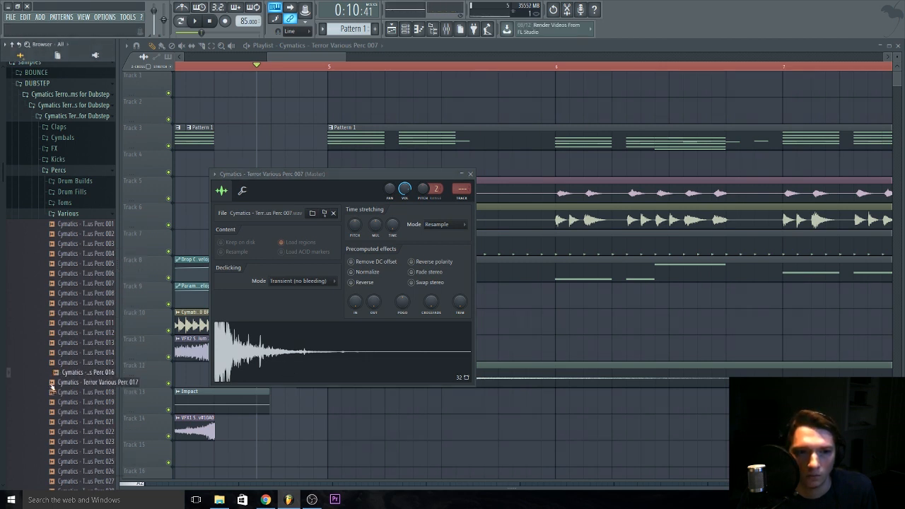
drag(84, 378, 349, 360)
key(space)
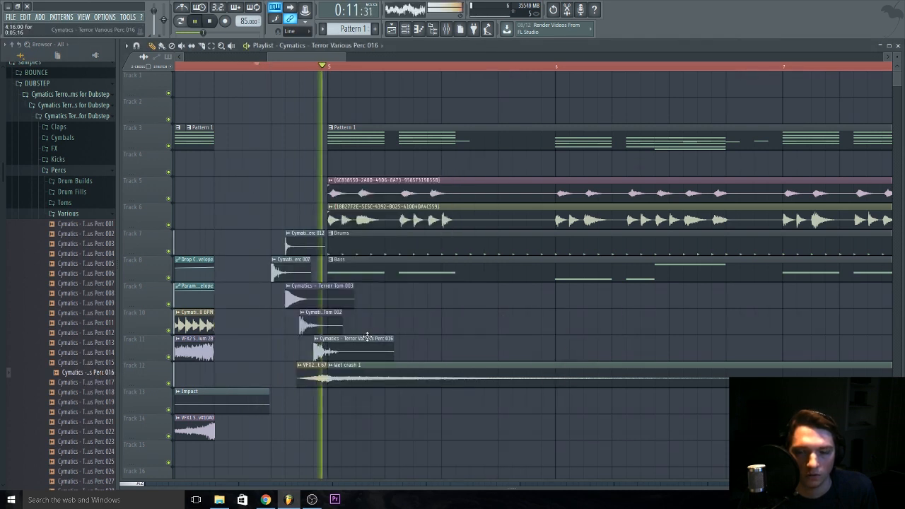
key(space)
right_click(368, 340)
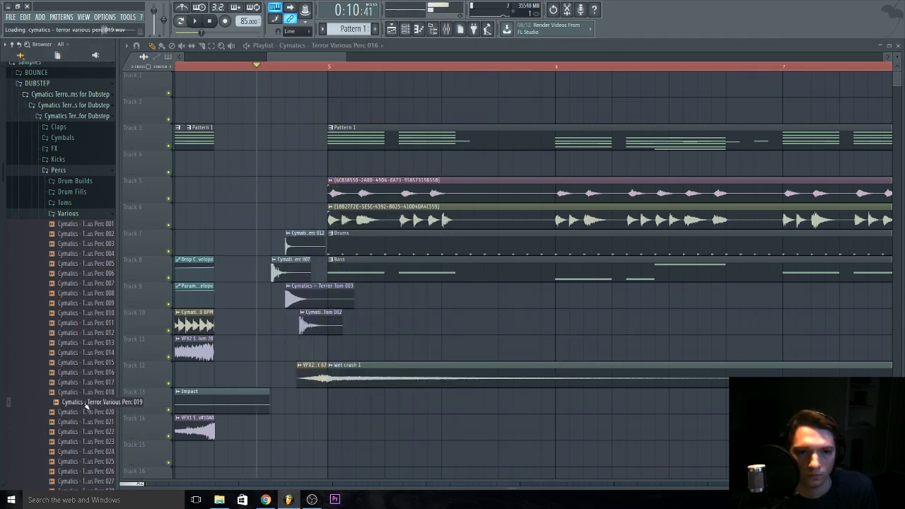
Audition samples in the Heavy Snares folder, place Terror Heavy Snare 002 on Track 11 one step after Terror Tom 002 and play the fill.
click(78, 305)
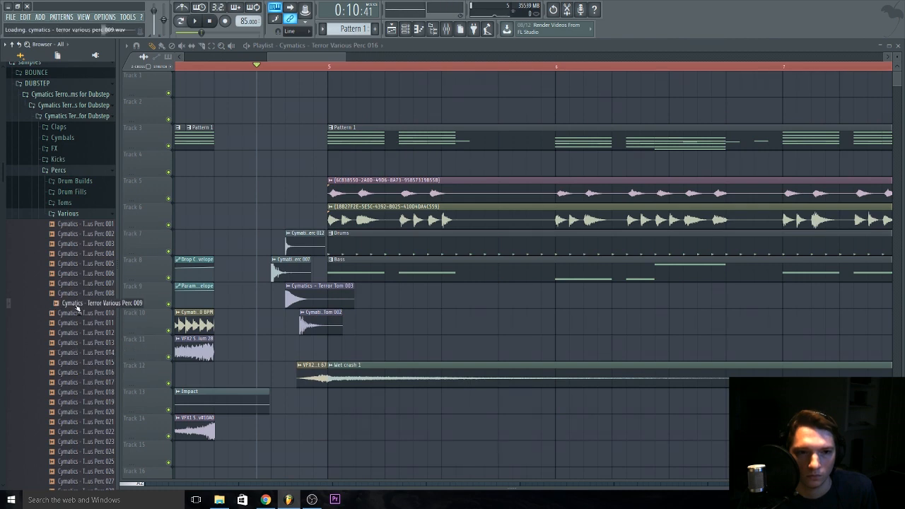
click(64, 212)
click(75, 225)
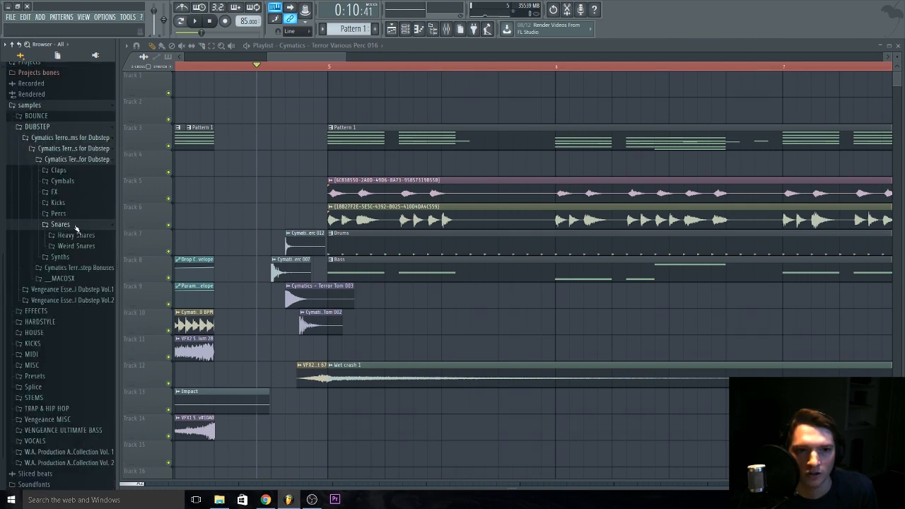
click(86, 236)
click(84, 282)
click(74, 254)
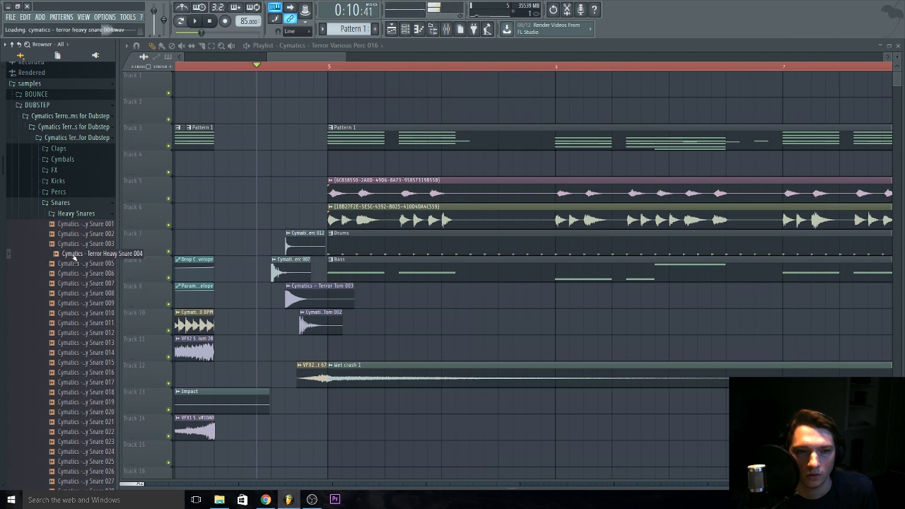
click(82, 235)
drag(82, 235, 321, 347)
key(space)
key(space)
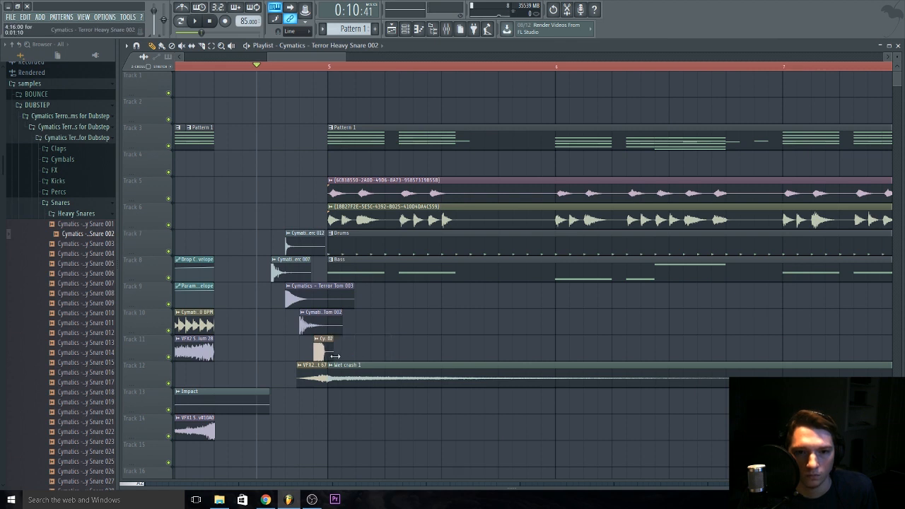
key(space)
Move the Terror Heavy Snare 002 clip on Track 11 to the fill's first step and play the fill.
mouse_move(327, 354)
mouse_down()
mouse_move(298, 355)
mouse_move(315, 361)
mouse_up()
key(space)
scroll(299, 359, up, 6)
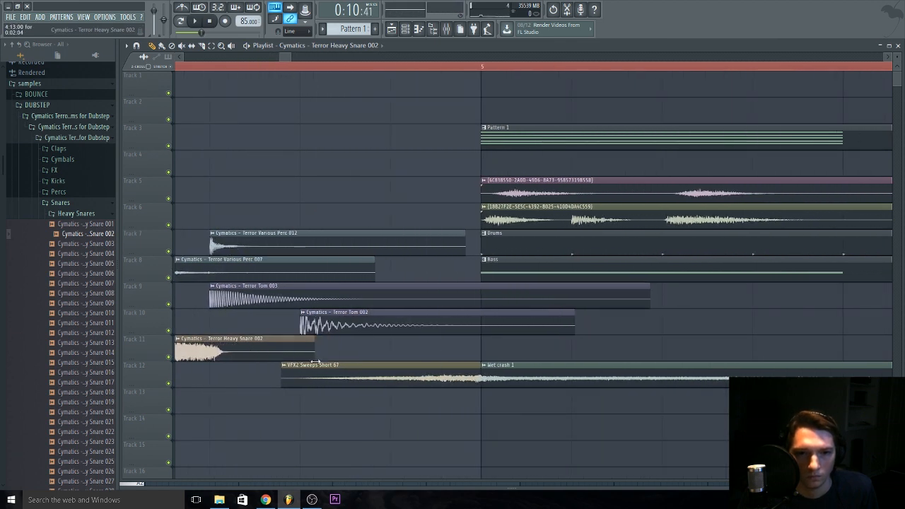
scroll(231, 382, down, 8)
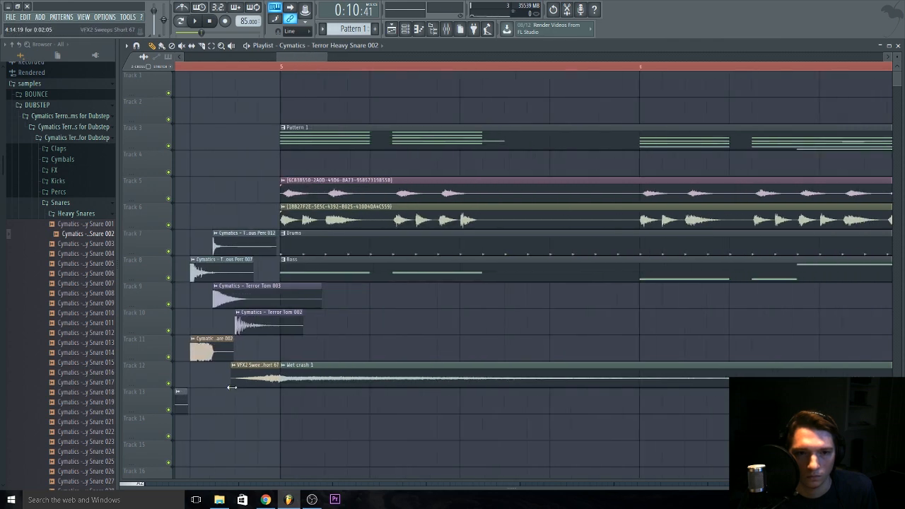
scroll(219, 331, up, 7)
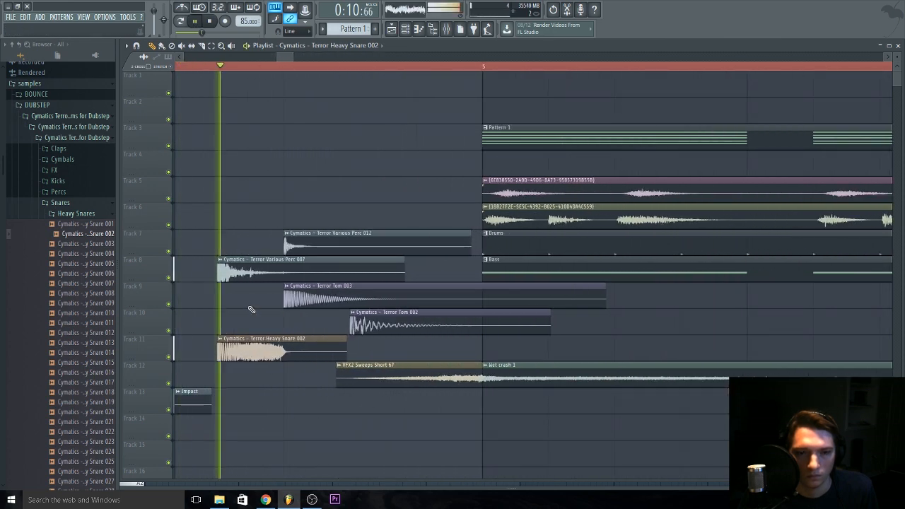
Move Perc 007 to Track 11 and Perc 012 along Track 7, both to the last step before bar 5, and play the fill.
drag(248, 272, 443, 367)
key(space)
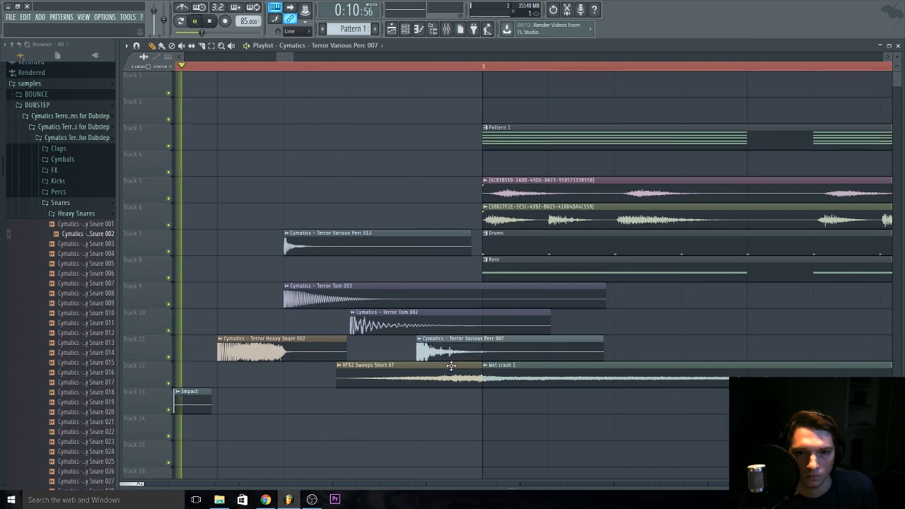
key(space)
drag(342, 248, 474, 250)
key(space)
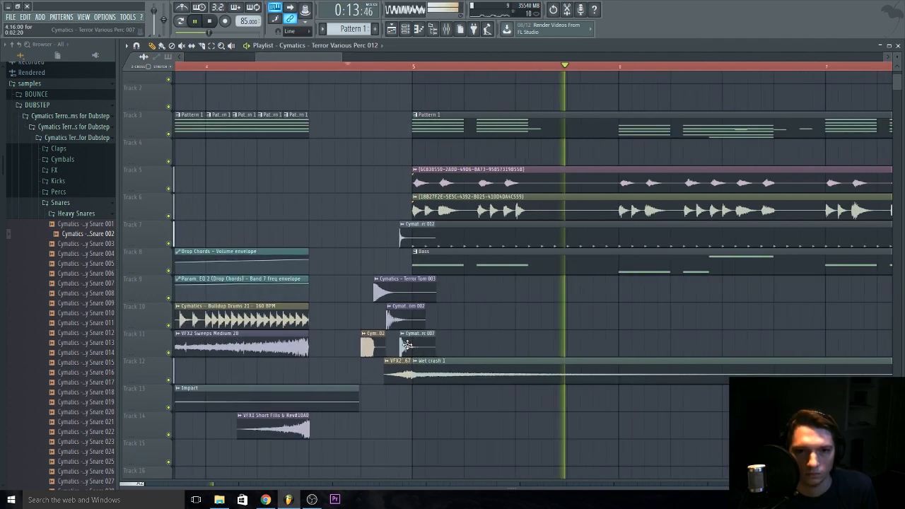
drag(408, 357, 362, 221)
click(365, 246)
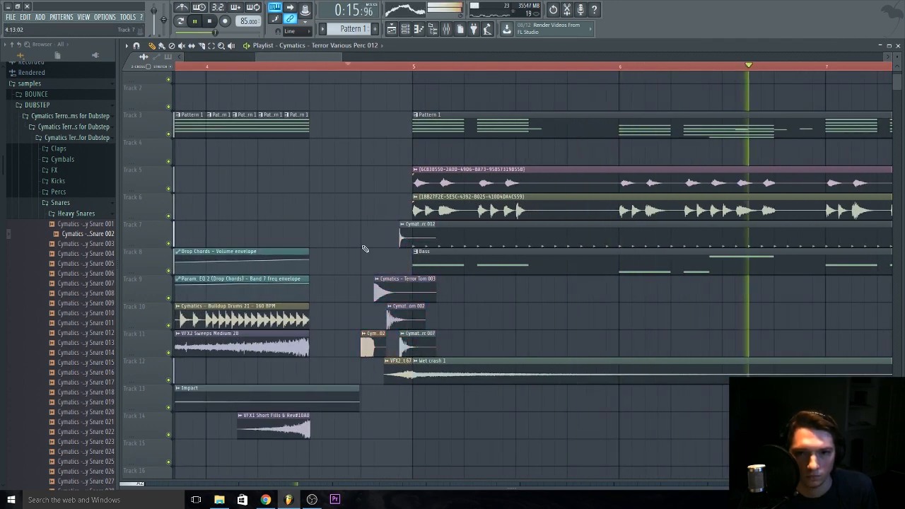
Collapse the Heavy Snares and Snares folders and play the buildup into the drop from the middle of bar 3.
click(63, 215)
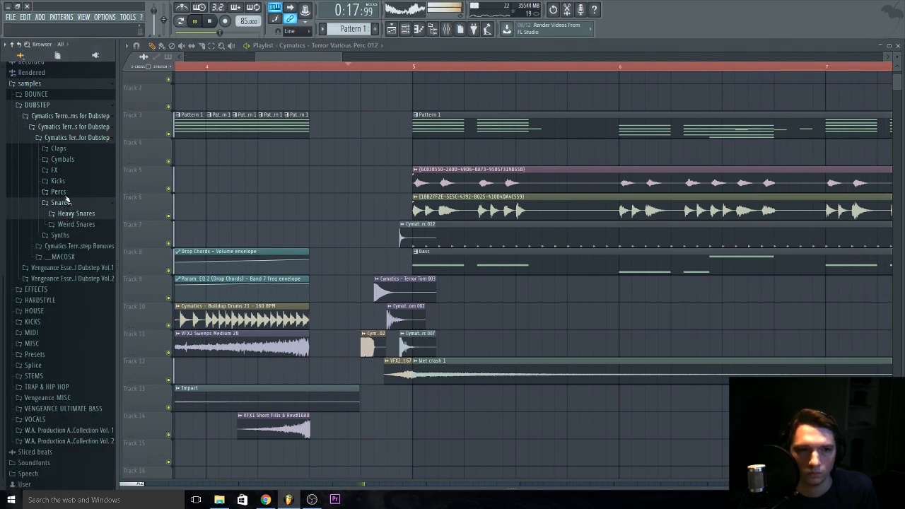
click(66, 202)
scroll(331, 378, down, 7)
click(259, 67)
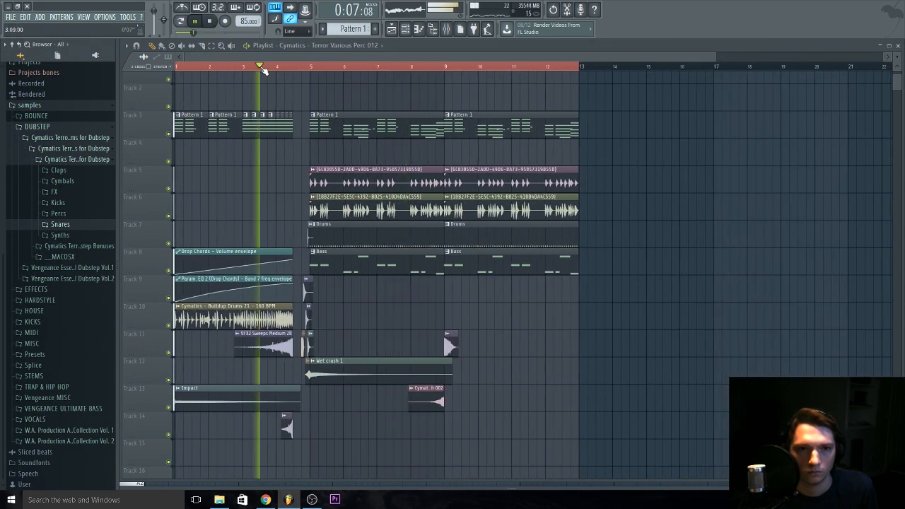
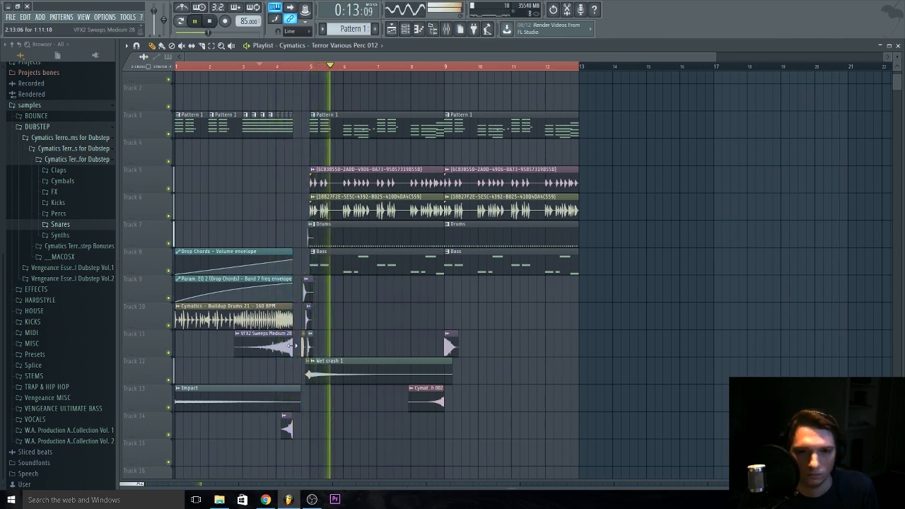
scroll(294, 400, up, 8)
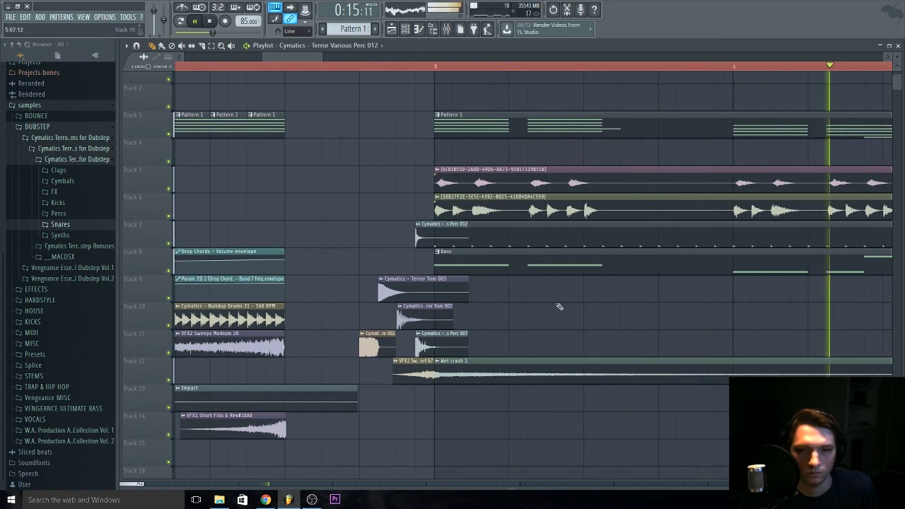
scroll(559, 250, down, 6)
scroll(531, 386, down, 3)
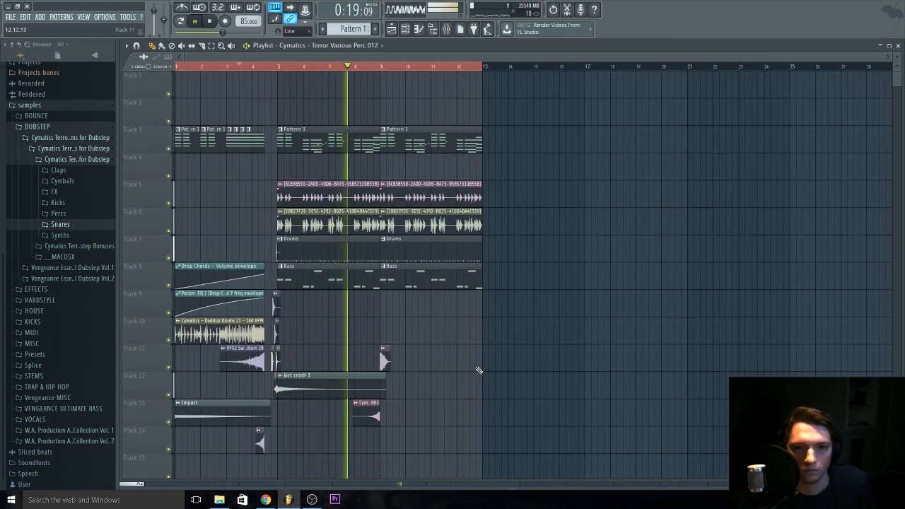
Set the Channel rack filter to All, look through the channel list and close the rack.
key(F6)
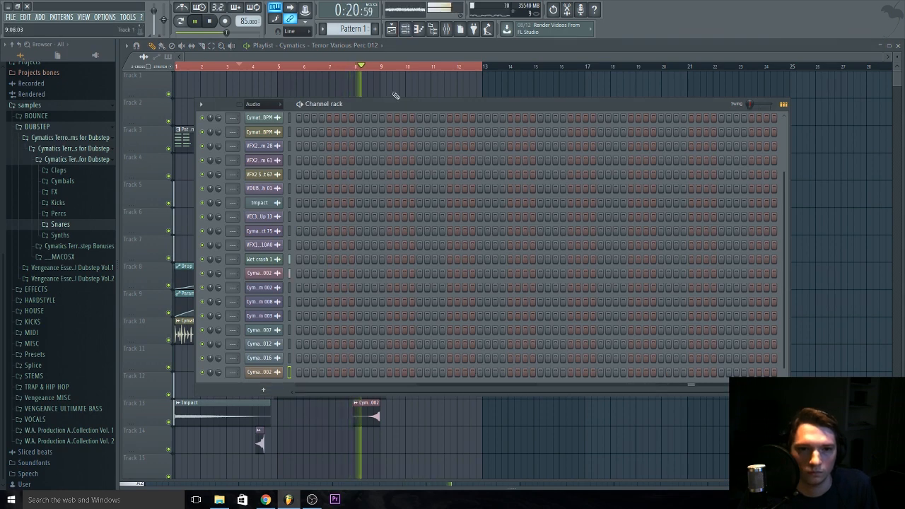
click(263, 106)
click(265, 116)
scroll(317, 315, down, 1)
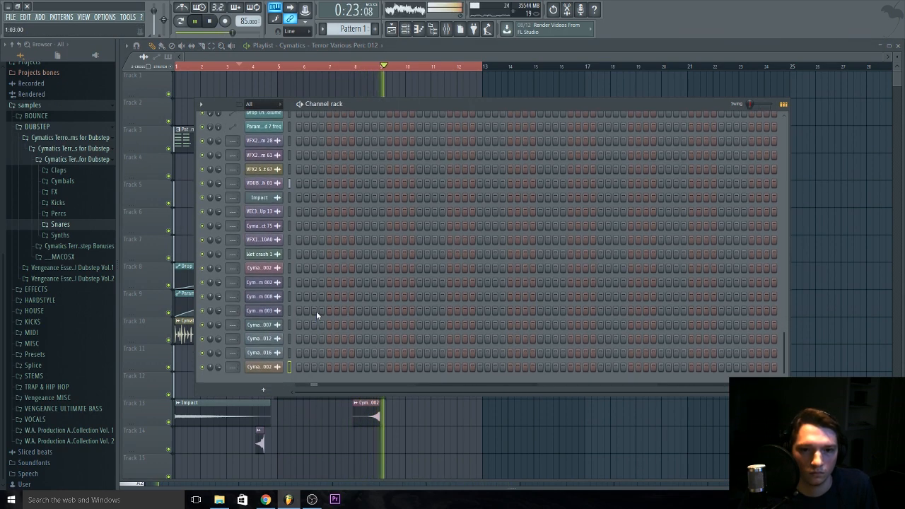
key(F6)
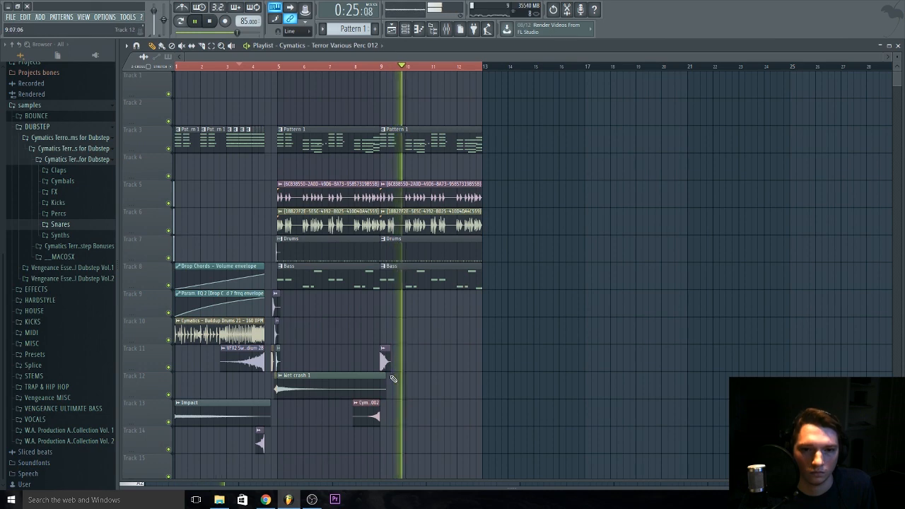
Duplicate the Wet crash 1 clip on Track 12 to bar 9 and play from about bar 8.
drag(343, 398, 448, 398)
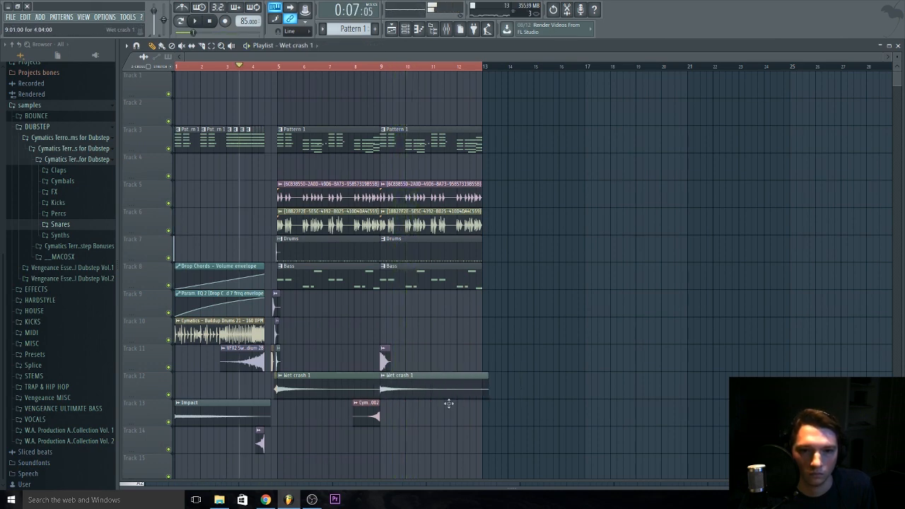
click(357, 67)
scroll(407, 412, up, 4)
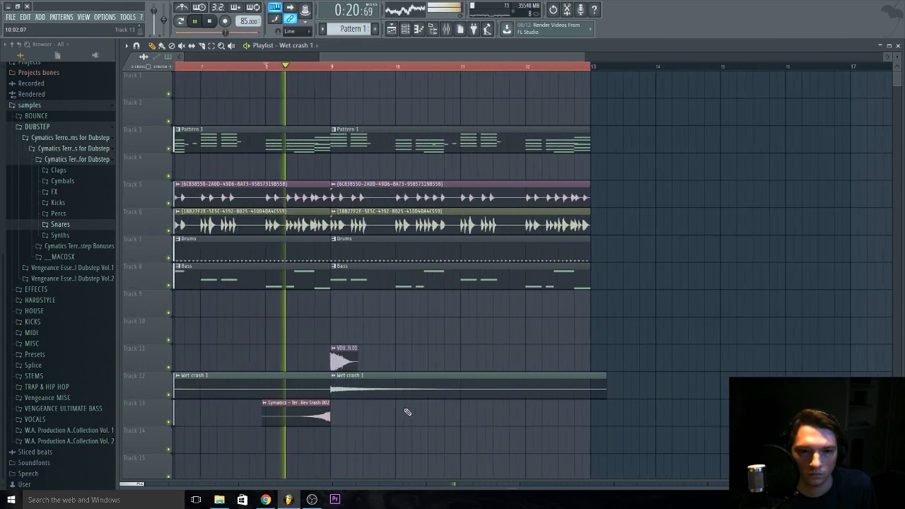
scroll(406, 412, down, 4)
scroll(247, 402, up, 5)
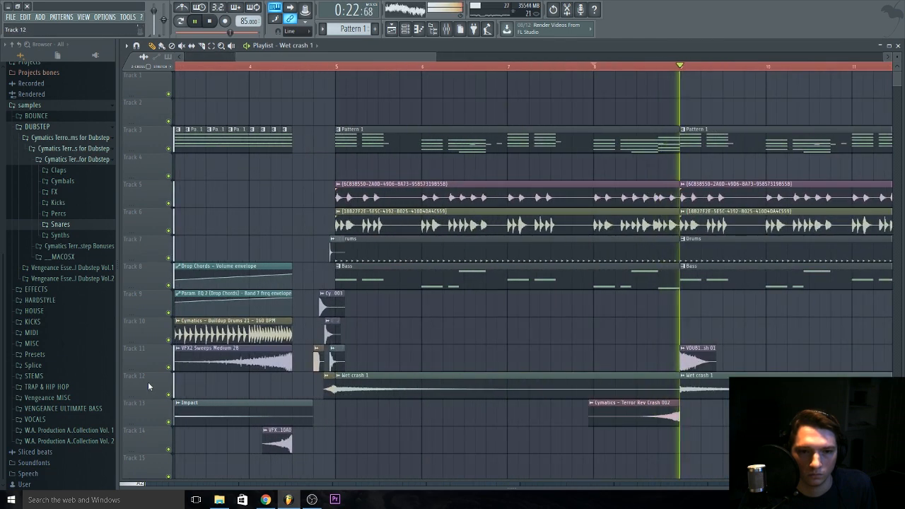
Insert an empty track at Track 12, move the VDUB1 Crash 01 clip at bar 9 onto it and add a copy at bar 5.
right_click(147, 382)
click(176, 446)
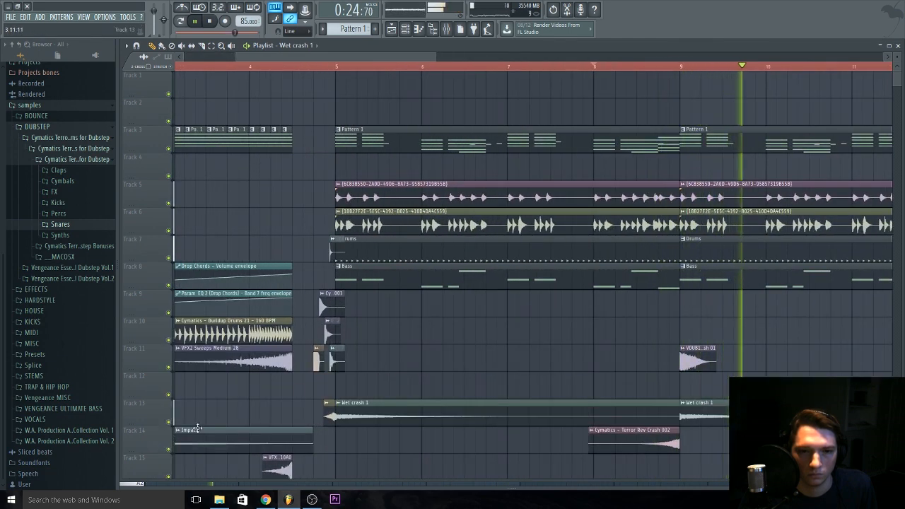
drag(707, 350, 699, 404)
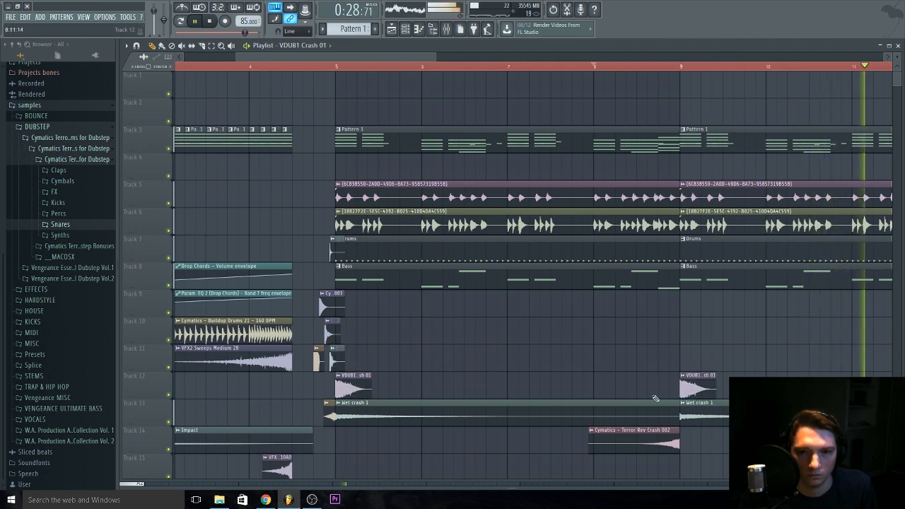
Duplicate the Terror Rev Crash 002 clip on Track 14 so the copy ends at bar 13 and play the arrangement.
scroll(424, 439, down, 5)
drag(382, 450, 503, 445)
key(space)
Select the fill clips on Tracks 9 to 11 before bar 5 and duplicate them just before bar 13.
drag(319, 360, 289, 292)
key(space)
drag(426, 314, 533, 314)
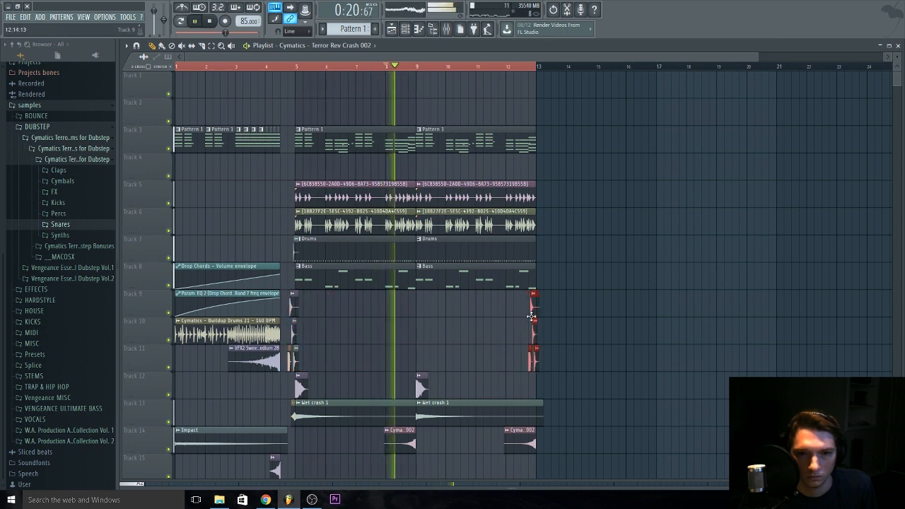
Browse the Various folder inside Percs and audition percussion samples such as Terror Various Perc 020.
scroll(532, 315, up, 6)
scroll(590, 338, down, 6)
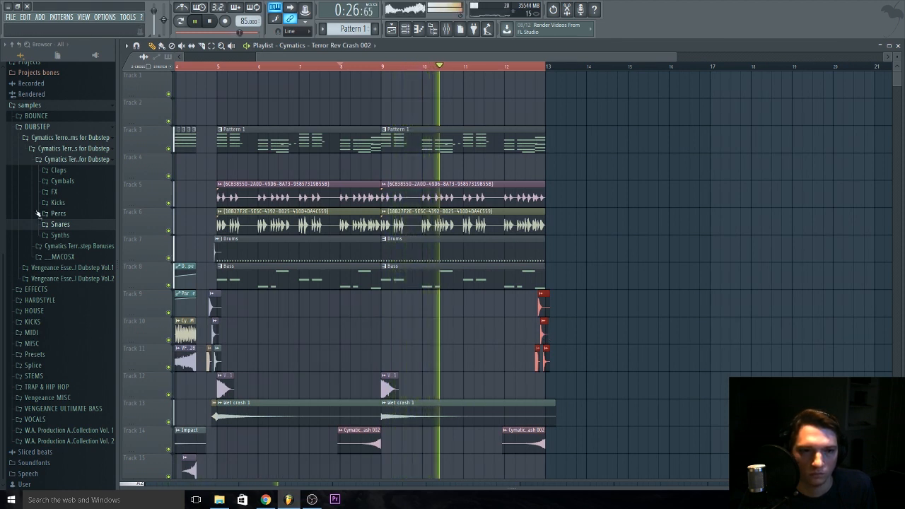
click(64, 214)
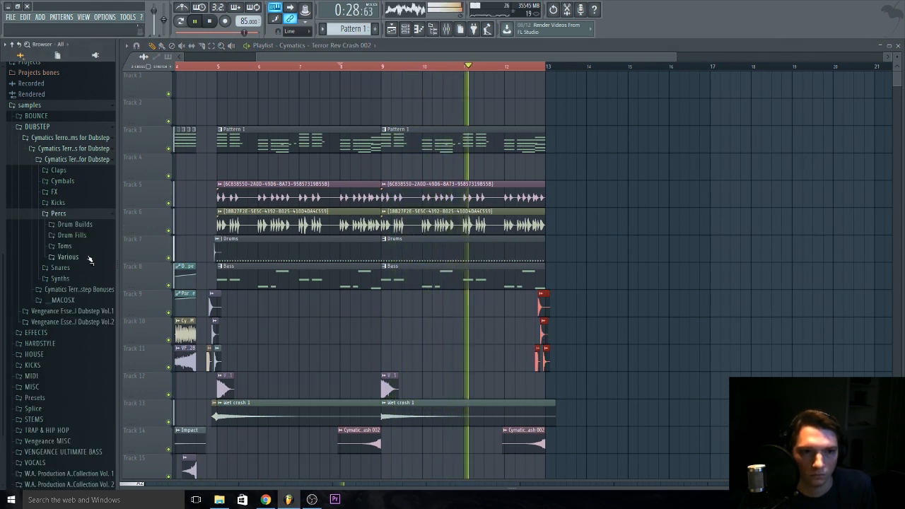
click(89, 258)
click(83, 345)
click(77, 411)
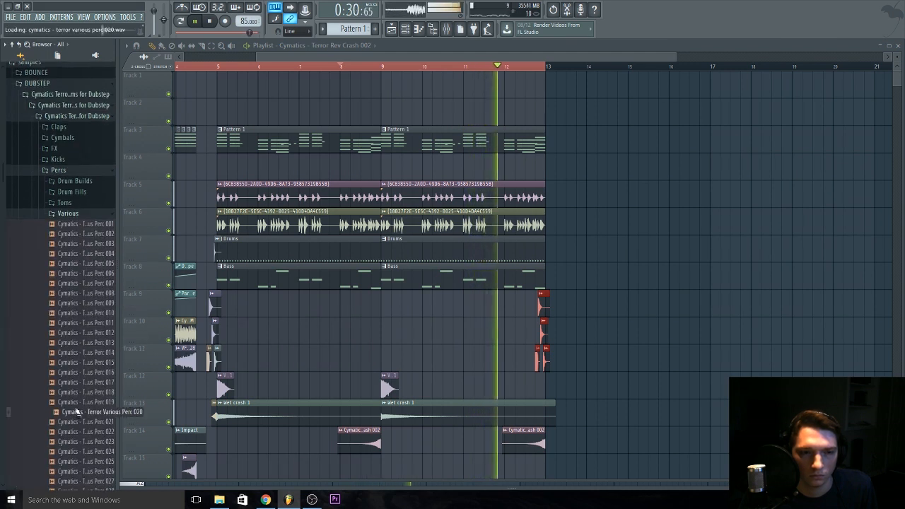
scroll(79, 411, down, 2)
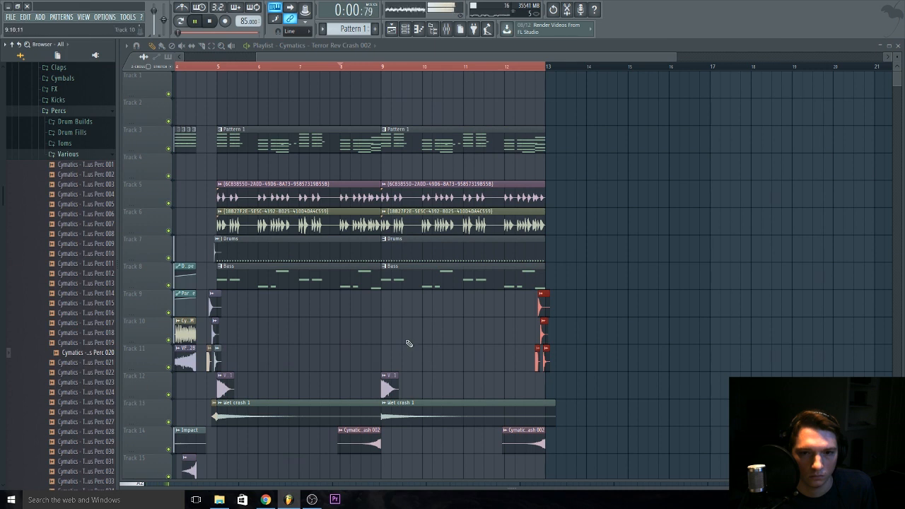
click(68, 155)
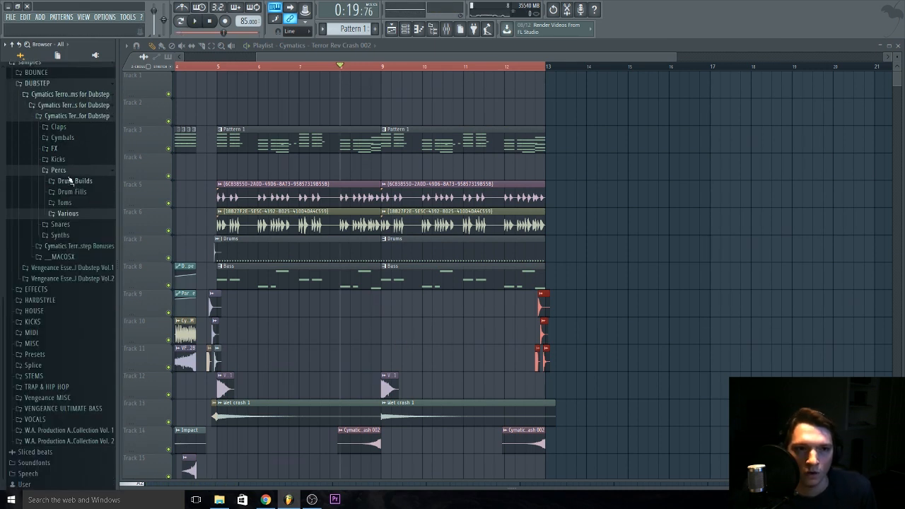
click(58, 170)
click(57, 214)
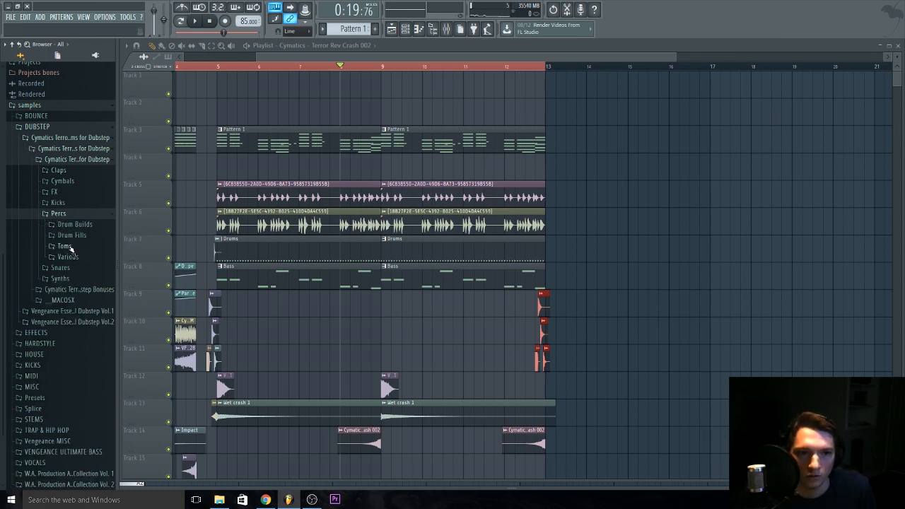
click(90, 257)
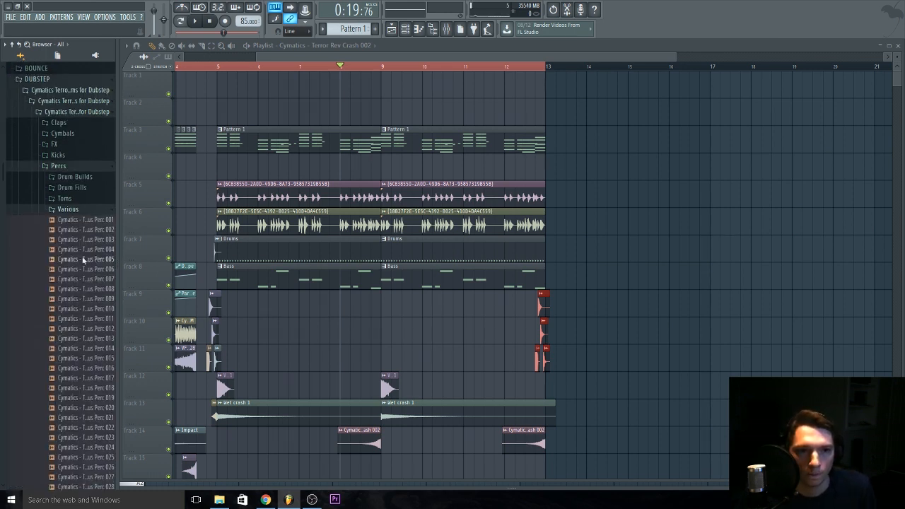
Add the samples Terror Various Perc 071, 073 and 055 as new channels in the Channel rack.
scroll(84, 305, down, 8)
scroll(91, 314, down, 8)
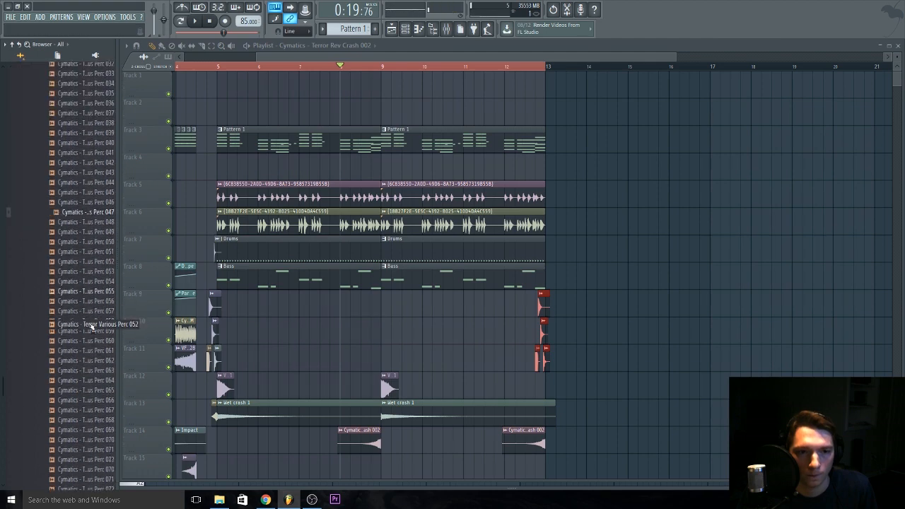
click(92, 324)
key(F6)
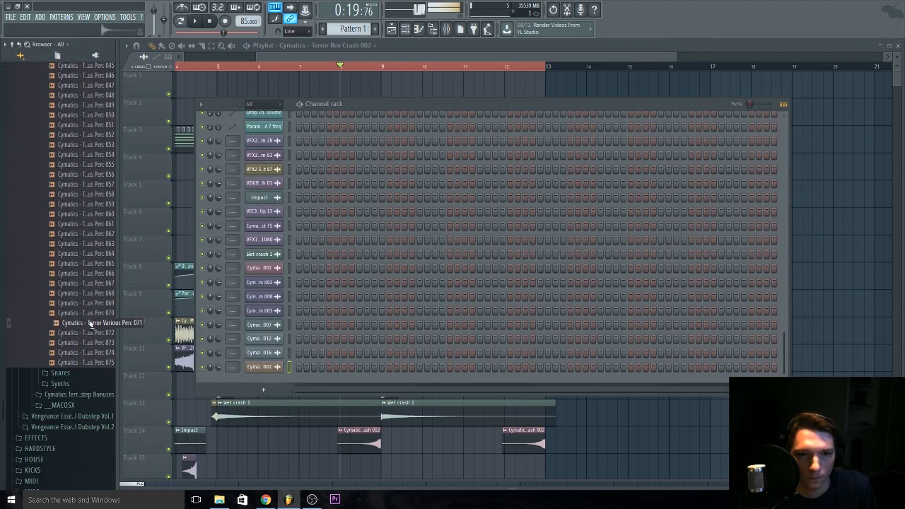
drag(269, 389, 269, 385)
click(62, 346)
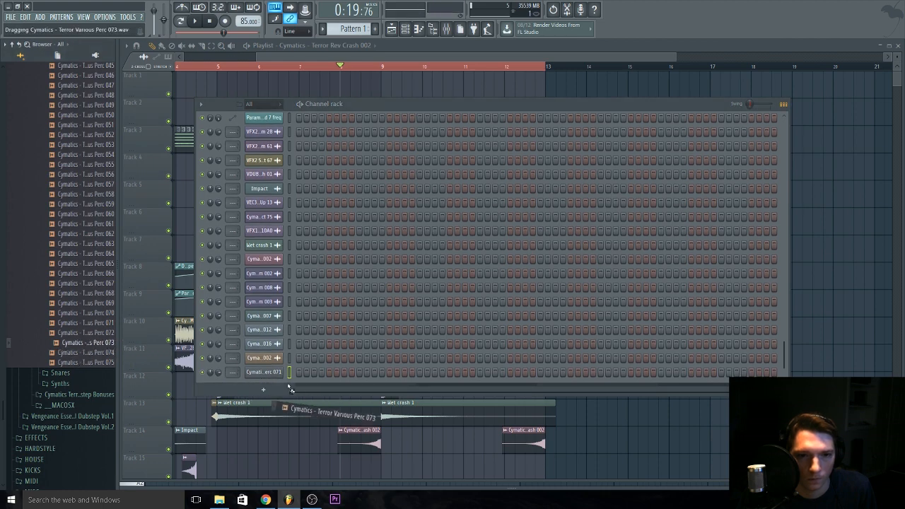
drag(291, 389, 287, 385)
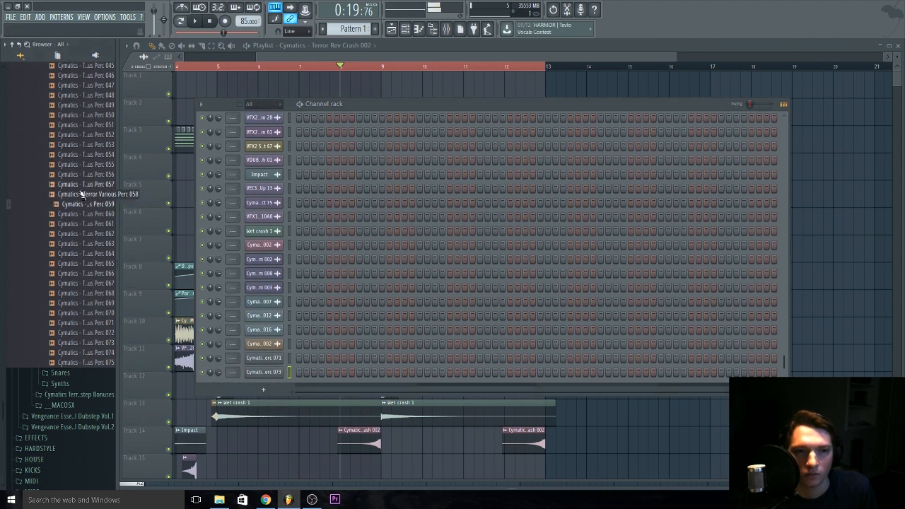
click(78, 165)
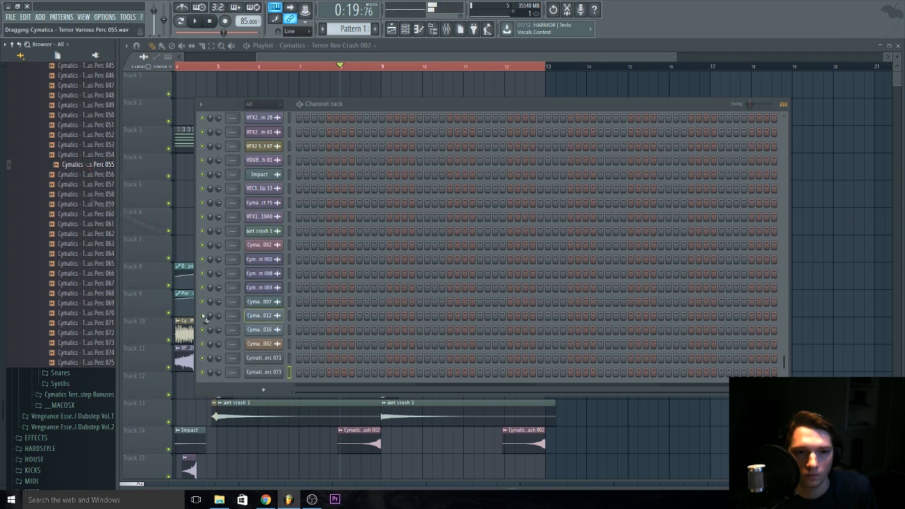
drag(205, 319, 276, 381)
Audition more samples in the Various and Toms folders, including Various Perc 047, 019, 007 and Tom 015.
click(92, 86)
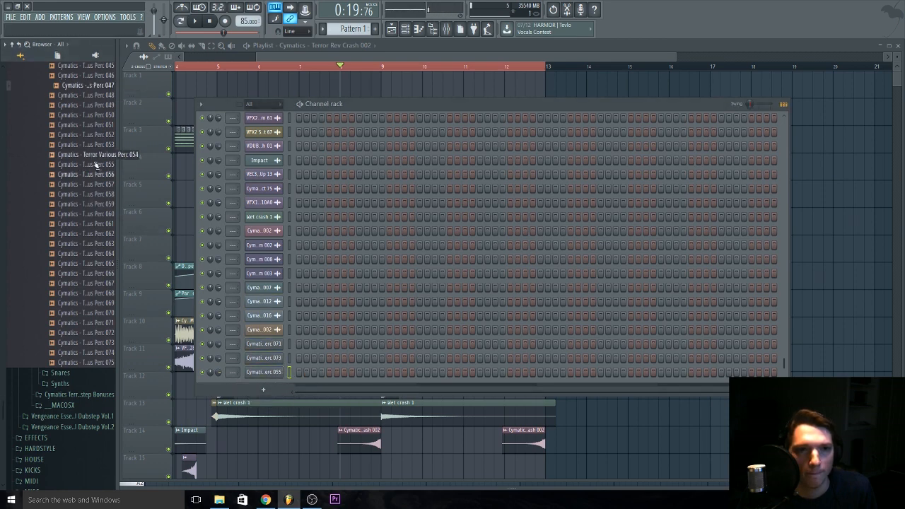
scroll(95, 164, up, 4)
click(84, 195)
scroll(97, 216, up, 3)
scroll(91, 213, up, 6)
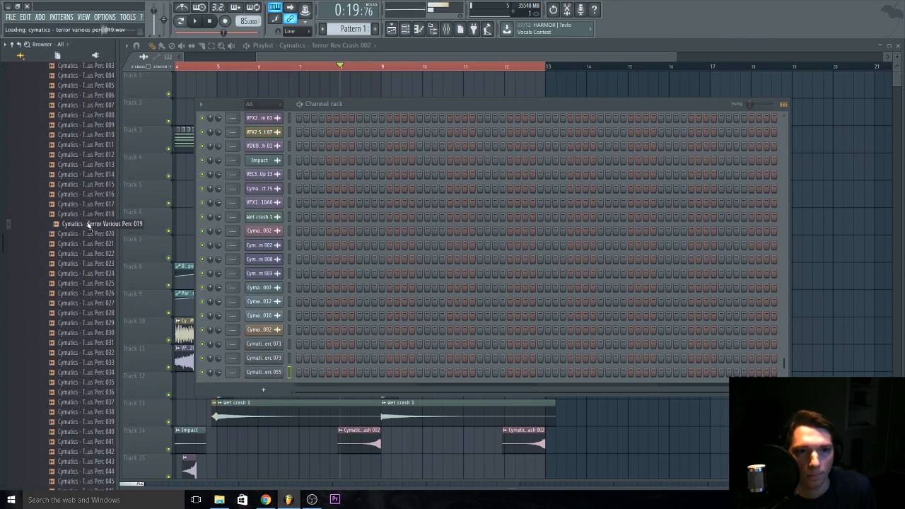
click(90, 226)
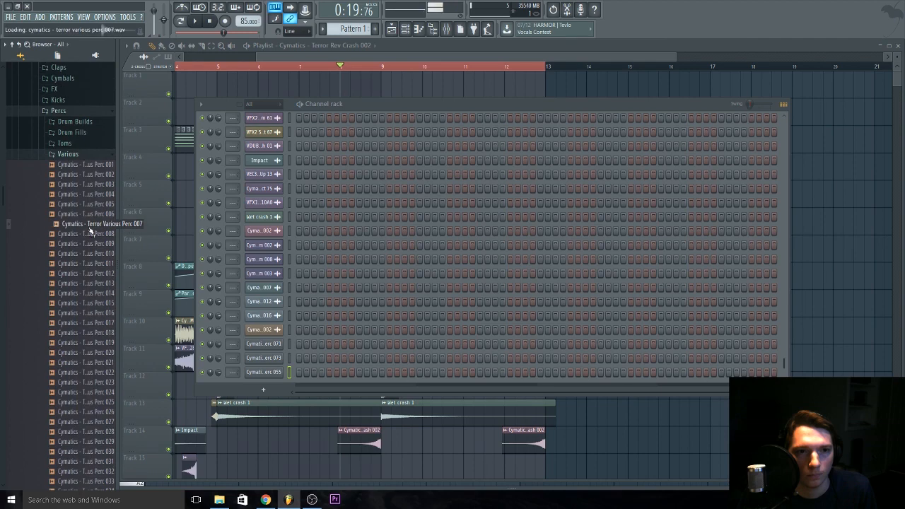
click(79, 155)
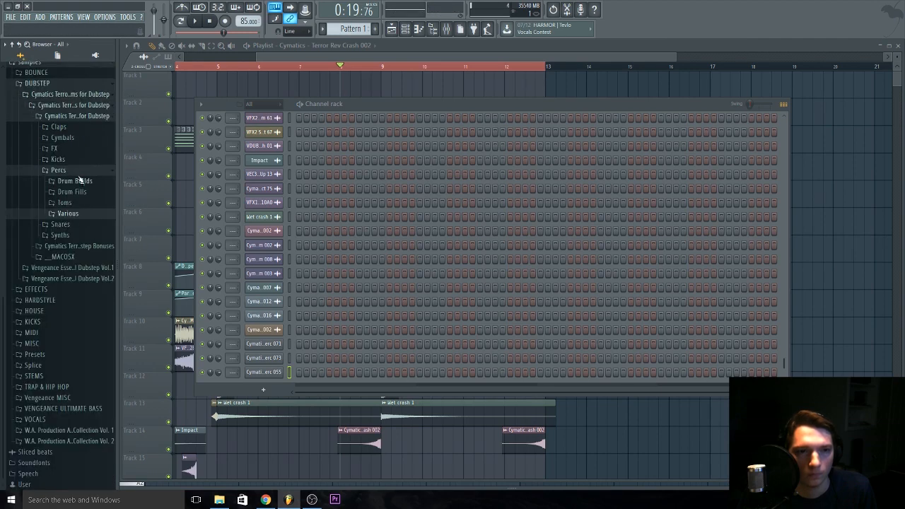
click(82, 204)
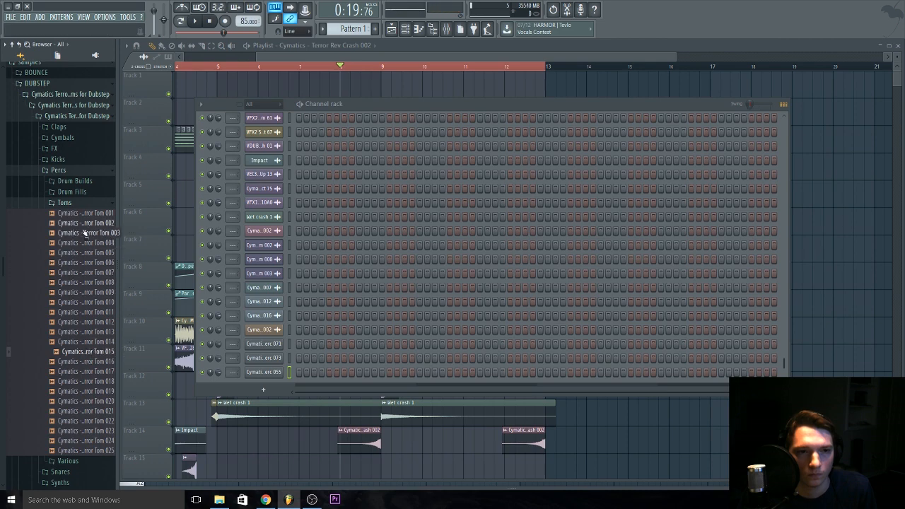
click(93, 201)
click(91, 216)
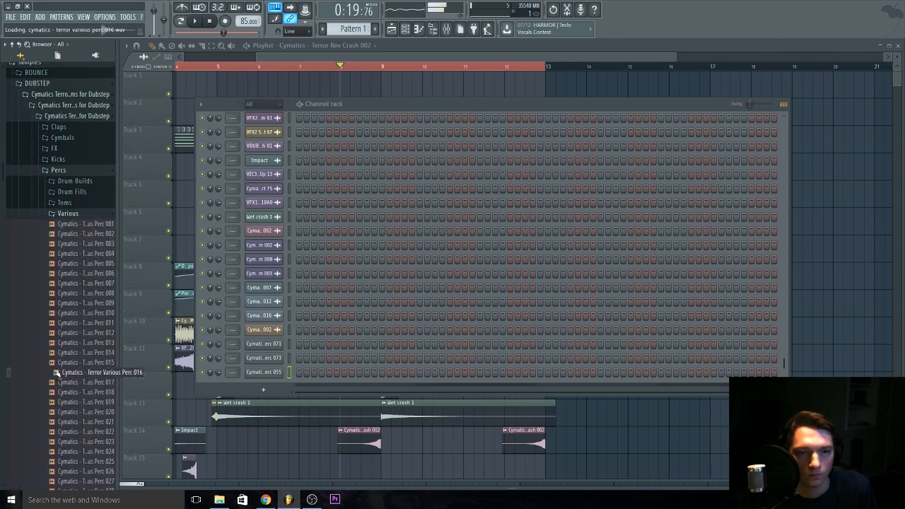
Add the samples Terror Various Perc 034 and 064 as new Channel rack channels and return to the Playlist.
scroll(60, 368, down, 5)
click(64, 334)
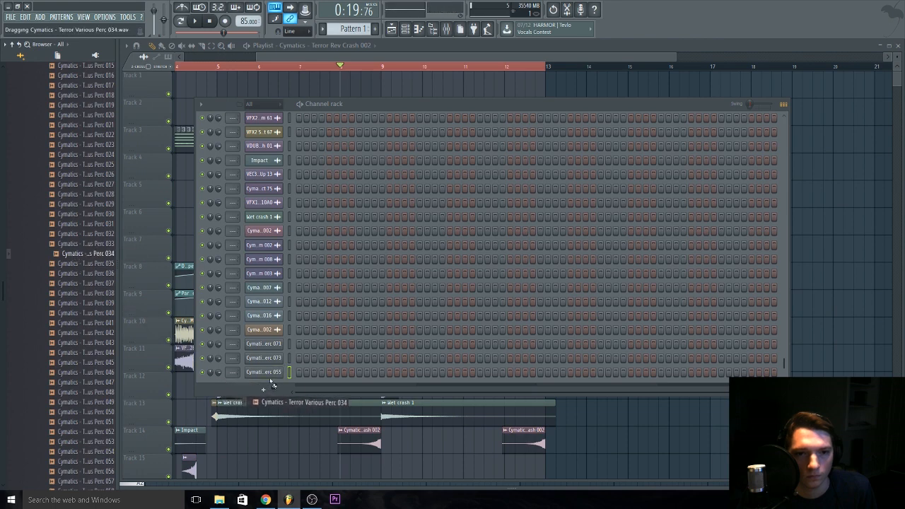
drag(272, 384, 271, 380)
scroll(50, 325, down, 10)
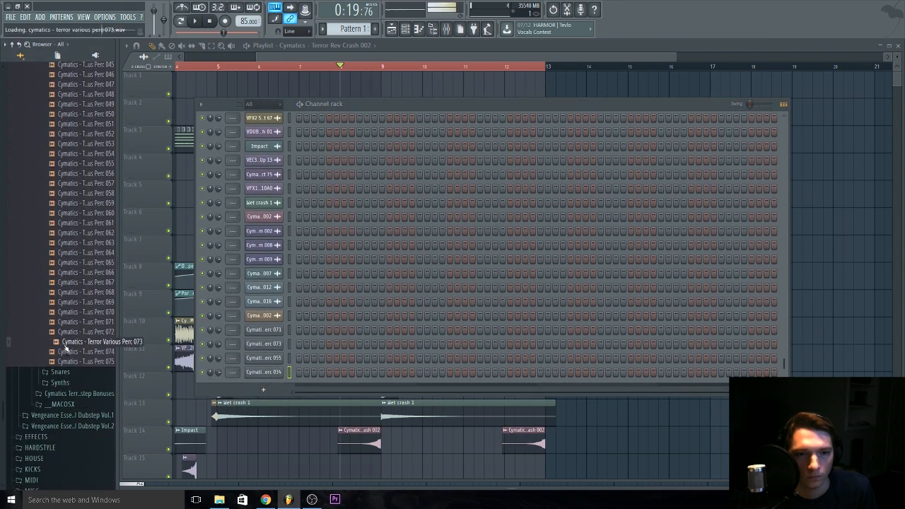
scroll(97, 339, up, 4)
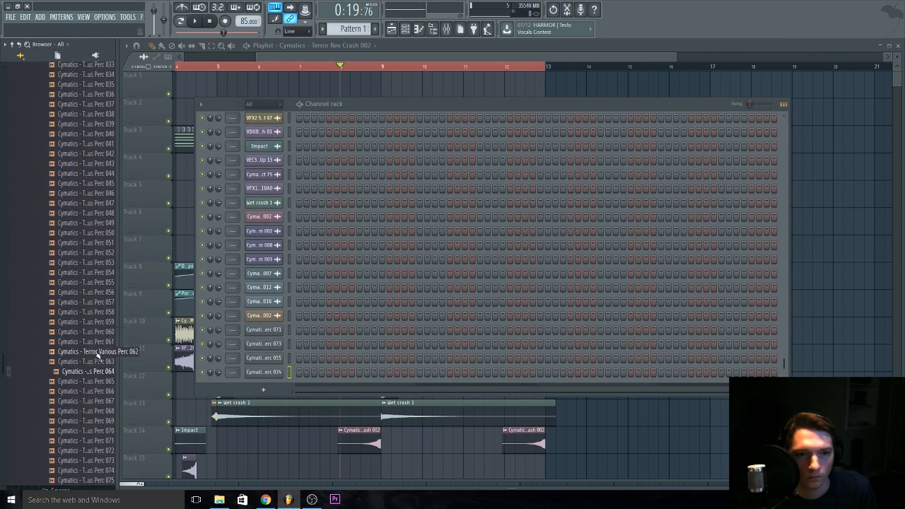
drag(273, 383, 287, 375)
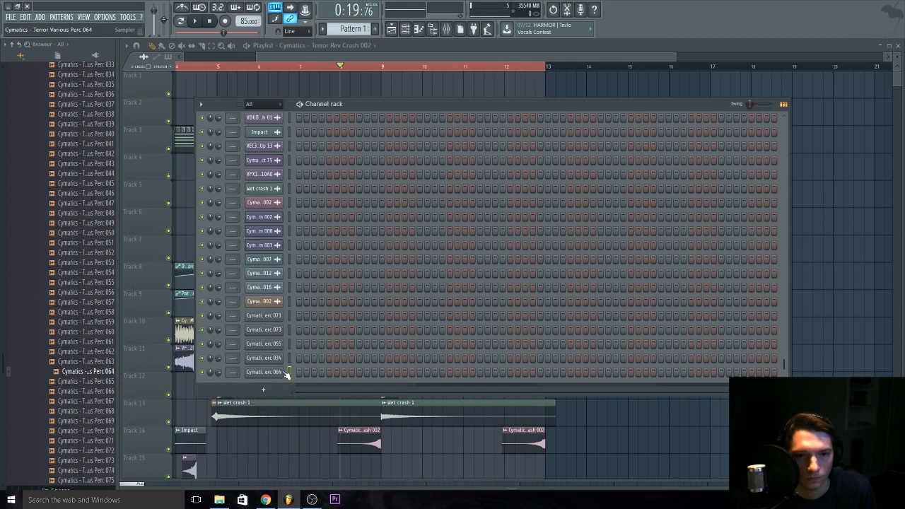
right_click(616, 444)
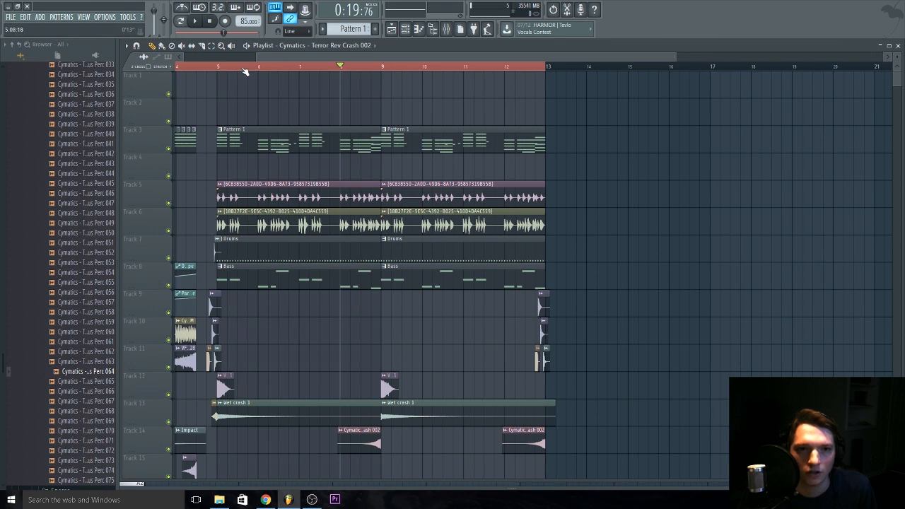
Create a new pattern named FX while the drop plays.
key(space)
click(375, 29)
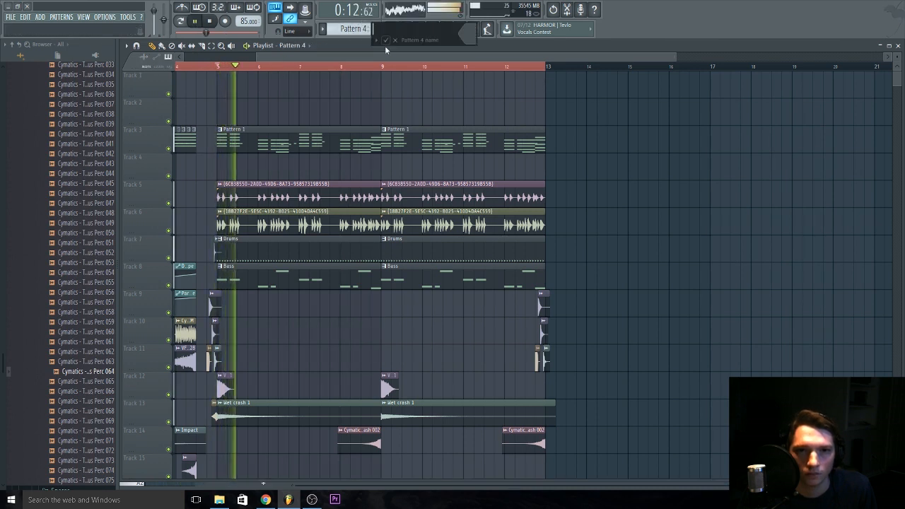
text(FX)
key(Return)
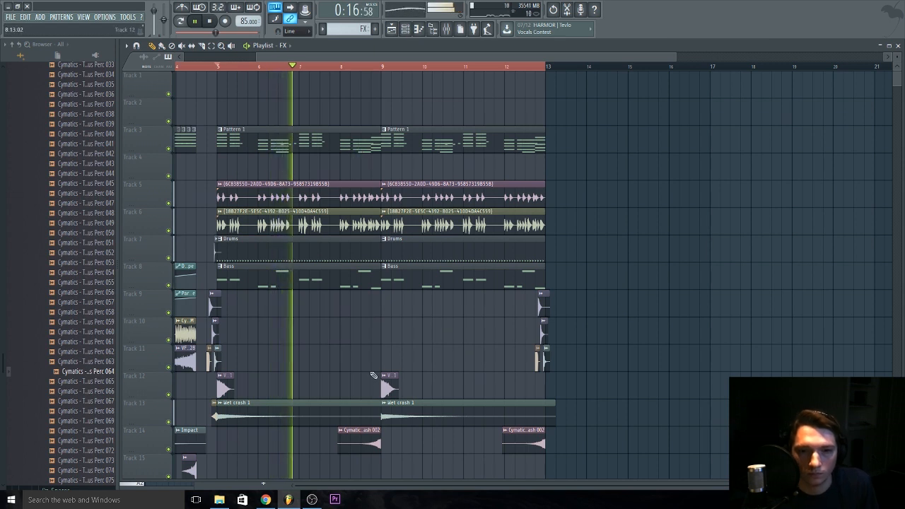
Place an FX pattern clip on Track 11 starting at the middle of bar 8 and stop playback.
click(369, 363)
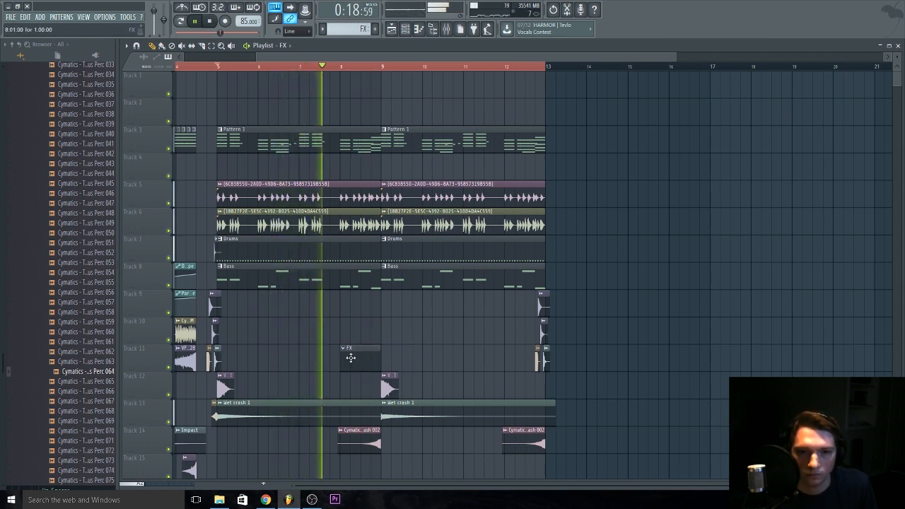
drag(410, 360, 368, 359)
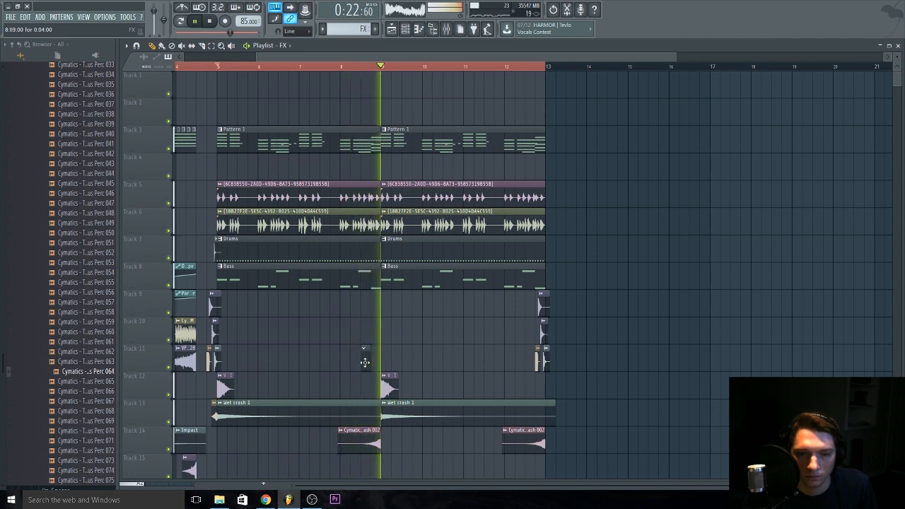
key(space)
Draw a row of short repeated C5 notes from bar 1 in the piano roll of Terror Various Perc 064.
key(F6)
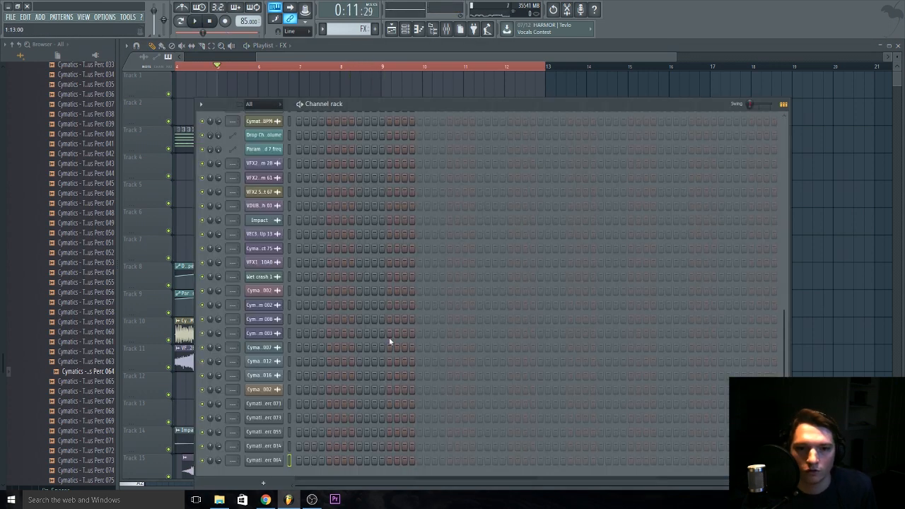
right_click(267, 463)
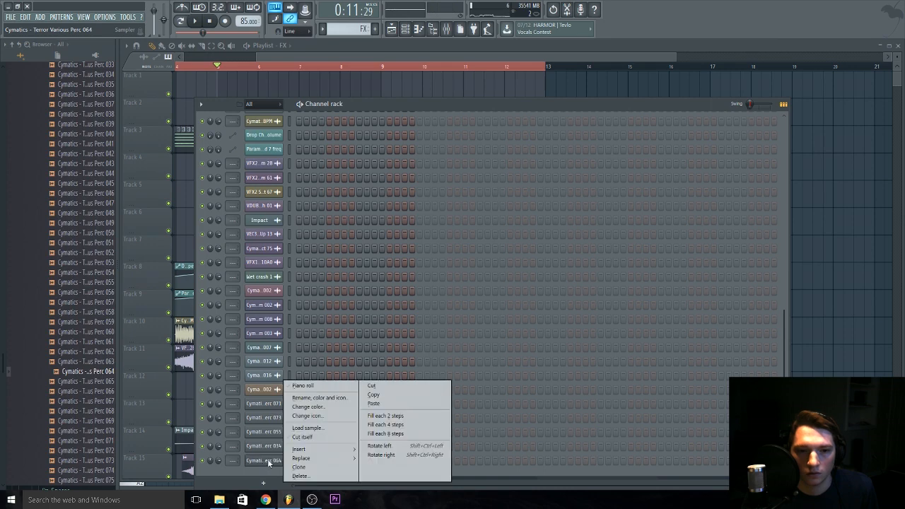
click(325, 385)
scroll(212, 431, up, 2)
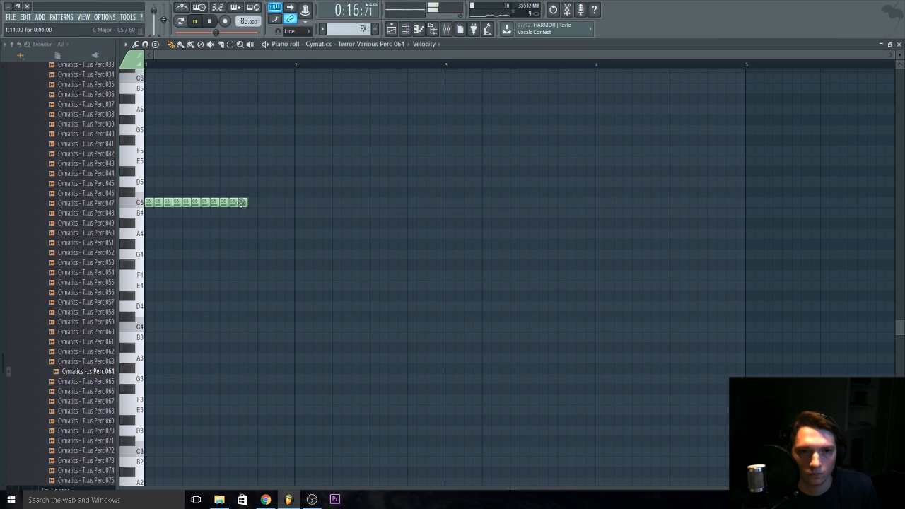
Play the arrangement from the middle of bar 8 to hear the FX clip leading into bar 9.
key(F5)
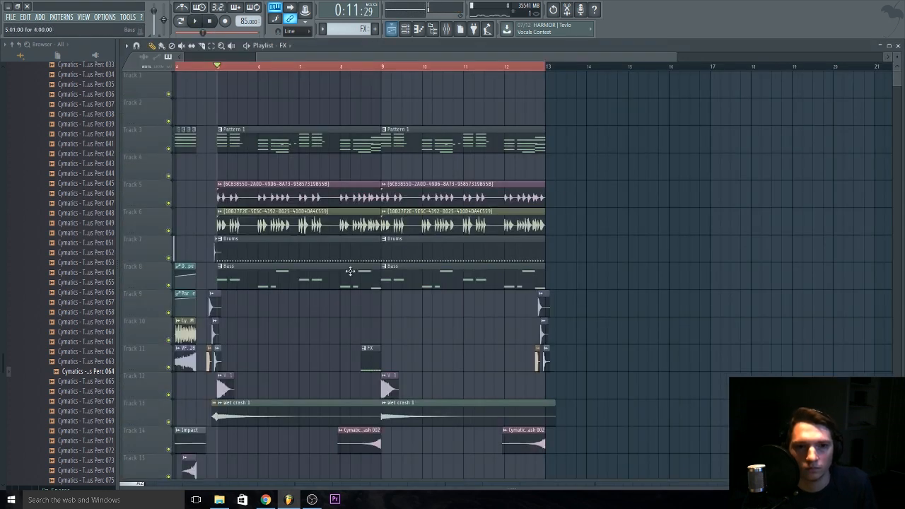
key(space)
click(363, 66)
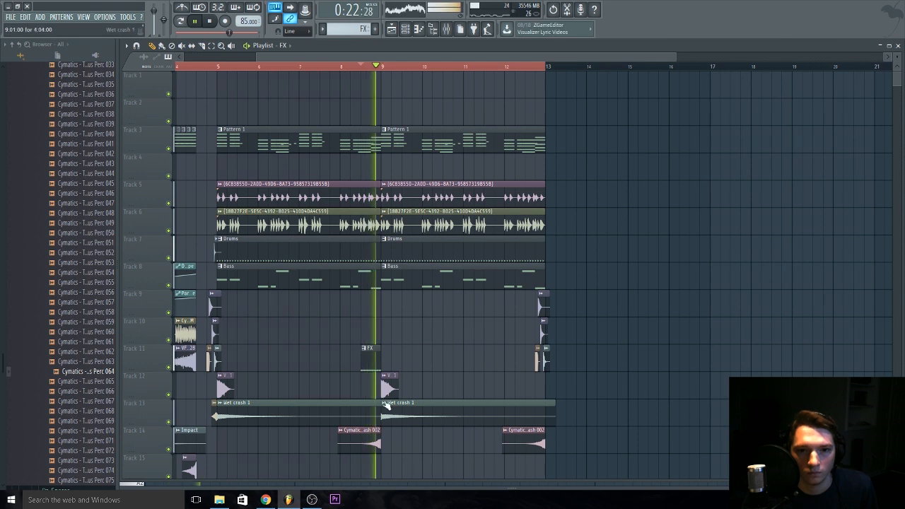
Turn the Terror Various Perc 064 C5 notes into a roll of 16 shorter notes filling the first half bar.
key(F7)
drag(269, 212, 131, 171)
scroll(170, 247, up, 5)
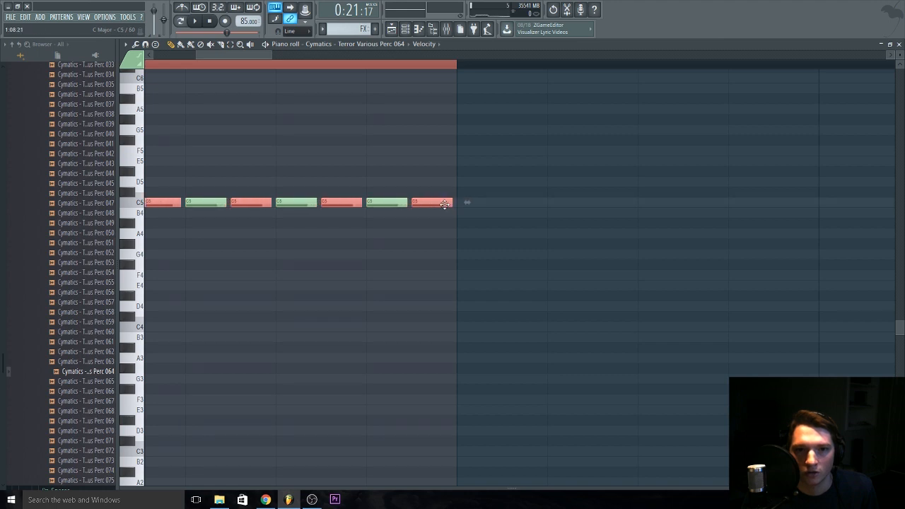
scroll(442, 215, down, 4)
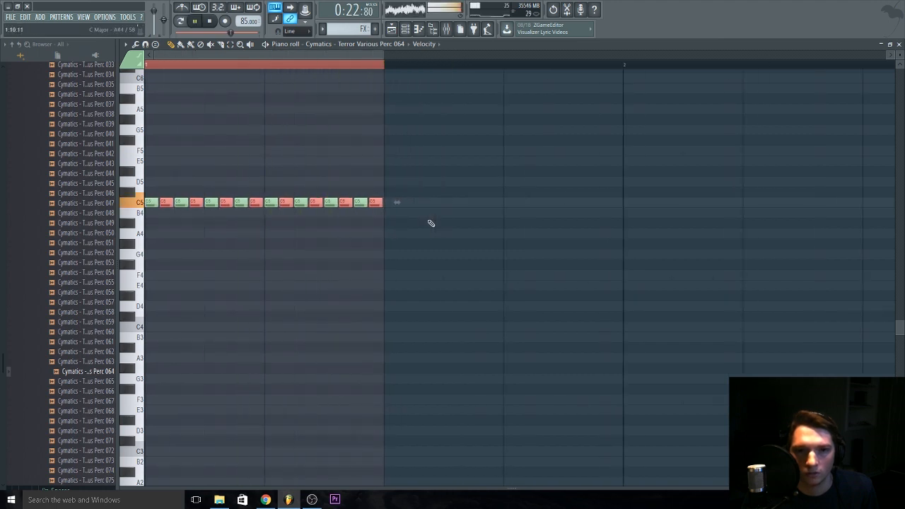
scroll(361, 250, down, 5)
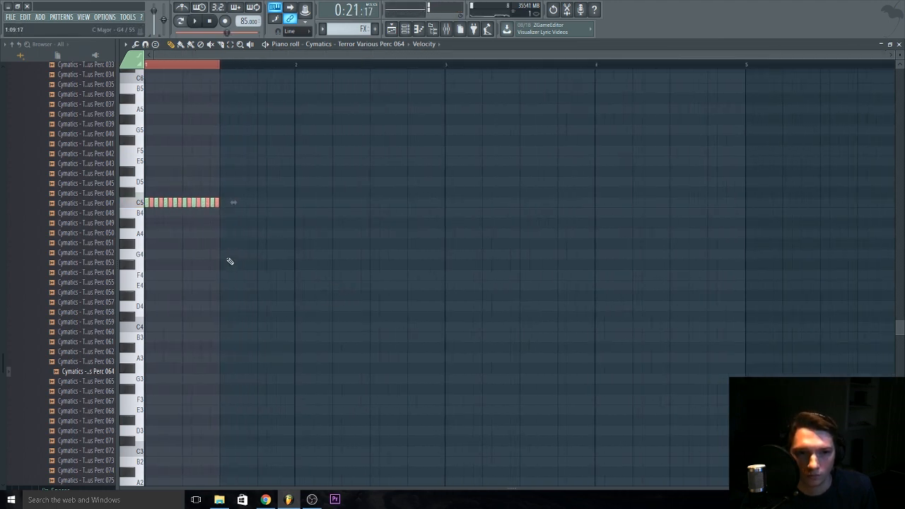
Ramp the velocities of the 16 Terror Various Perc 064 notes from near zero to maximum and play the roll.
drag(262, 166, 146, 207)
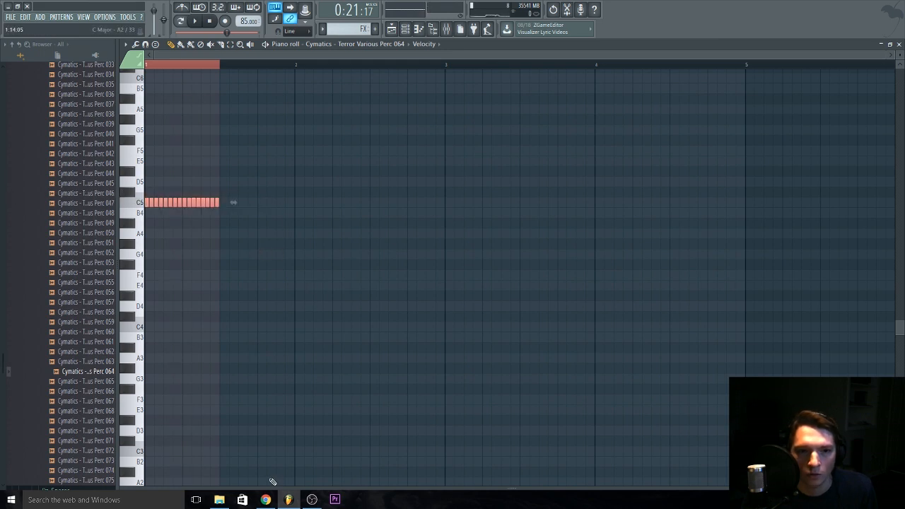
drag(267, 489, 264, 222)
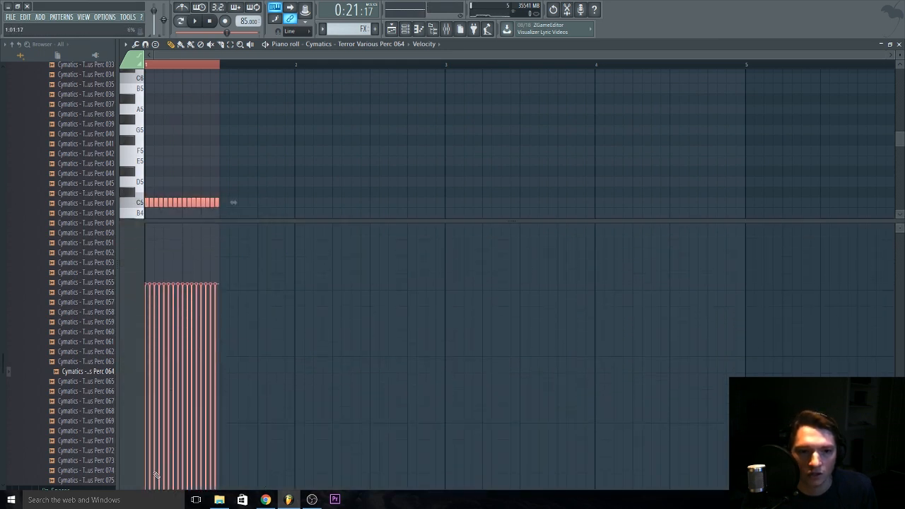
drag(152, 493, 237, 320)
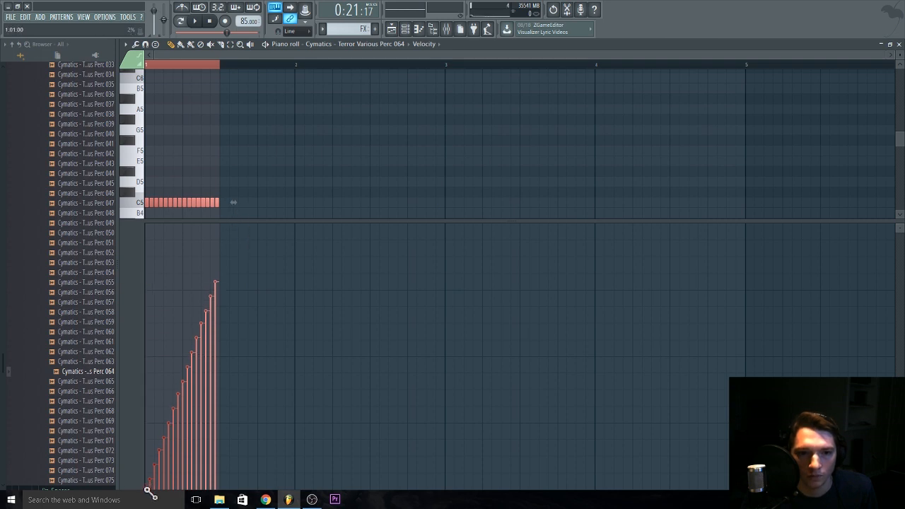
key(space)
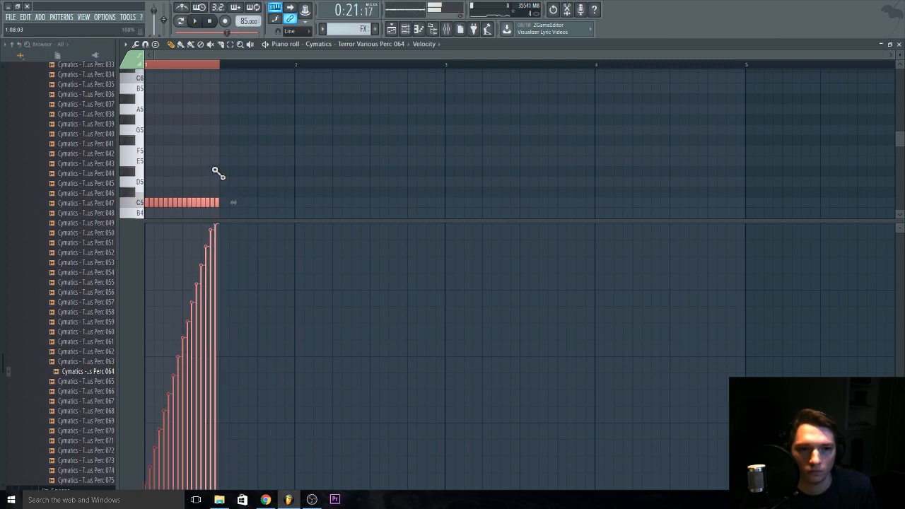
key(space)
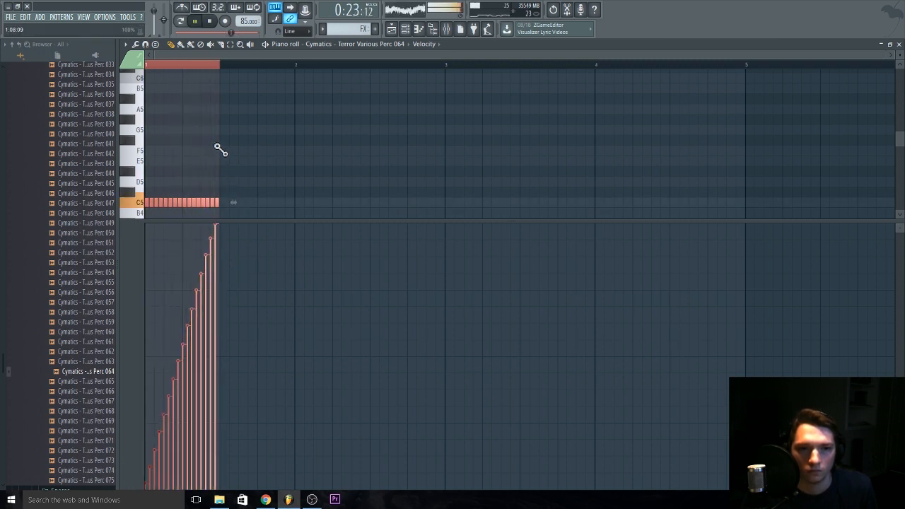
key(space)
Normalize the Terror Various Perc 064 sample and listen to the roll in the arrangement.
key(F6)
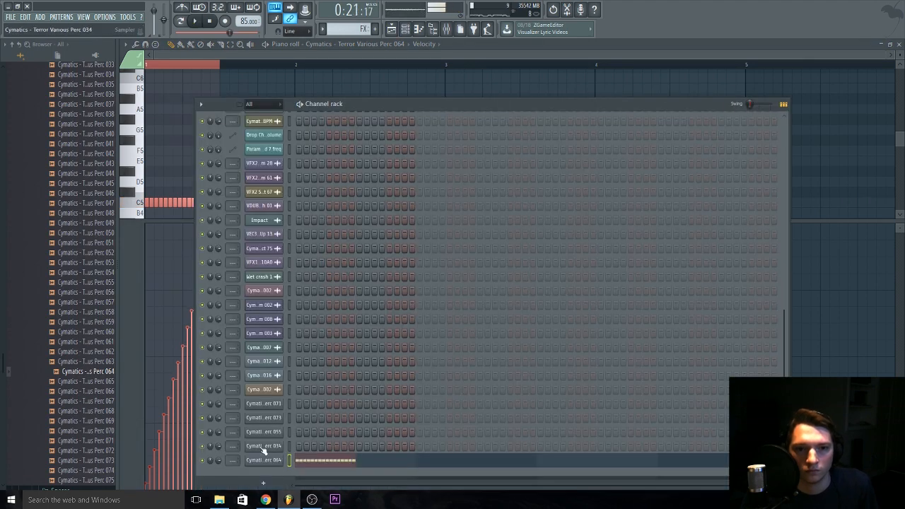
click(264, 461)
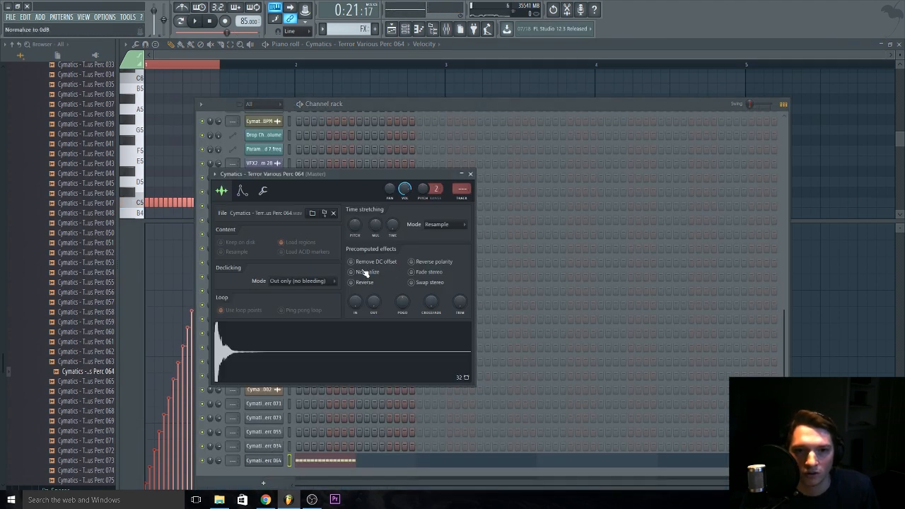
key(space)
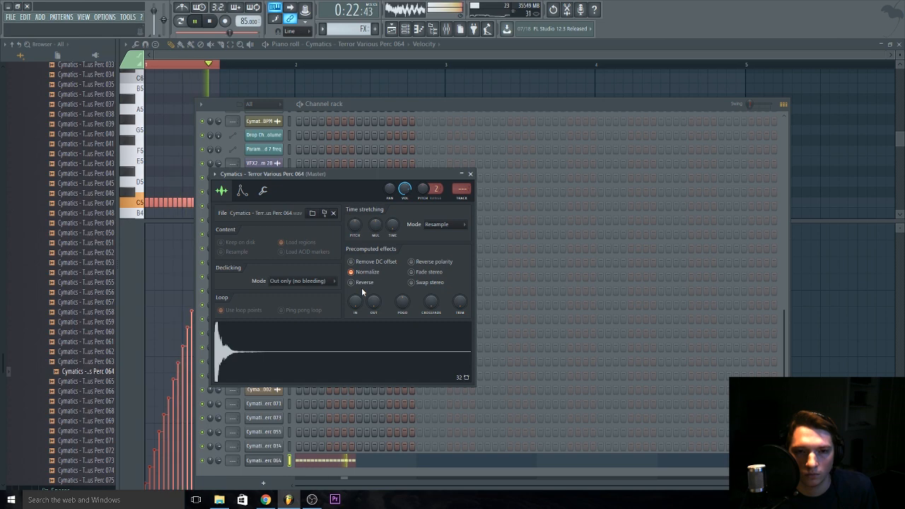
key(F5)
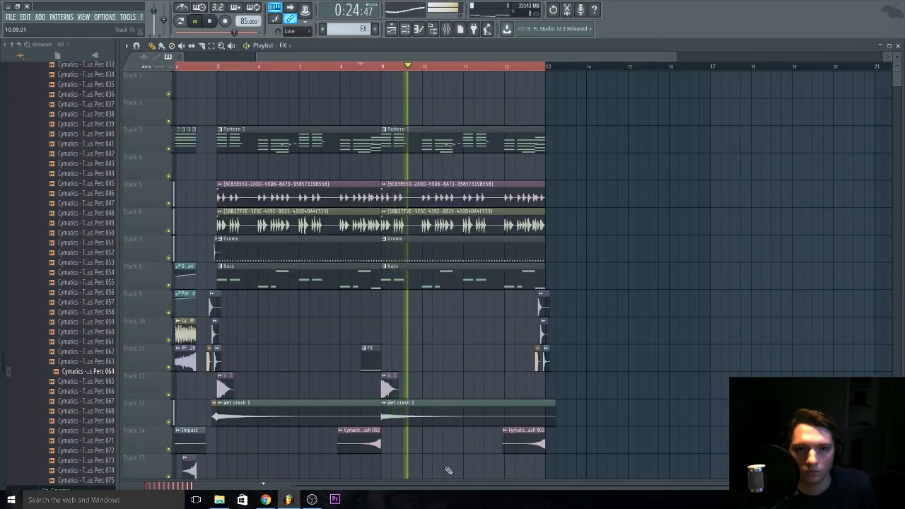
key(F6)
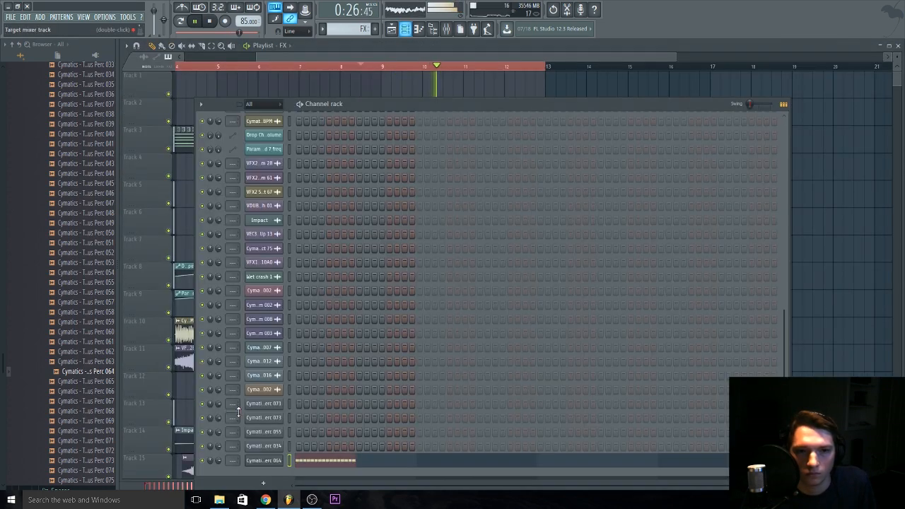
key(F6)
key(F5)
key(F6)
key(F5)
key(space)
Copy the Terror Tom 002 and Various Perc 007 clips from bar 13 to just before bar 9 on Tracks 9 and 10, then play them.
scroll(564, 363, up, 4)
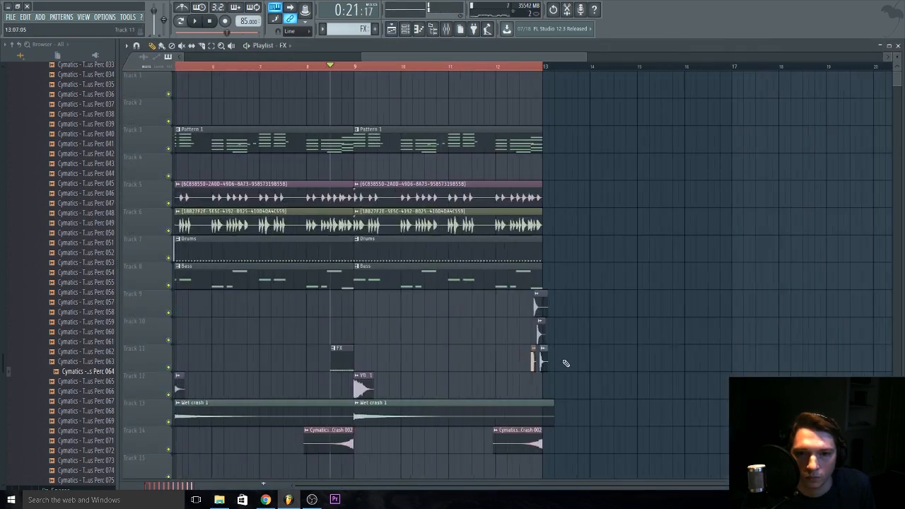
drag(549, 362, 338, 300)
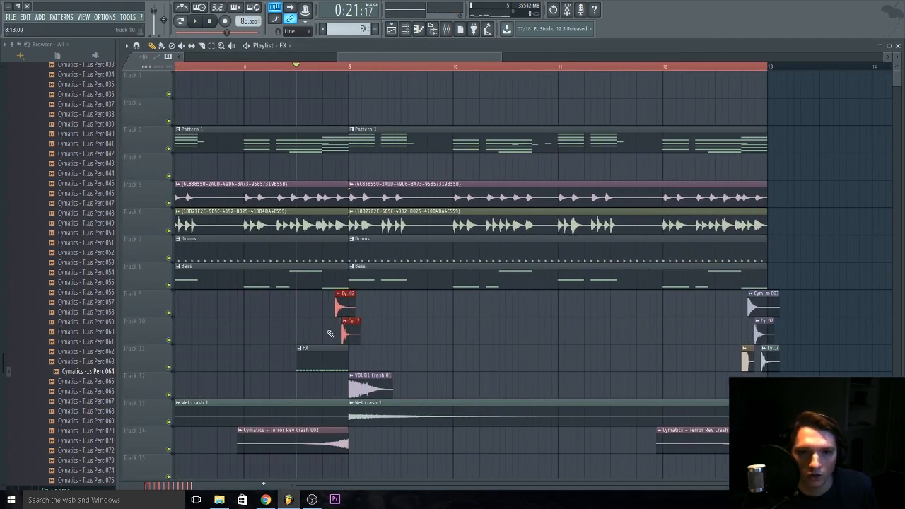
scroll(331, 334, up, 3)
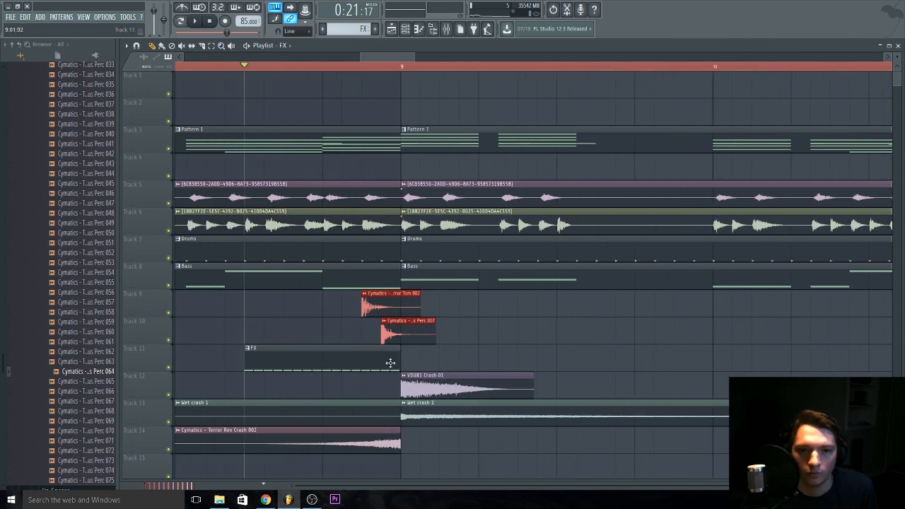
scroll(516, 343, down, 4)
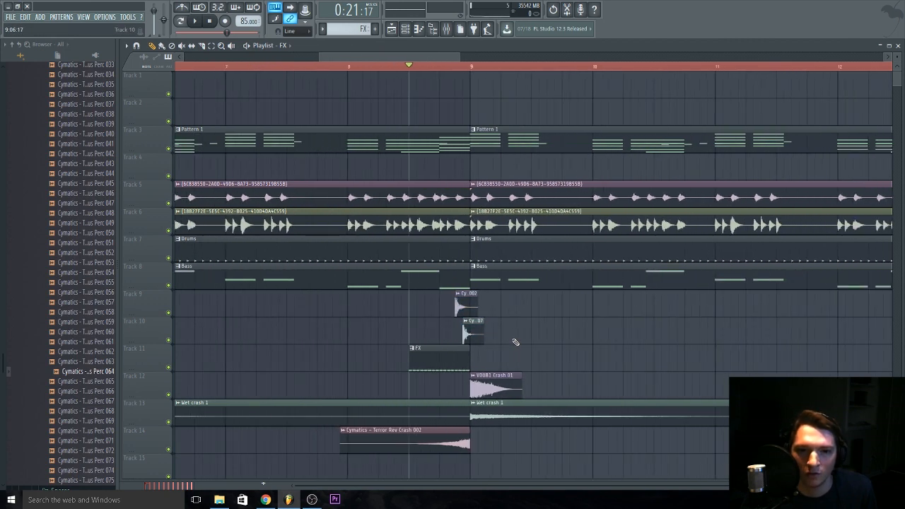
key(space)
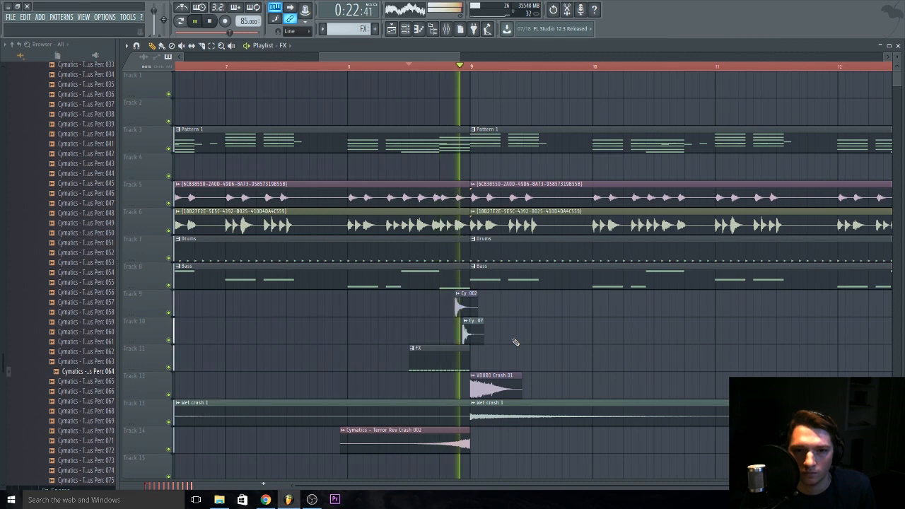
scroll(516, 342, down, 5)
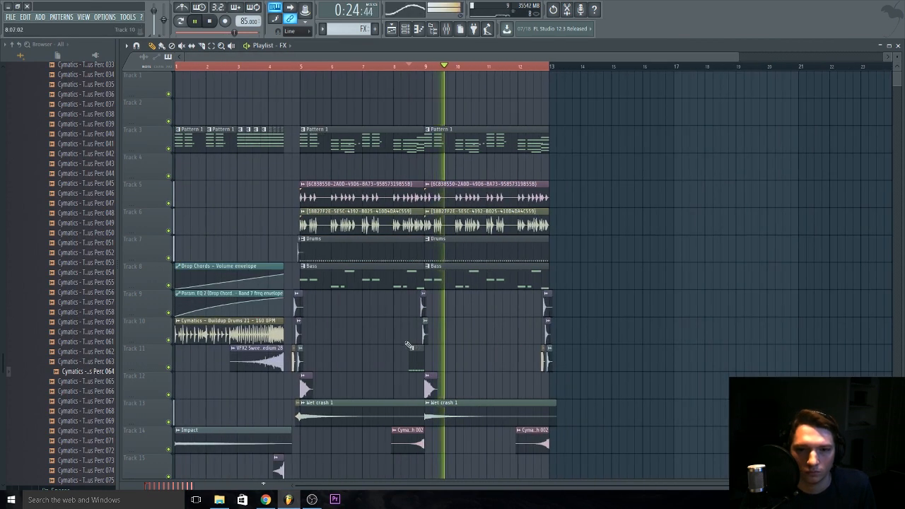
Shift the tom and Perc 007 clips one step earlier, add another tom directly before them on Track 9, and play the fill.
scroll(431, 340, up, 5)
scroll(432, 341, up, 2)
mouse_move(427, 305)
mouse_down()
mouse_move(406, 307)
mouse_move(417, 328)
mouse_move(427, 327)
mouse_move(417, 309)
mouse_move(406, 309)
mouse_move(416, 308)
mouse_up()
key(space)
key(space)
key(space)
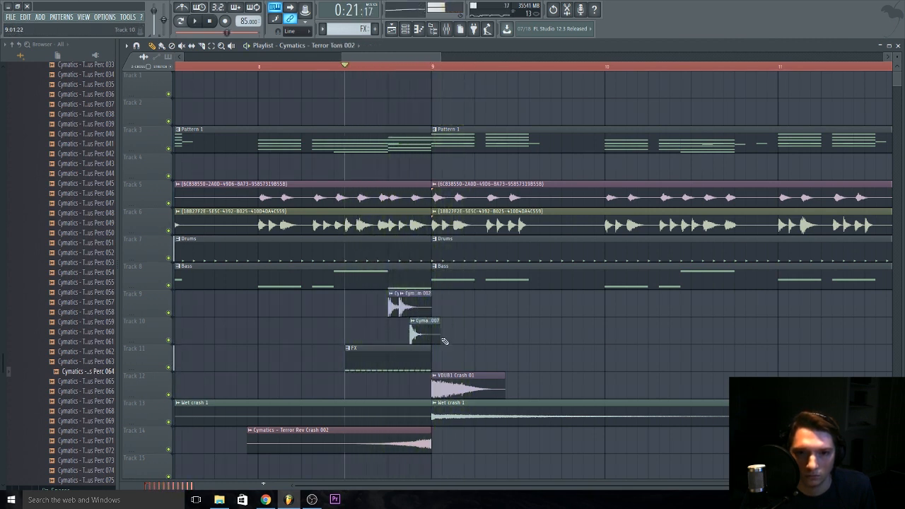
scroll(433, 333, down, 3)
key(space)
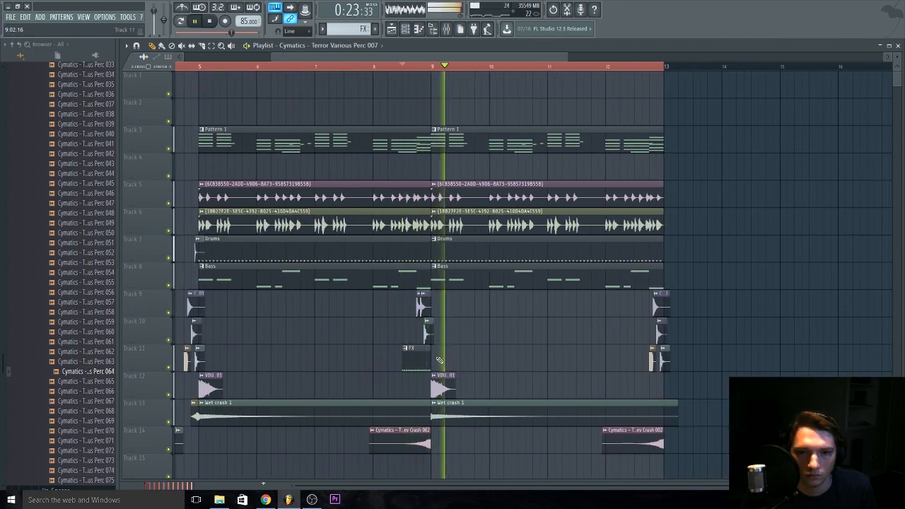
Add a Terror Heavy Snare 002 clip on Track 10 at 8:16, directly after Perc 007, and play the fill.
key(space)
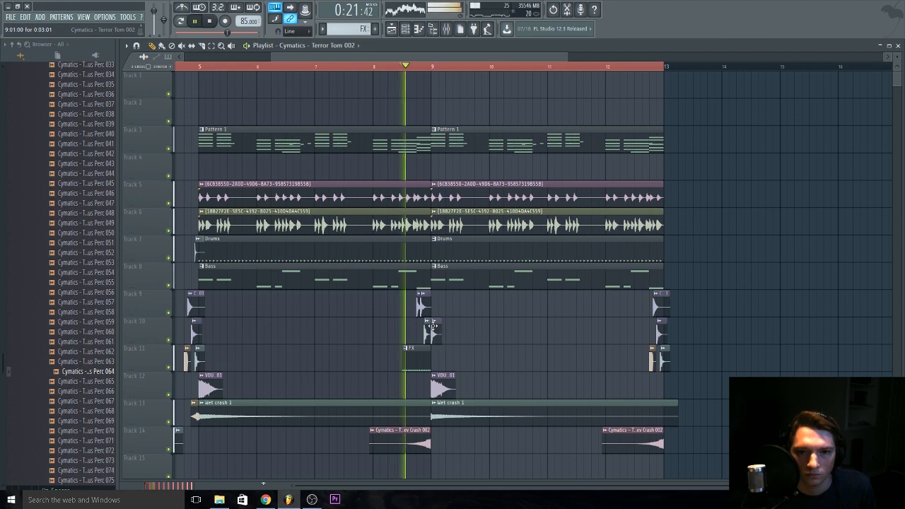
scroll(433, 325, up, 3)
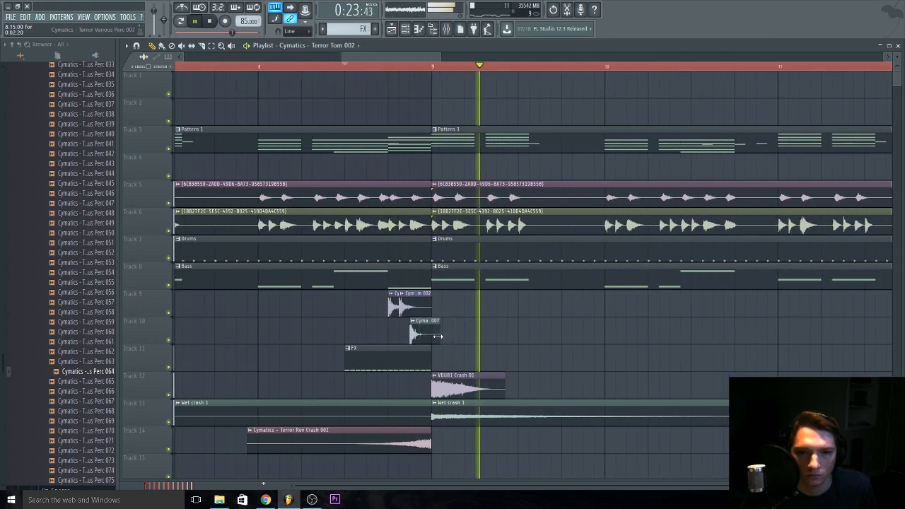
scroll(438, 337, down, 5)
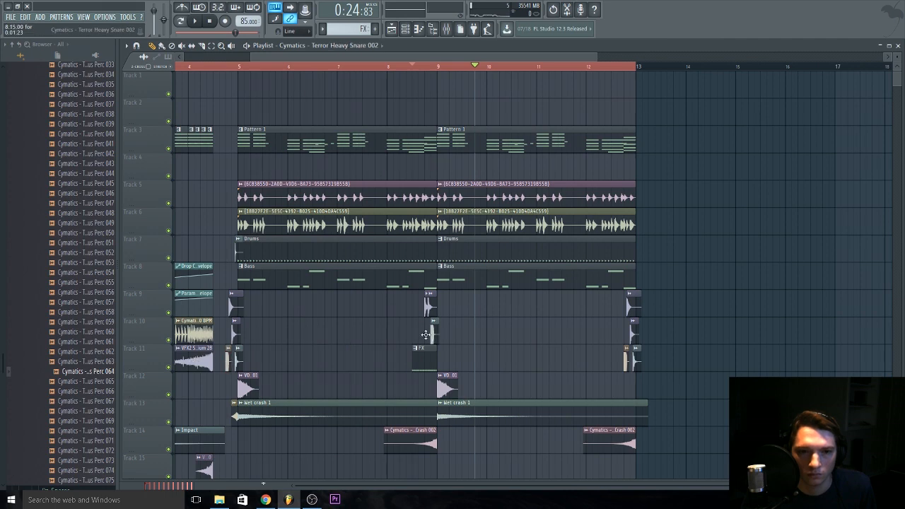
key(space)
scroll(432, 335, up, 3)
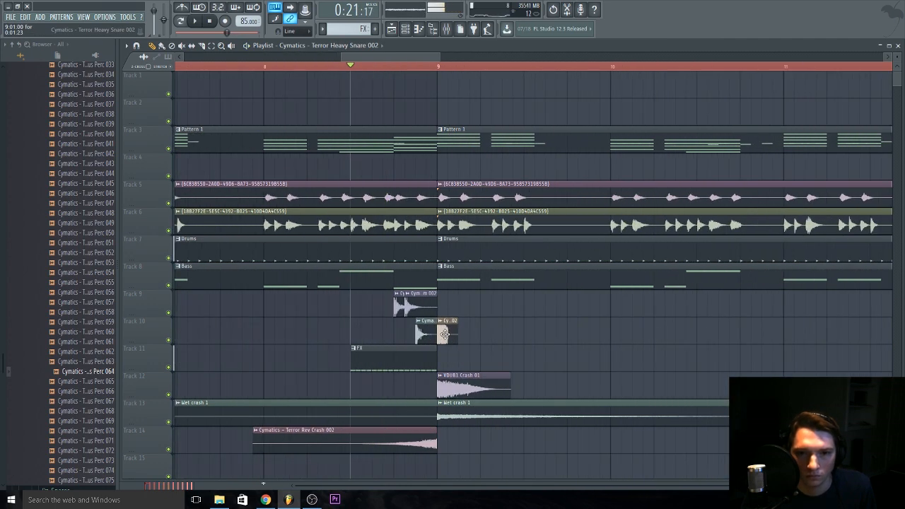
drag(443, 333, 433, 336)
key(space)
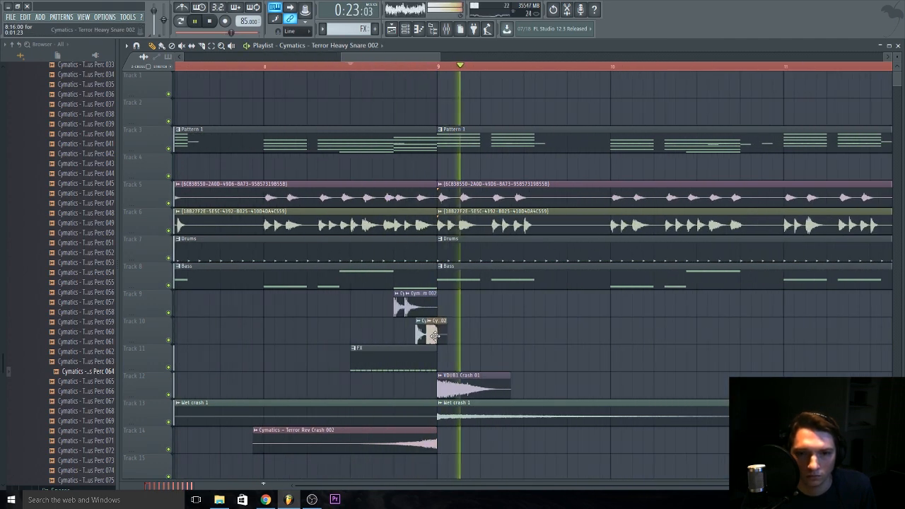
Lower the Terror Heavy Snare 002 channel volume to 51% and replay the transition.
double_click(439, 334)
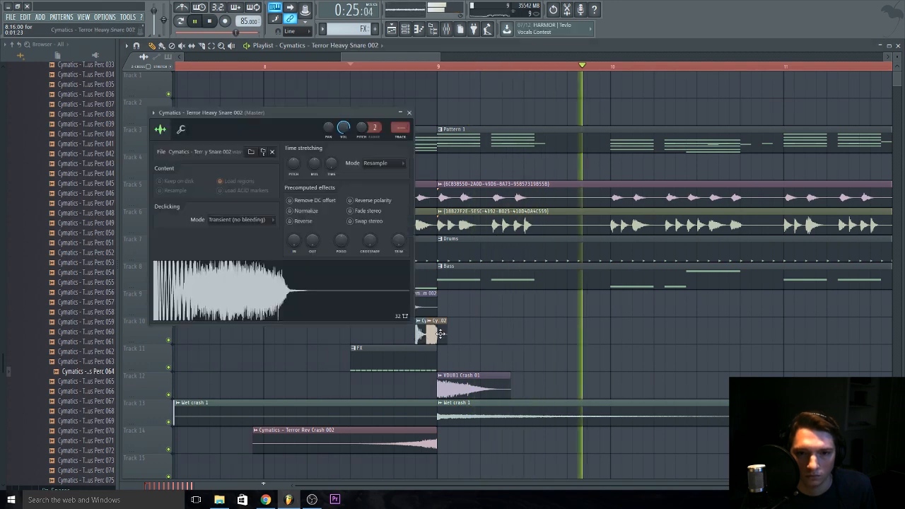
drag(344, 130, 344, 152)
key(space)
key(space)
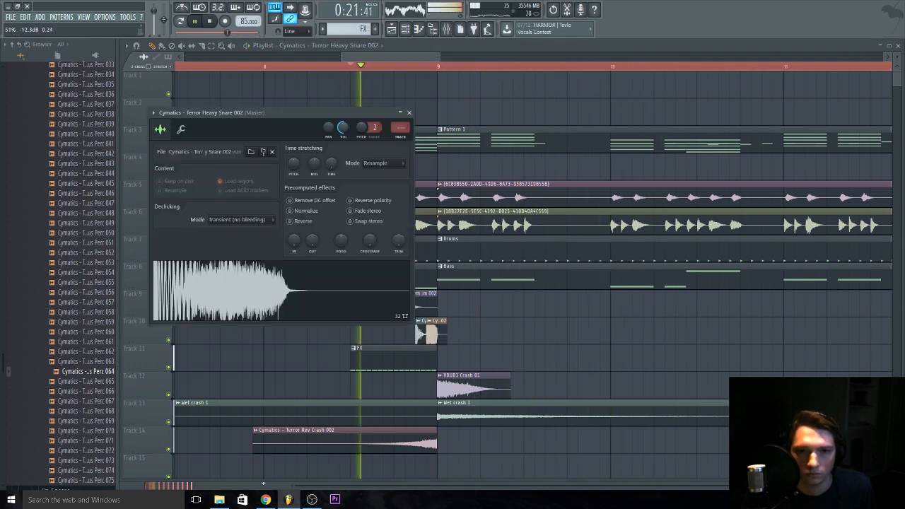
key(Escape)
Listen to the drop from the bar 9 transition through to the end of bar 12 and stop playback.
scroll(495, 343, down, 4)
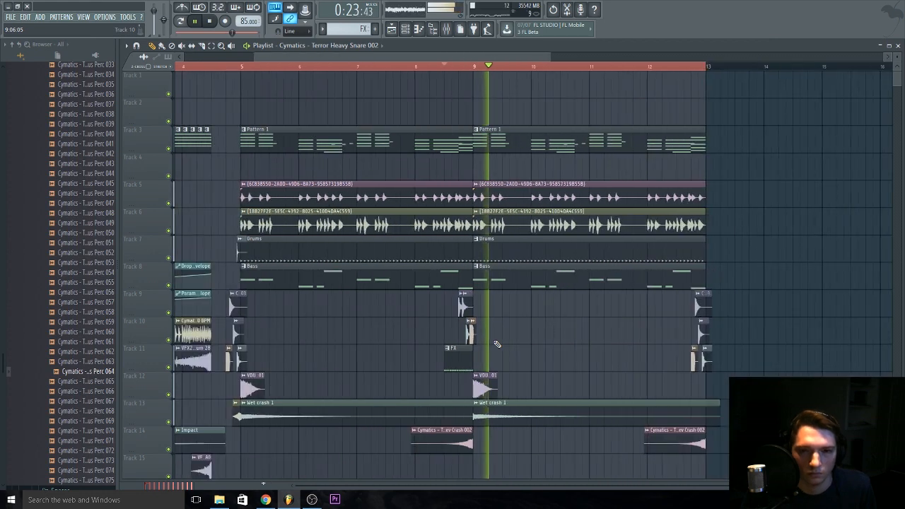
scroll(496, 343, down, 4)
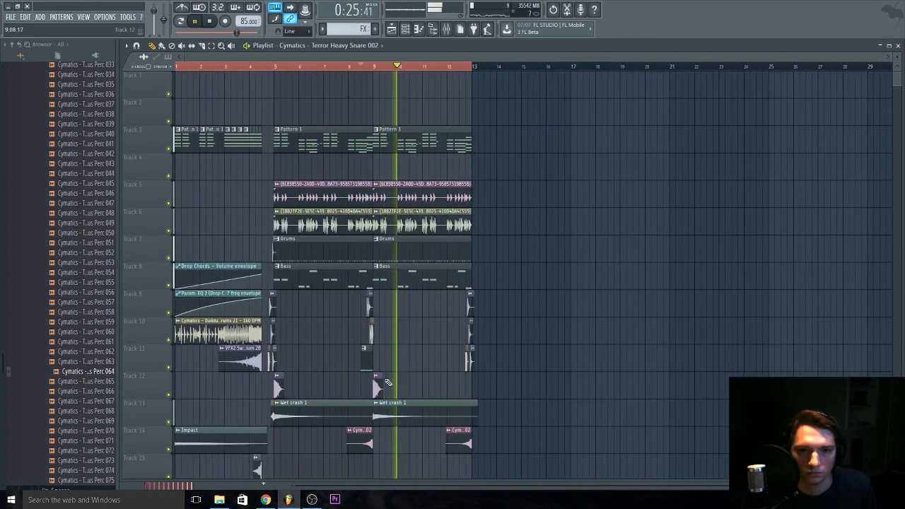
key(F6)
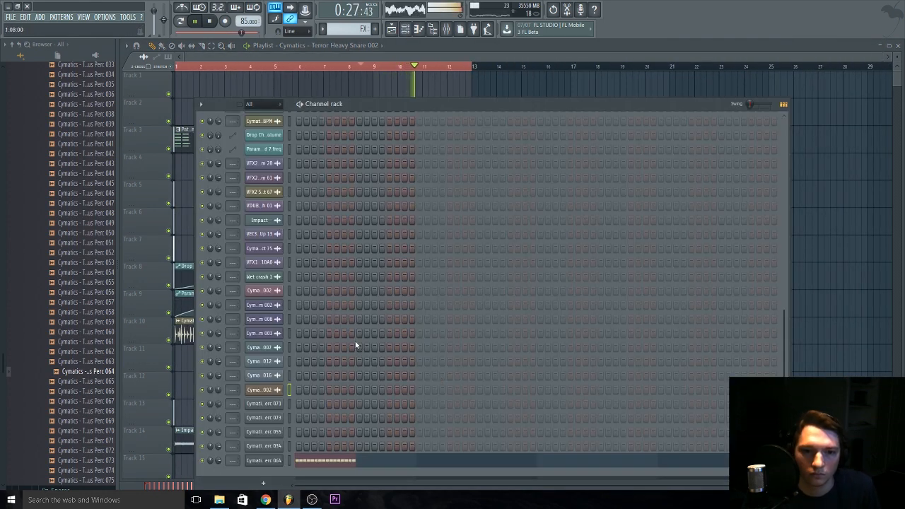
key(F6)
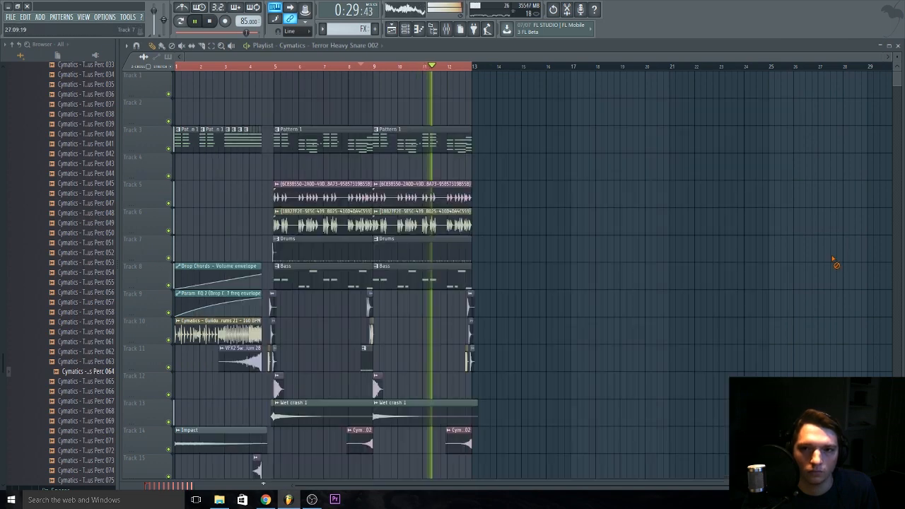
key(F6)
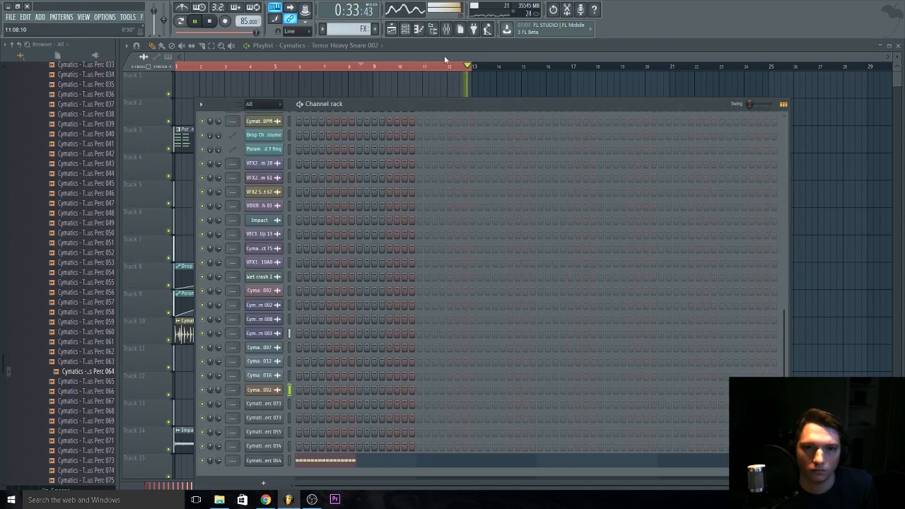
key(space)
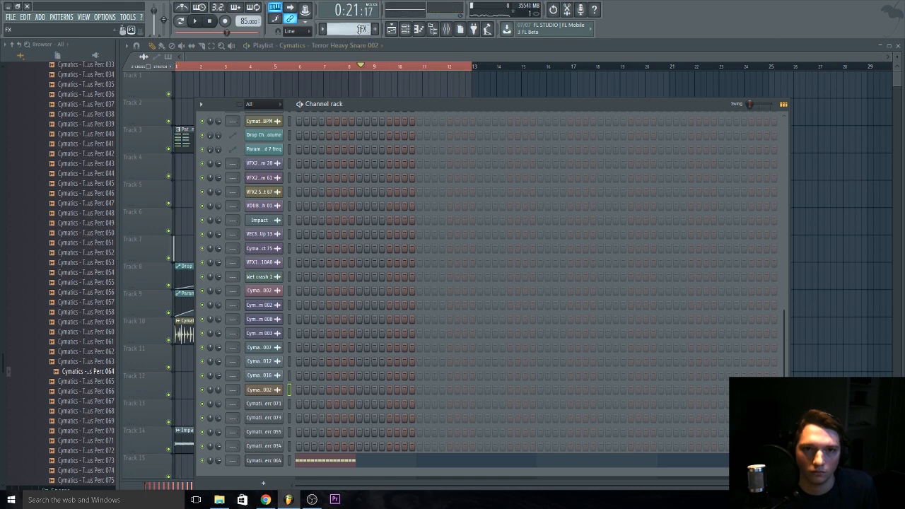
Create a new empty pattern named FX 2' and return to the arrangement's lower tracks.
click(376, 29)
text(FX 2)
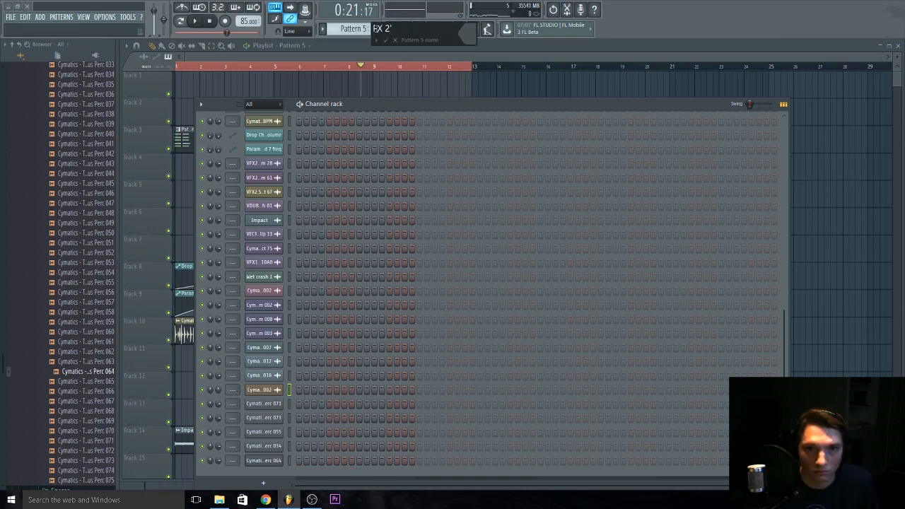
key(Return)
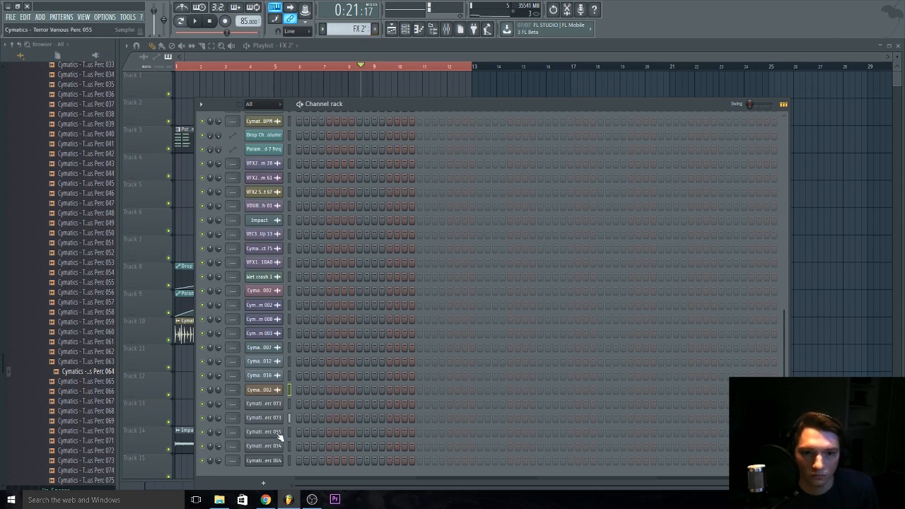
key(F6)
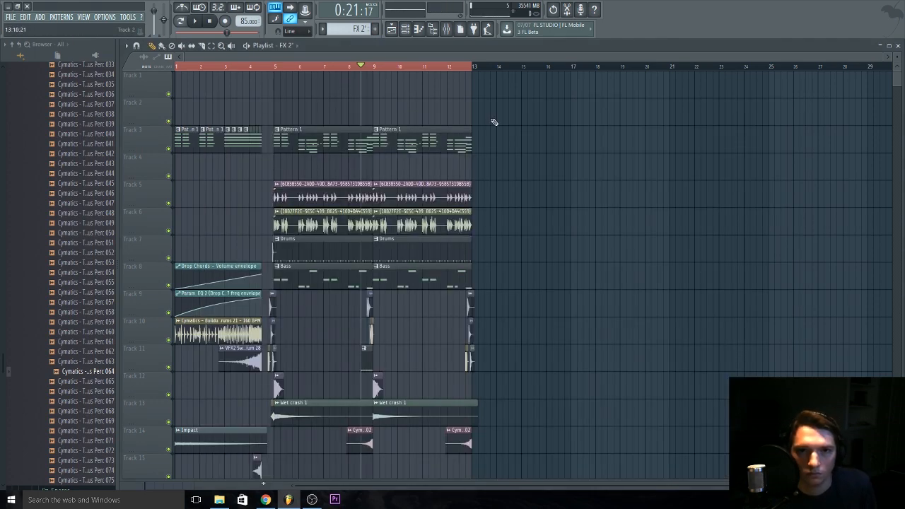
scroll(431, 384, down, 5)
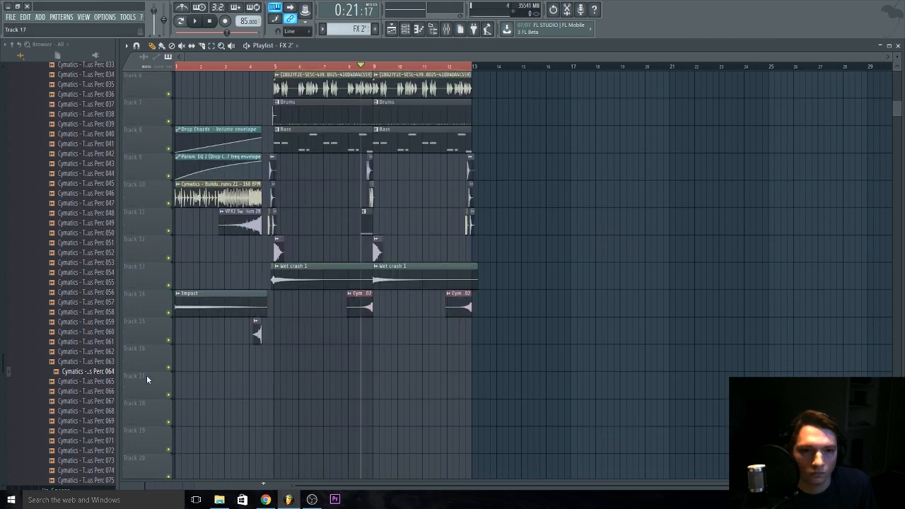
Audition the percussion channels against the drop and add a Terror Various Perc 055 hit on step 8 of FX 2'.
key(space)
key(F6)
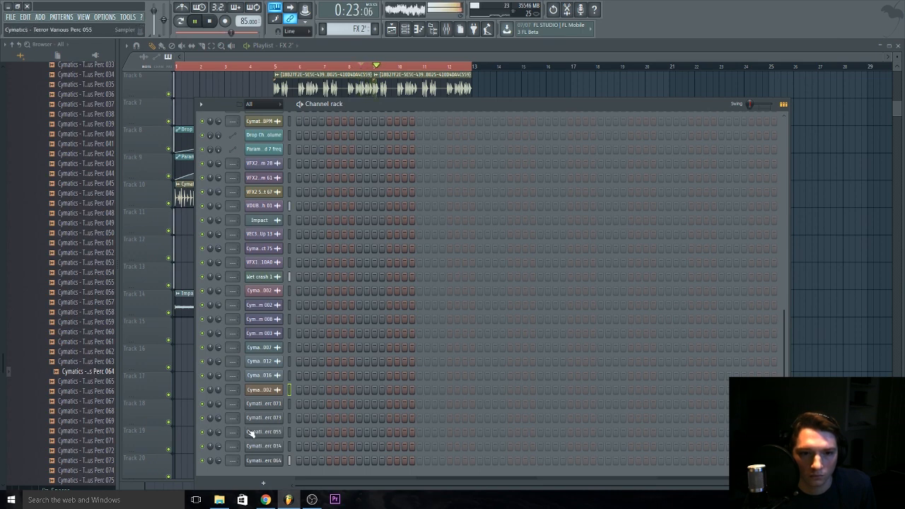
key(space)
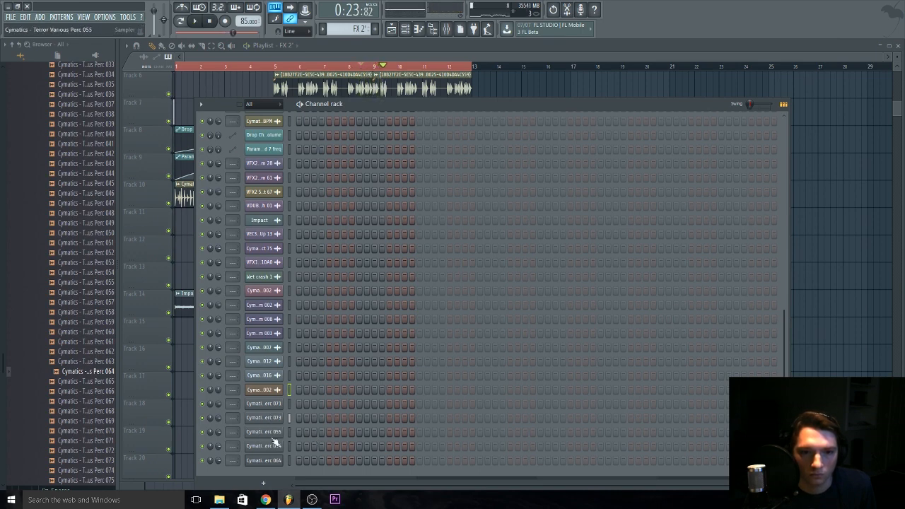
key(space)
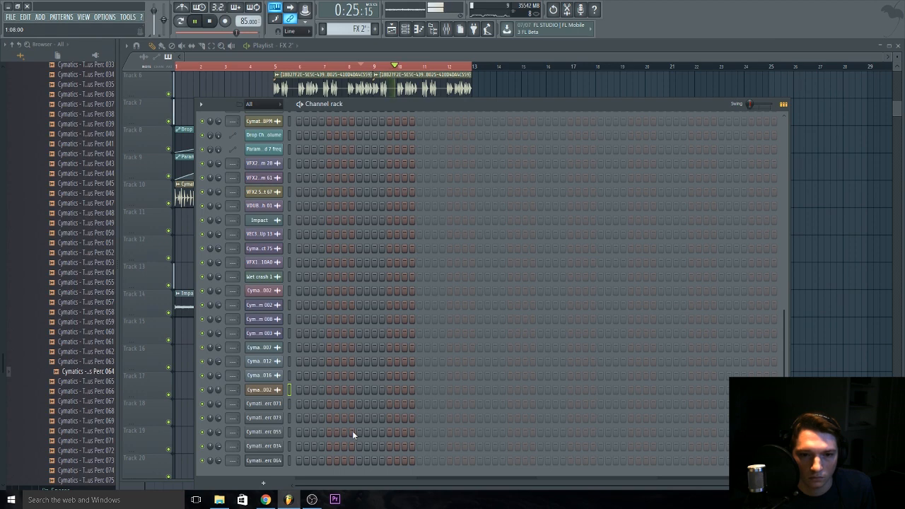
click(350, 432)
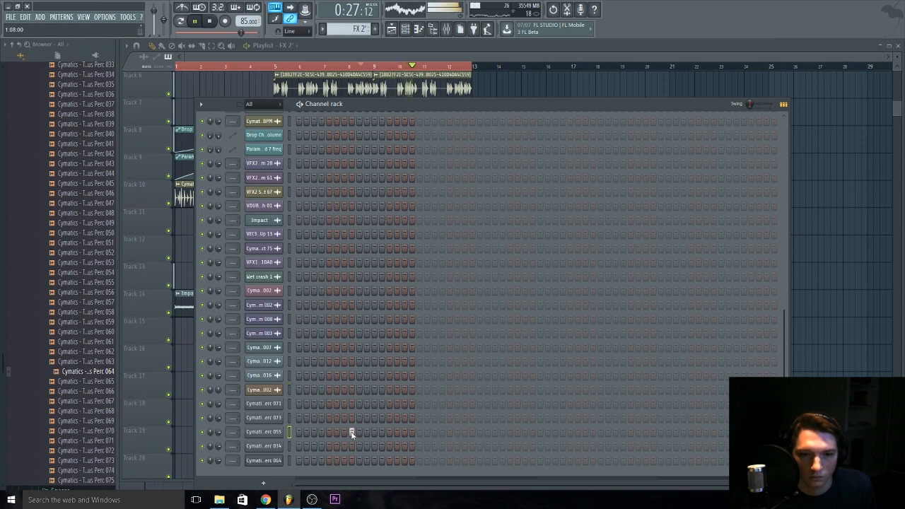
Place a single FX 2' clip on Track 16, move it to bar 9 and delete the stray copy on Track 18.
click(833, 318)
click(420, 427)
key(space)
drag(427, 422, 357, 410)
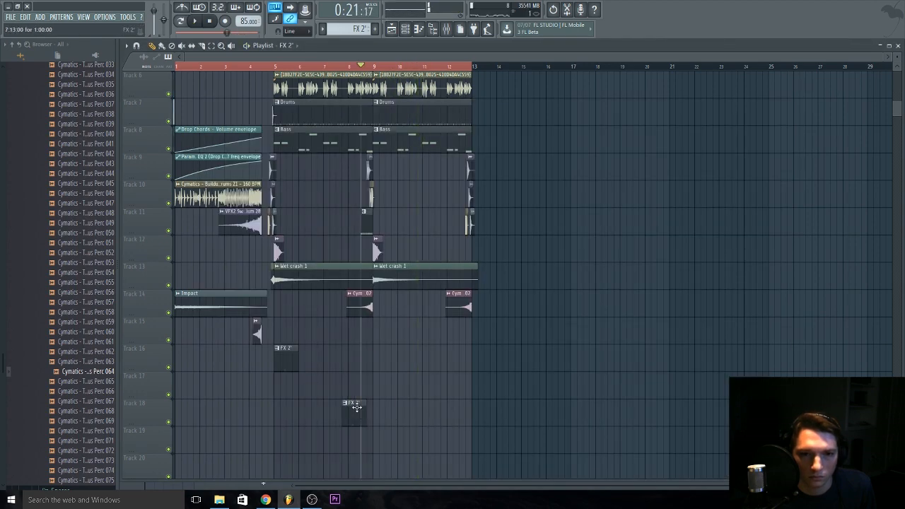
right_click(357, 410)
click(275, 66)
key(space)
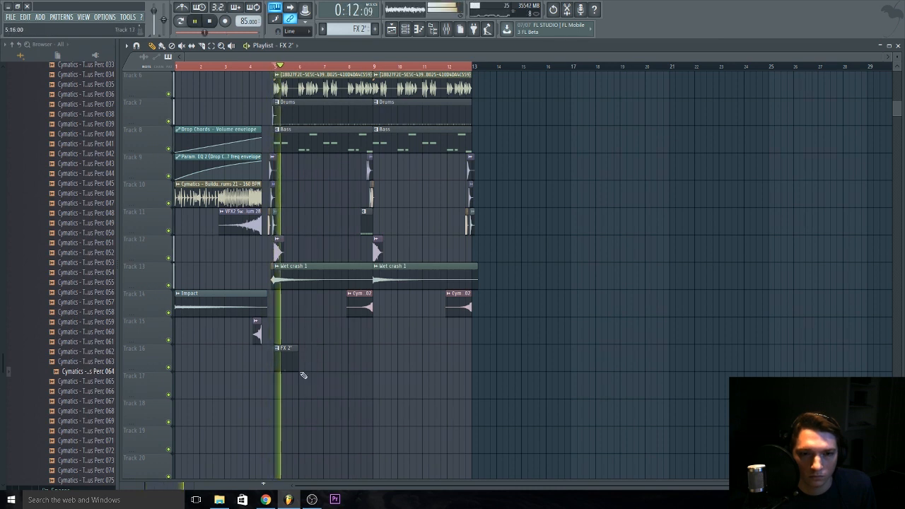
key(space)
drag(289, 365, 388, 364)
key(space)
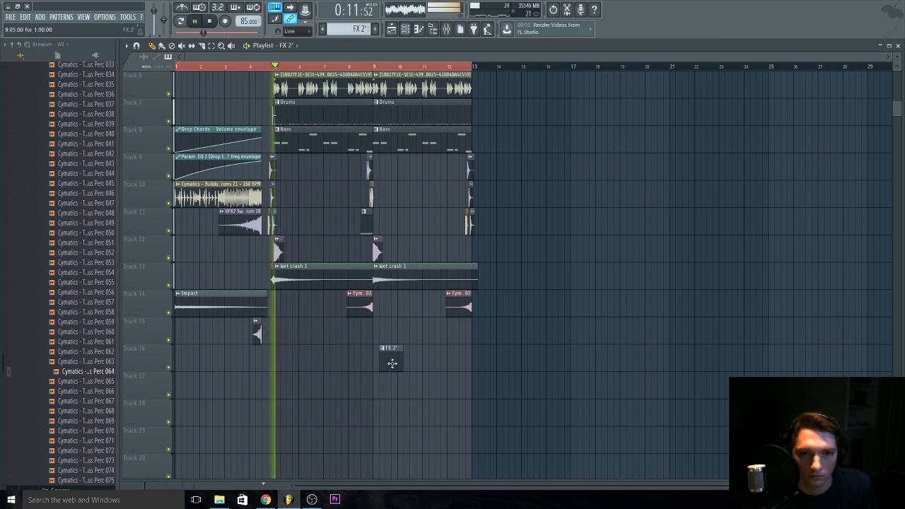
Repeat the FX 2' clip along Track 16 so it fills bars 9 to 12.
double_click(386, 366)
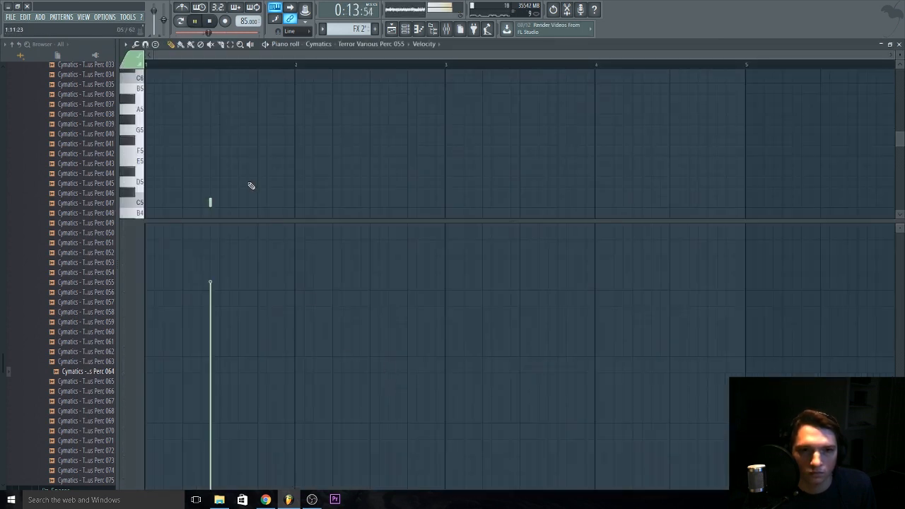
key(F6)
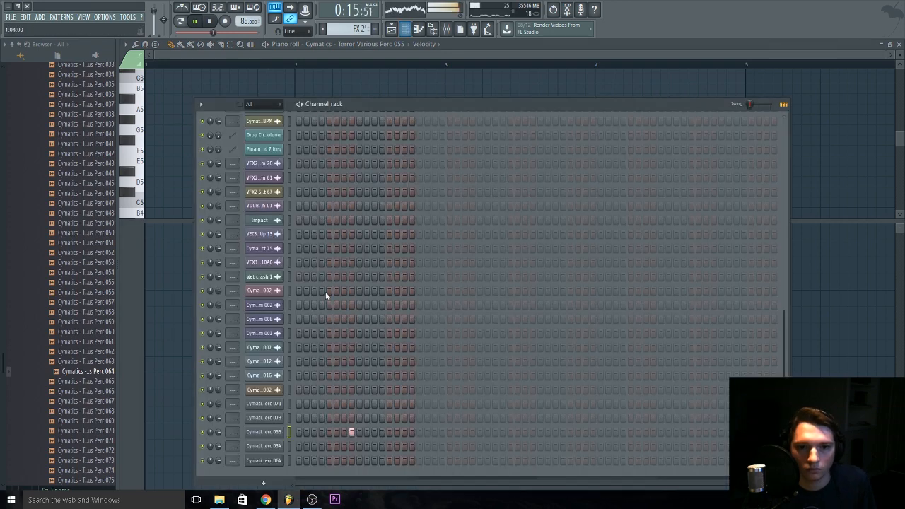
key(F5)
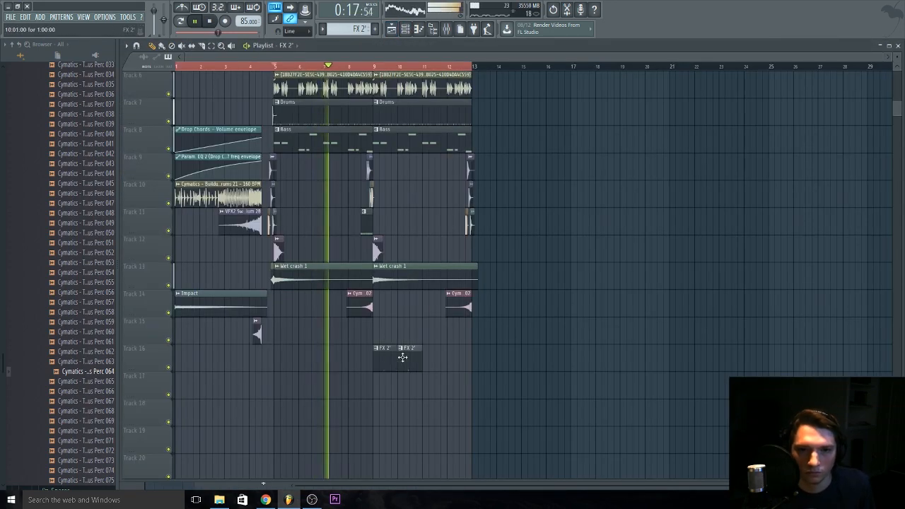
mouse_move(403, 361)
mouse_down()
mouse_move(412, 362)
mouse_move(381, 368)
mouse_move(448, 364)
mouse_move(433, 360)
mouse_up()
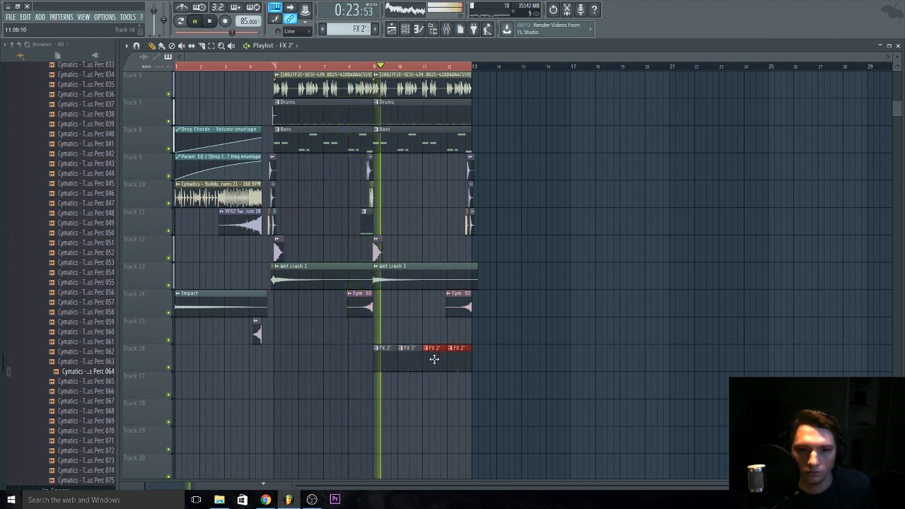
Audition Perc 034, 064 and 073, and add a Terror Various Perc 073 hit on step 10 of FX 2'.
key(F6)
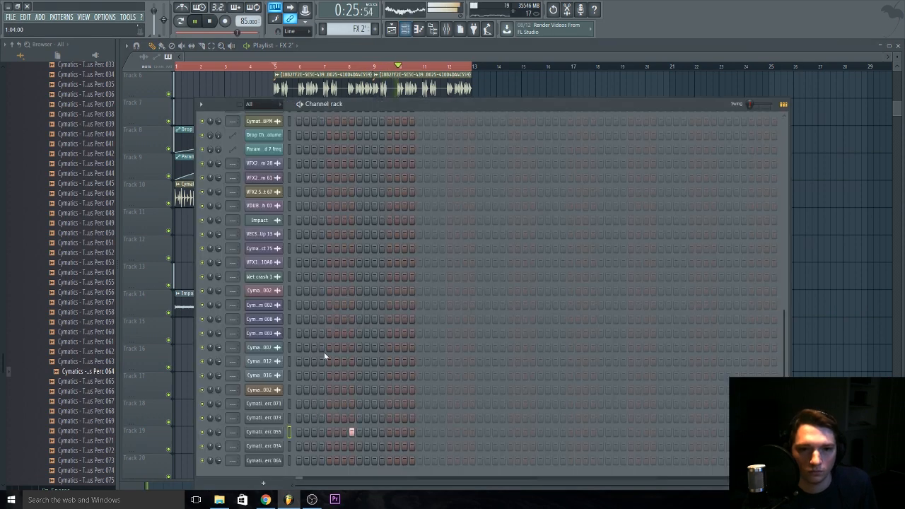
key(space)
click(274, 446)
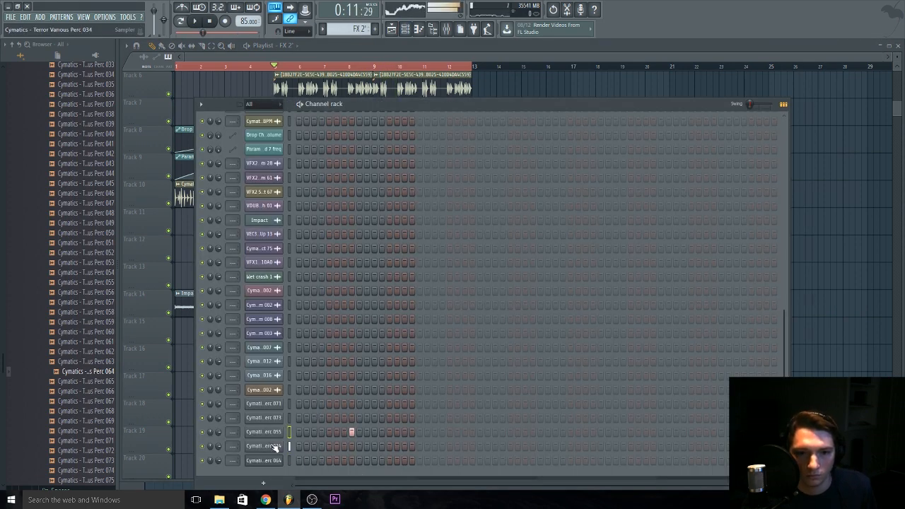
click(272, 461)
click(273, 418)
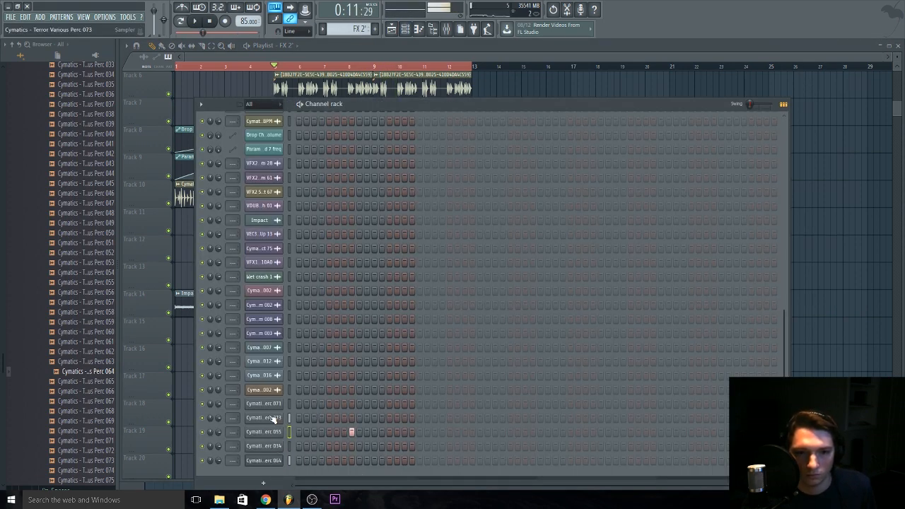
click(273, 418)
key(space)
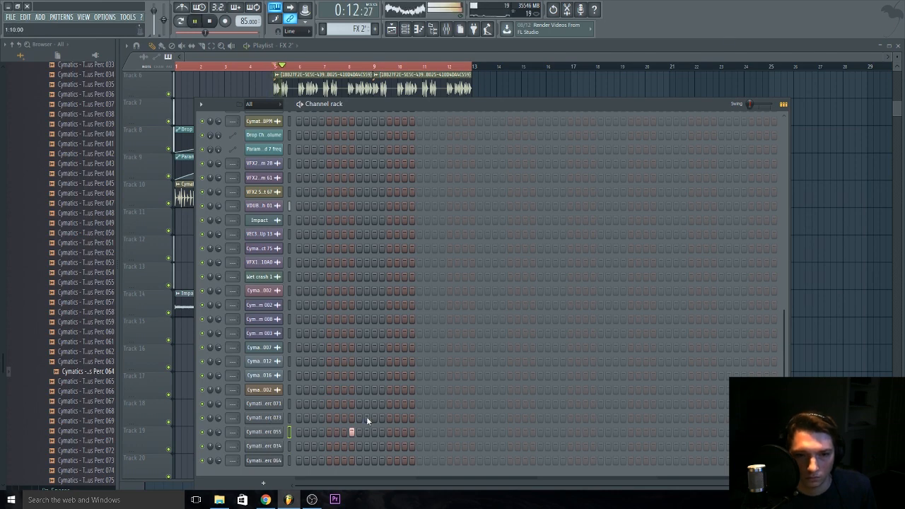
click(366, 418)
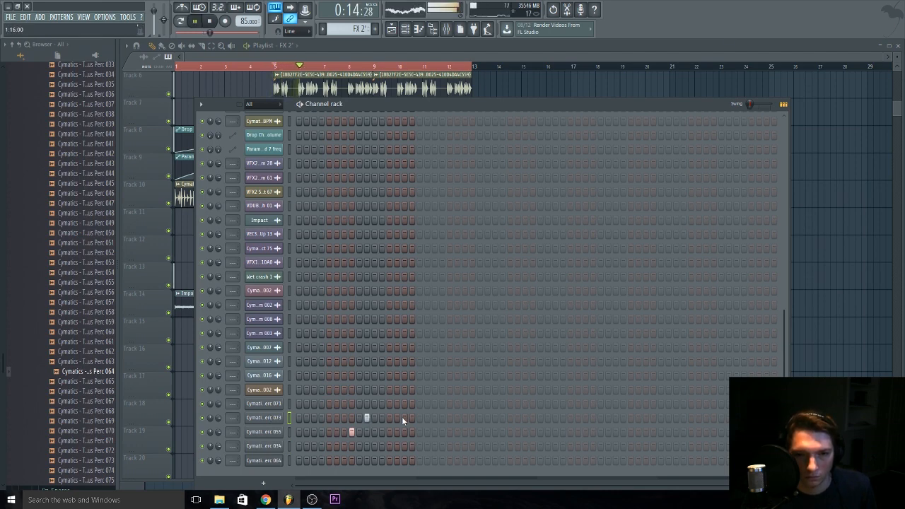
Play the arrangement from the middle of bar 8 to check the FX 2' hits through bars 9 to 12.
key(F6)
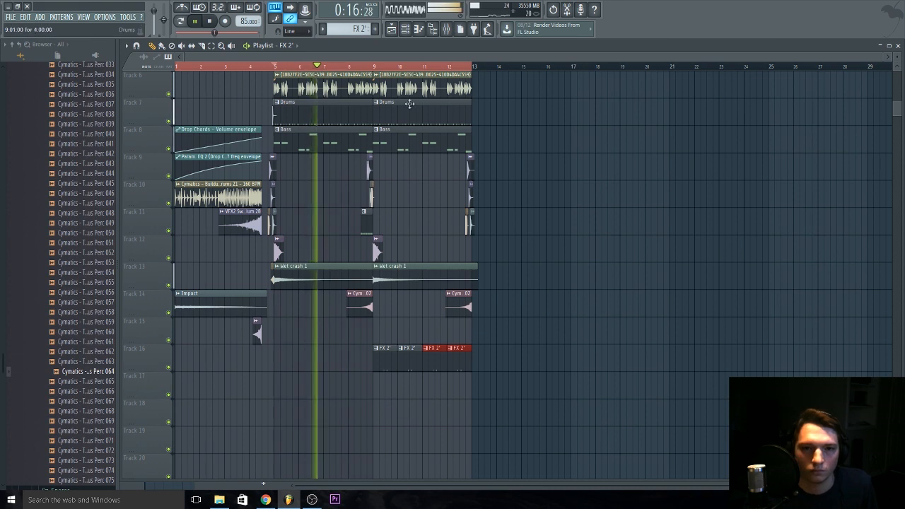
click(359, 68)
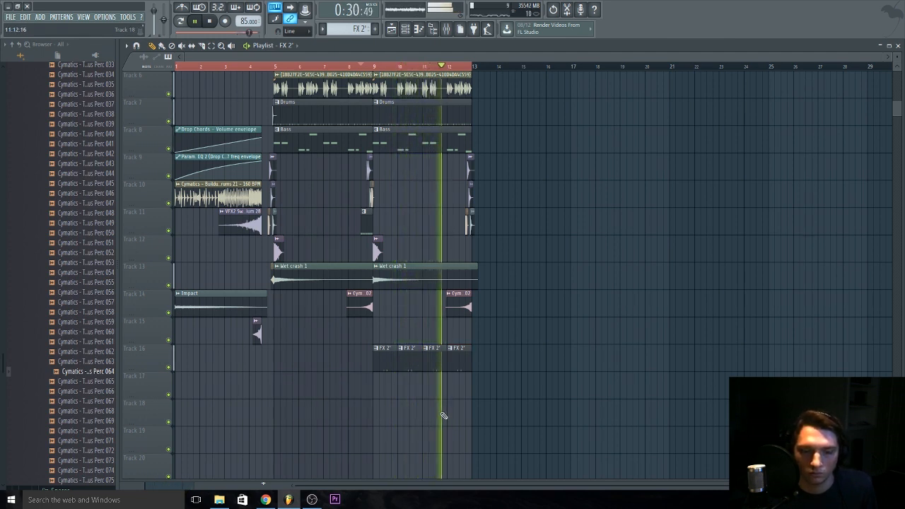
double_click(459, 357)
key(F5)
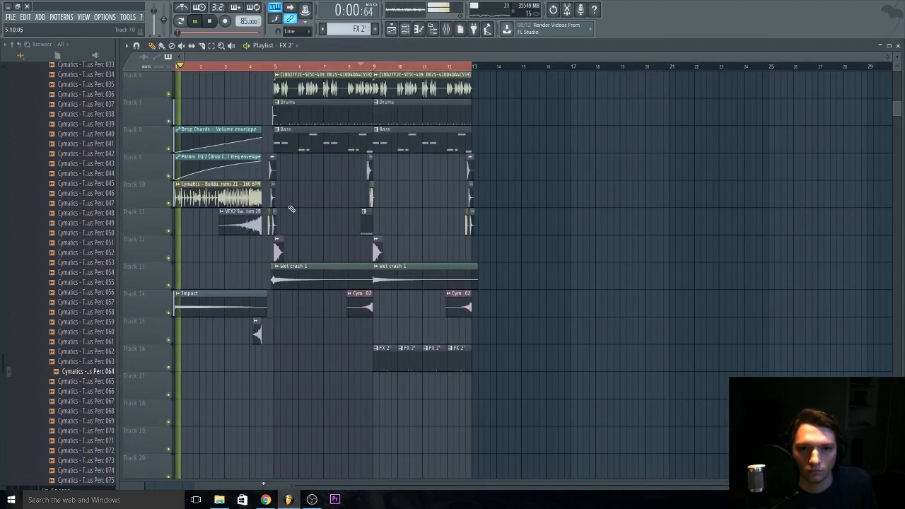
Add a control point around the middle of bar 2 in the Drop Chords volume envelope so the volume rises earlier.
scroll(452, 409, up, 5)
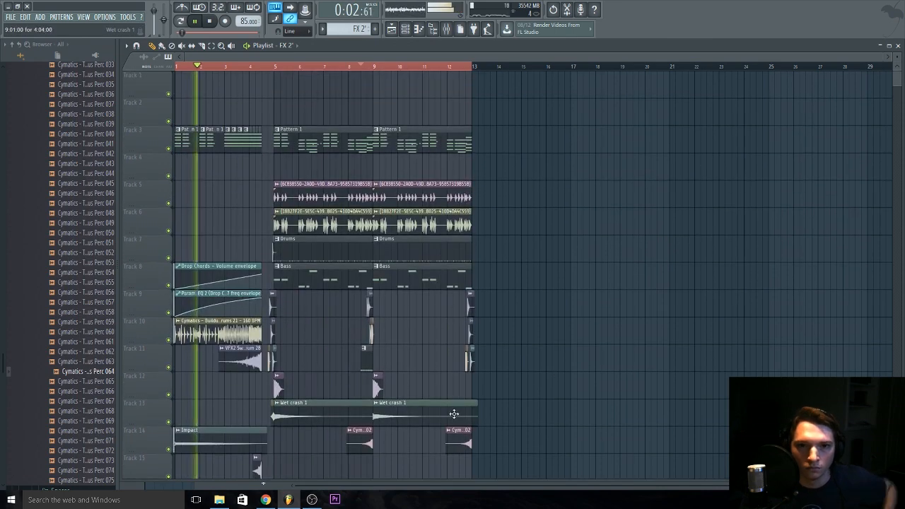
scroll(460, 398, down, 4)
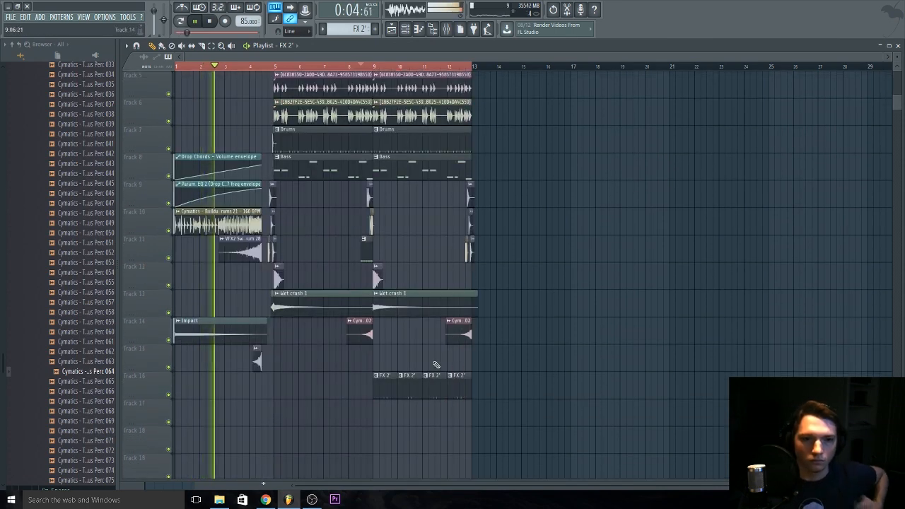
right_click(214, 175)
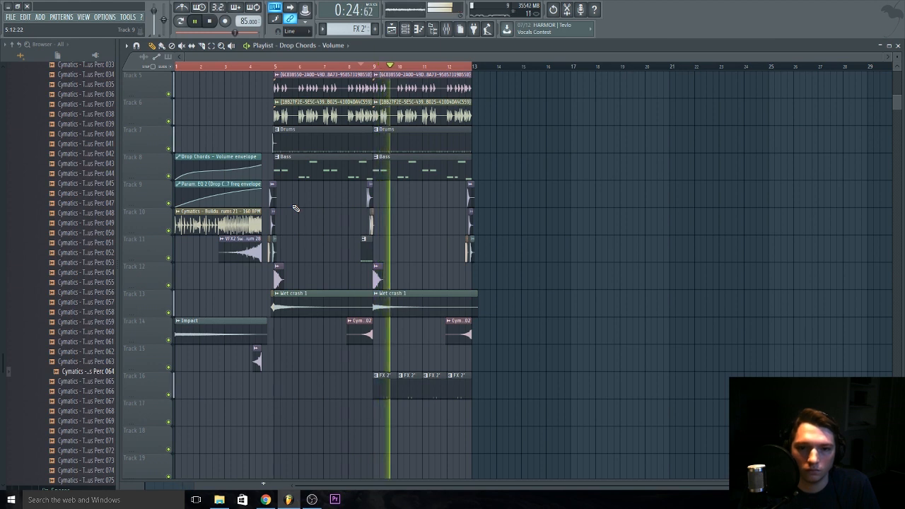
Make the FX 2' clip at bar 10 unique as FX 2' #2, use that variation at bar 12 too, and restart playback.
click(401, 377)
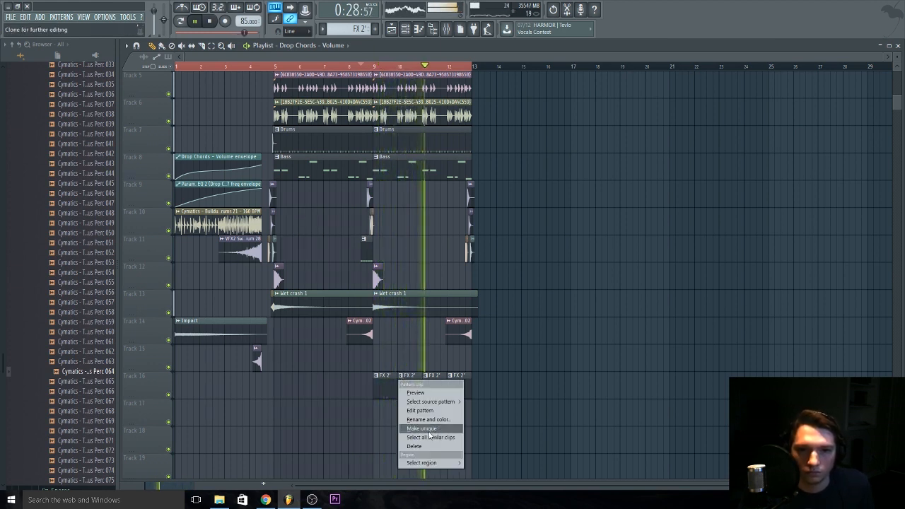
click(425, 429)
right_click(457, 388)
click(462, 386)
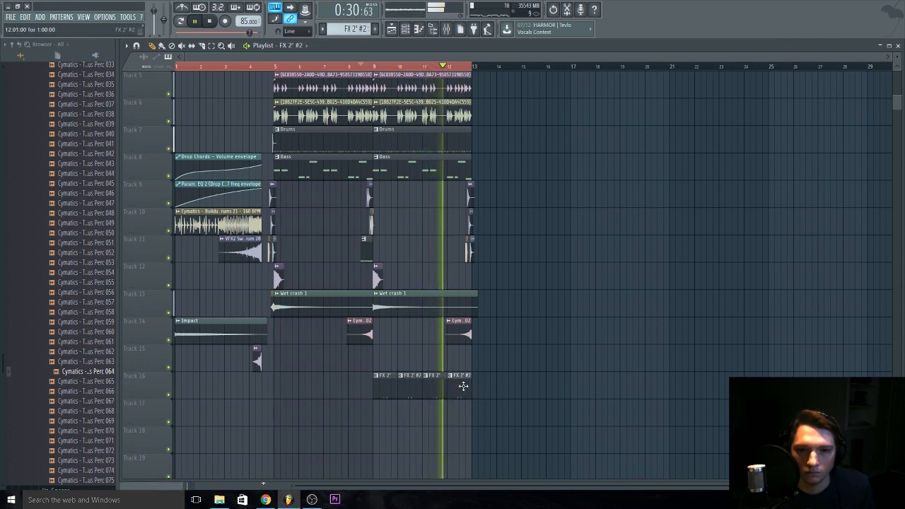
key(space)
key(space)
Add an extra Terror Various Perc 073 note on C5 at 1:11 in FX 2' #2 and play it in the arrangement.
double_click(408, 388)
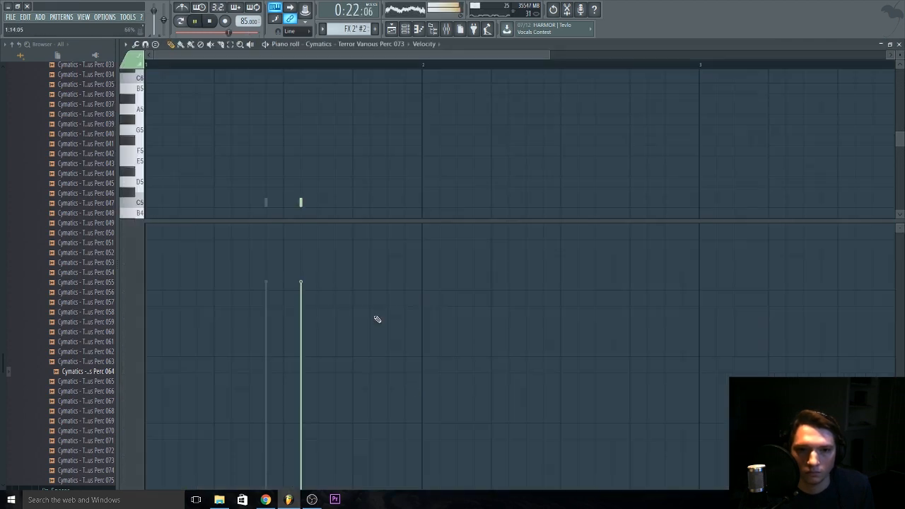
click(248, 204)
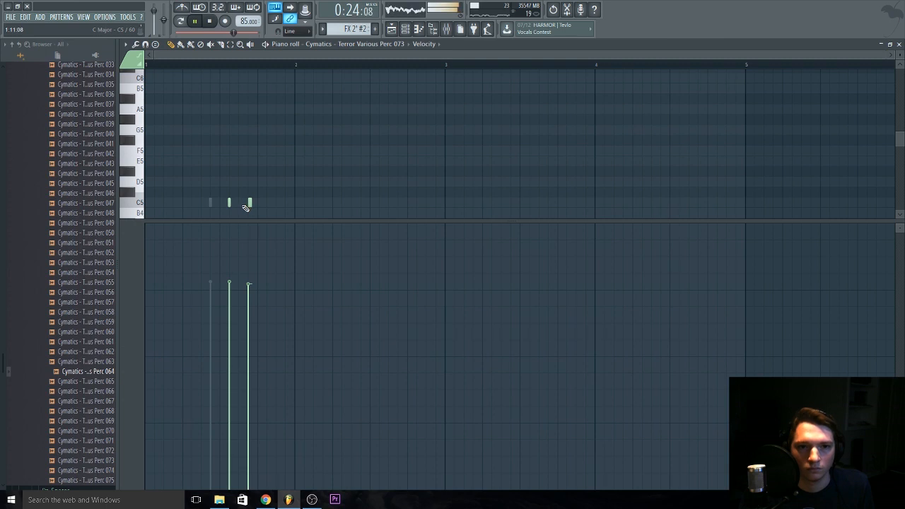
click(239, 203)
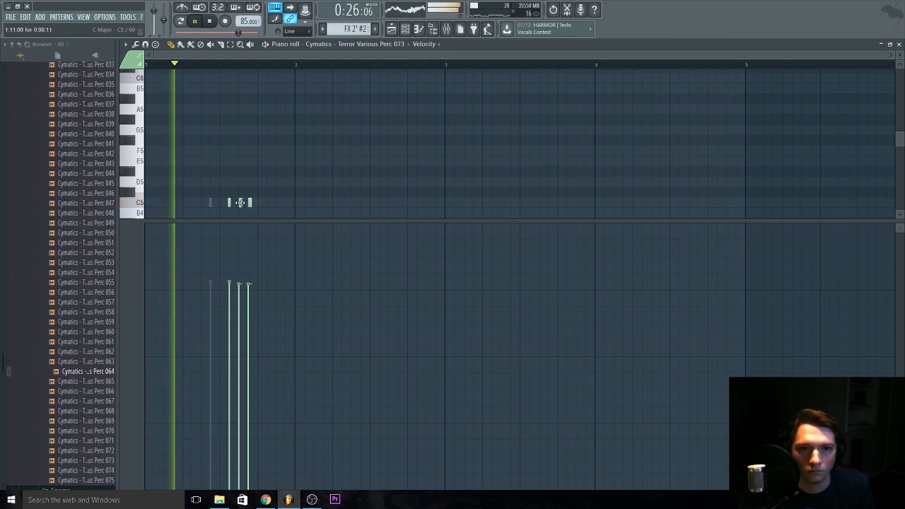
right_click(250, 203)
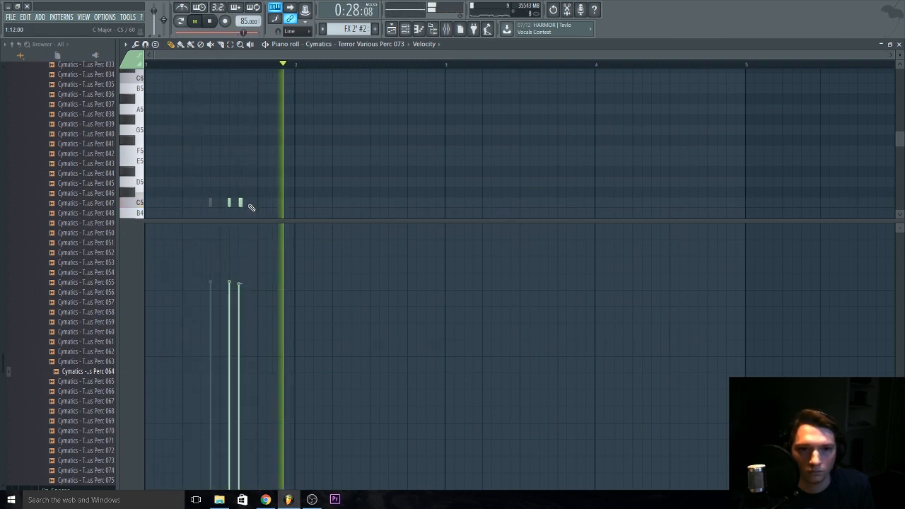
key(F6)
key(F5)
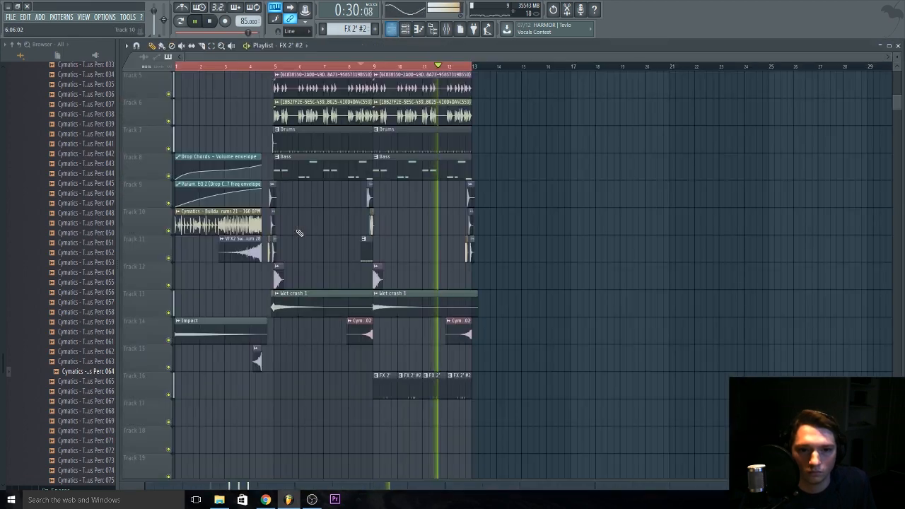
scroll(456, 428, up, 5)
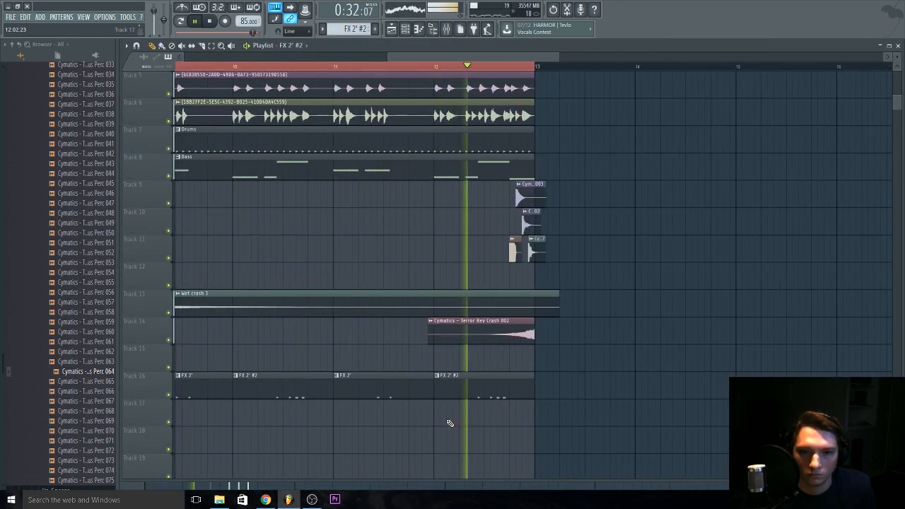